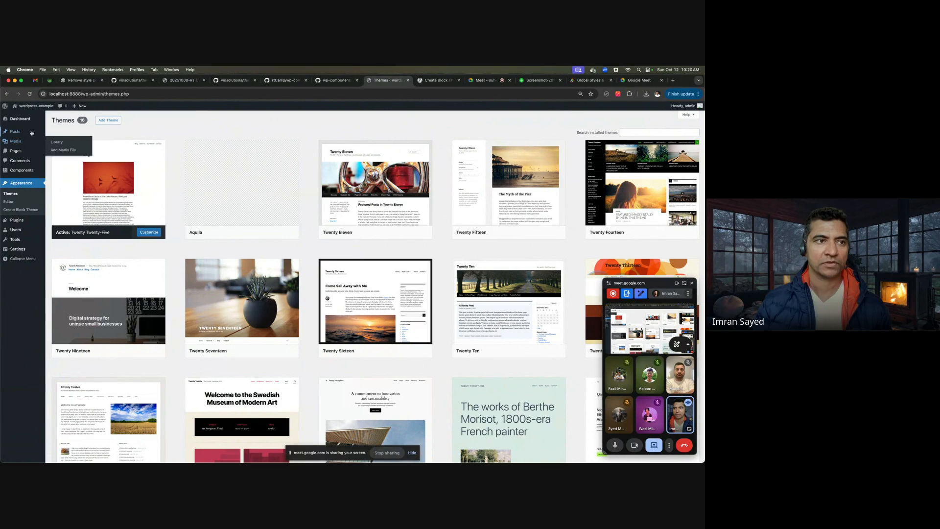
# - Glance at the Posts and Pages lists, then start a new blank post
pyautogui.click(16, 132)
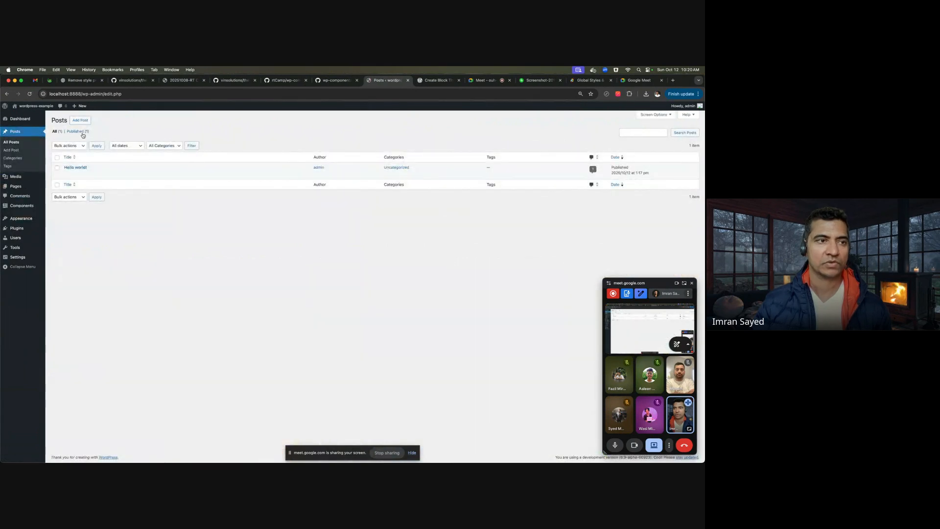
pyautogui.click(37, 187)
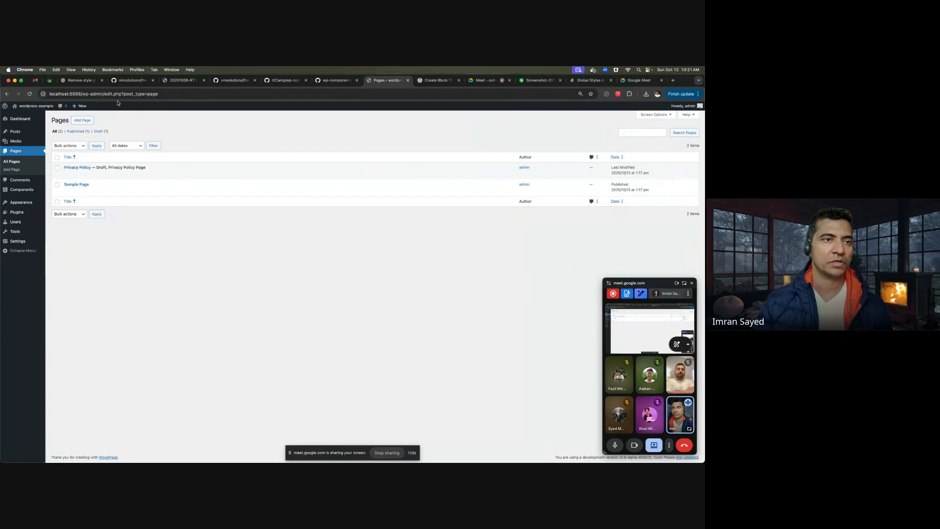
pyautogui.click(20, 132)
pyautogui.click(81, 120)
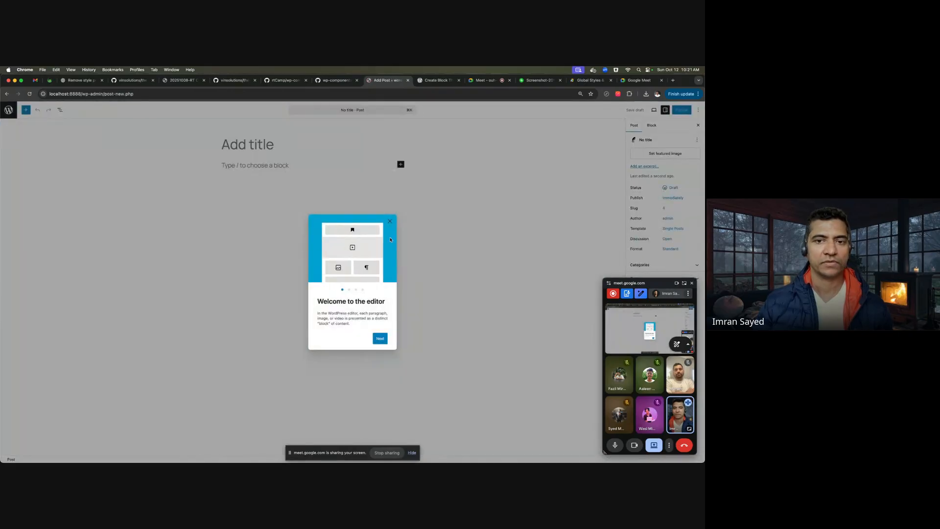
# - Try a Heading and an Image block via the slash menu, then leave without saving
pyautogui.click(390, 221)
pyautogui.click(252, 165)
pyautogui.write('/')
pyautogui.press('Down')
pyautogui.press('Down')
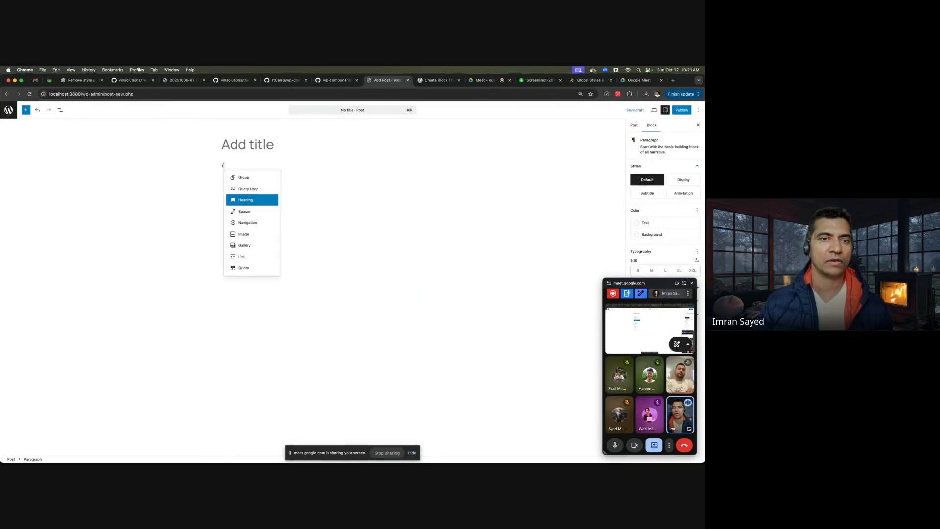
pyautogui.press('Return')
pyautogui.write('/')
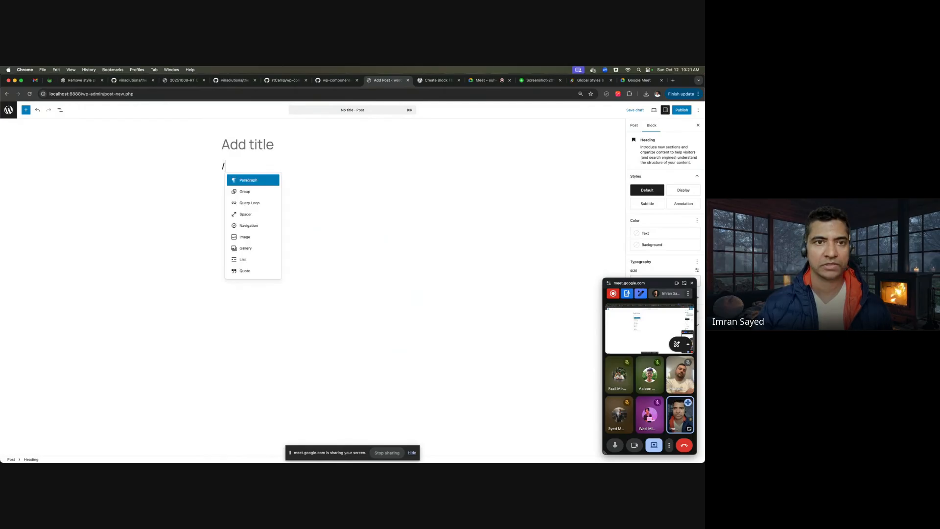
pyautogui.write('im')
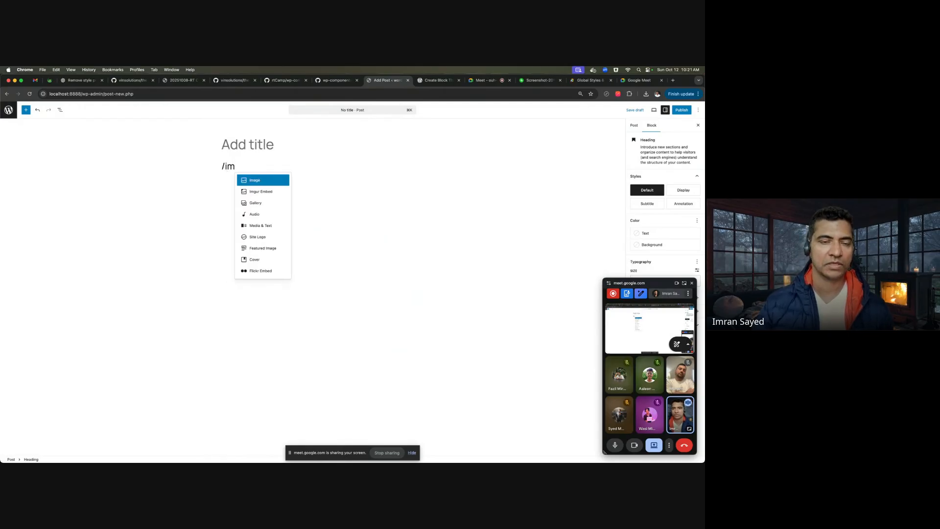
pyautogui.press('Return')
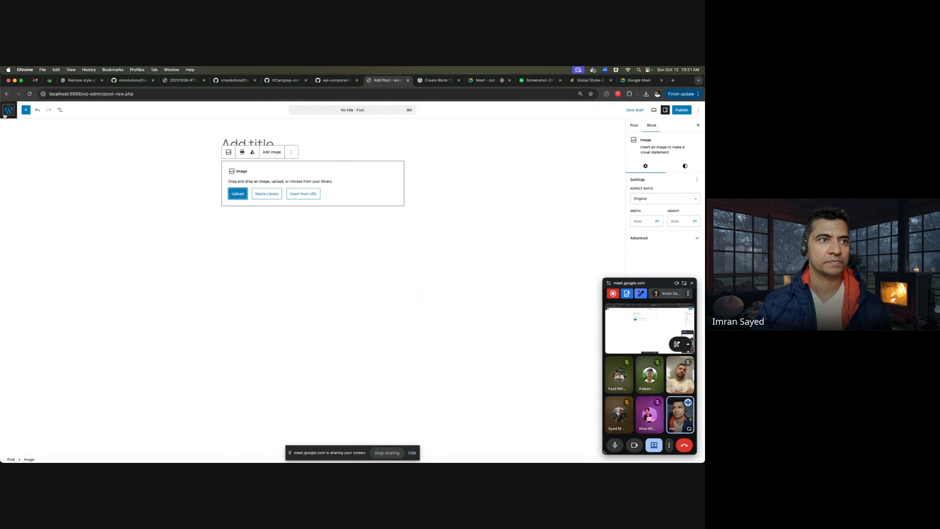
pyautogui.click(4, 114)
pyautogui.click(364, 209)
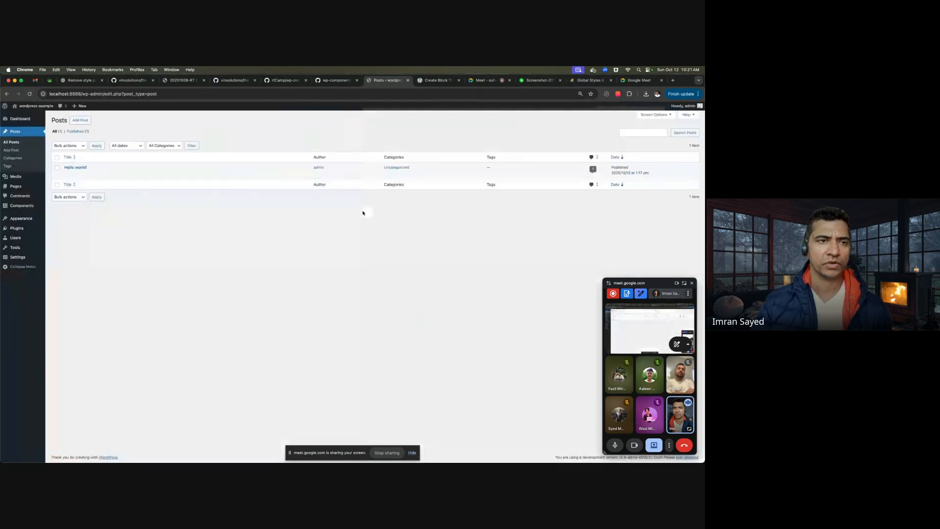
# - Visit the Media Library and the Pages list, admitting the waiting participant to the video call
pyautogui.click(15, 177)
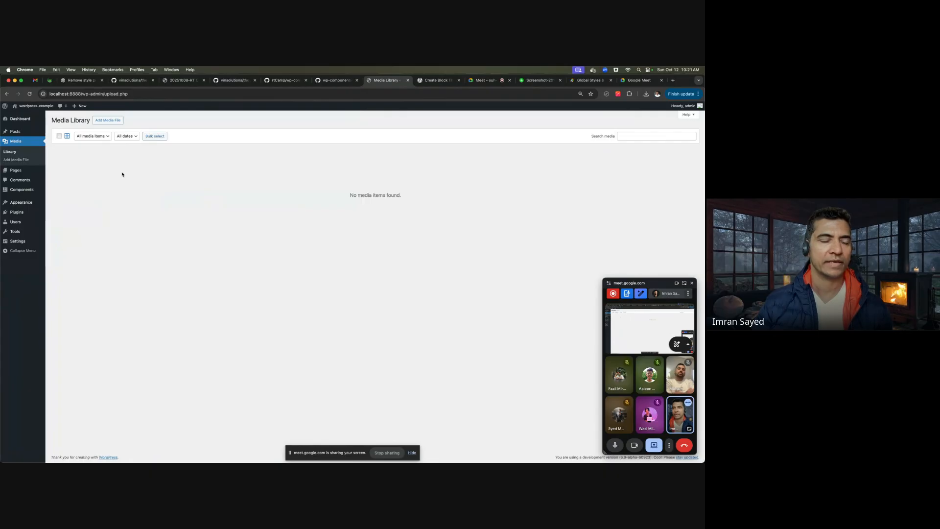
pyautogui.click(19, 171)
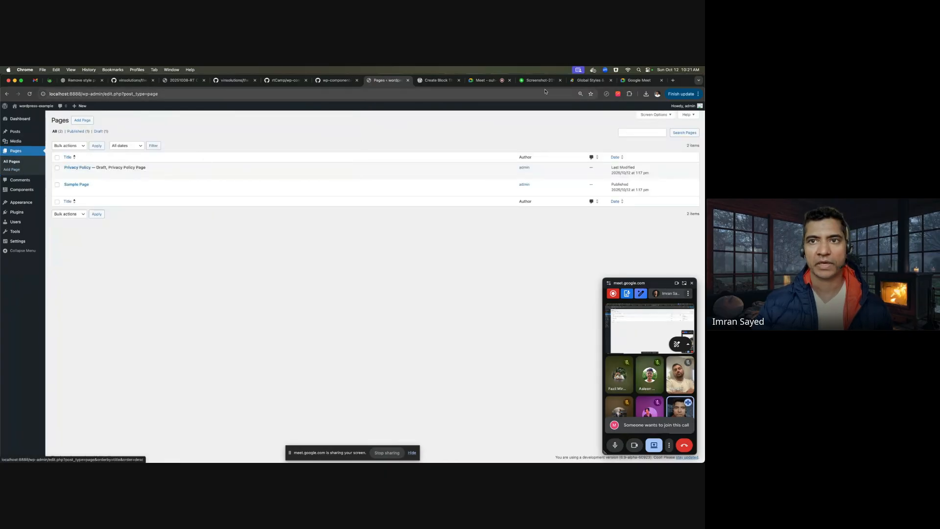
pyautogui.click(489, 81)
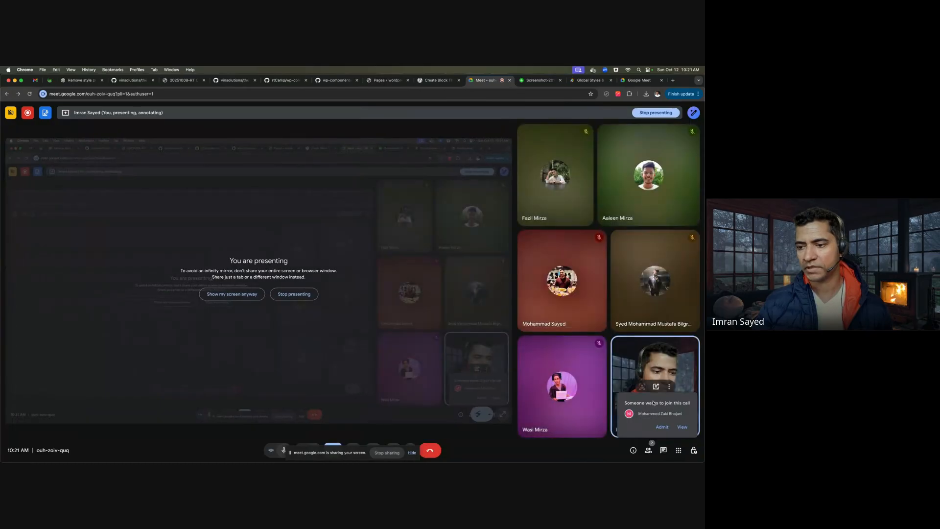
pyautogui.click(662, 426)
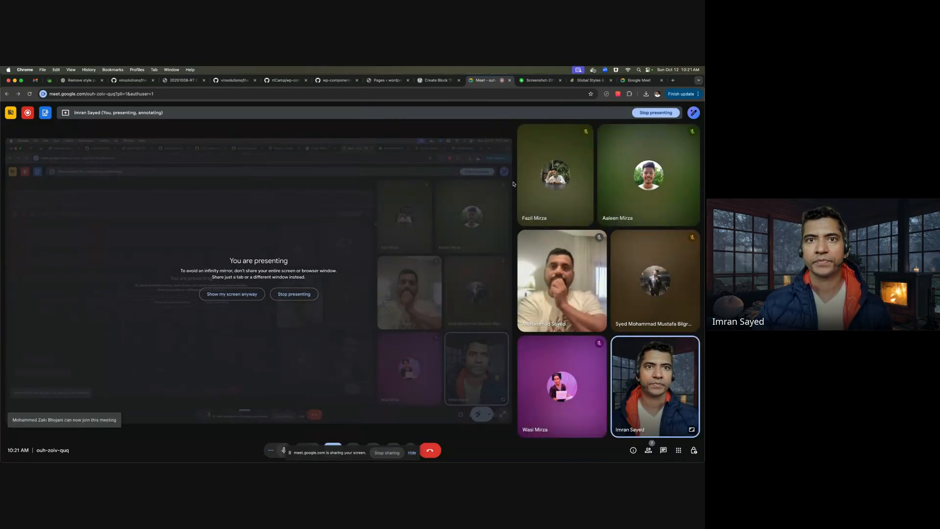
pyautogui.click(387, 80)
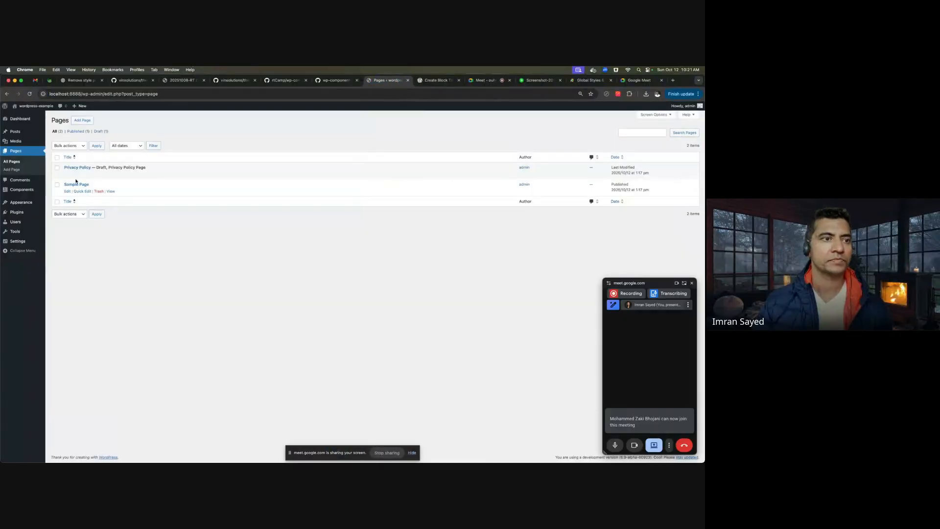
# - Look through the Comments and Users screens, then open Appearance > Themes
pyautogui.click(20, 180)
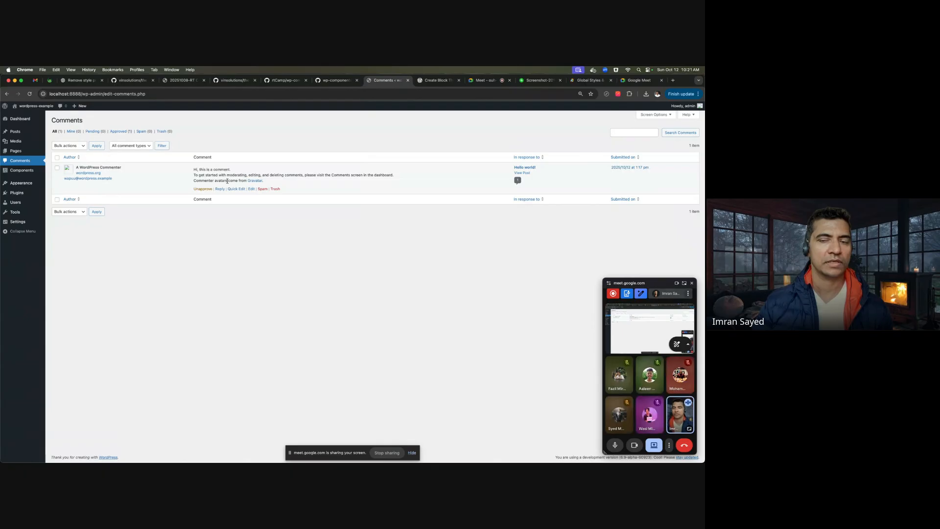
pyautogui.moveTo(32, 184)
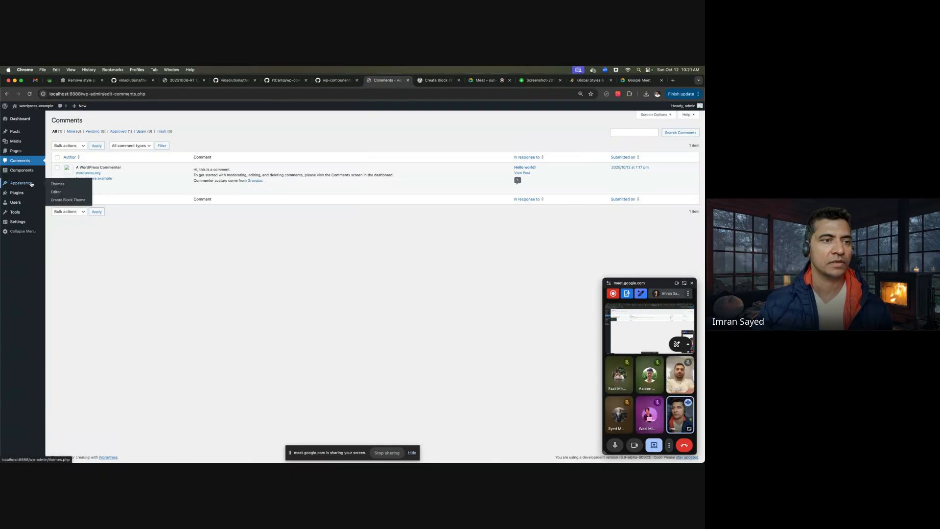
pyautogui.click(22, 207)
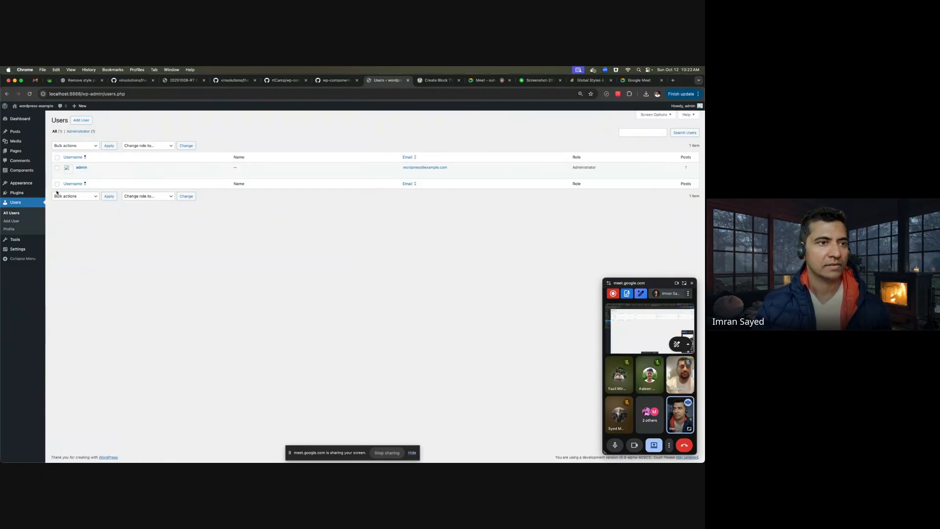
pyautogui.moveTo(25, 183)
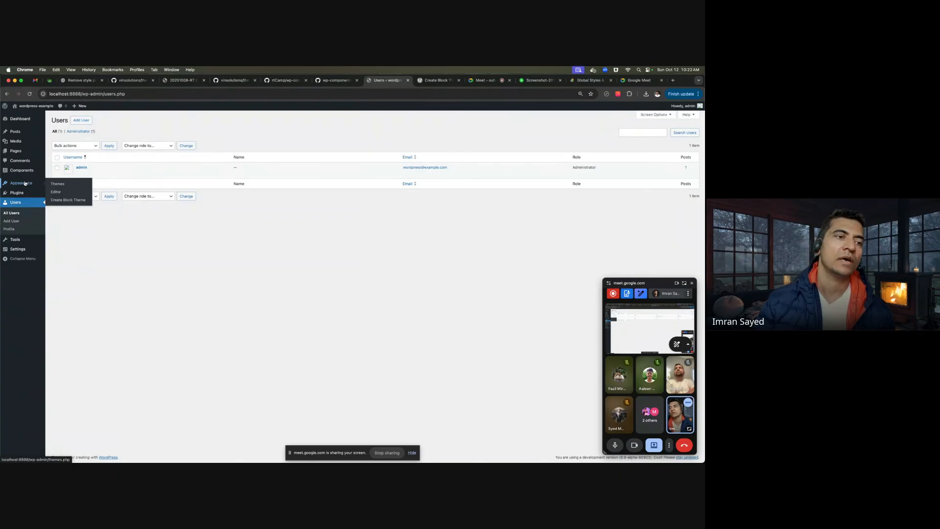
pyautogui.click(25, 183)
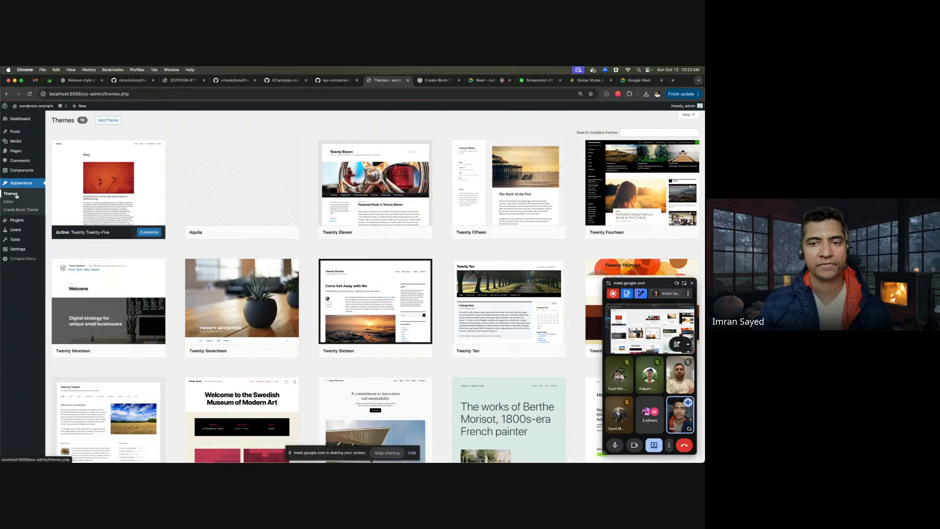
# - Look over the installed theme cards, then go to the Plugins list
pyautogui.moveTo(381, 179)
pyautogui.moveTo(539, 198)
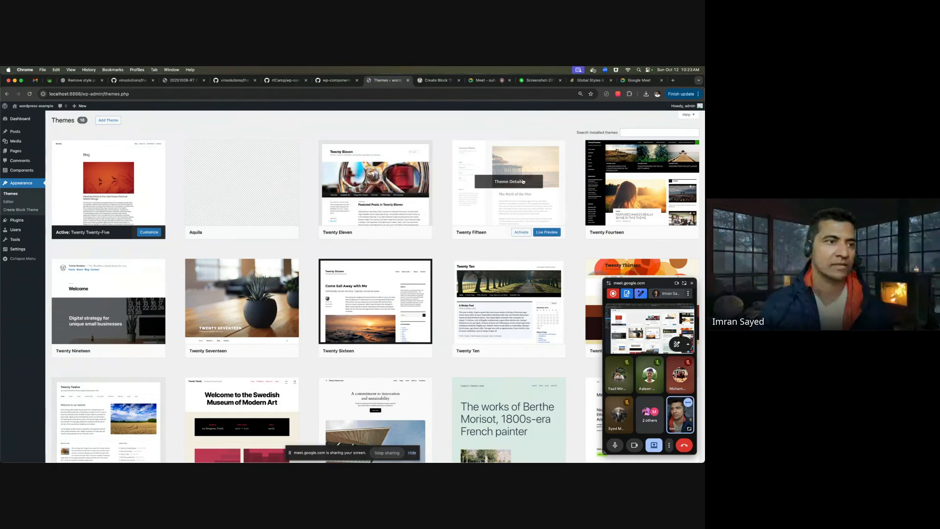
pyautogui.click(32, 219)
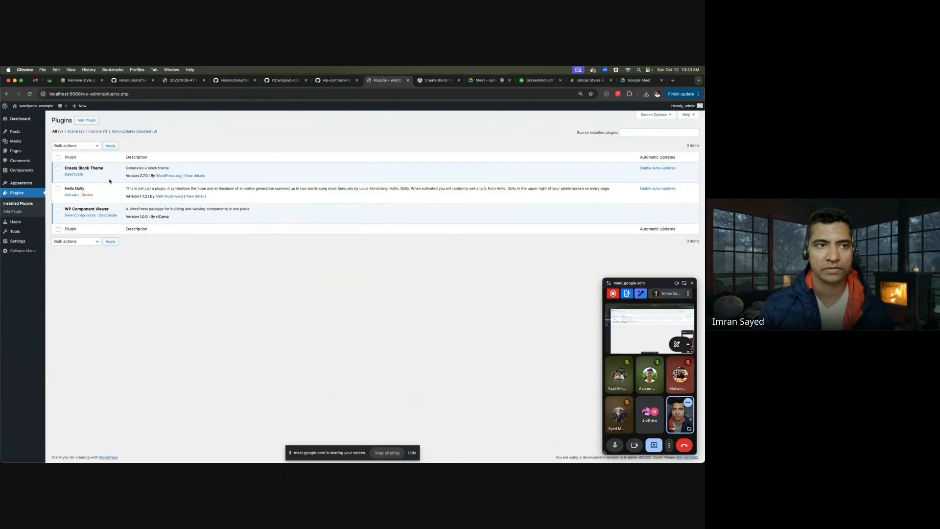
# - Search the installed plugins and the plugin directory for 'woocommerce', then clear the search
pyautogui.click(658, 130)
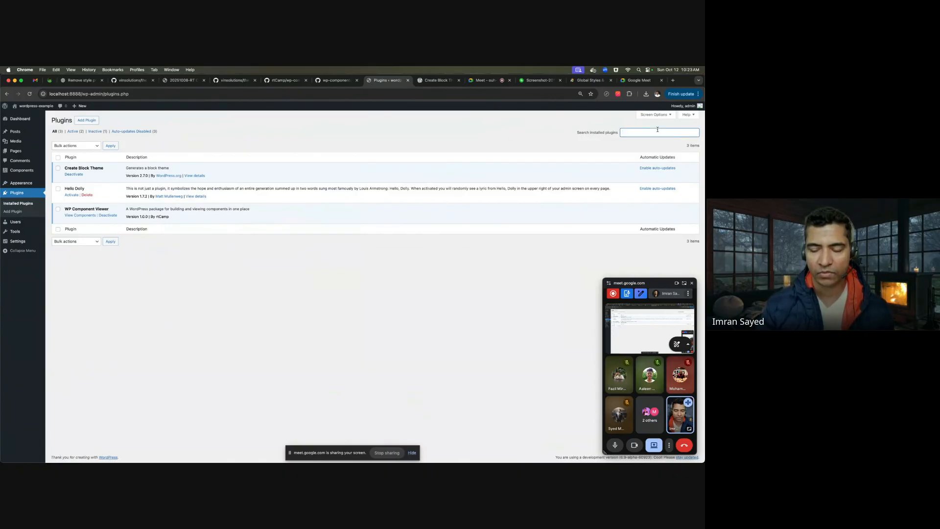
pyautogui.write('woocommerce')
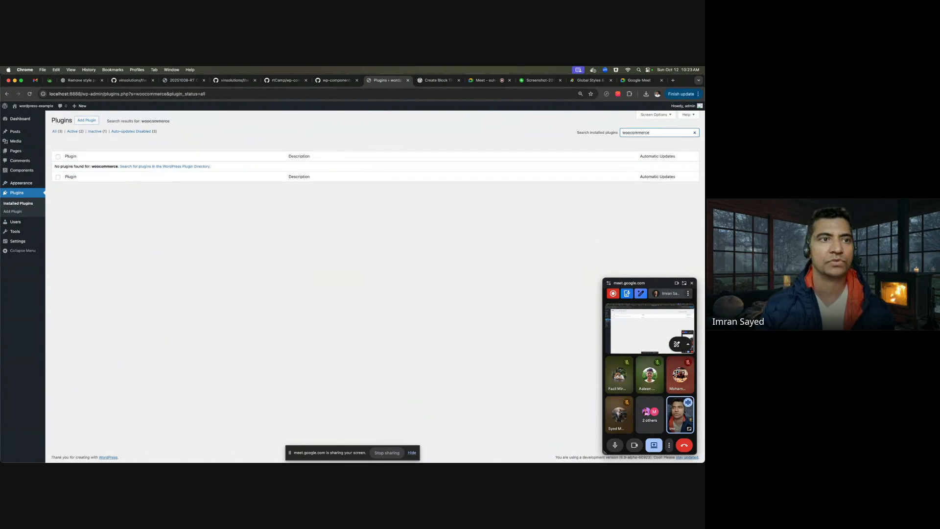
pyautogui.click(87, 120)
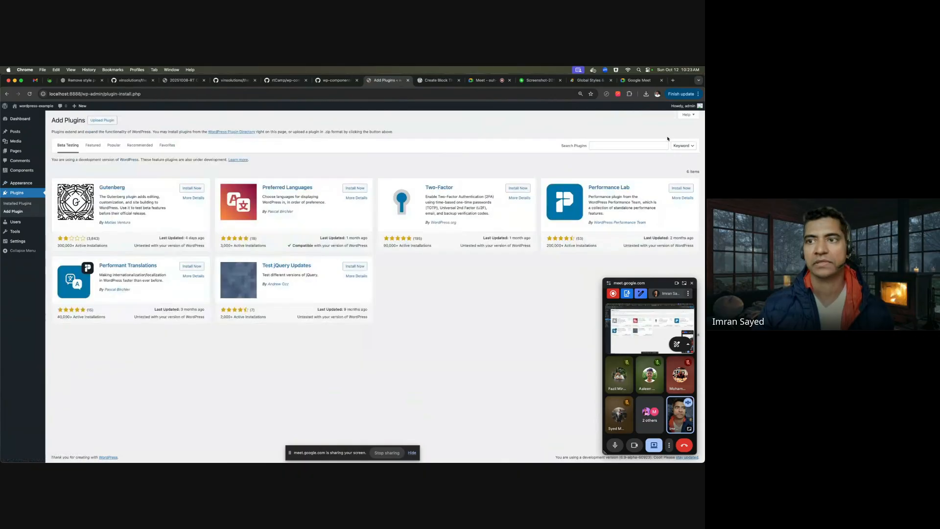
pyautogui.click(648, 143)
pyautogui.write('woocommerce')
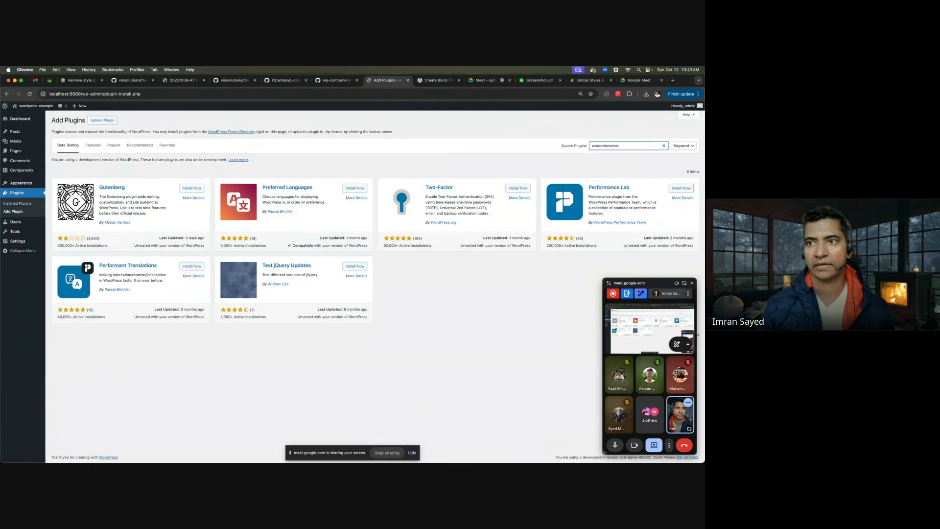
pyautogui.press('Return')
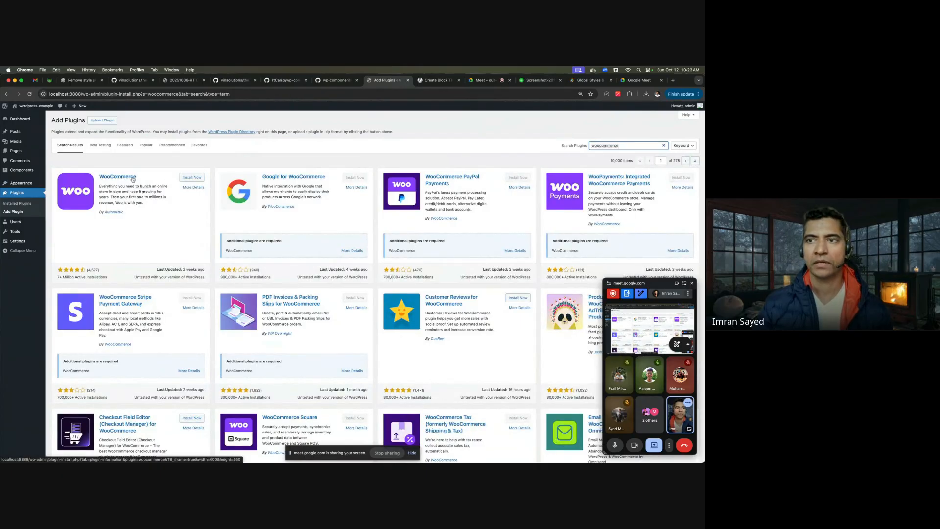
pyautogui.click(663, 145)
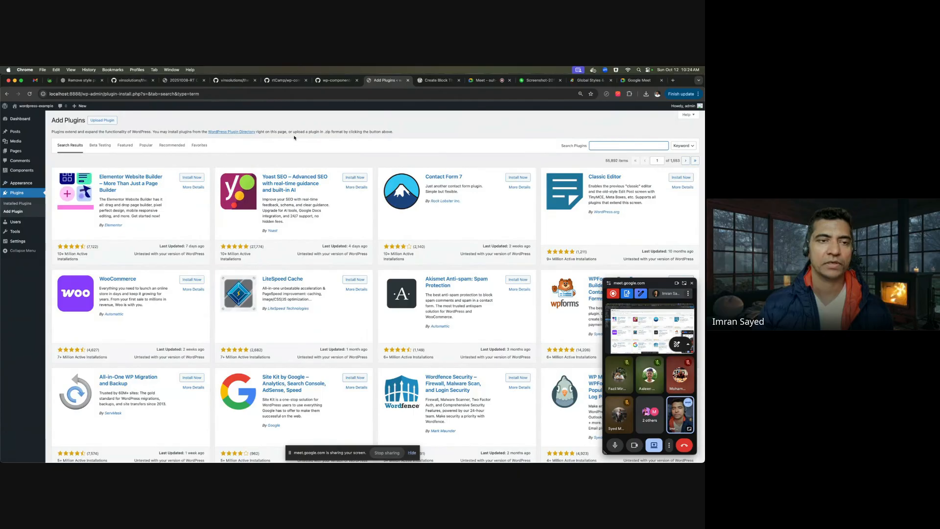
# - Start a new post and place the cursor in its empty first block
pyautogui.click(15, 132)
pyautogui.click(81, 121)
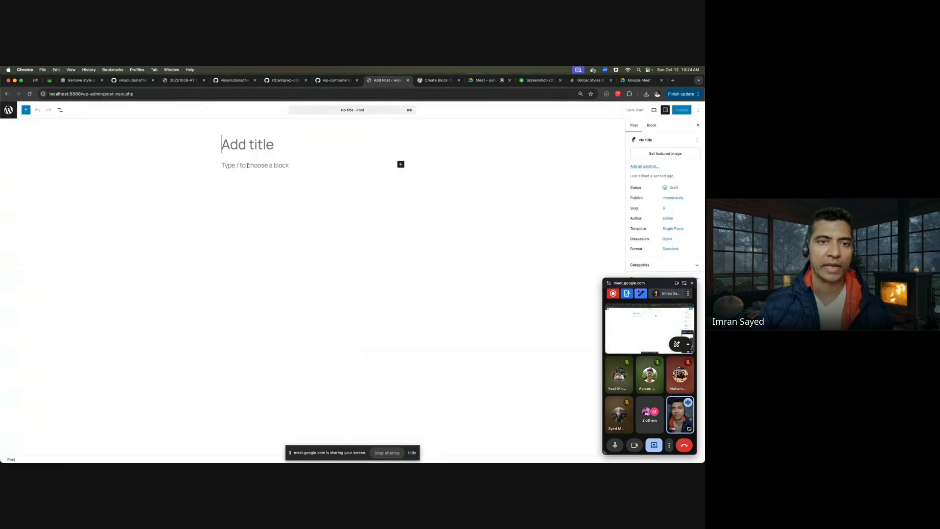
pyautogui.click(279, 165)
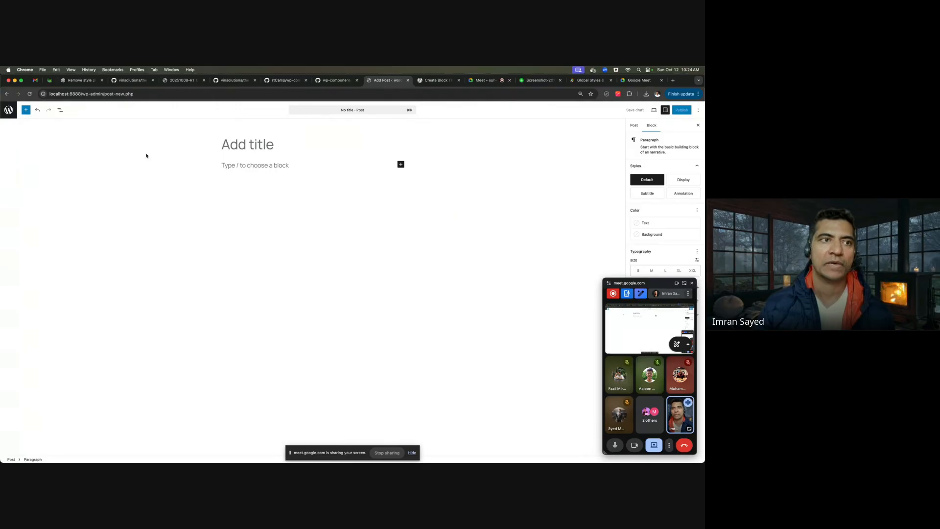
# - Show the block outline, browse the full block library, then close the inserter sidebar
pyautogui.click(60, 109)
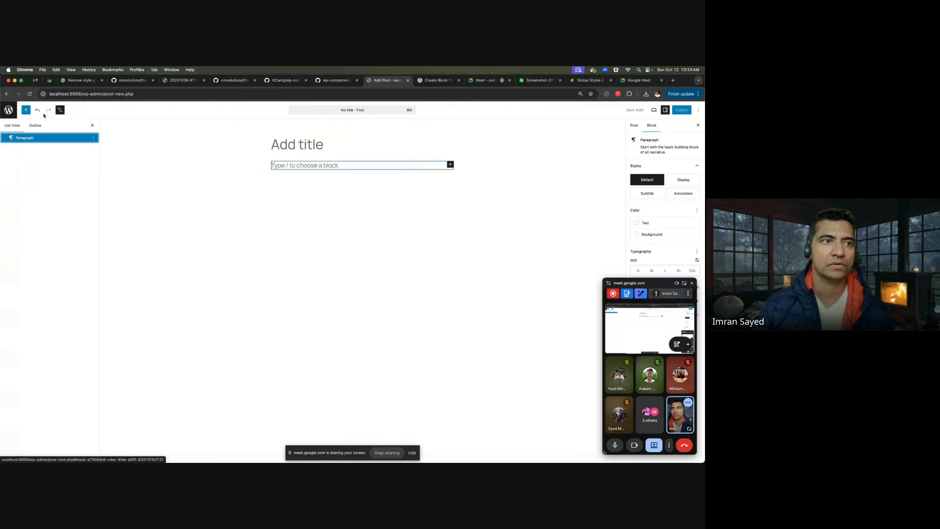
pyautogui.click(26, 110)
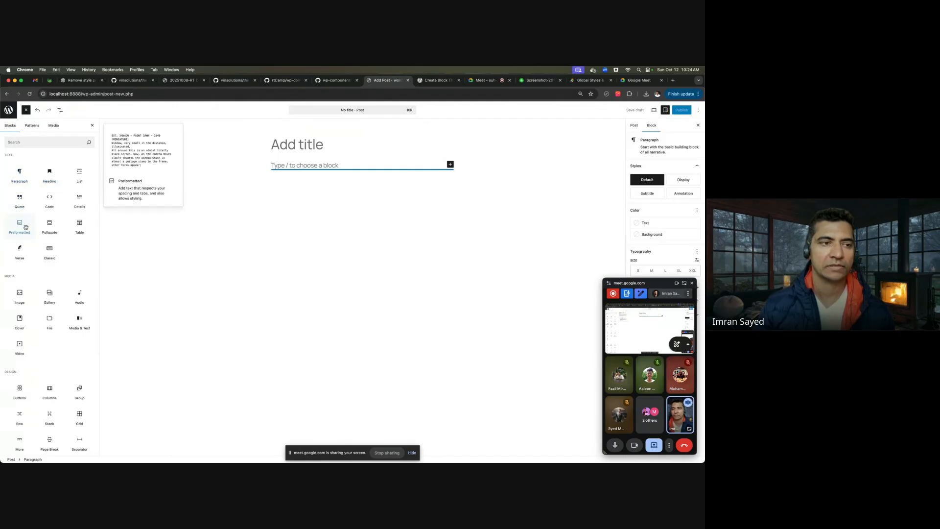
pyautogui.scroll(-2, 50, 253)
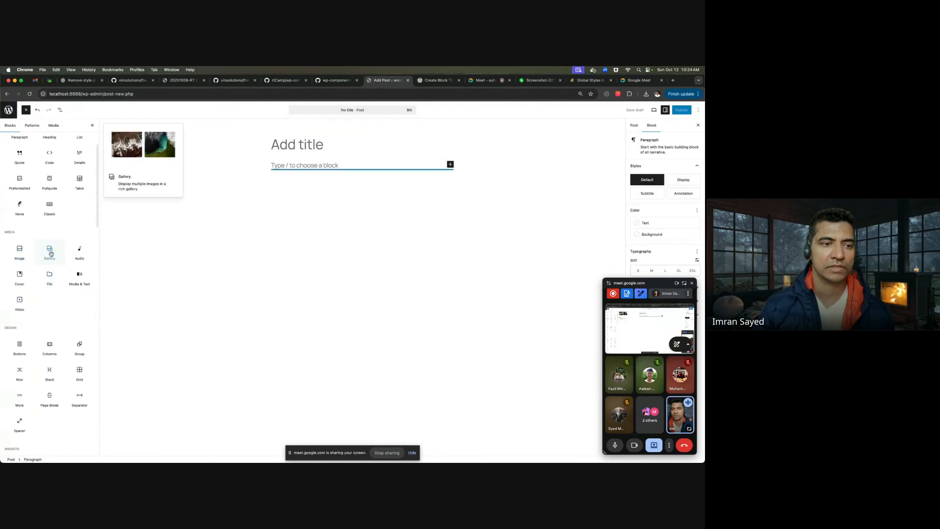
pyautogui.scroll(-3, 54, 318)
pyautogui.scroll(-8, 54, 318)
pyautogui.scroll(10, 54, 317)
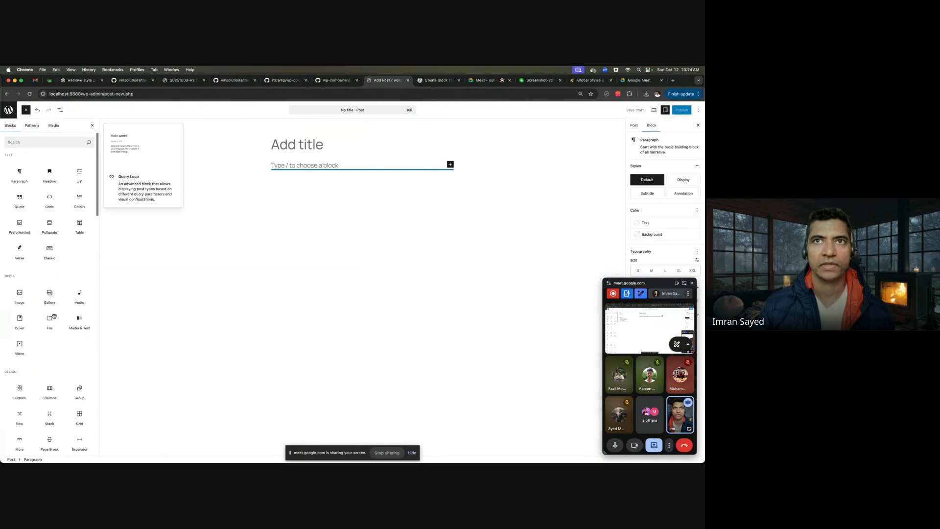
pyautogui.moveTo(54, 316)
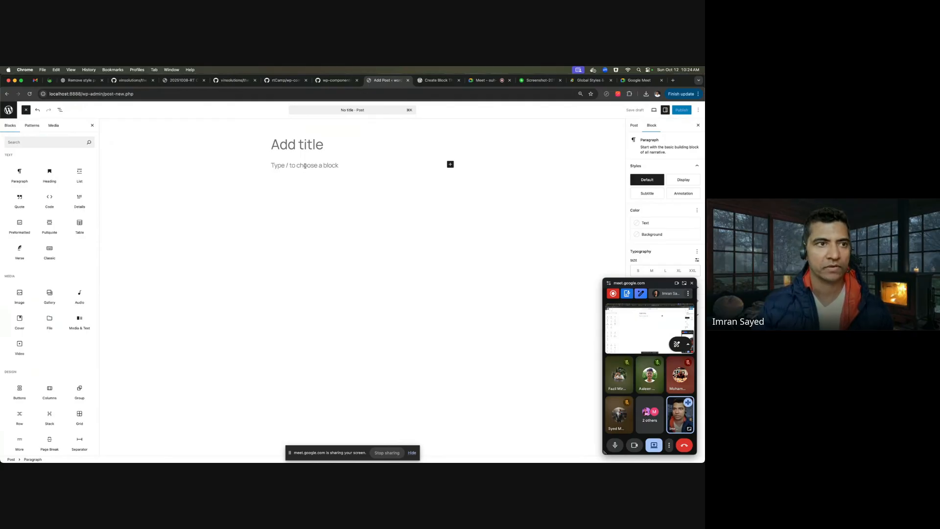
pyautogui.click(92, 125)
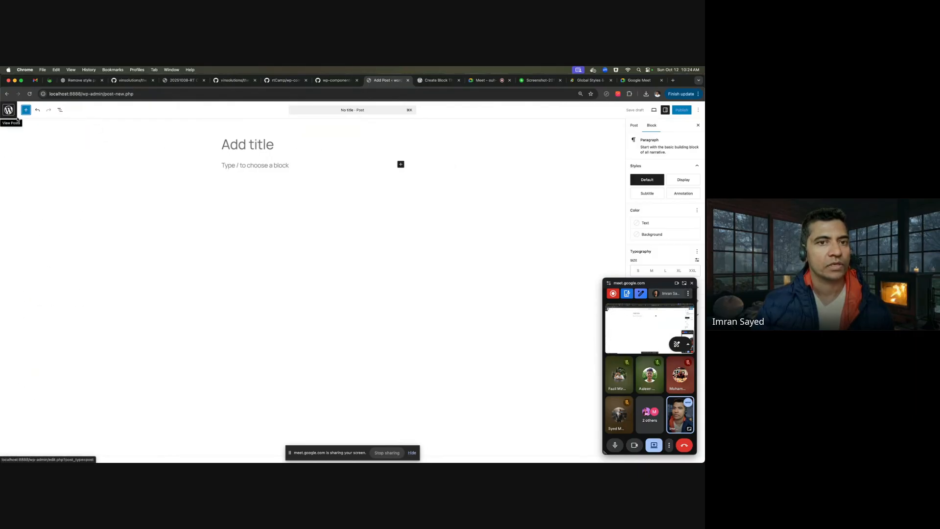
# - Discard the unsaved post by leaving the editor, then go to the installed plugins list
pyautogui.click(289, 167)
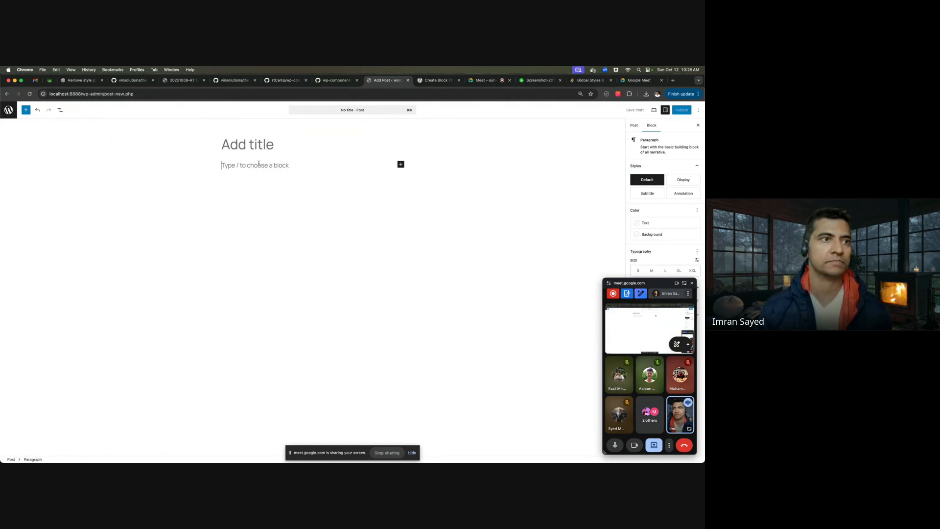
pyautogui.click(9, 110)
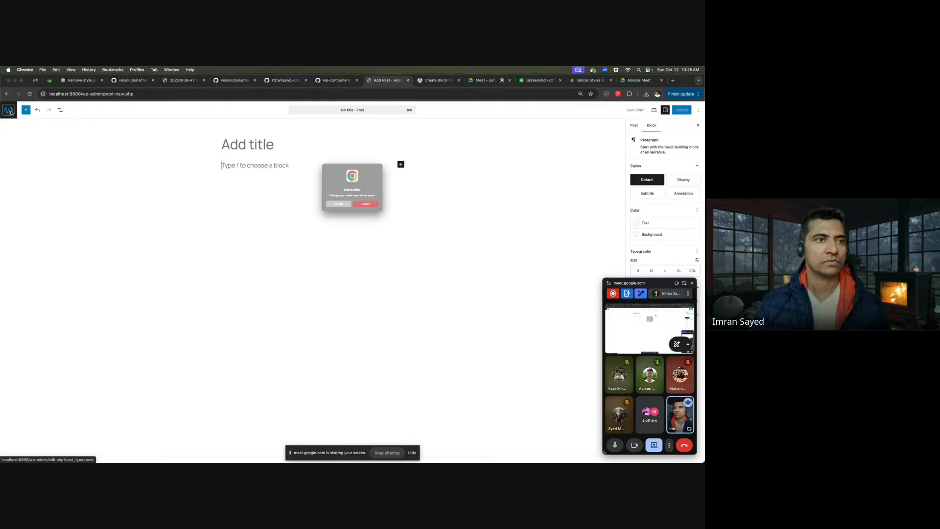
pyautogui.click(370, 210)
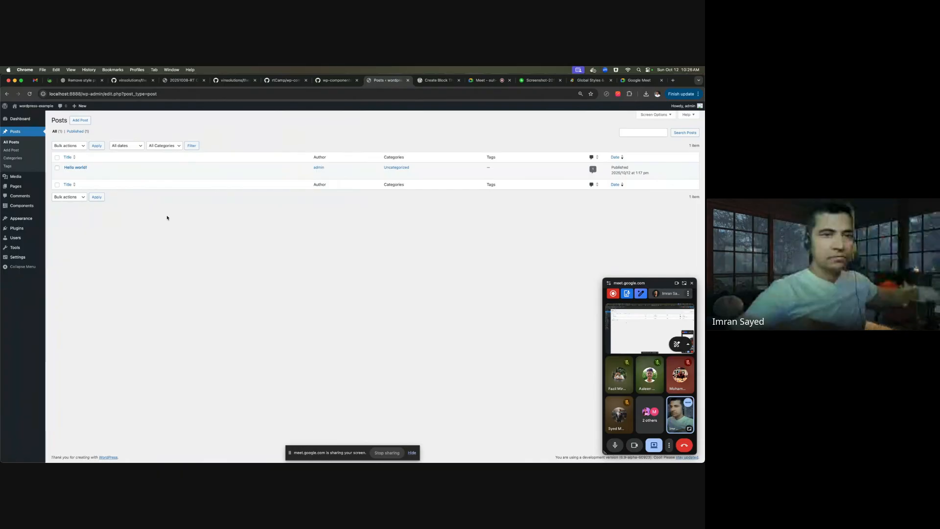
pyautogui.click(27, 230)
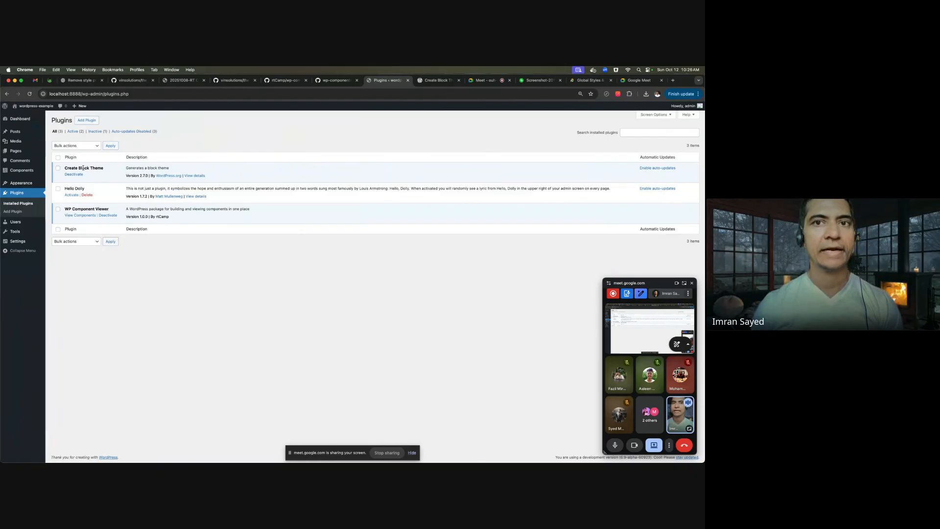
# - View the Create Block Theme page on WordPress.org, showing its banner and description
pyautogui.click(432, 78)
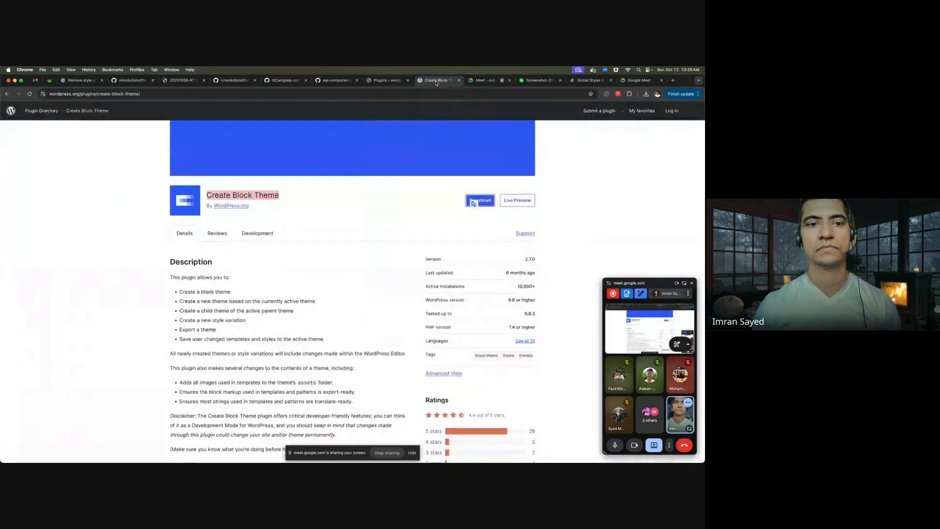
pyautogui.scroll(1, 318, 214)
pyautogui.scroll(3, 319, 214)
pyautogui.scroll(-2, 319, 214)
pyautogui.scroll(2, 319, 214)
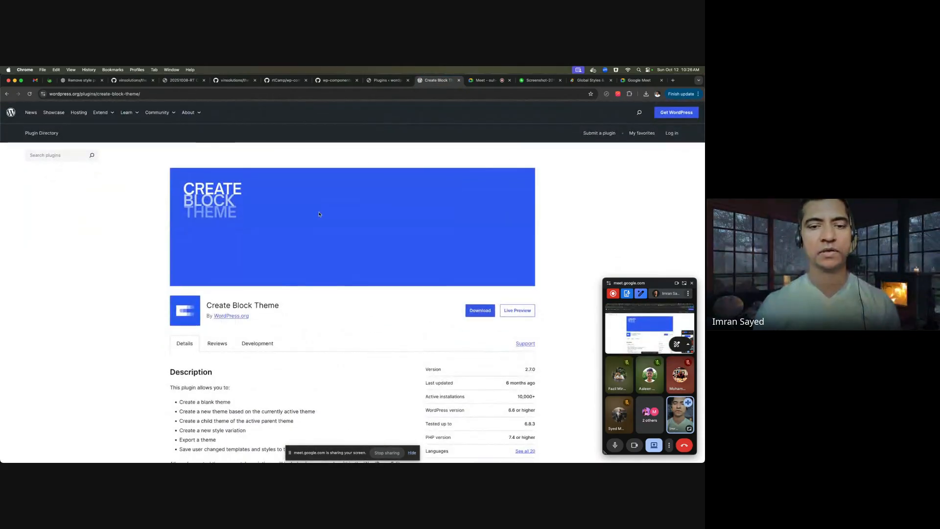
pyautogui.scroll(-1, 318, 214)
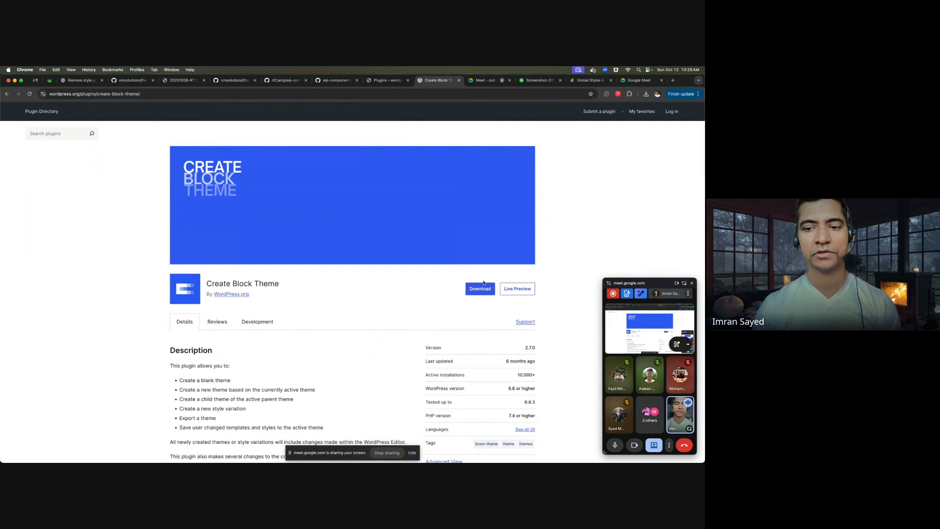
# - Return to the admin and check the Add Plugins page's upload-zip option
pyautogui.click(387, 82)
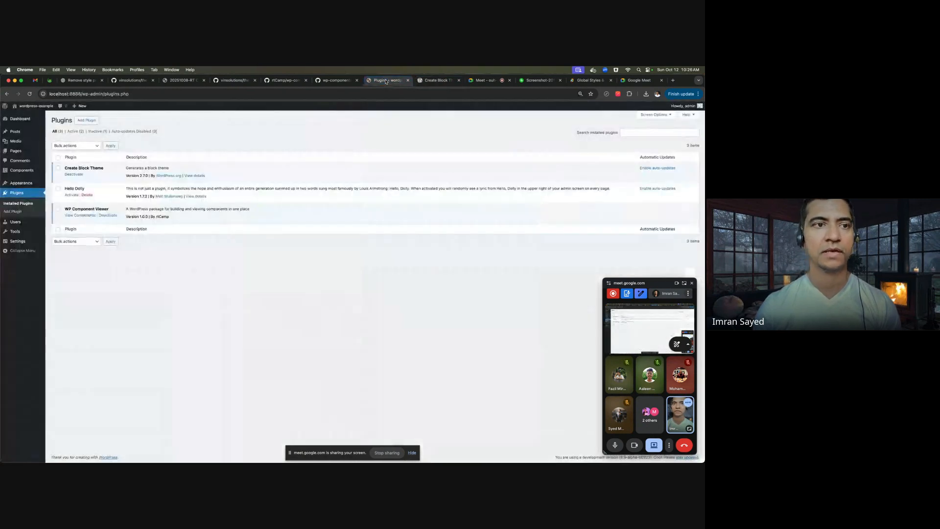
pyautogui.click(88, 120)
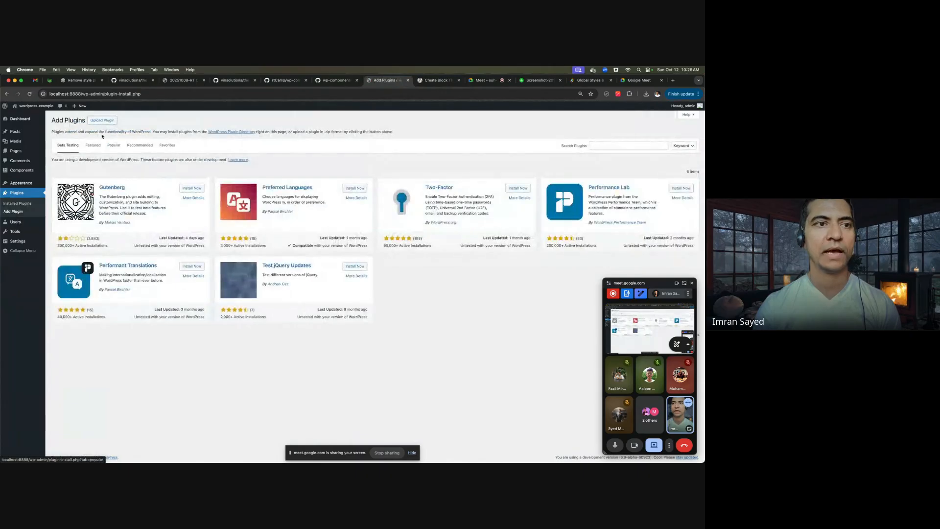
pyautogui.click(102, 124)
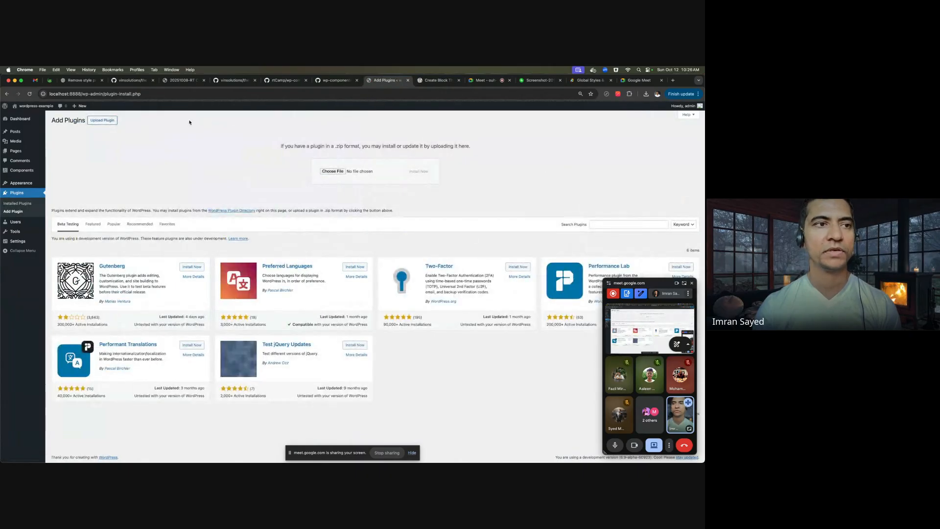
pyautogui.click(6, 93)
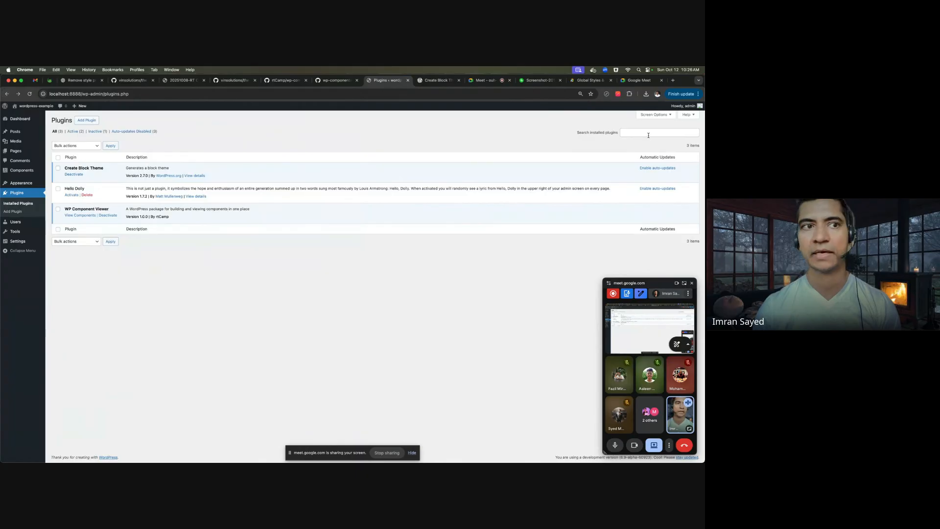
# - Search the plugin directory for 'create block theme', then return to the installed plugins
pyautogui.click(87, 120)
pyautogui.click(612, 146)
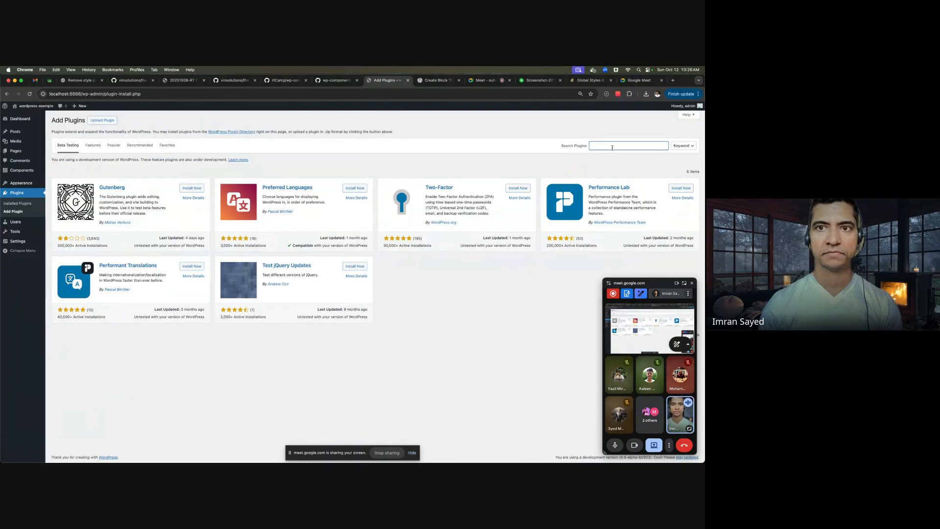
pyautogui.write('create block theme')
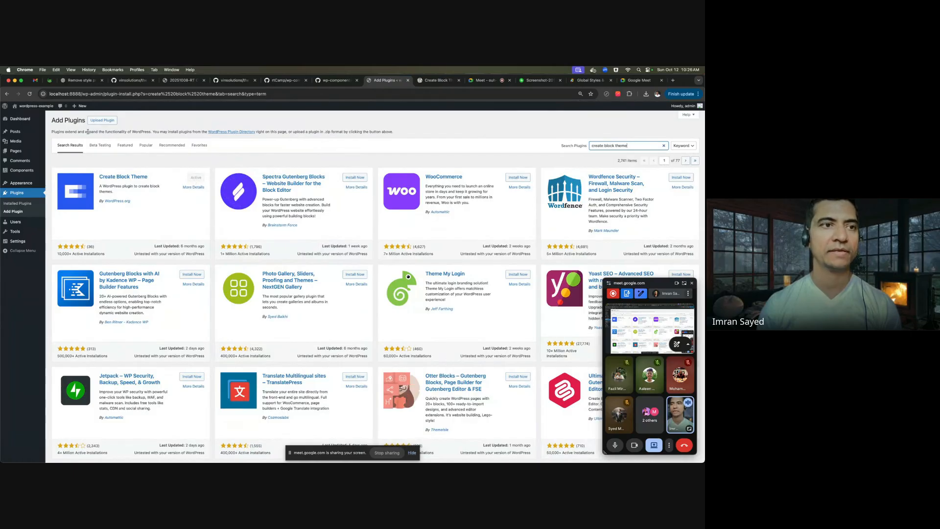
pyautogui.click(21, 193)
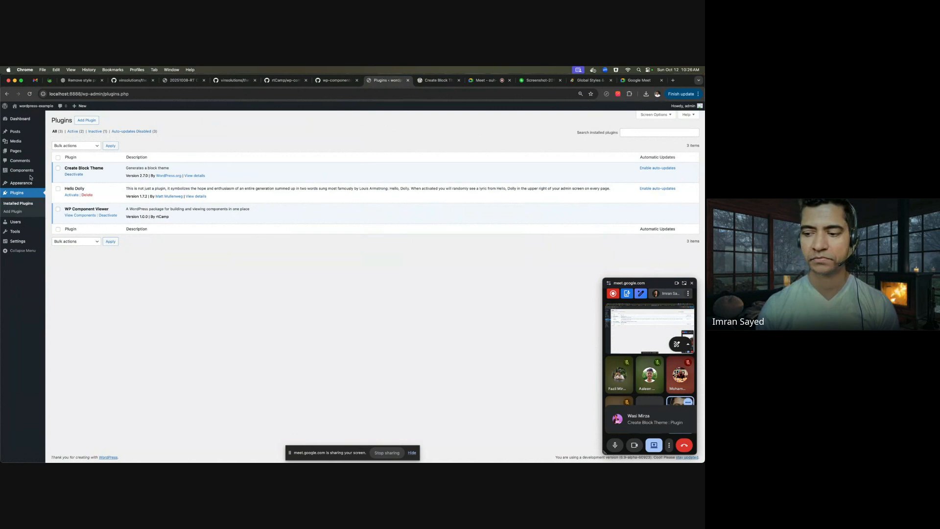
pyautogui.moveTo(23, 183)
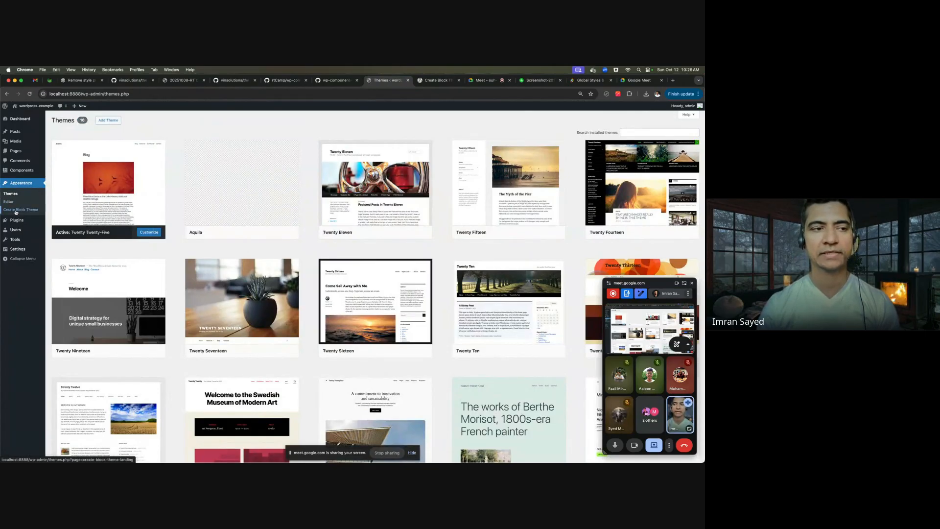
# - Go to Appearance > Create Block Theme and choose to create a new blank theme
pyautogui.scroll(5, 15, 211)
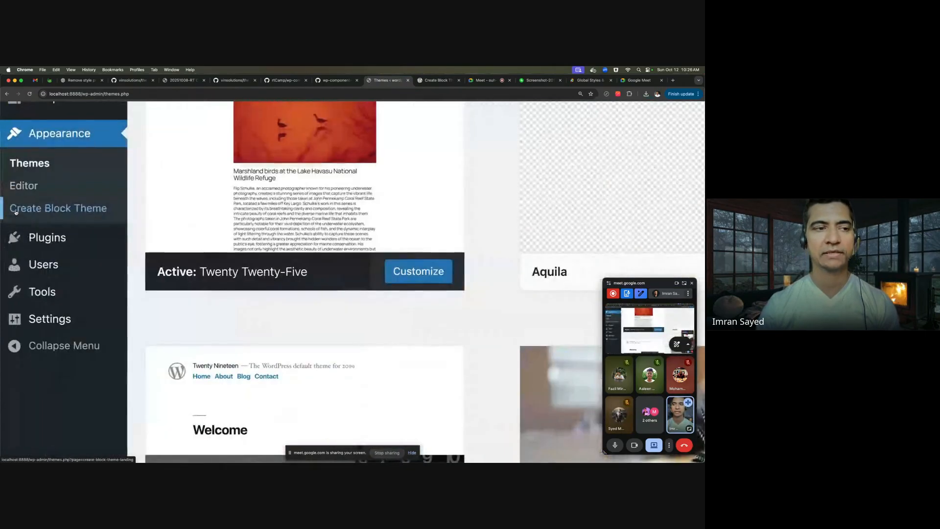
pyautogui.click(84, 214)
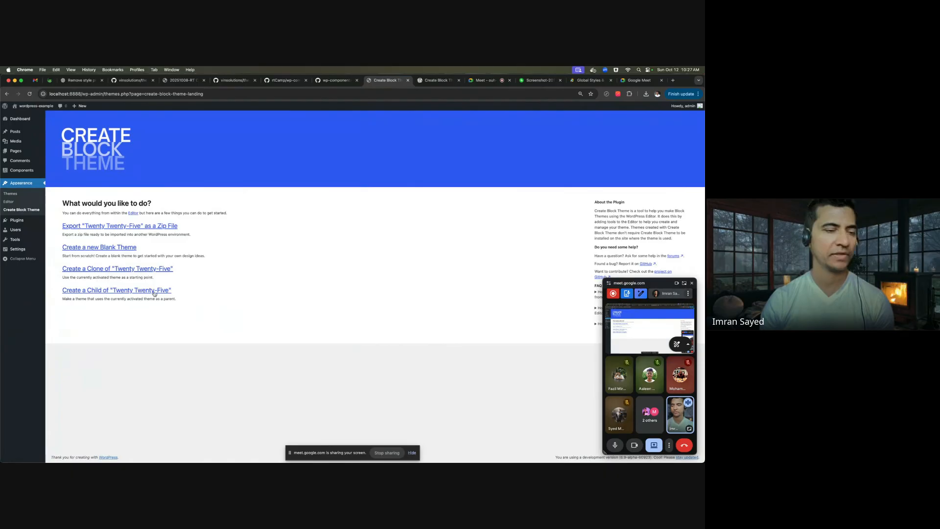
pyautogui.click(123, 250)
# - Enter theme name 'My Block Theme', description 'This a blogging site', and the author's name
pyautogui.click(328, 251)
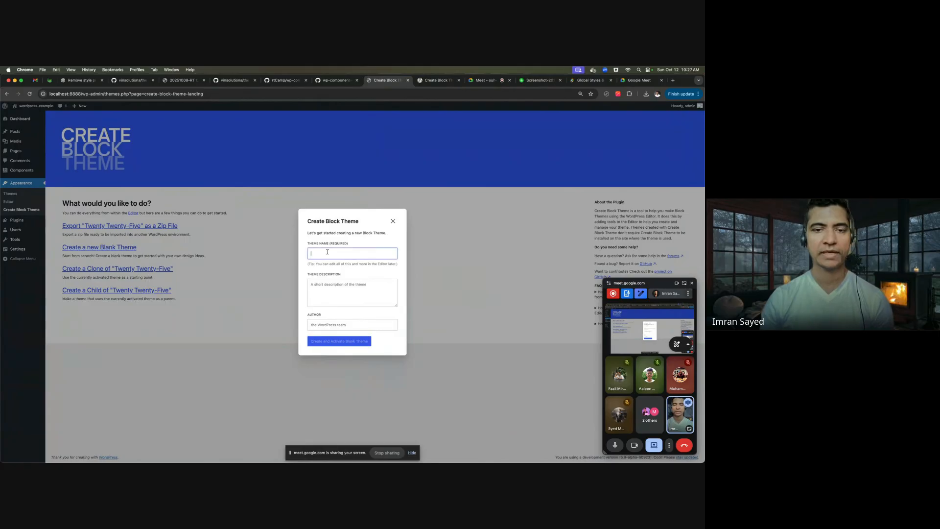
pyautogui.write('My')
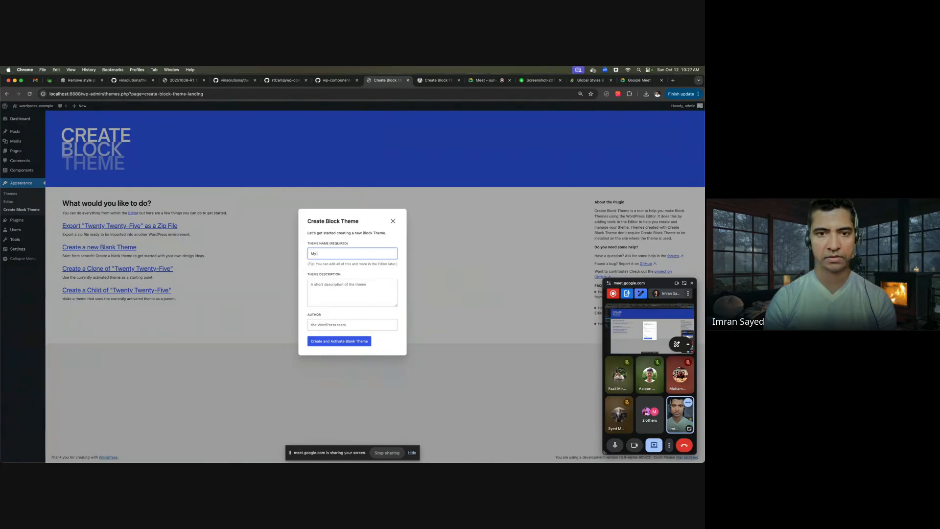
pyautogui.write(' Block Tjeme')
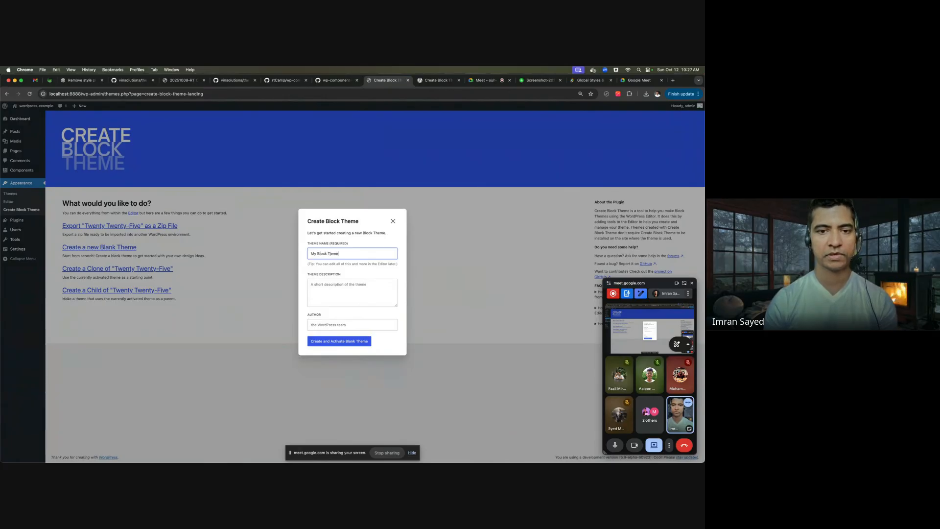
pyautogui.press('BackSpace')
pyautogui.press('BackSpace')
pyautogui.press('BackSpace')
pyautogui.press('BackSpace')
pyautogui.write('heme')
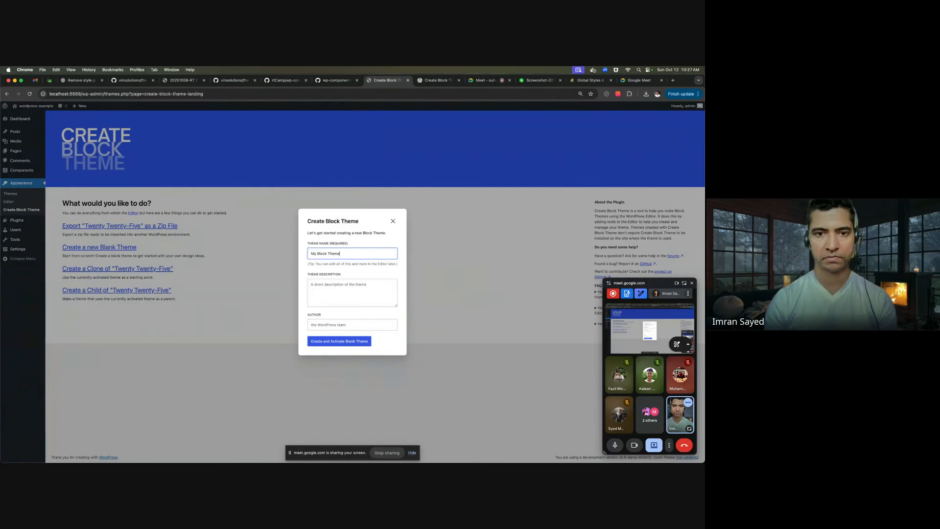
pyautogui.click(335, 294)
pyautogui.write('This a b')
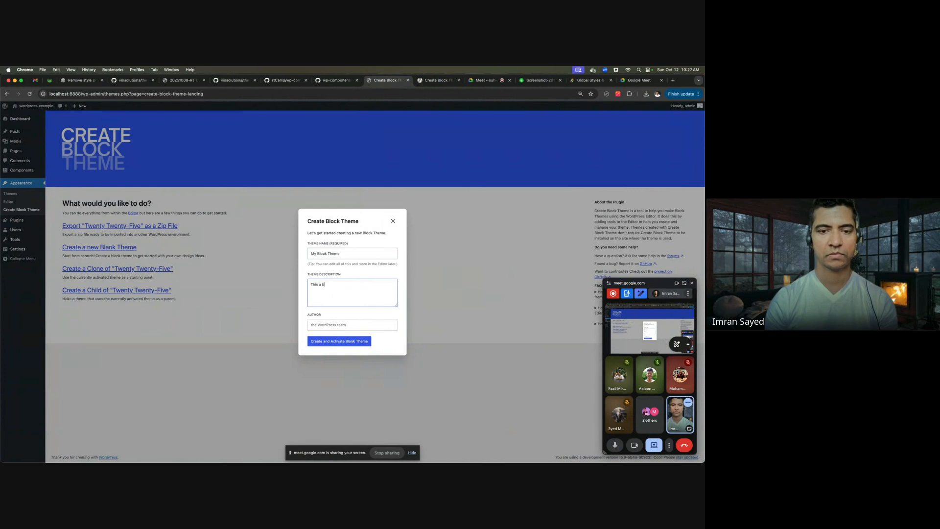
pyautogui.write('logging site')
pyautogui.click(332, 325)
pyautogui.write('Imran Sayed')
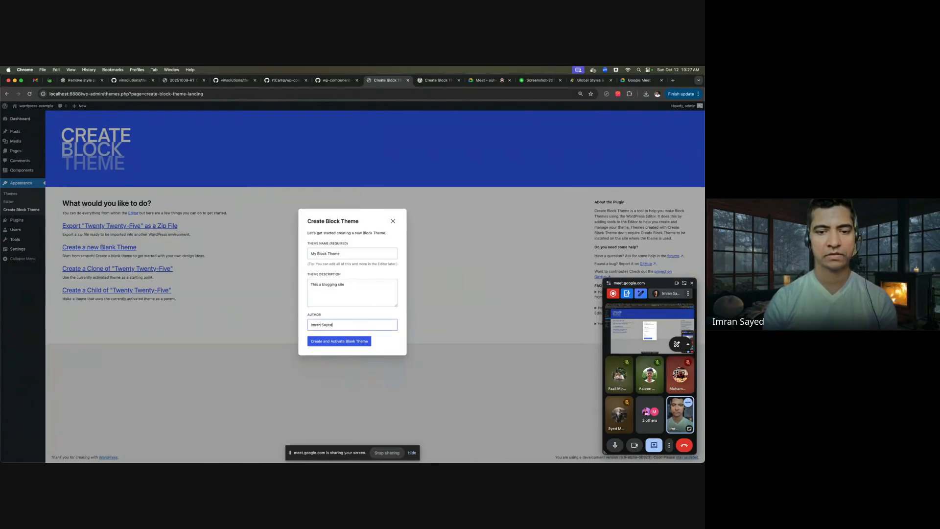
# - Submit the blank theme, dismiss the 'theme already exists' error, and go to Themes
pyautogui.click(344, 341)
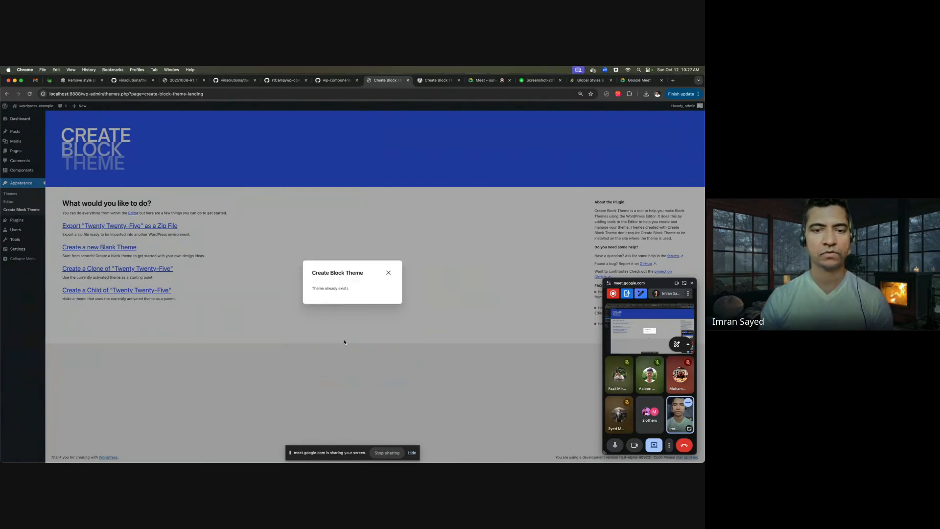
pyautogui.click(388, 273)
pyautogui.click(15, 195)
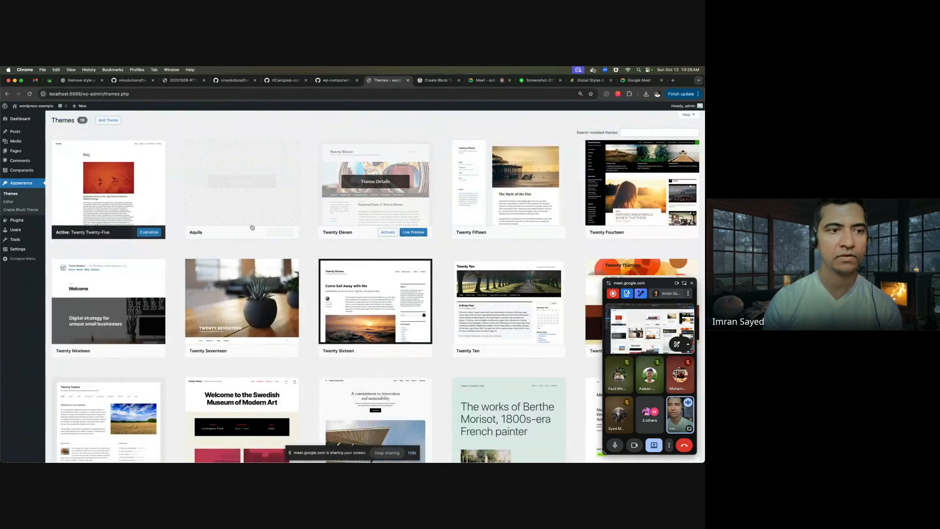
# - Check the Themes grid, then return to Create Block Theme and start a new blank theme
pyautogui.scroll(-4, 547, 220)
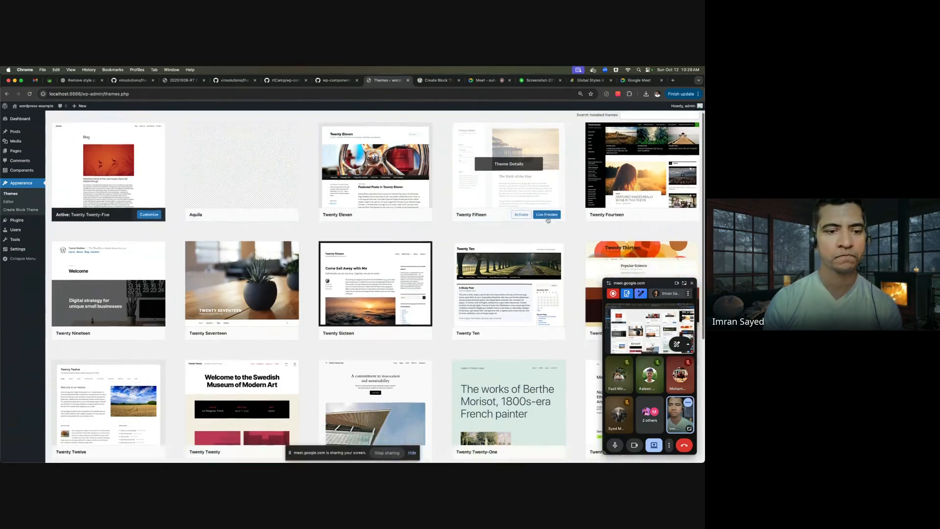
pyautogui.scroll(-5, 548, 220)
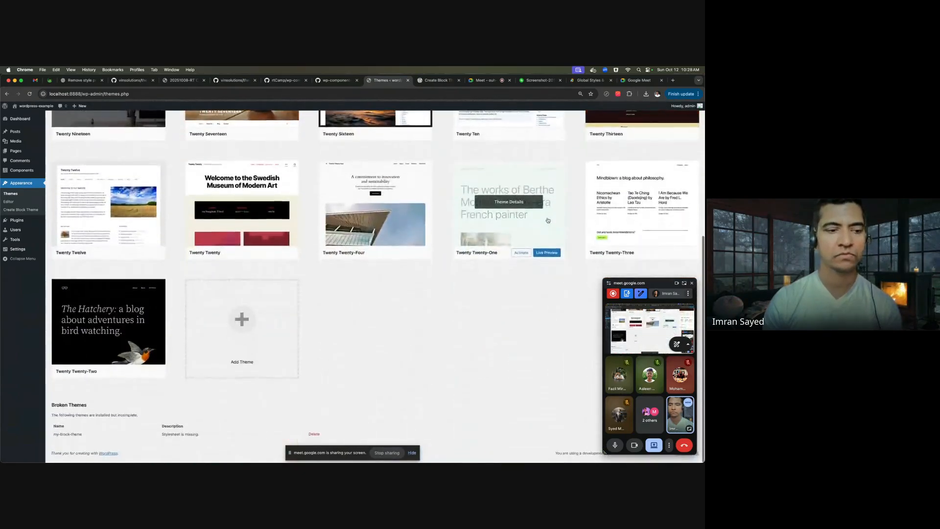
pyautogui.scroll(9, 544, 219)
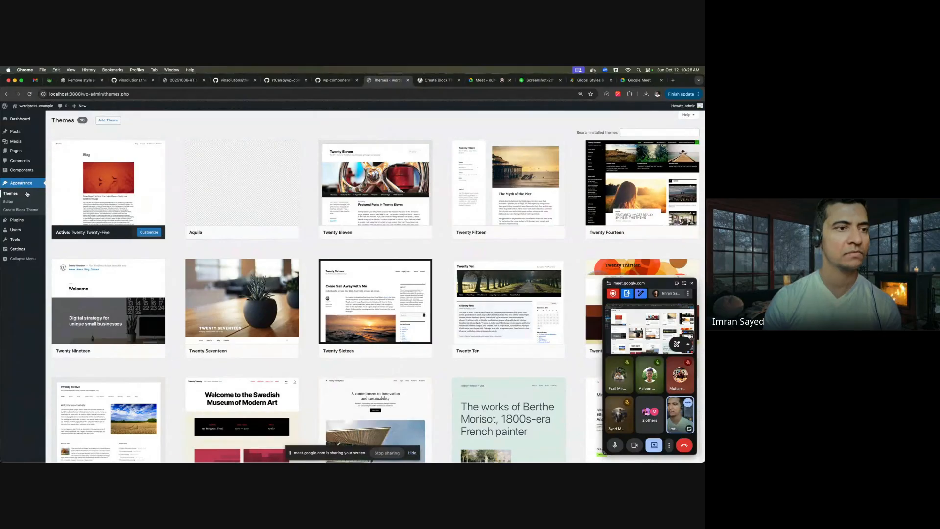
pyautogui.click(19, 208)
pyautogui.click(134, 247)
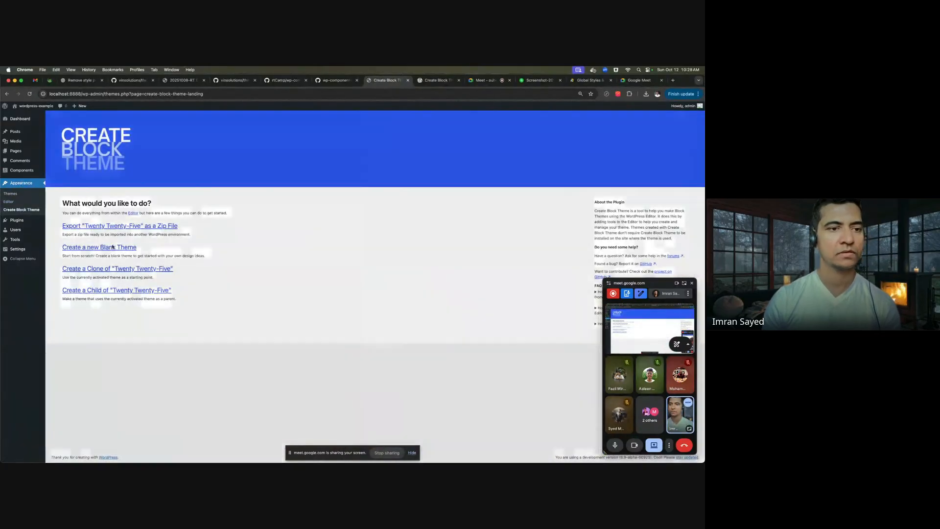
# - Create and activate blank theme 'Cosparell', described as a blogging theme, with the author's name
pyautogui.click(341, 253)
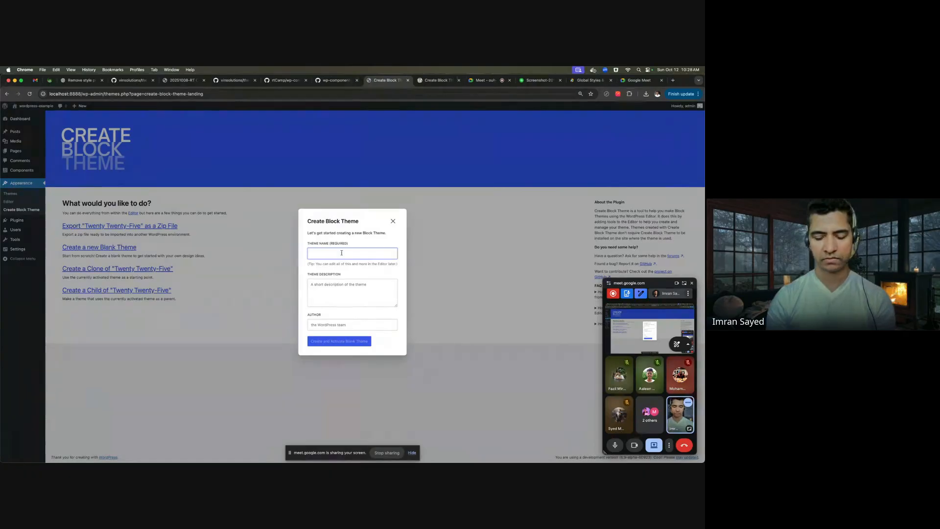
pyautogui.write('Cosparell')
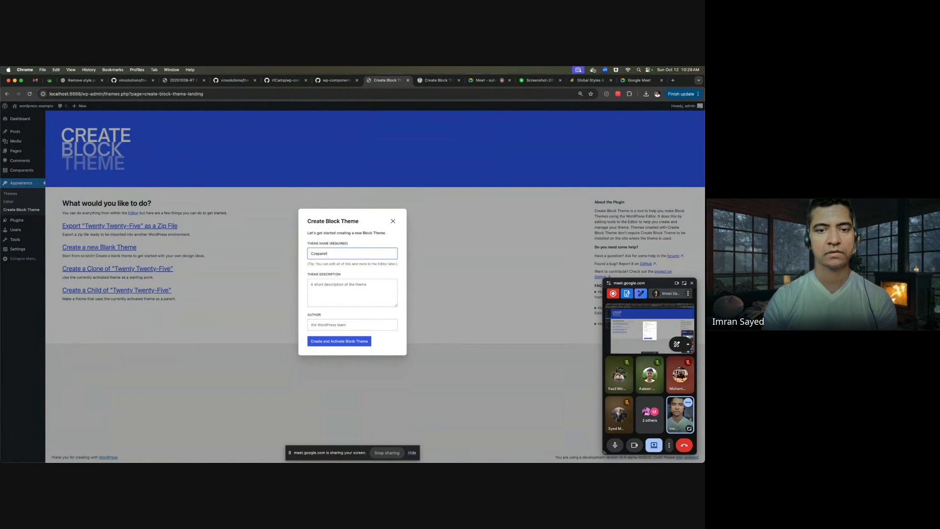
pyautogui.click(353, 279)
pyautogui.write('This is a')
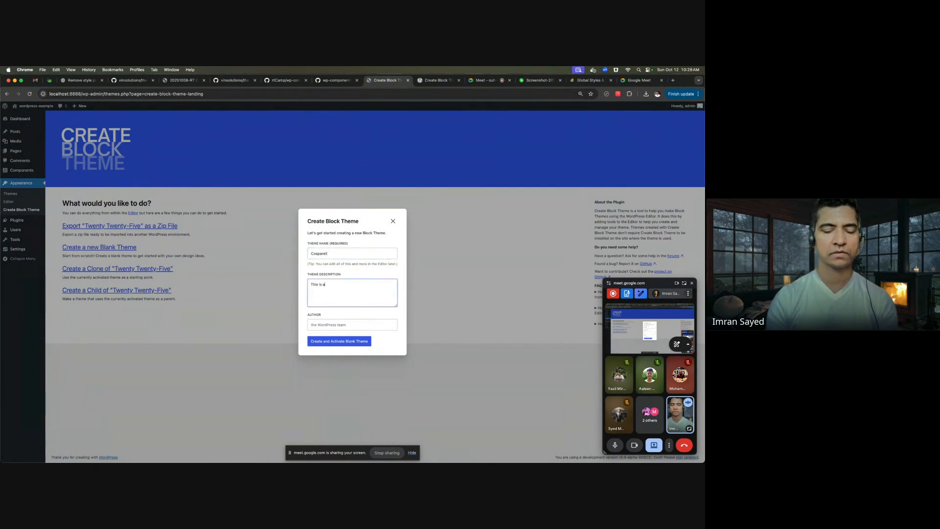
pyautogui.write(' bli')
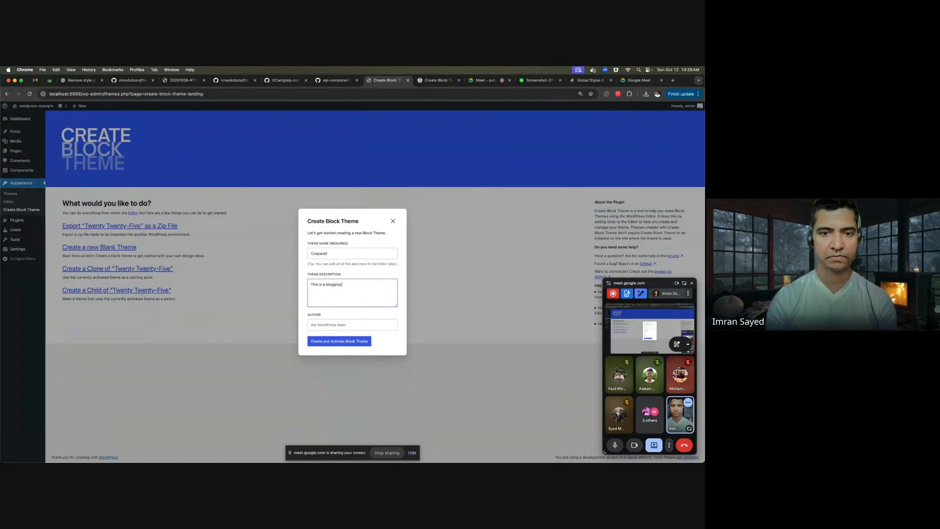
pyautogui.press('Tab')
pyautogui.write('Imea')
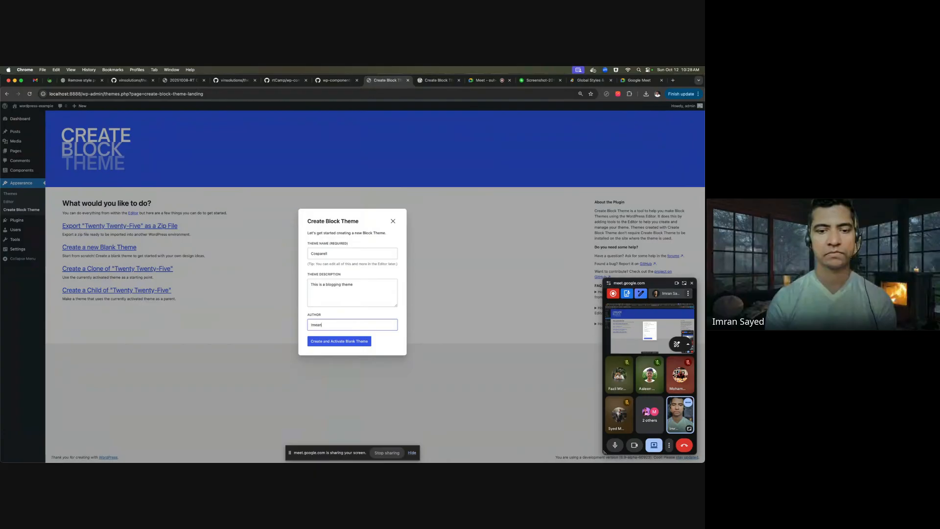
pyautogui.write('n Sayed')
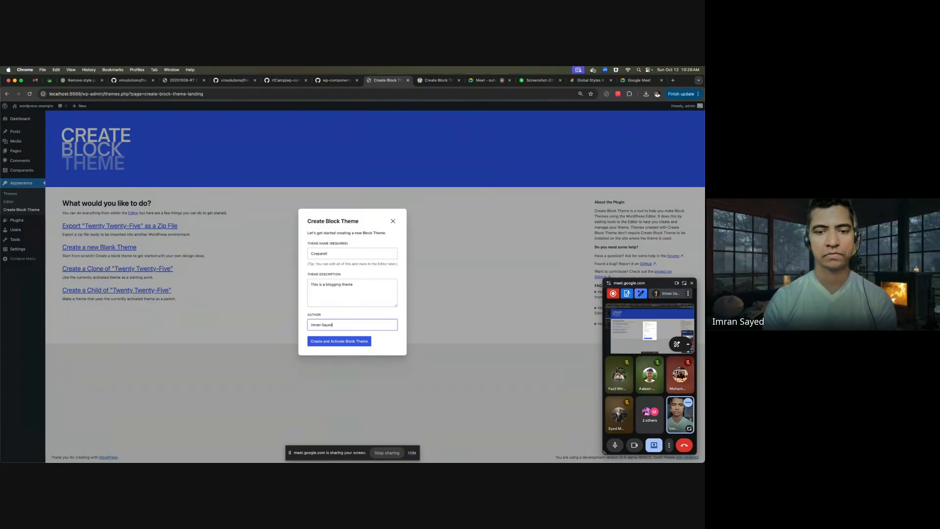
pyautogui.click(343, 340)
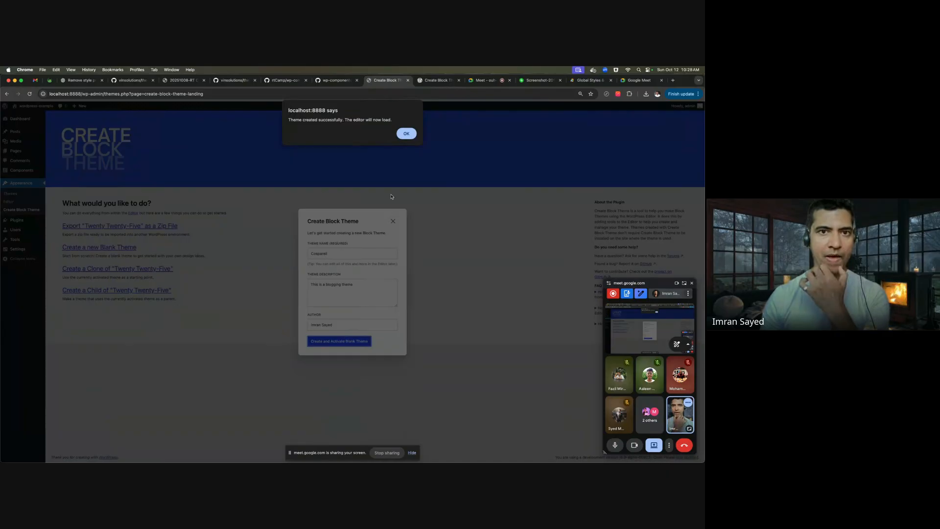
pyautogui.click(406, 135)
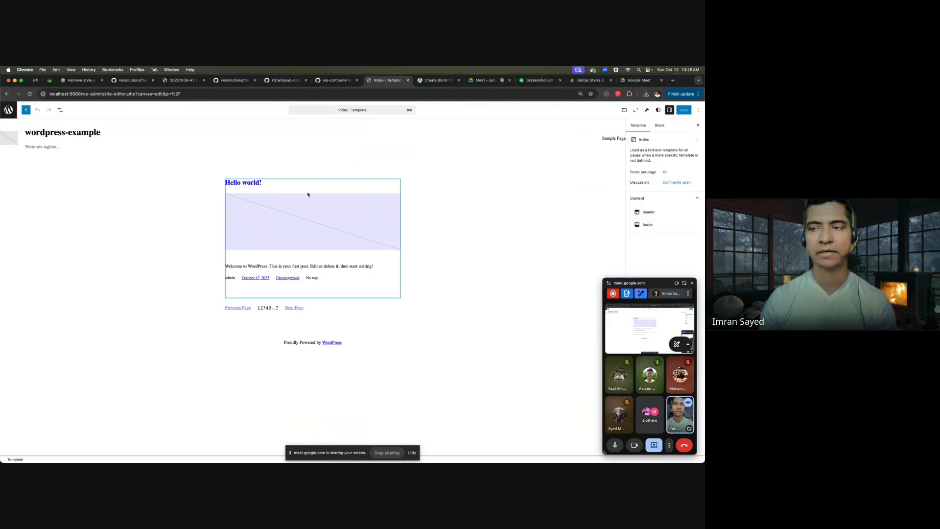
# - Return from the Dashboard to Appearance > Editor and open the Index template for editing
pyautogui.click(8, 109)
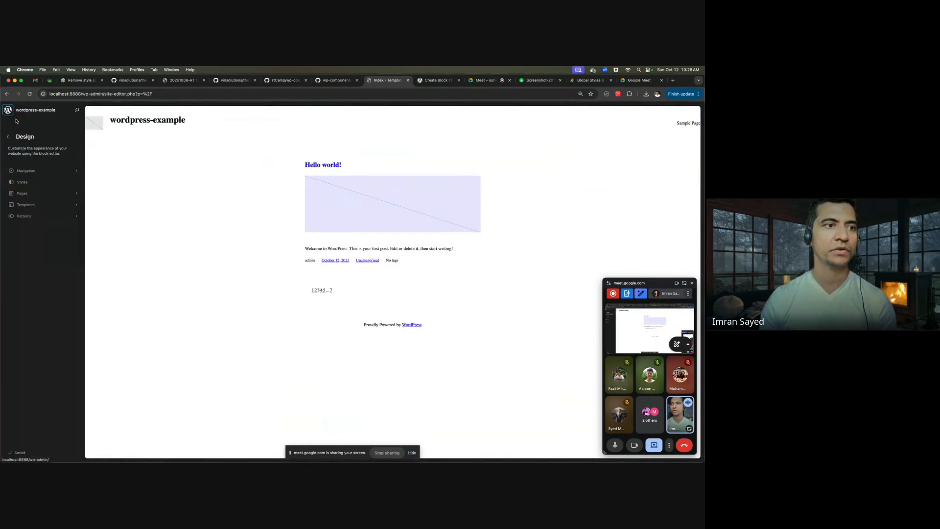
pyautogui.click(6, 137)
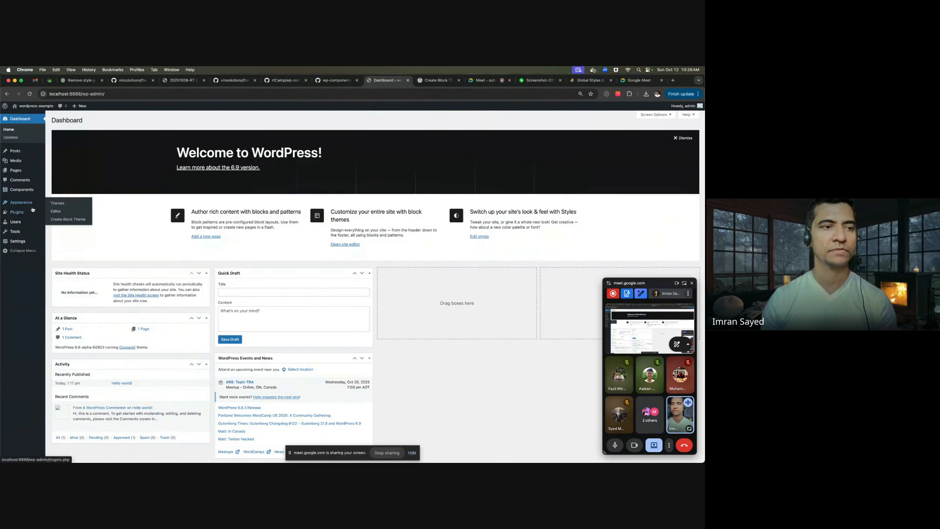
pyautogui.moveTo(27, 242)
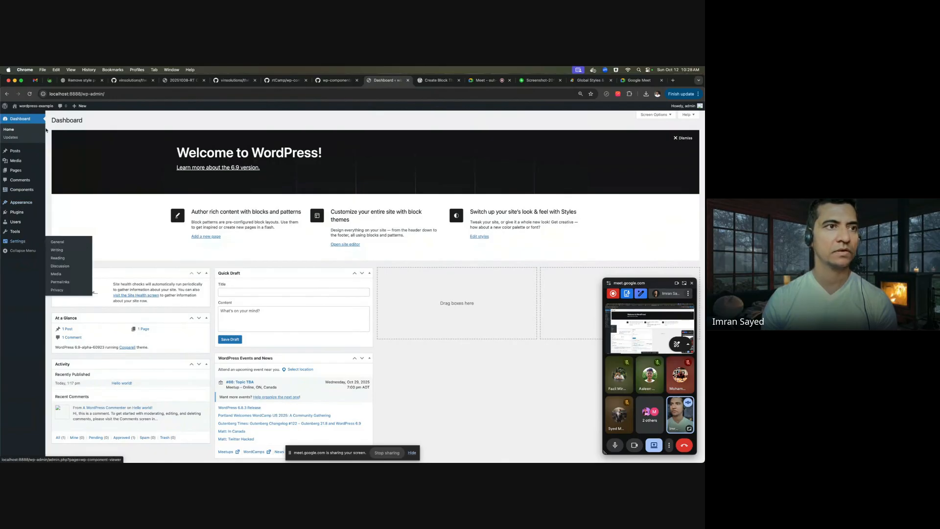
pyautogui.click(6, 94)
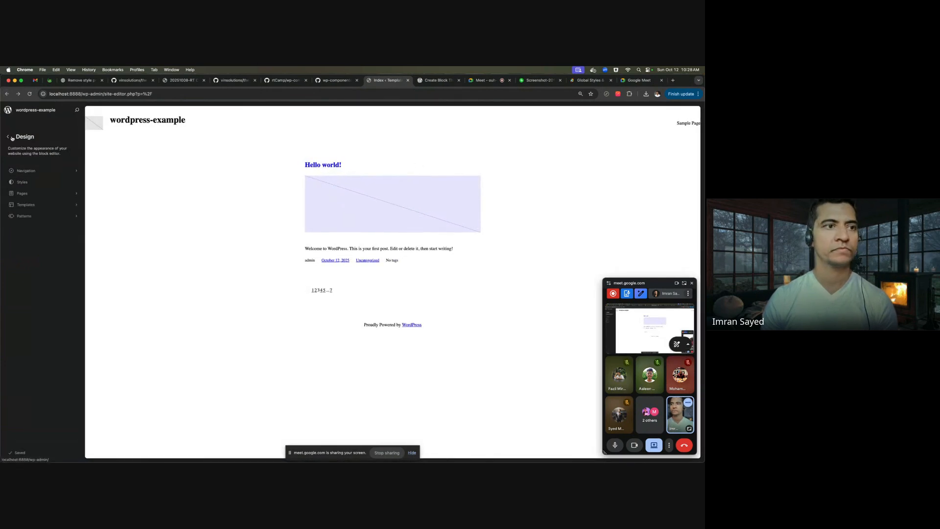
pyautogui.click(8, 110)
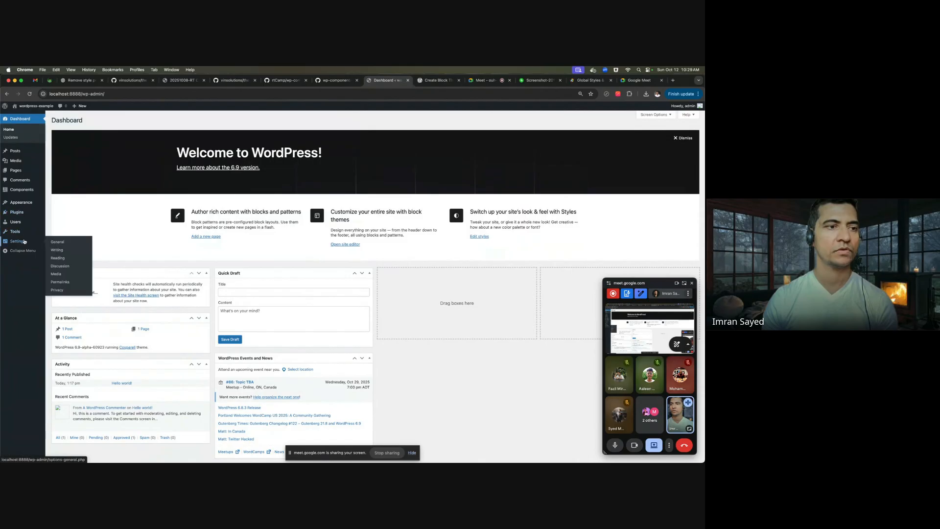
pyautogui.click(56, 211)
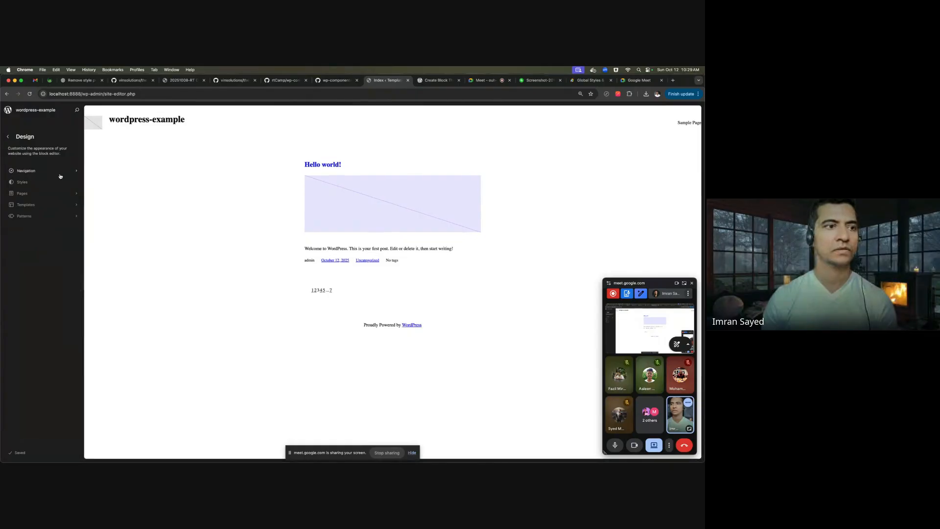
pyautogui.click(177, 173)
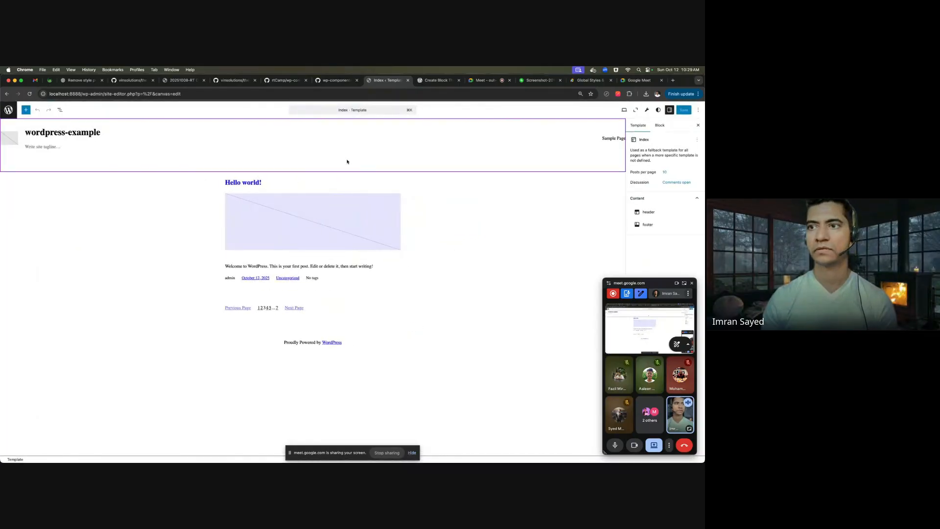
# - Export the theme as cosparell.zip from the editor's Options menu and extract it in Finder
pyautogui.click(697, 110)
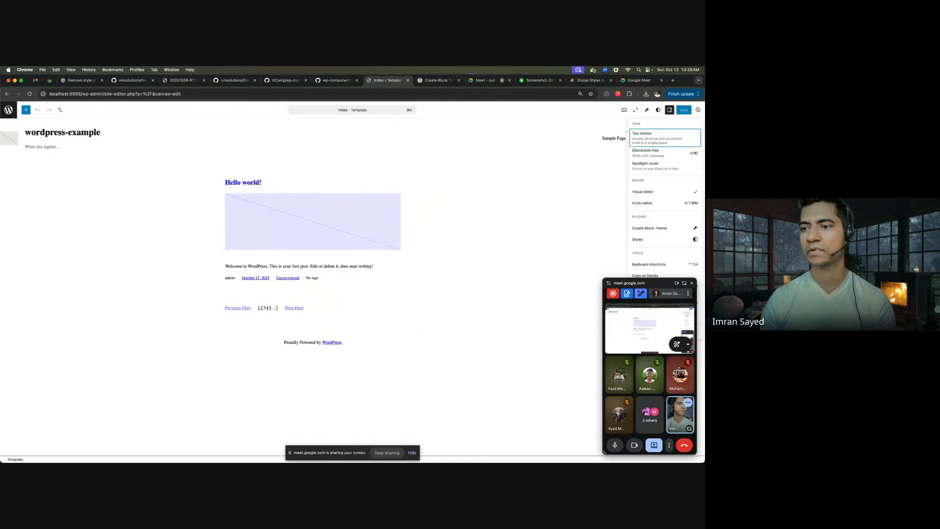
pyautogui.moveTo(668, 283); pyautogui.dragTo(664, 372)
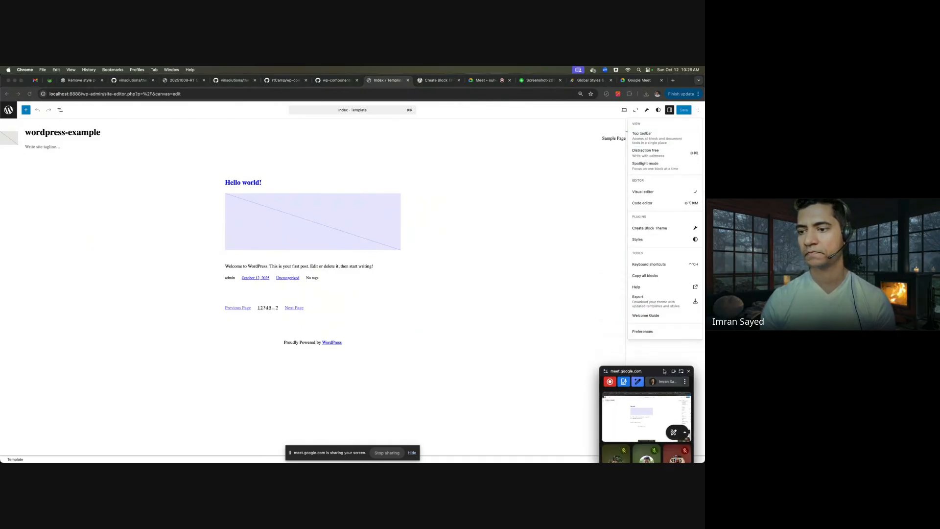
pyautogui.click(666, 313)
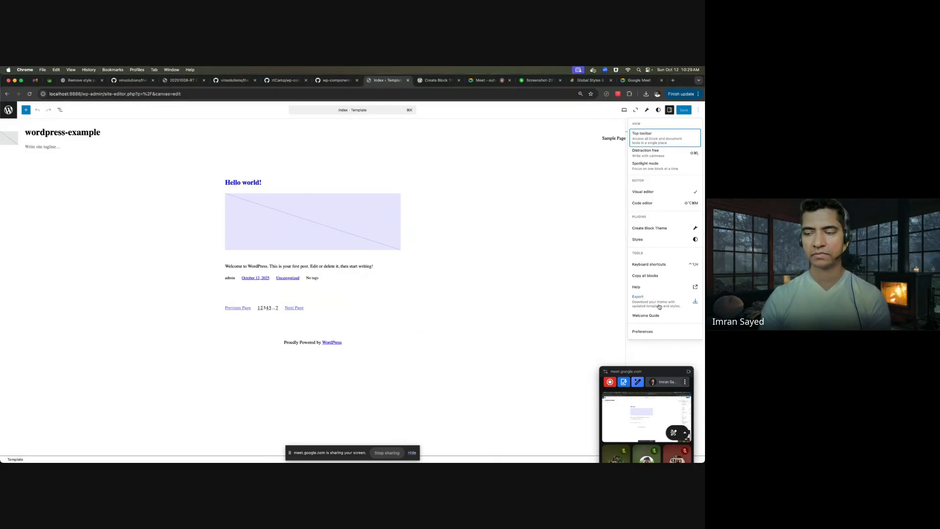
pyautogui.click(652, 306)
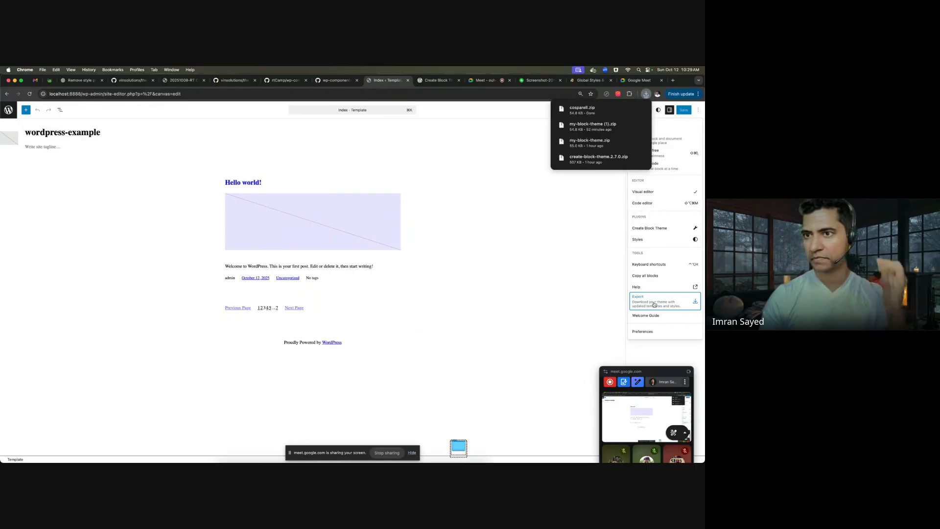
pyautogui.click(629, 109)
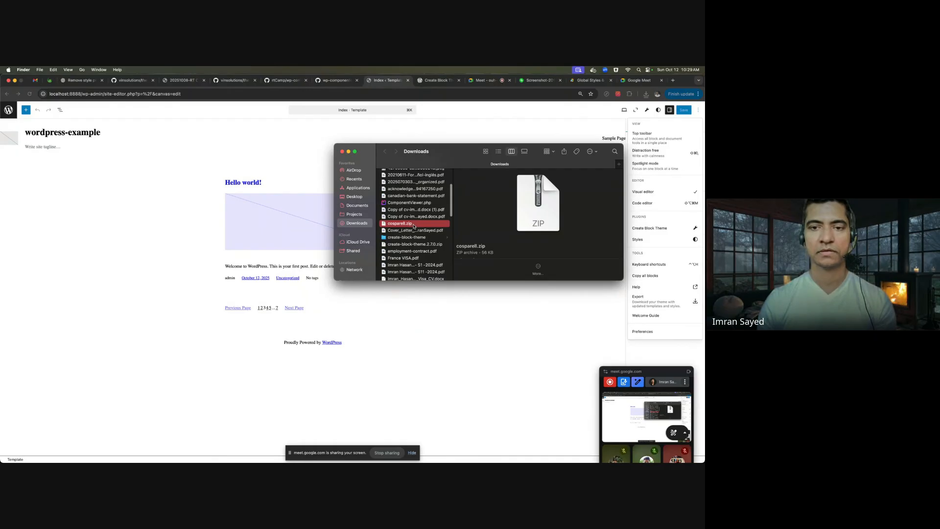
pyautogui.doubleClick(414, 225)
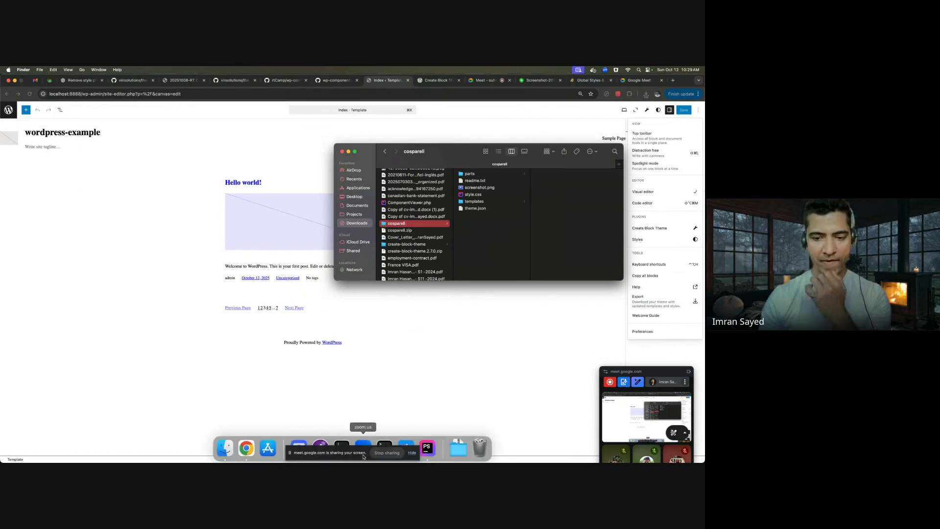
pyautogui.click(412, 453)
# - Delete my-block-theme from the themes folder and paste the cosparell folder in its place
pyautogui.click(422, 453)
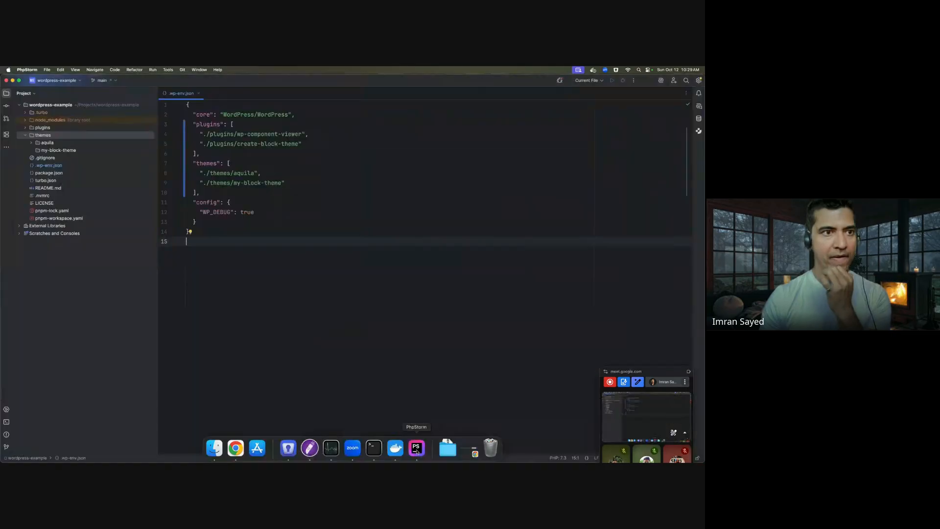
pyautogui.click(77, 151)
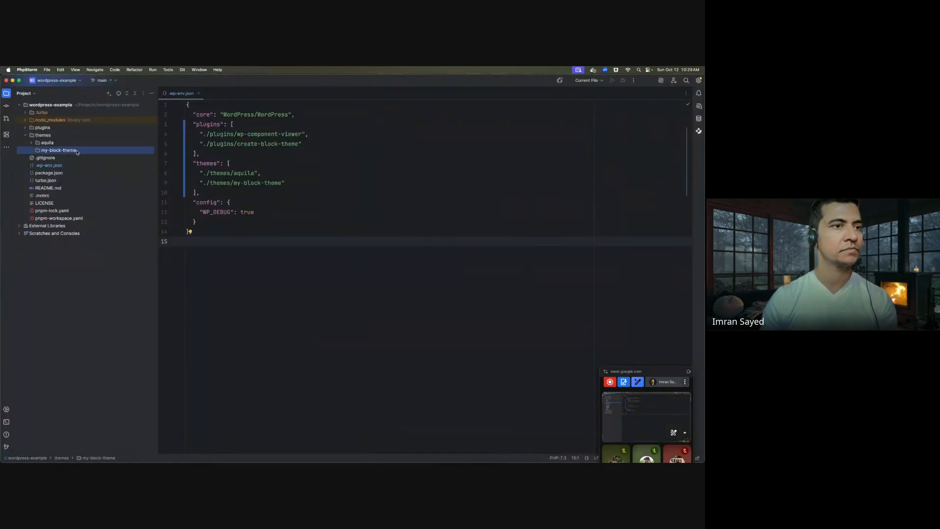
pyautogui.press('Delete')
pyautogui.press('Return')
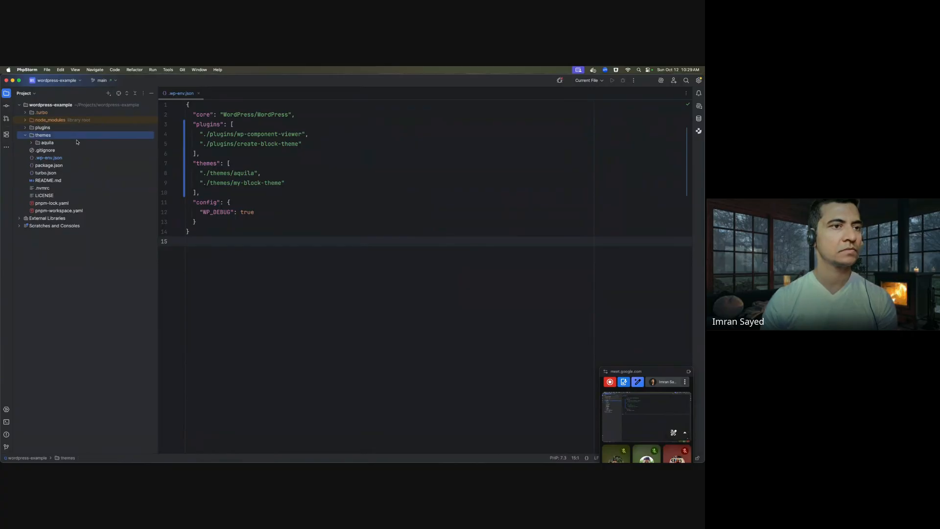
pyautogui.press('super+v')
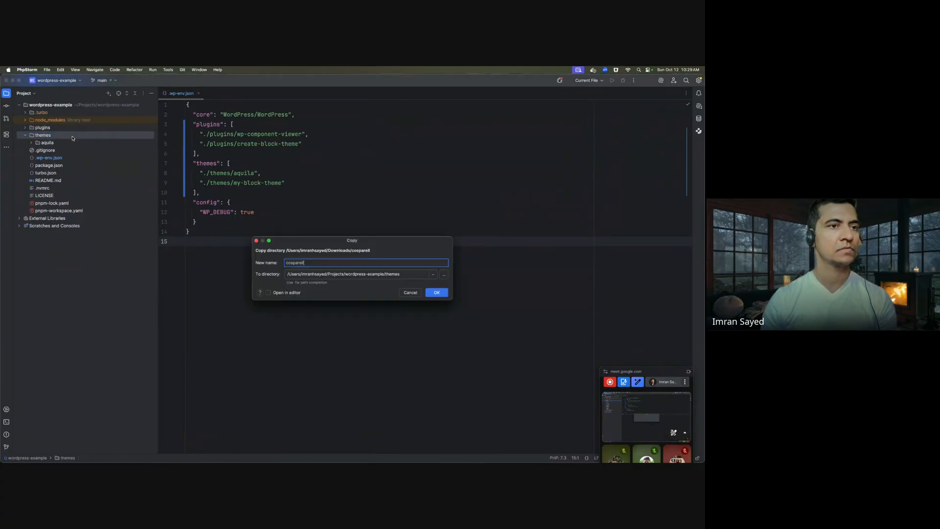
pyautogui.click(437, 292)
pyautogui.click(394, 342)
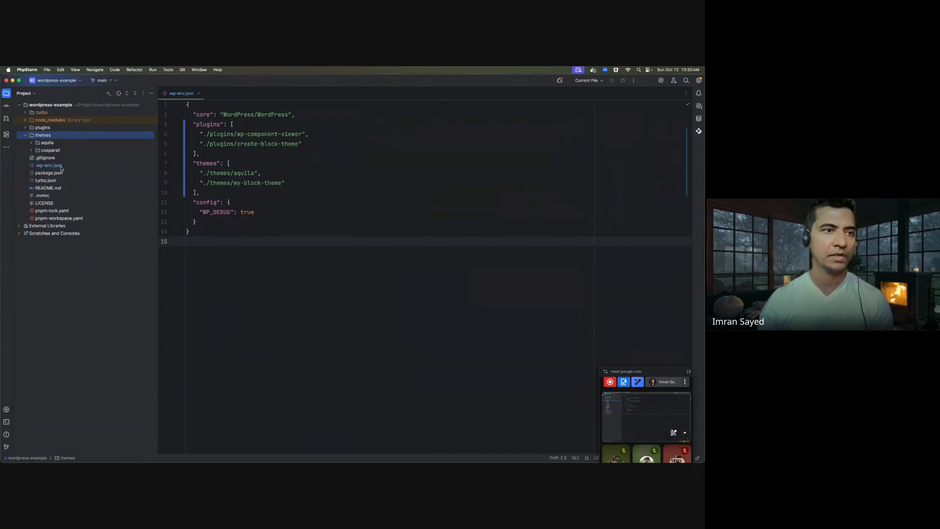
pyautogui.doubleClick(61, 167)
# - Review the plugin and theme path lines in .wp-env.json
pyautogui.click(81, 169)
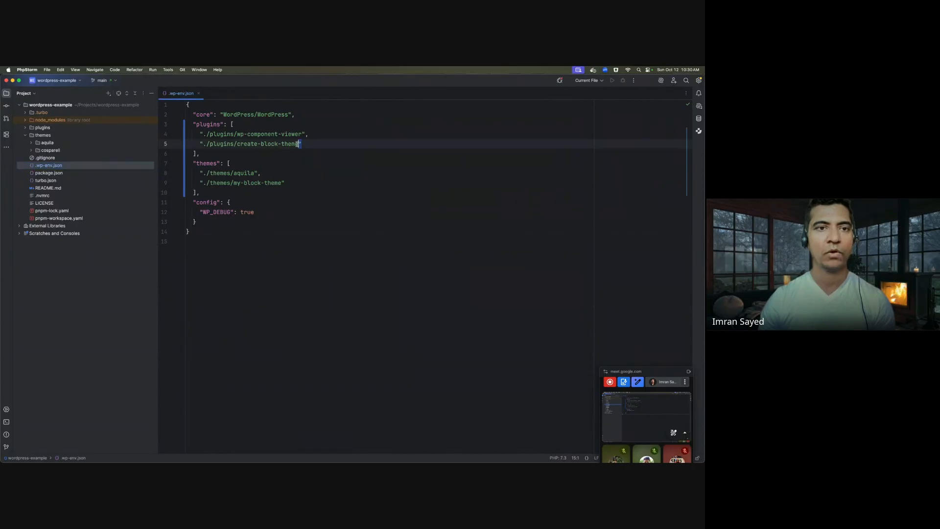
pyautogui.moveTo(304, 145); pyautogui.dragTo(187, 134)
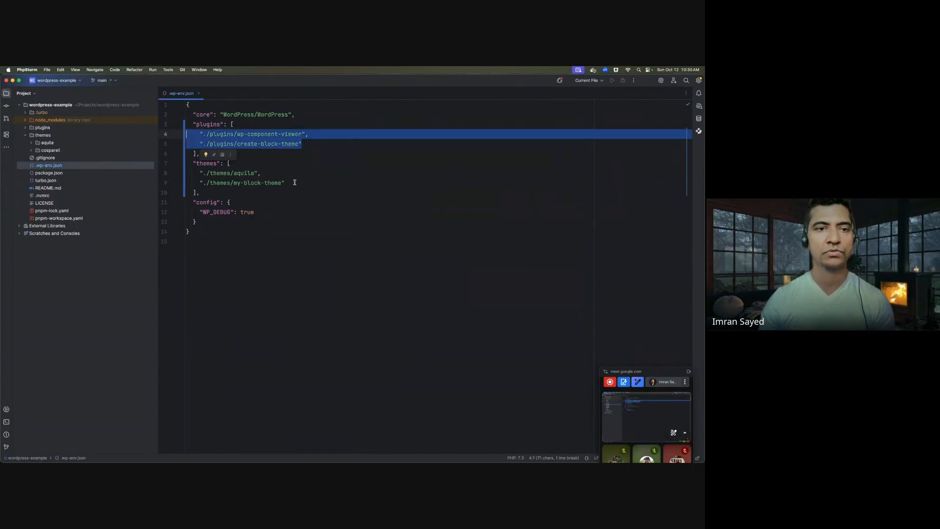
pyautogui.moveTo(295, 182); pyautogui.dragTo(171, 174)
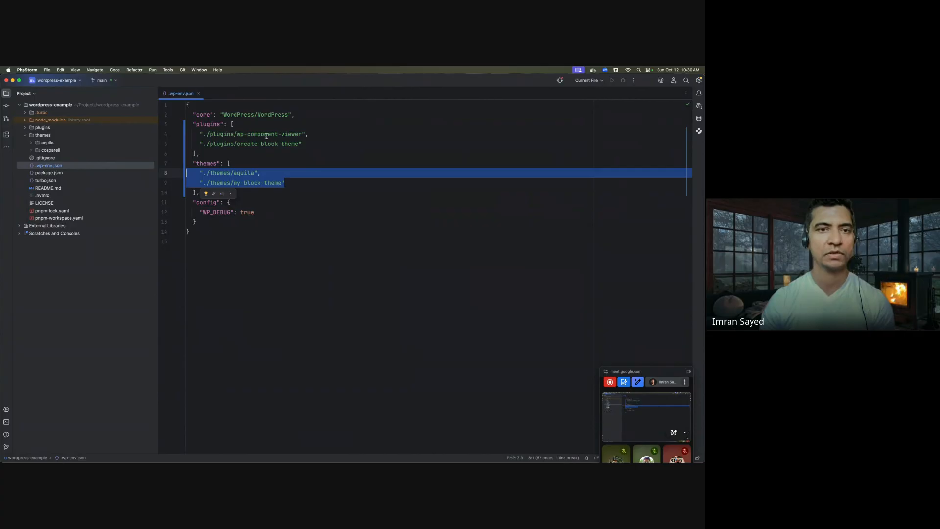
pyautogui.click(312, 144)
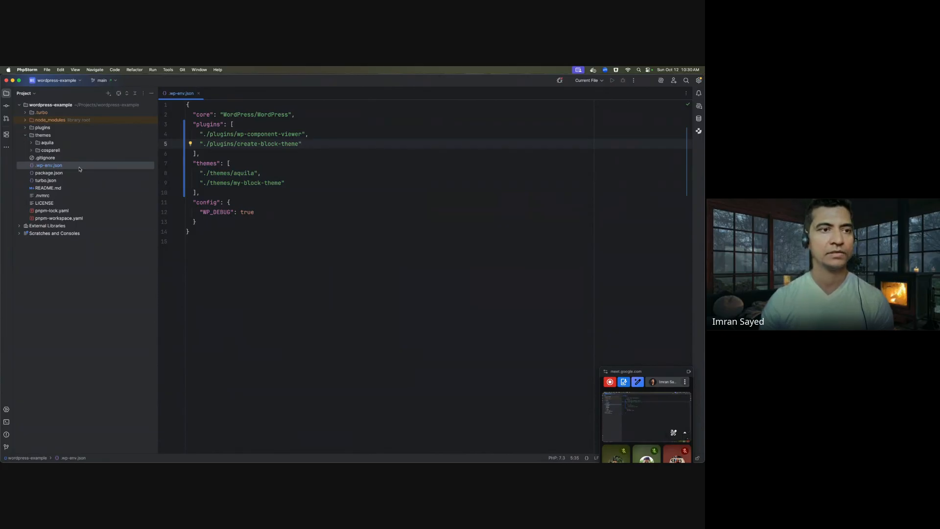
# - Change the my-block-theme path on line 9 to ./themes/cosparell
pyautogui.click(251, 183)
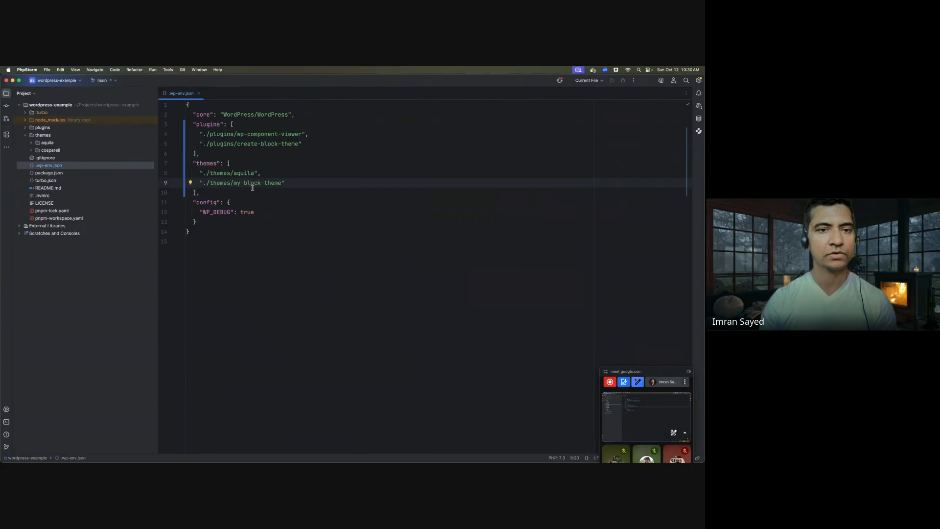
pyautogui.click(300, 184)
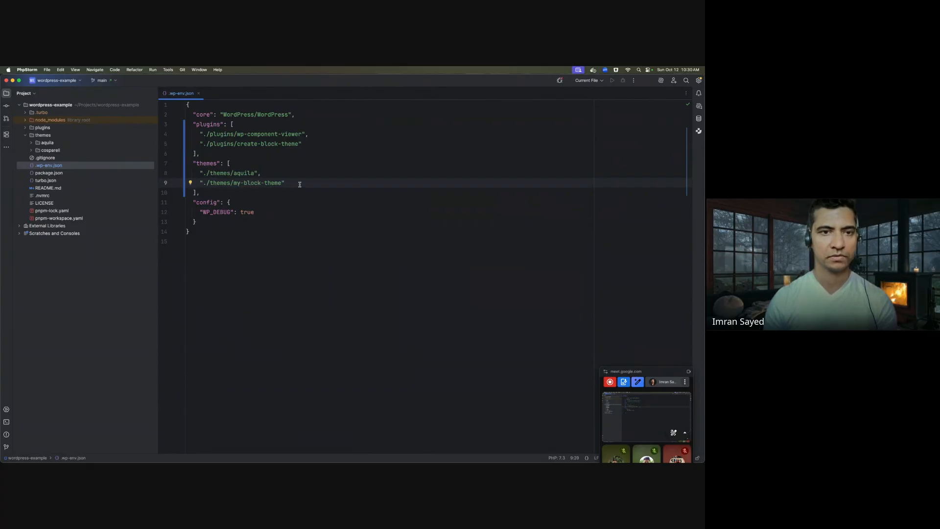
pyautogui.hotkey('alt', 'shift', 'Left')
pyautogui.hotkey('alt', 'shift', 'Left')
pyautogui.hotkey('alt', 'shift', 'Left')
pyautogui.hotkey('alt', 'shift', 'Left')
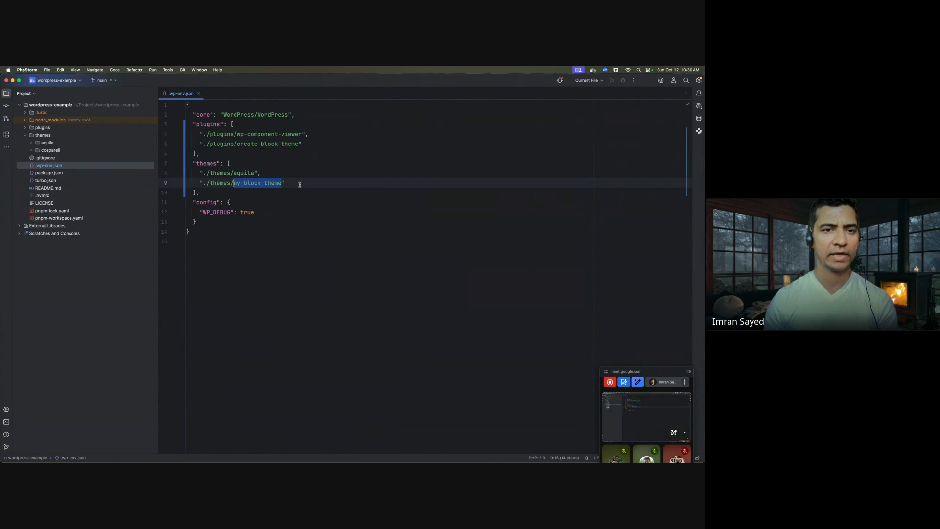
pyautogui.write('cospare')
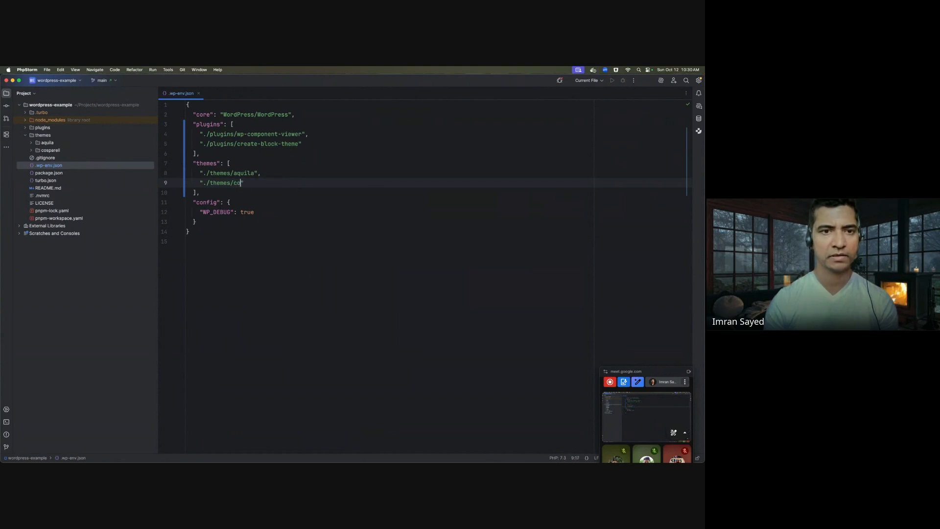
pyautogui.write('ll')
pyautogui.press('Down')
pyautogui.click(258, 183)
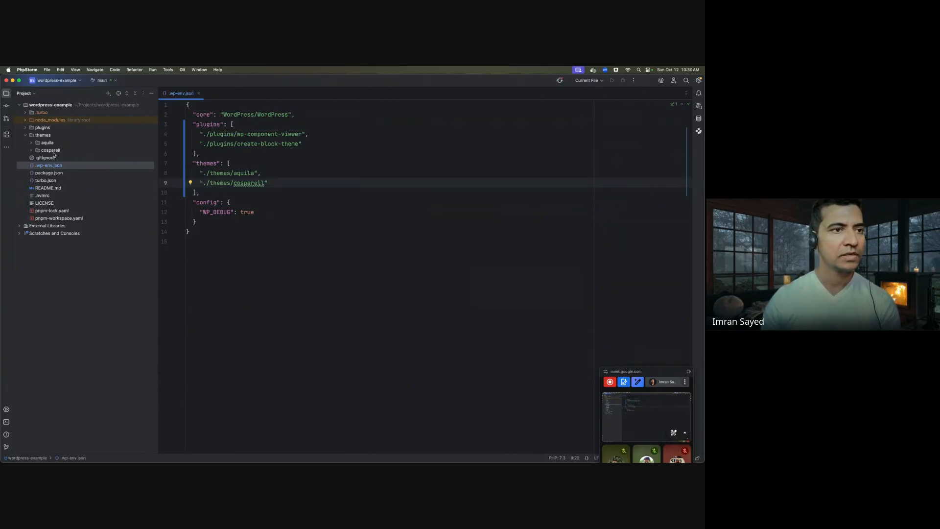
pyautogui.click(340, 192)
pyautogui.click(281, 162)
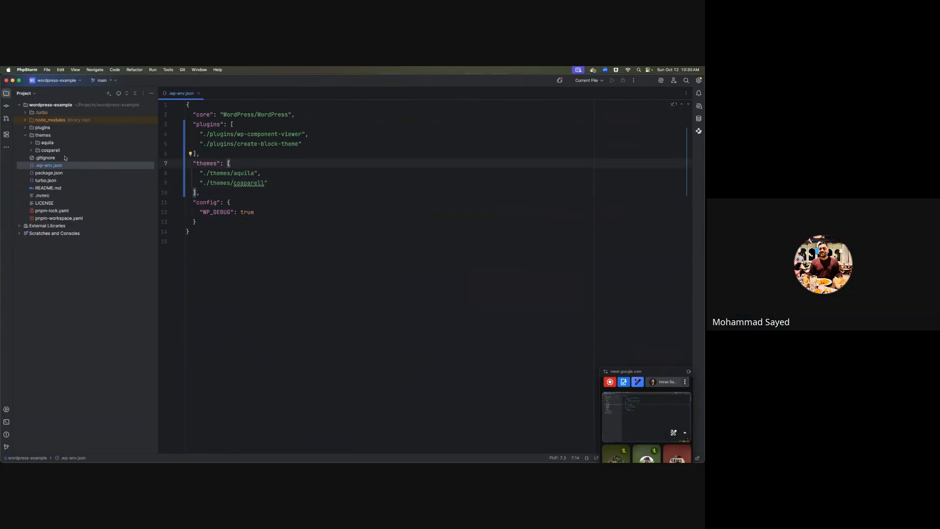
pyautogui.click(325, 173)
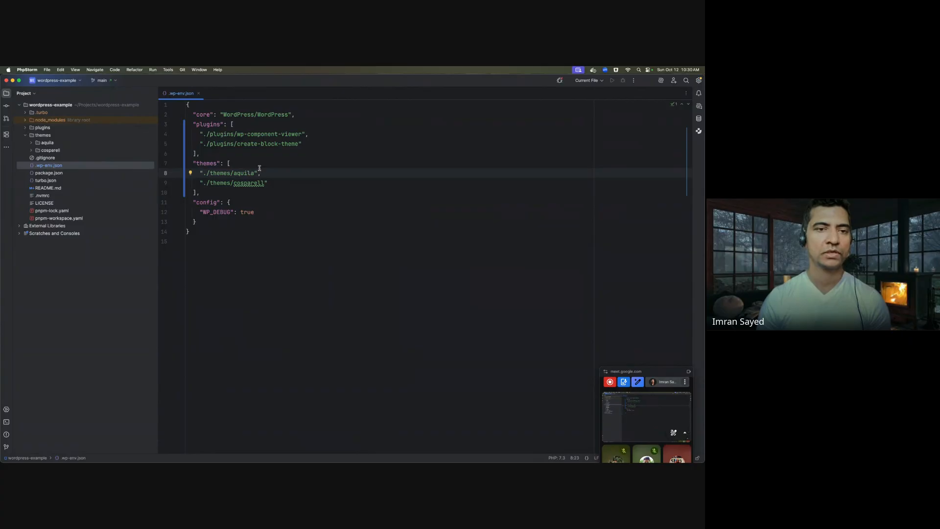
# - Add then remove a trailing comma after the ./themes/cosparell entry
pyautogui.click(275, 182)
pyautogui.write(',')
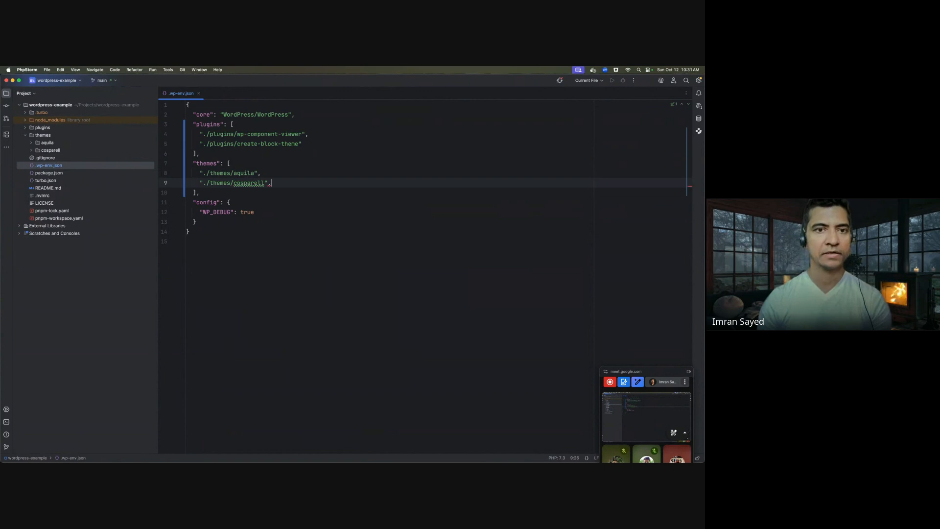
pyautogui.press('super+shift+Left')
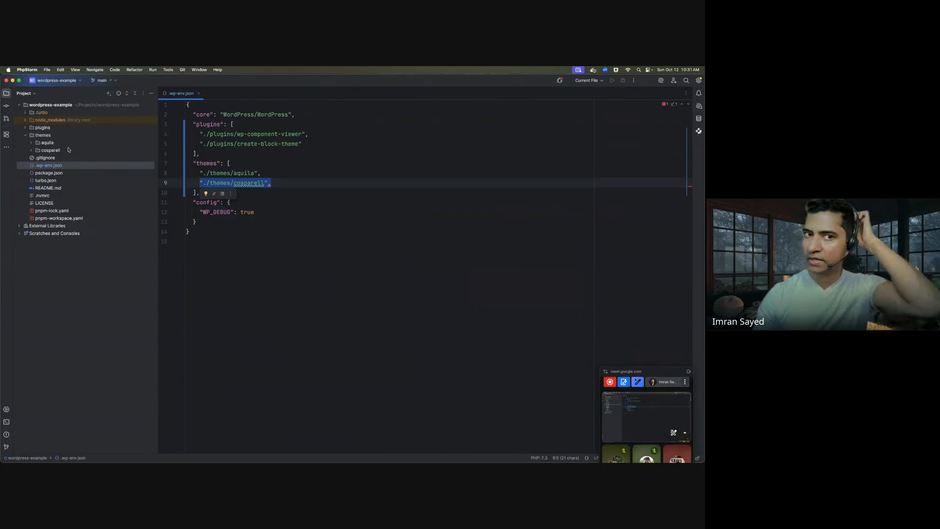
pyautogui.press('Right')
pyautogui.press('BackSpace')
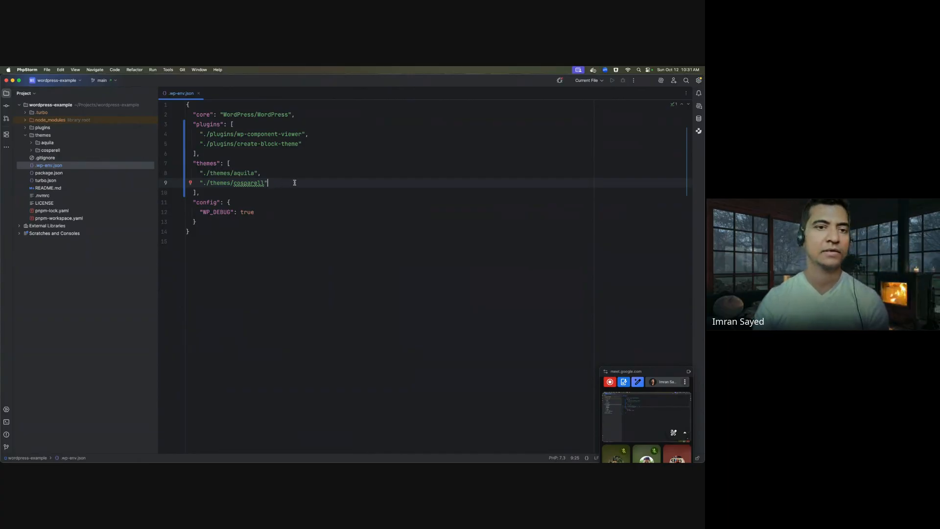
# - Browse the wordpress-example project tree, expanding and collapsing the plugins and themes folders
pyautogui.moveTo(288, 455)
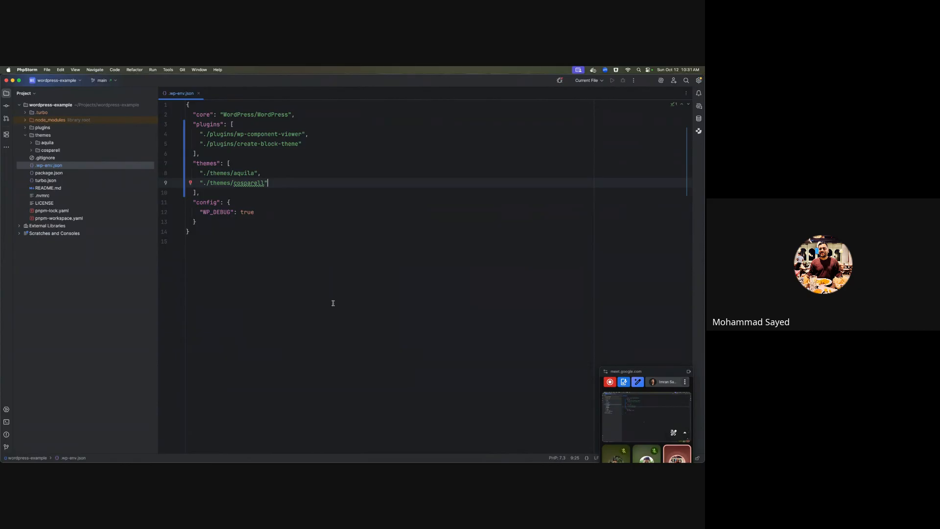
pyautogui.click(68, 105)
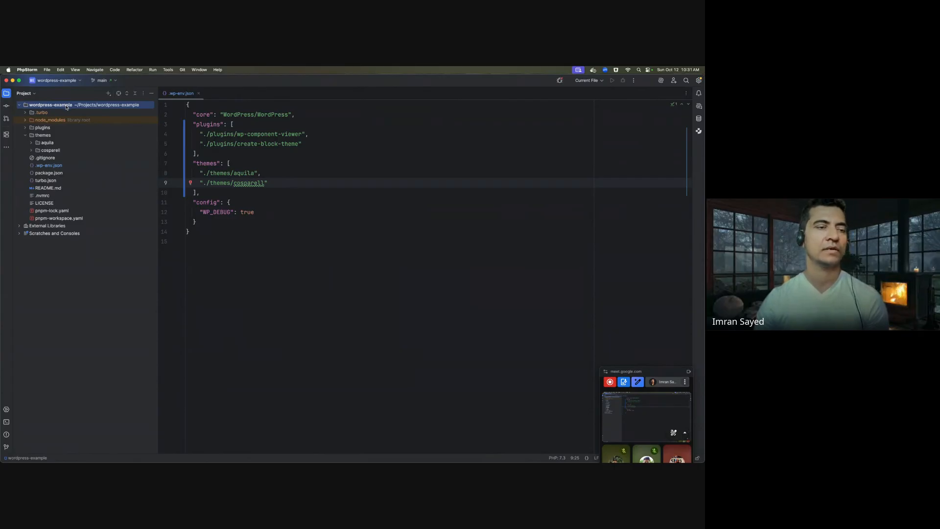
pyautogui.doubleClick(53, 136)
pyautogui.doubleClick(59, 130)
pyautogui.doubleClick(59, 129)
pyautogui.doubleClick(61, 137)
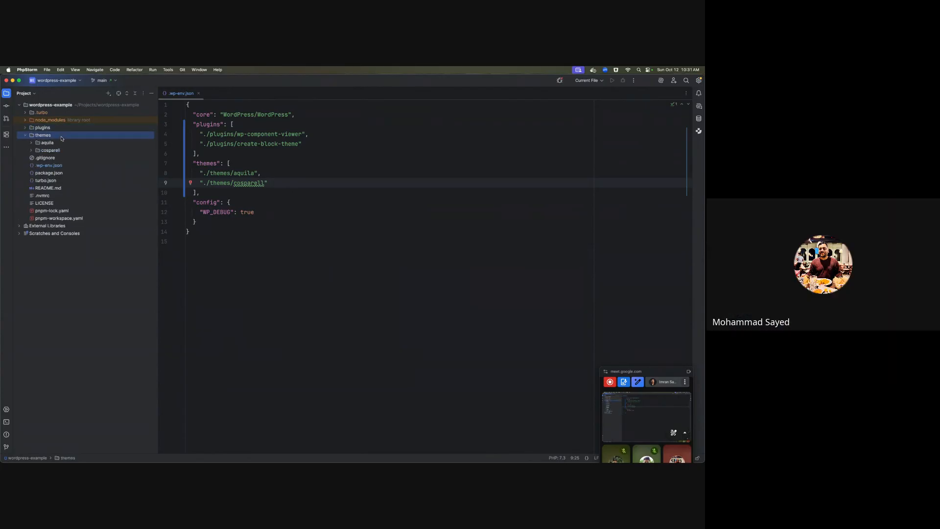
pyautogui.doubleClick(61, 137)
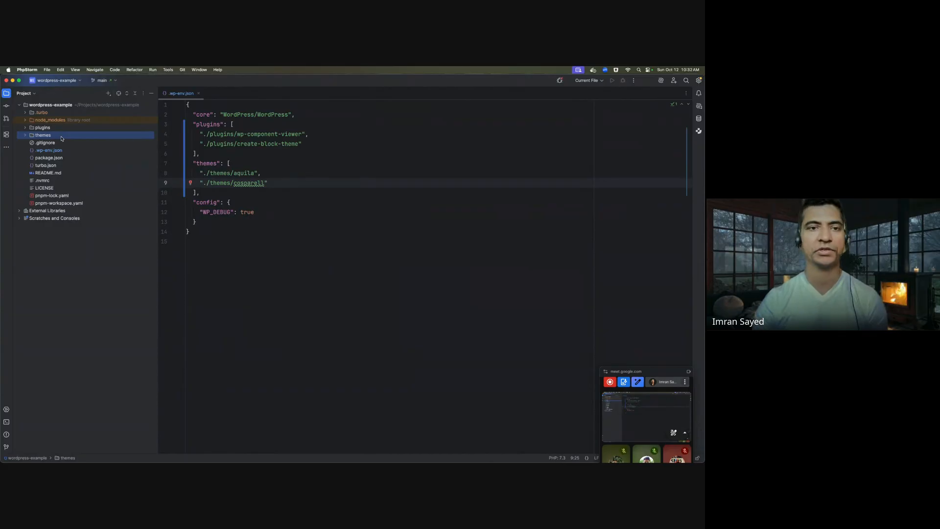
# - Reselect .wp-env.json in the project files and switch to the Terminal window
pyautogui.click(296, 184)
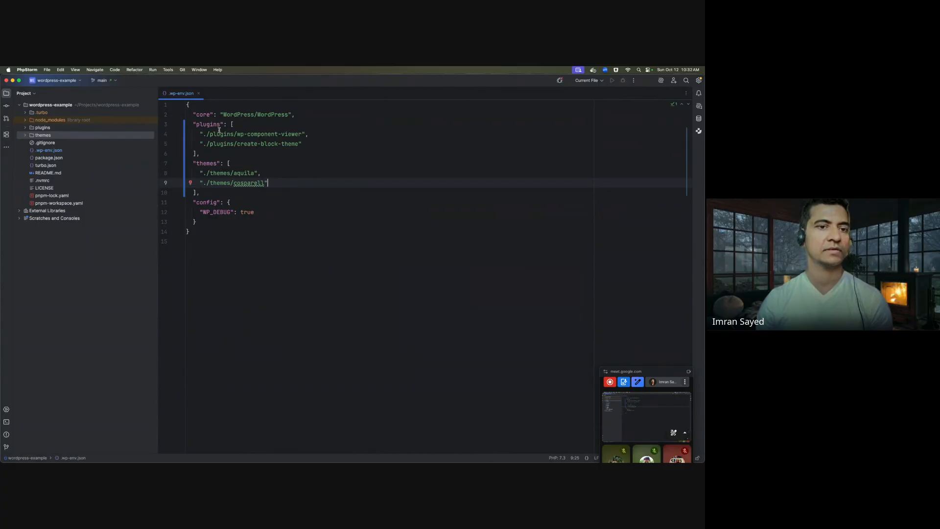
pyautogui.click(49, 150)
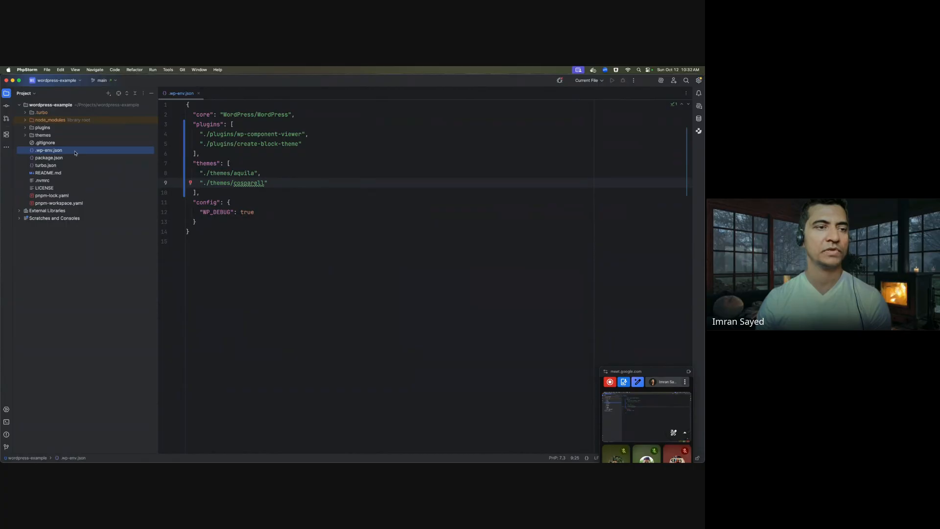
pyautogui.moveTo(235, 460)
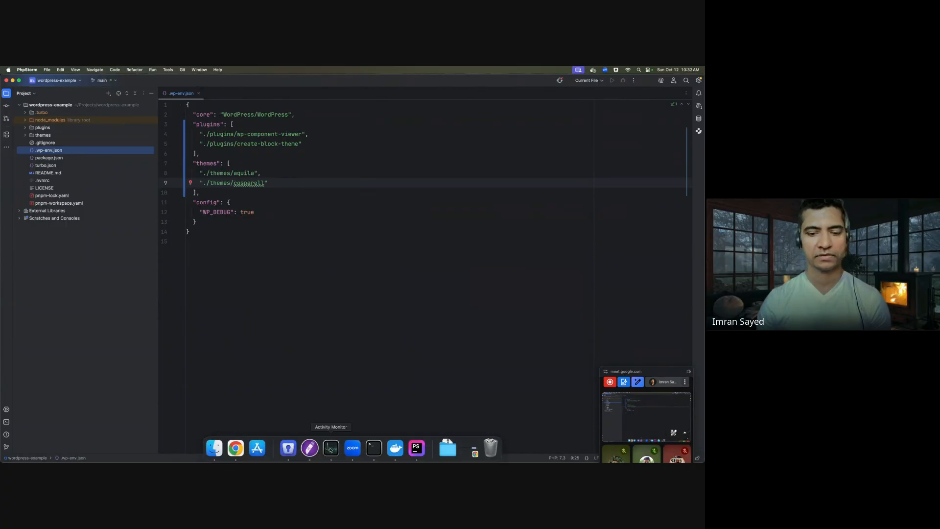
pyautogui.click(374, 448)
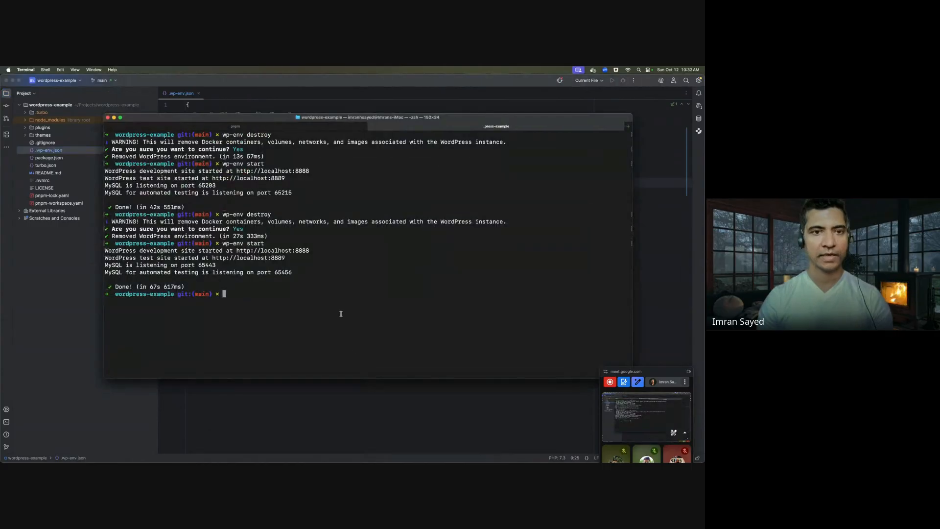
# - Rerun wp-env destroy from history, confirm with y, then switch to Chrome
pyautogui.press('Up')
pyautogui.press('Up')
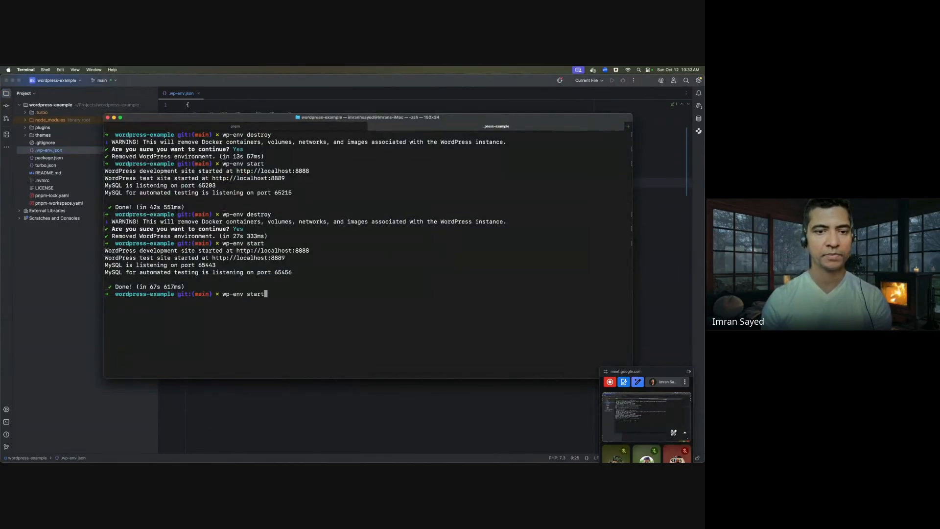
pyautogui.press('Return')
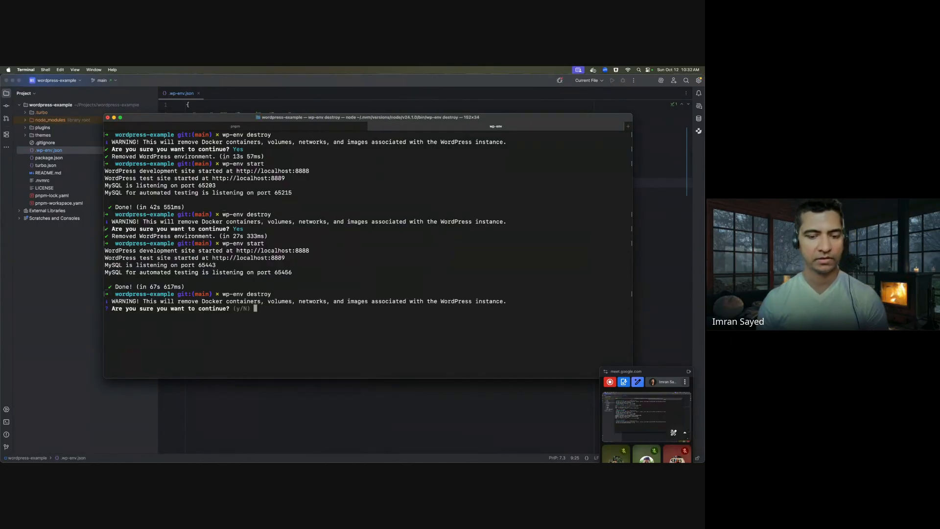
pyautogui.write('y')
pyautogui.press('Return')
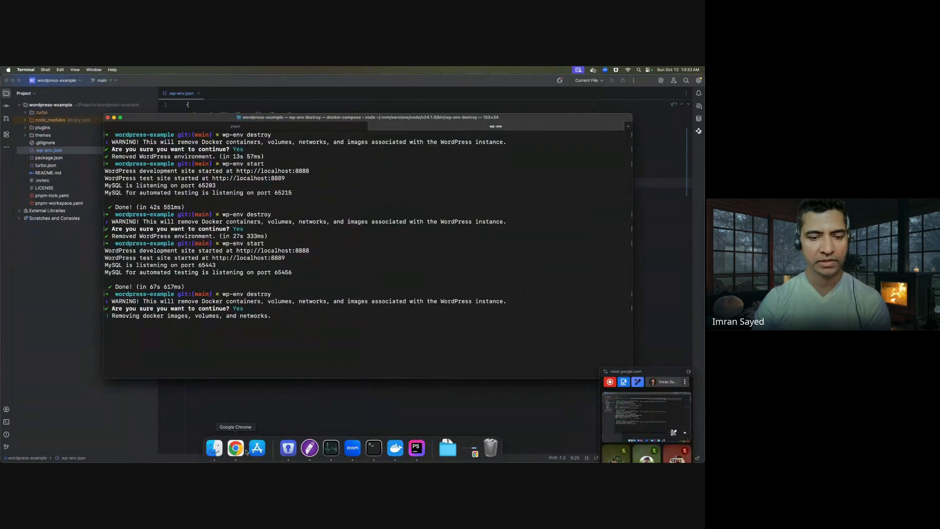
pyautogui.click(235, 449)
pyautogui.click(673, 80)
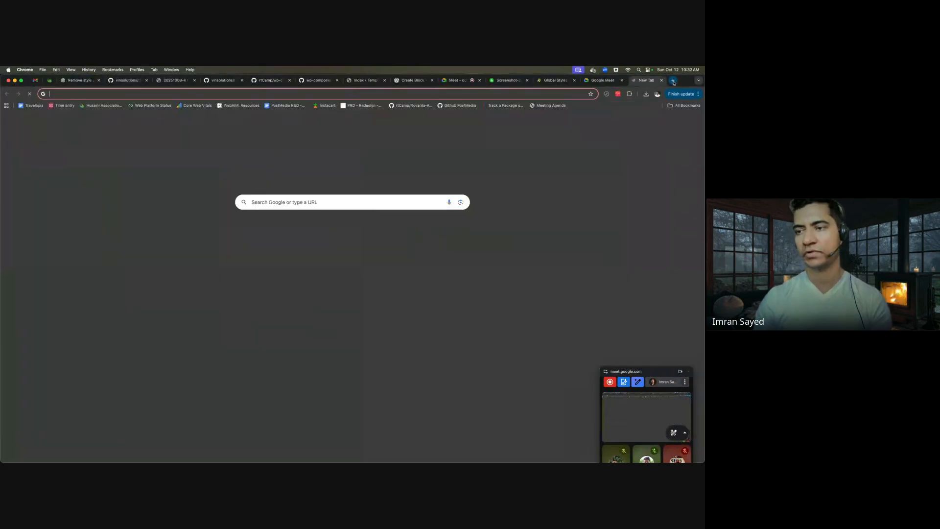
pyautogui.write('wp env')
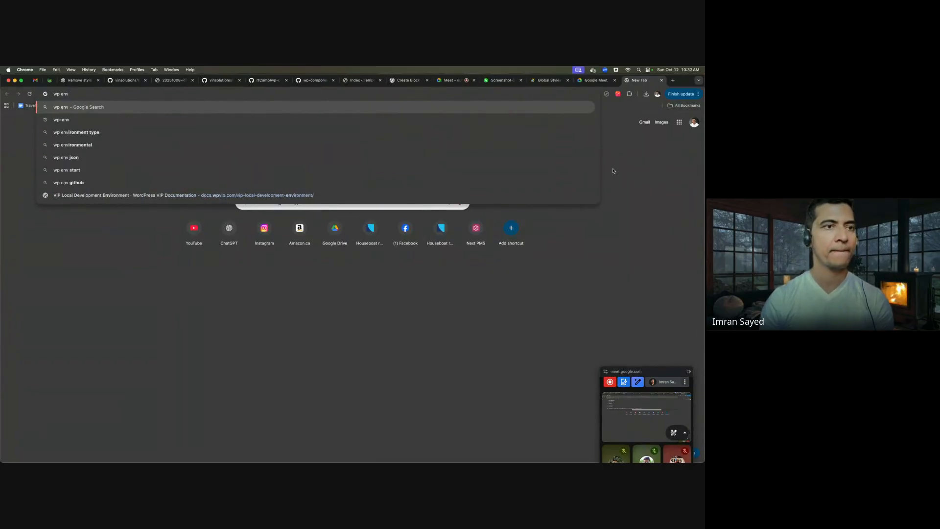
pyautogui.press('Return')
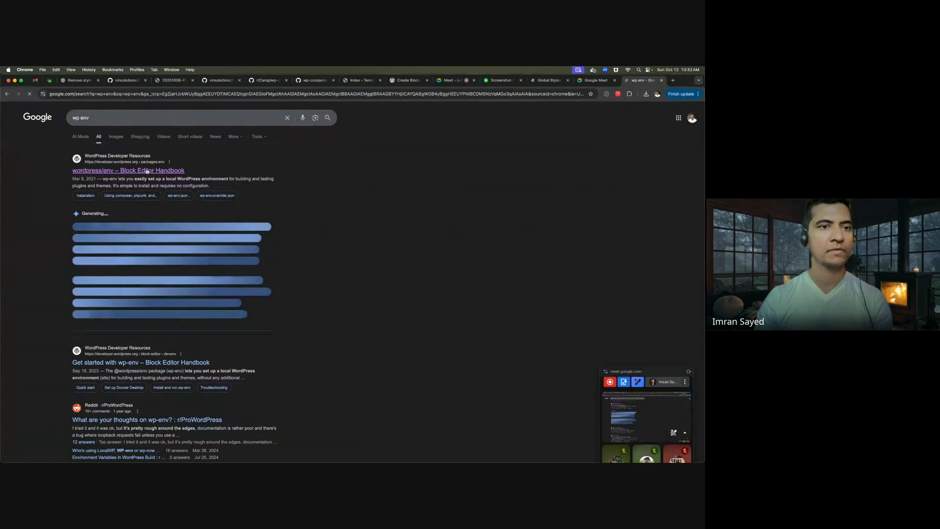
pyautogui.click(147, 171)
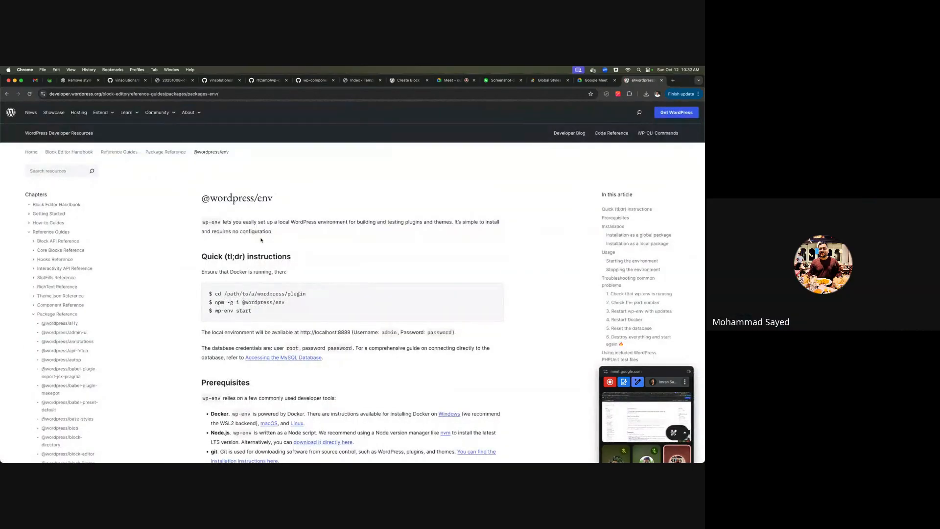
pyautogui.moveTo(273, 232)
pyautogui.mouseDown()
pyautogui.moveTo(199, 223)
pyautogui.moveTo(276, 233)
pyautogui.mouseUp()
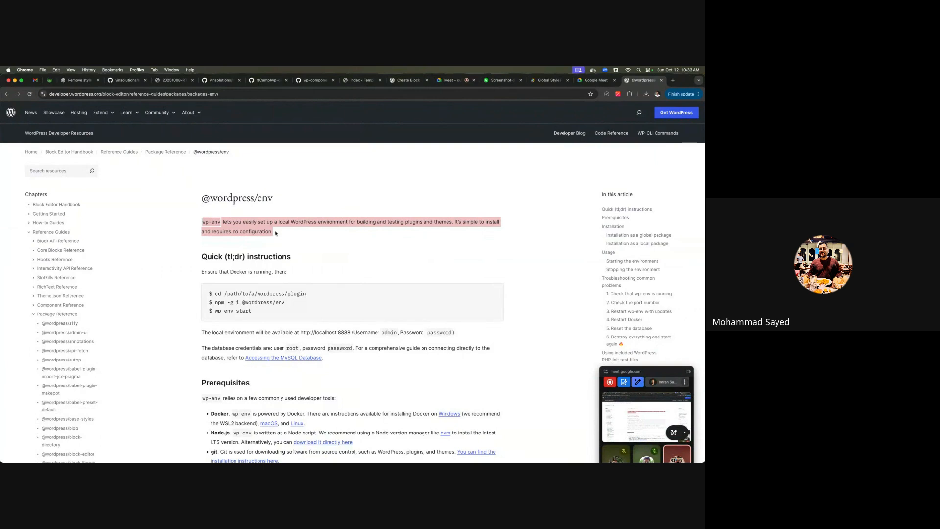
pyautogui.press('super+Tab')
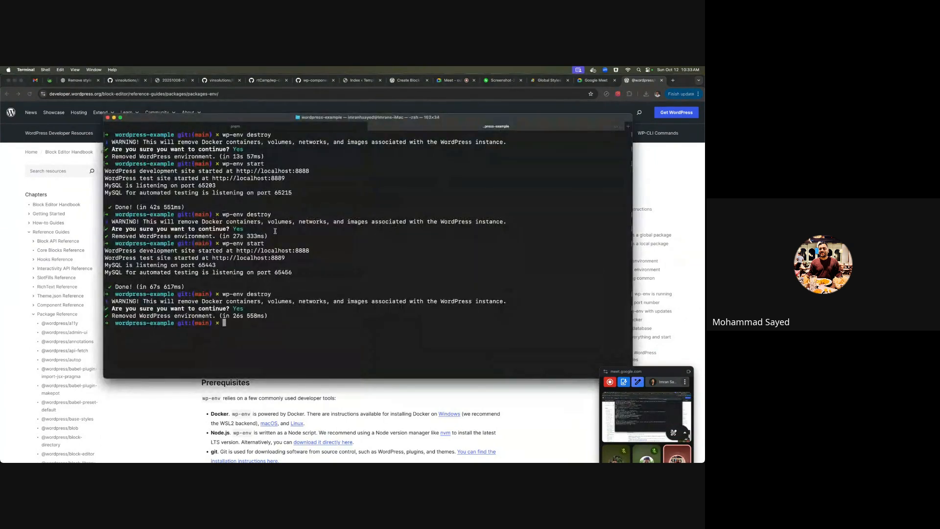
# - Rerun the previous wp-env command as wp-env start to relaunch the environment
pyautogui.press('Up')
pyautogui.press('Up')
pyautogui.press('Return')
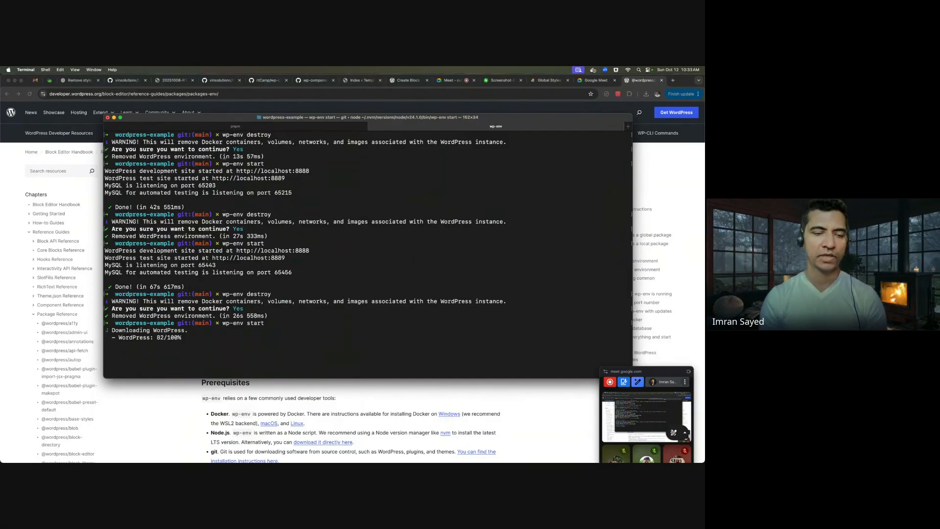
pyautogui.click(116, 111)
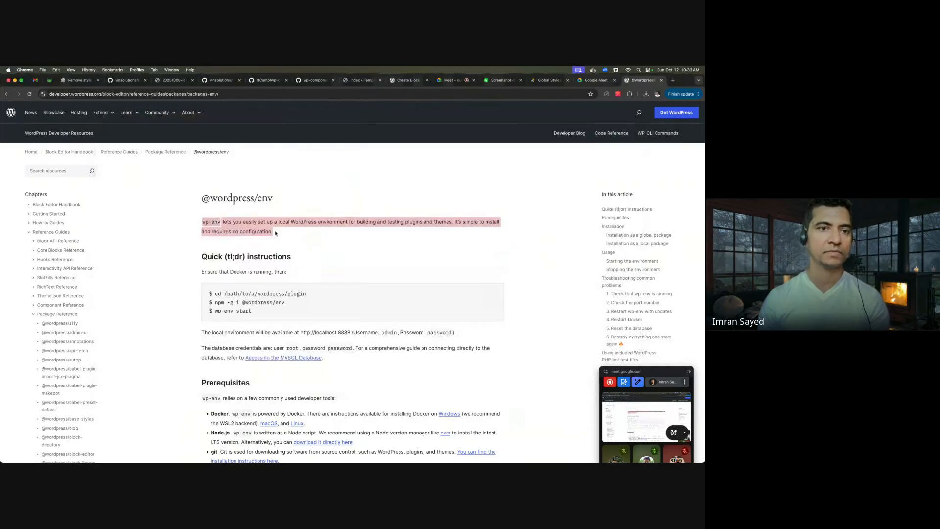
pyautogui.click(259, 221)
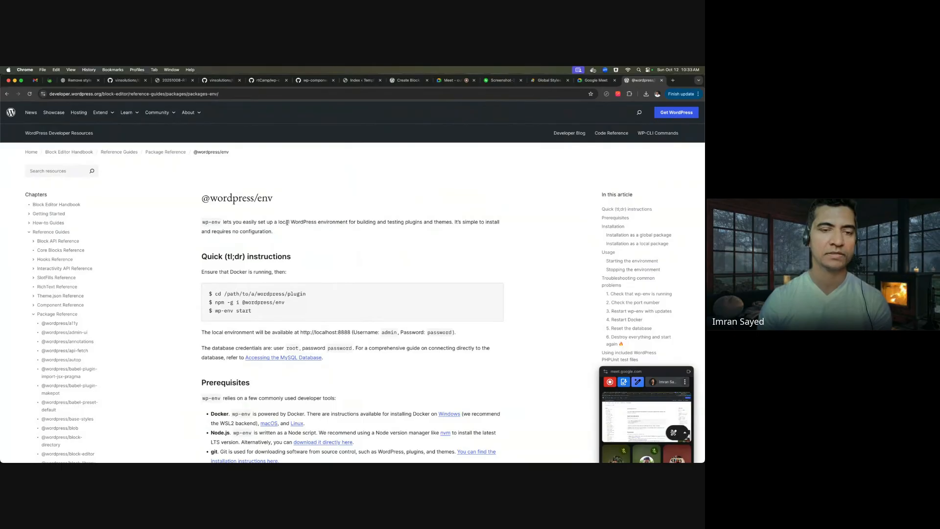
pyautogui.scroll(-1, 287, 223)
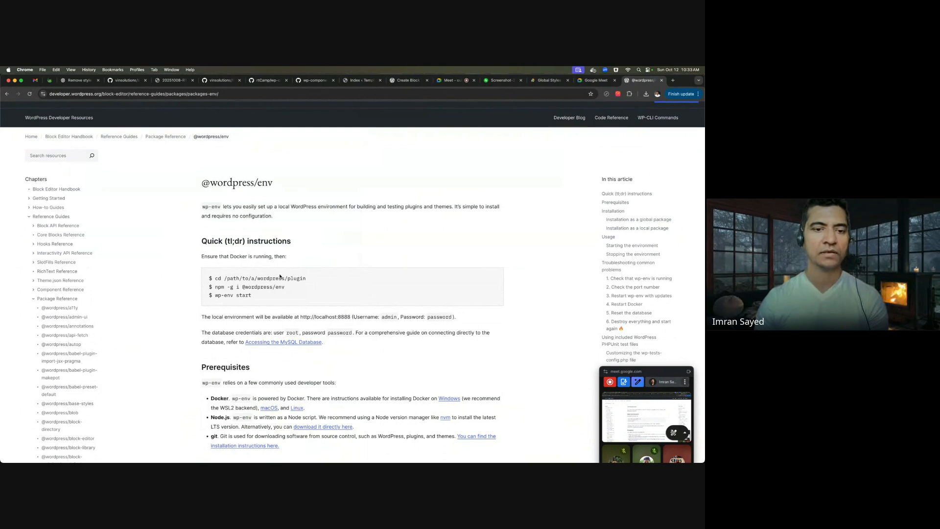
pyautogui.moveTo(287, 289); pyautogui.dragTo(214, 287)
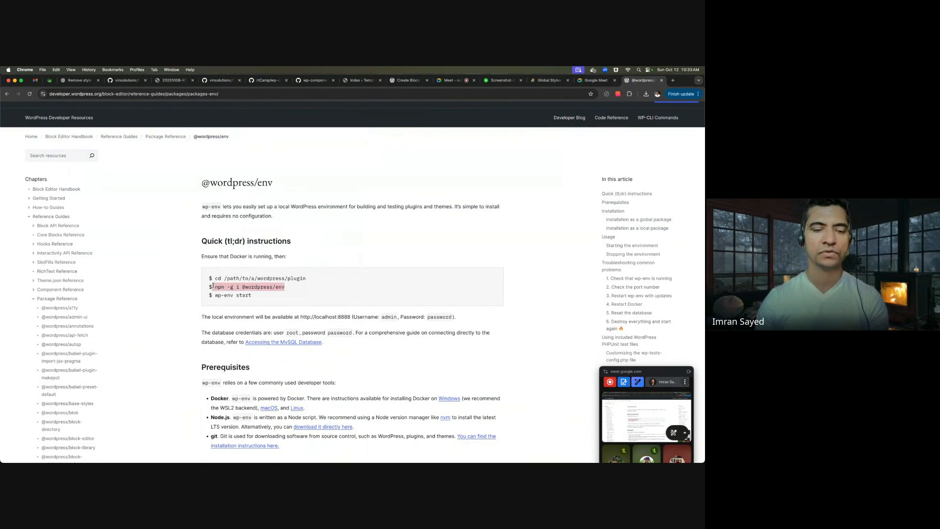
pyautogui.click(262, 289)
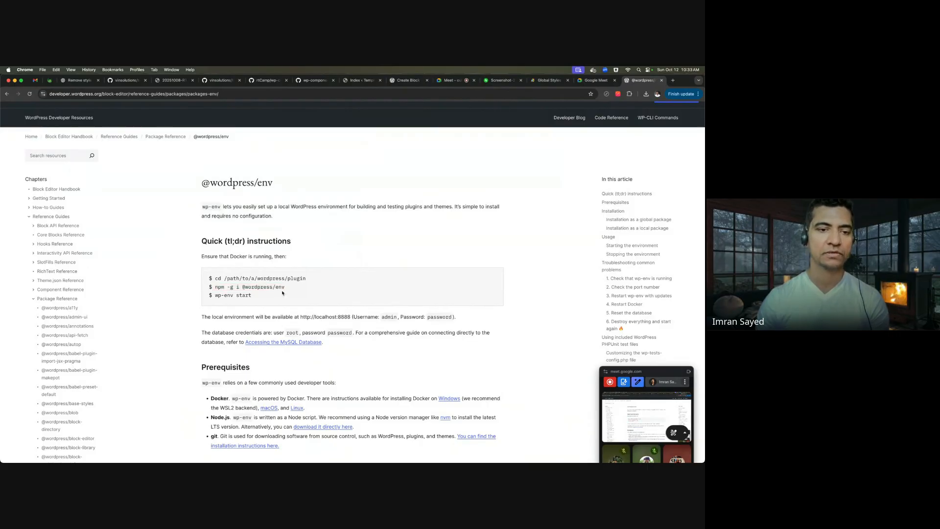
# - Bring up the .wp-env.json config file in PhpStorm
pyautogui.press('super+Tab')
pyautogui.press('super+Tab')
pyautogui.moveTo(353, 453)
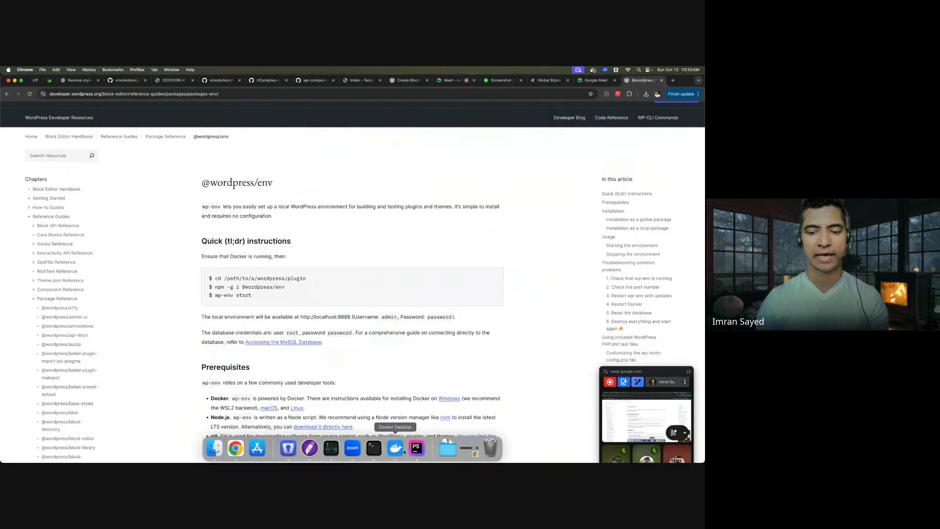
pyautogui.click(416, 448)
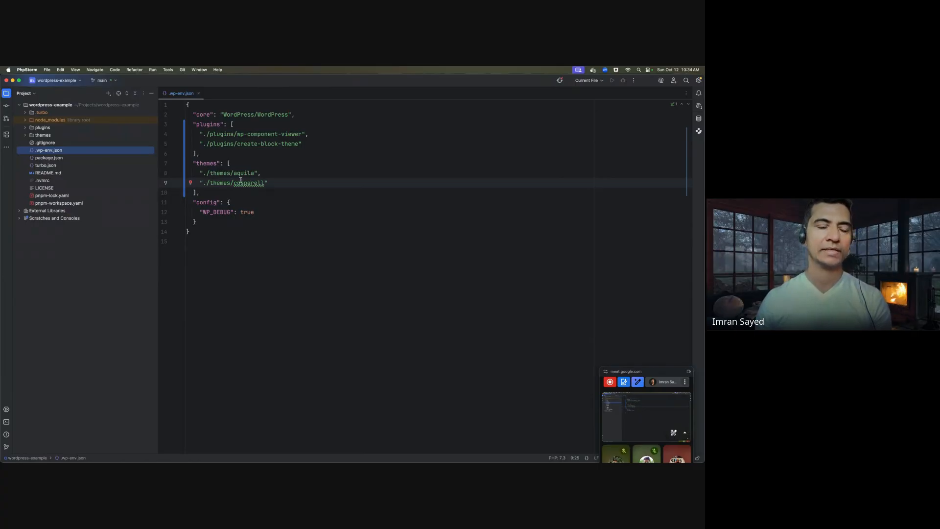
# - Compare the plugins listed in .wp-env.json with the wp-env start command in the docs
pyautogui.moveTo(208, 155); pyautogui.dragTo(179, 127)
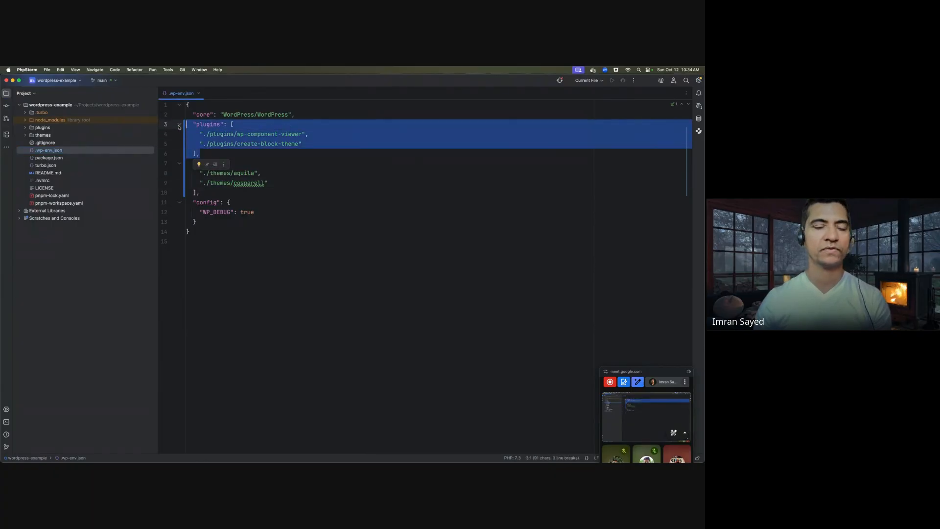
pyautogui.click(295, 179)
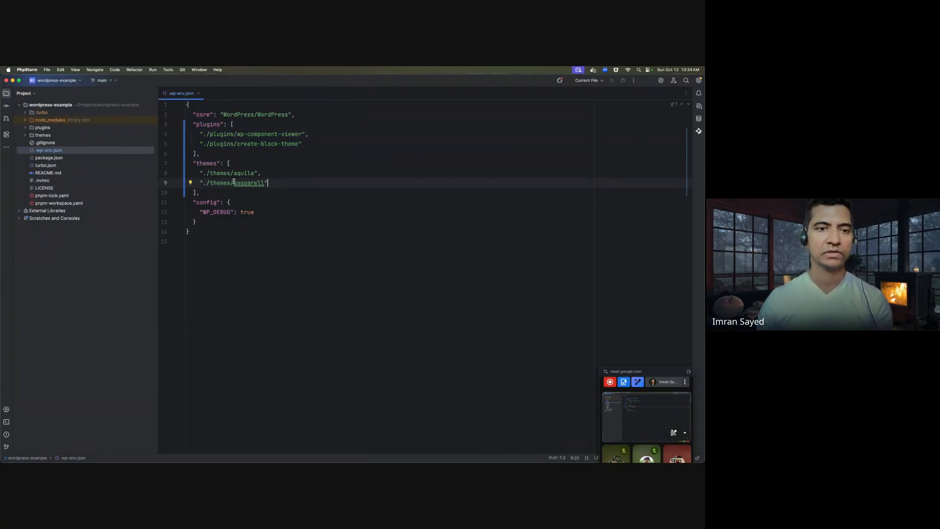
pyautogui.press('super+Tab')
pyautogui.moveTo(255, 297); pyautogui.dragTo(217, 296)
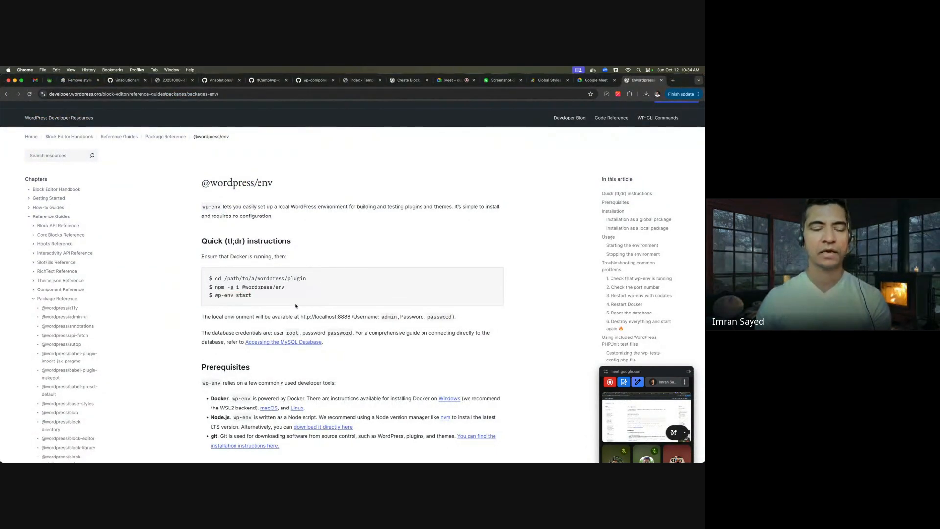
pyautogui.press('super+Tab')
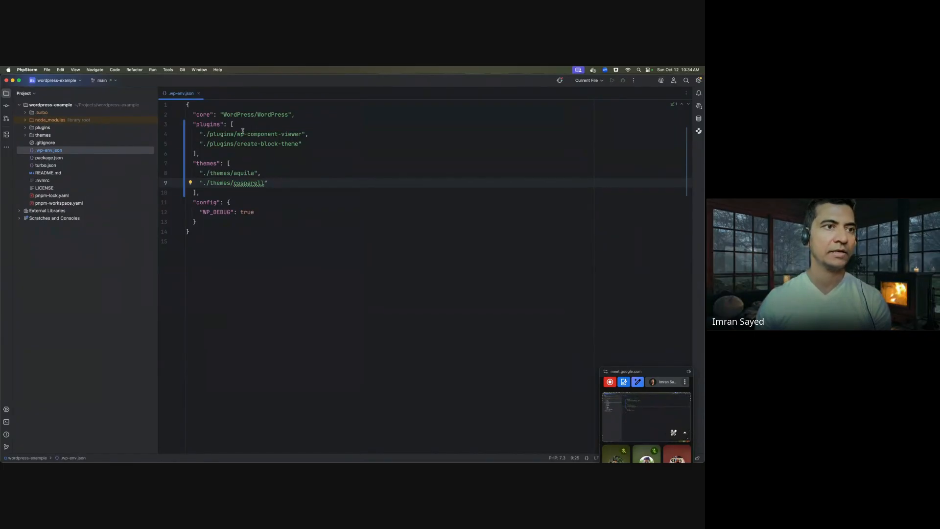
pyautogui.press('super+Tab')
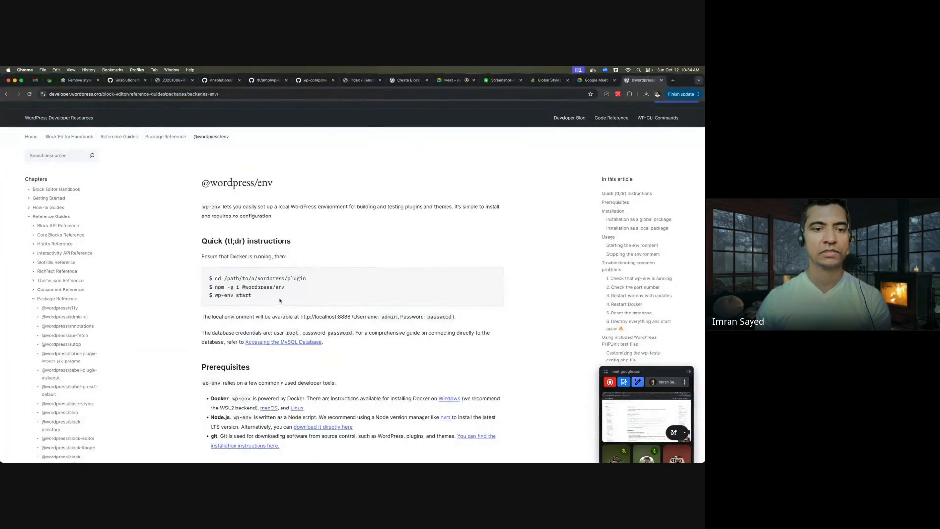
# - Find the local site address in the docs and bring the Terminal output forward
pyautogui.scroll(-3, 292, 293)
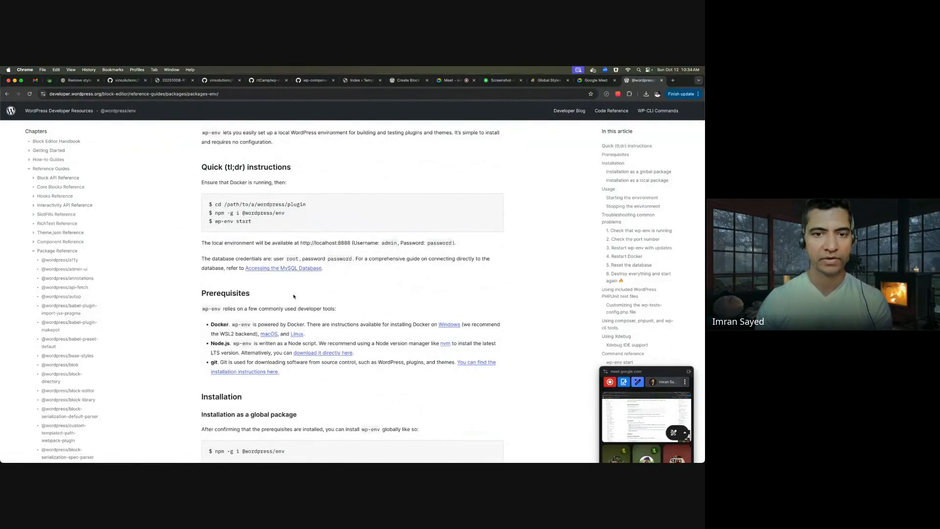
pyautogui.scroll(-1, 294, 296)
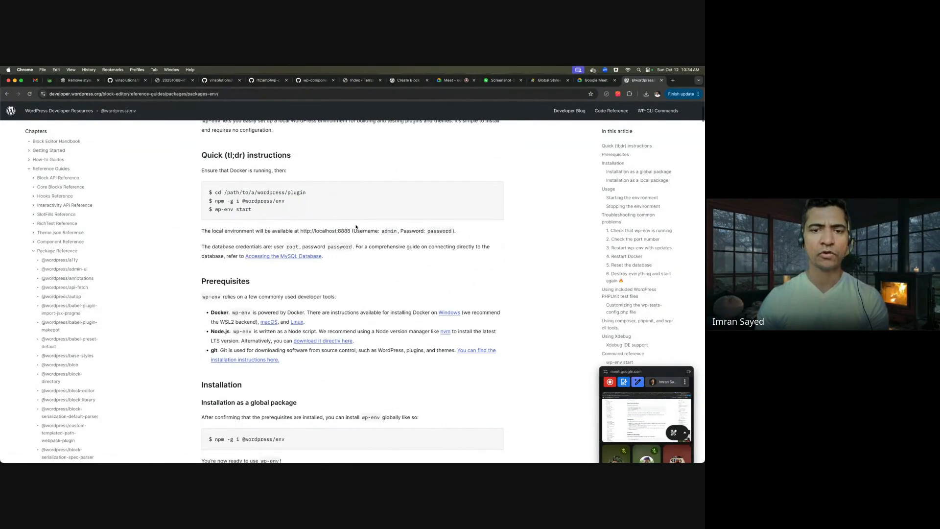
pyautogui.moveTo(352, 230); pyautogui.dragTo(300, 231)
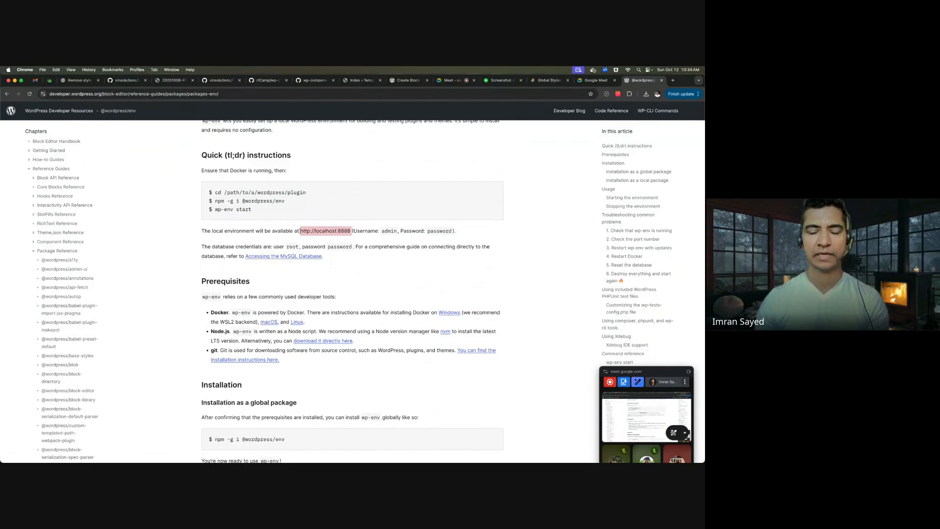
pyautogui.moveTo(345, 457)
pyautogui.click(374, 447)
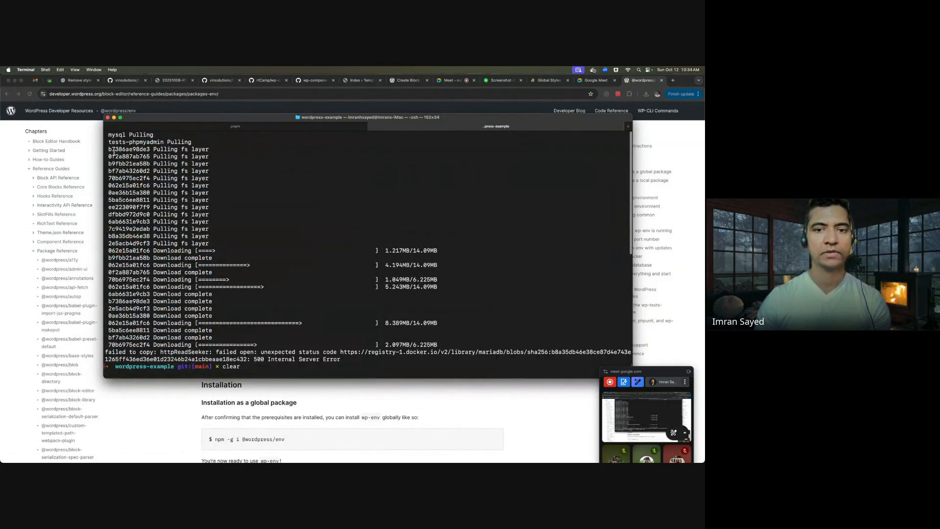
pyautogui.moveTo(114, 152); pyautogui.dragTo(435, 348)
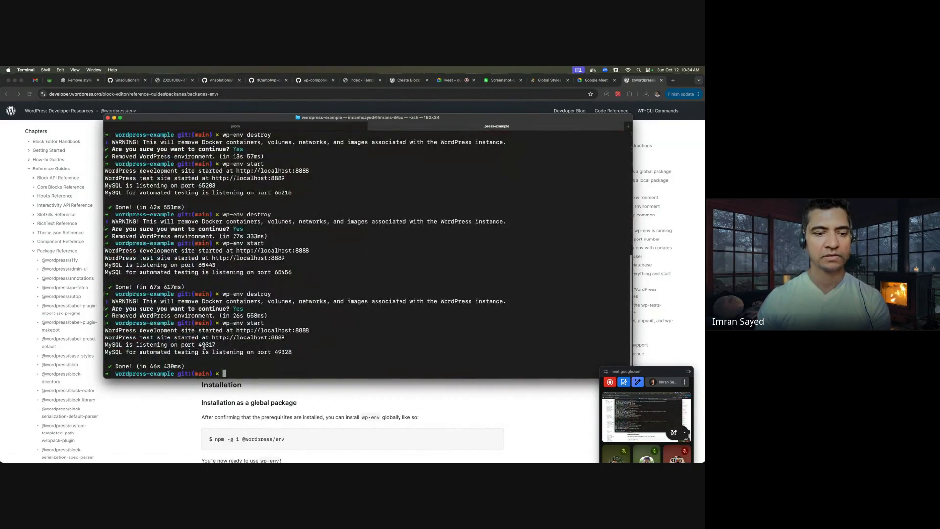
pyautogui.moveTo(311, 329); pyautogui.dragTo(237, 330)
pyautogui.press('super+c')
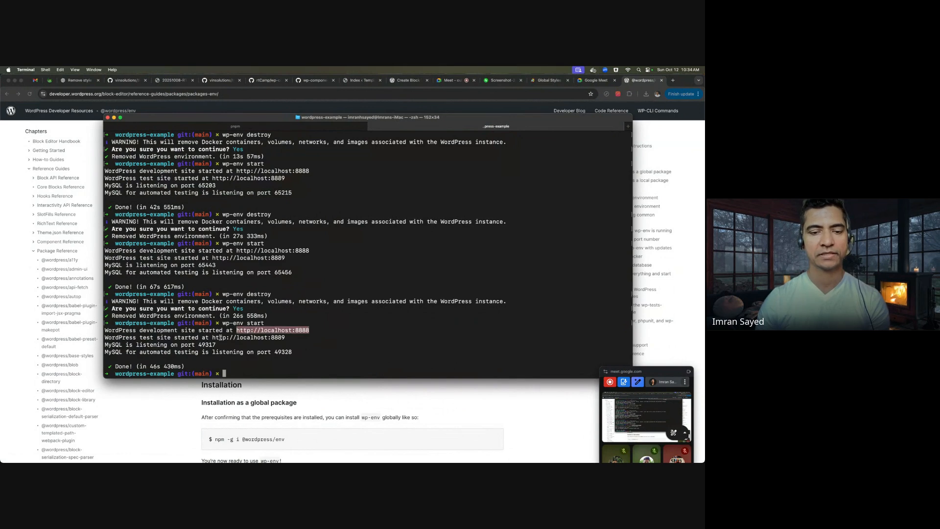
pyautogui.moveTo(285, 337); pyautogui.dragTo(233, 332)
pyautogui.click(333, 328)
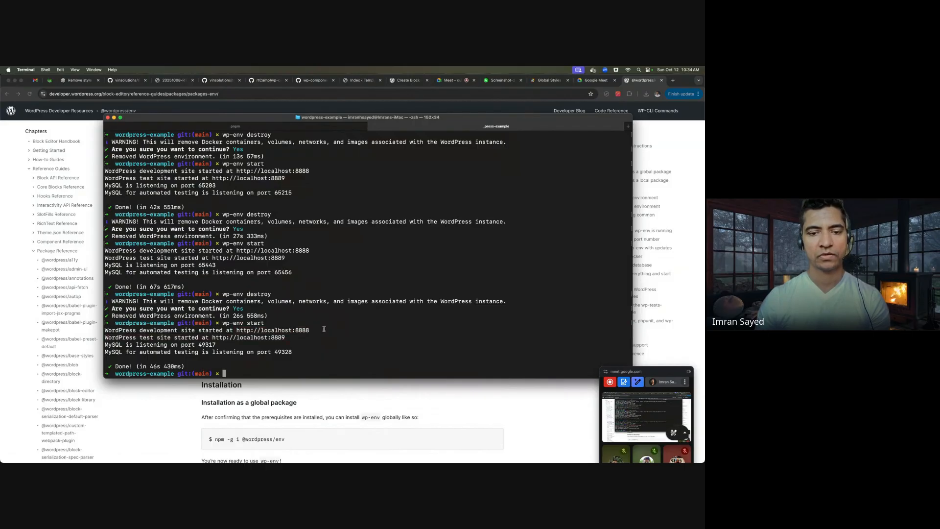
pyautogui.moveTo(312, 329); pyautogui.dragTo(241, 331)
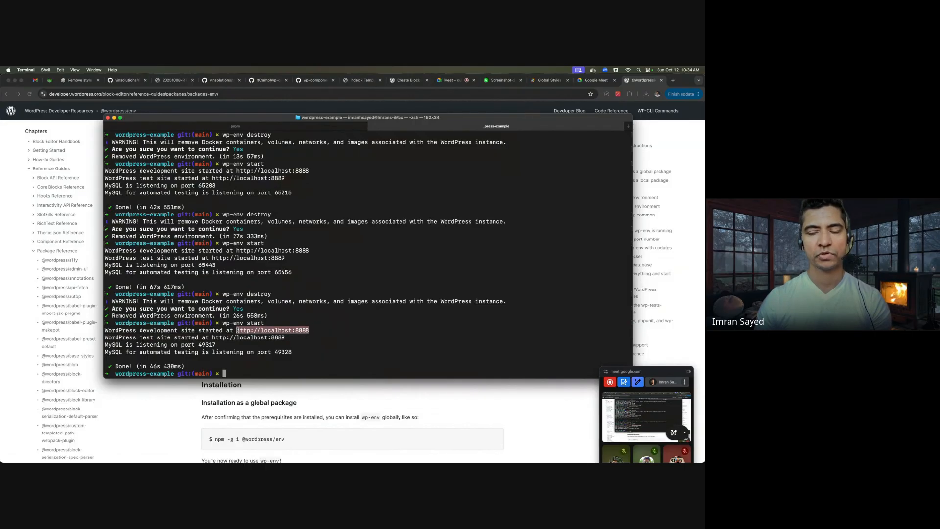
pyautogui.press('super+Tab')
pyautogui.click(672, 80)
pyautogui.press('super+v')
pyautogui.press('Return')
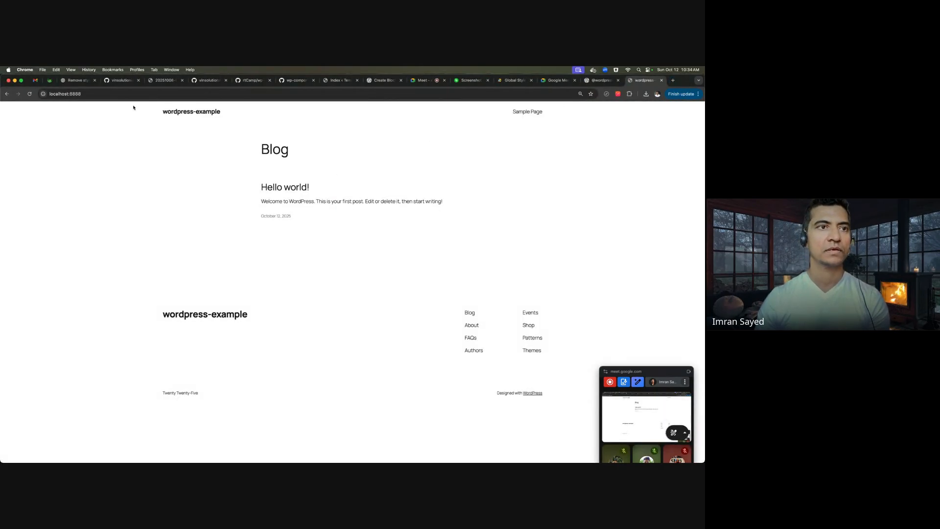
# - Log in at localhost:8888/wp-admin using the autofilled credentials
pyautogui.click(104, 94)
pyautogui.write('/wp-admin')
pyautogui.press('Return')
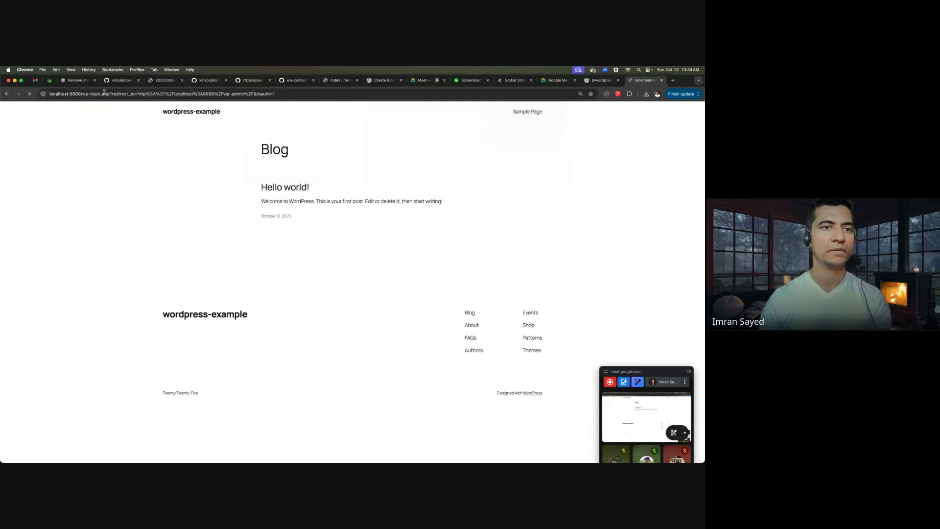
pyautogui.click(298, 154)
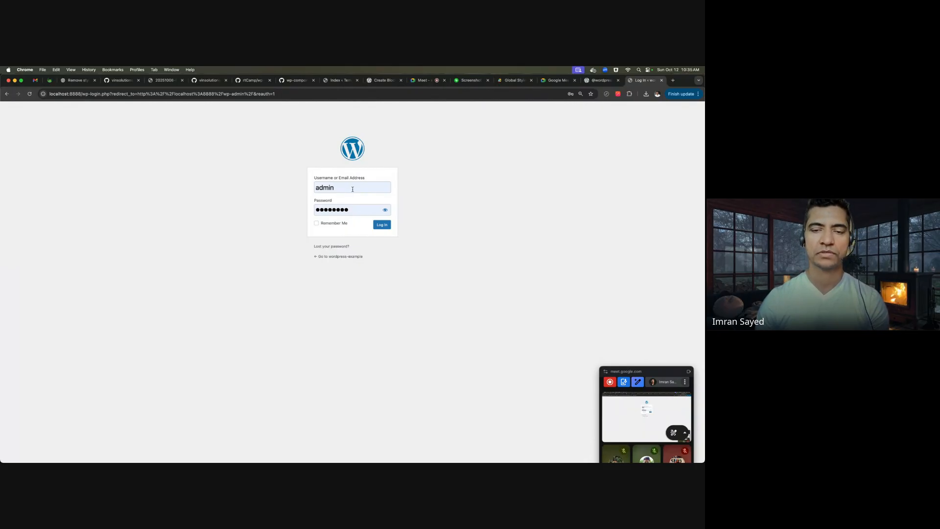
pyautogui.click(383, 224)
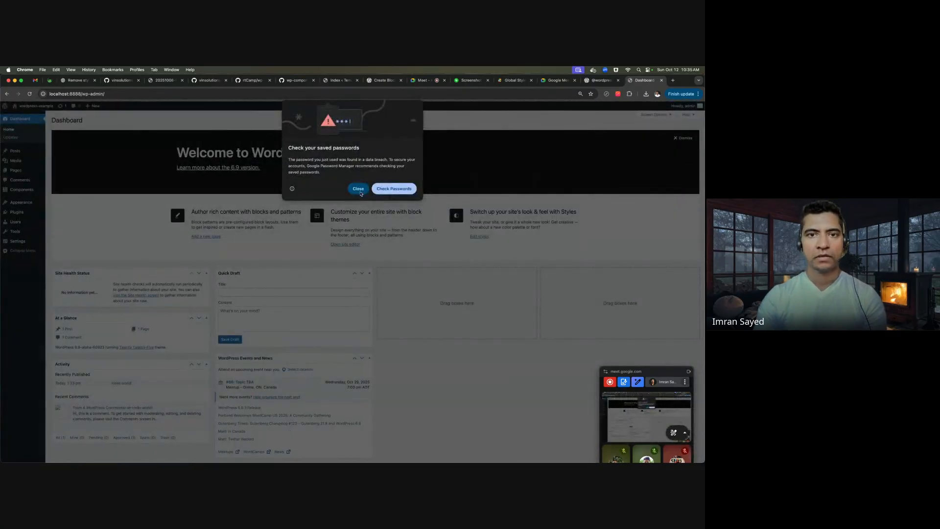
pyautogui.click(358, 189)
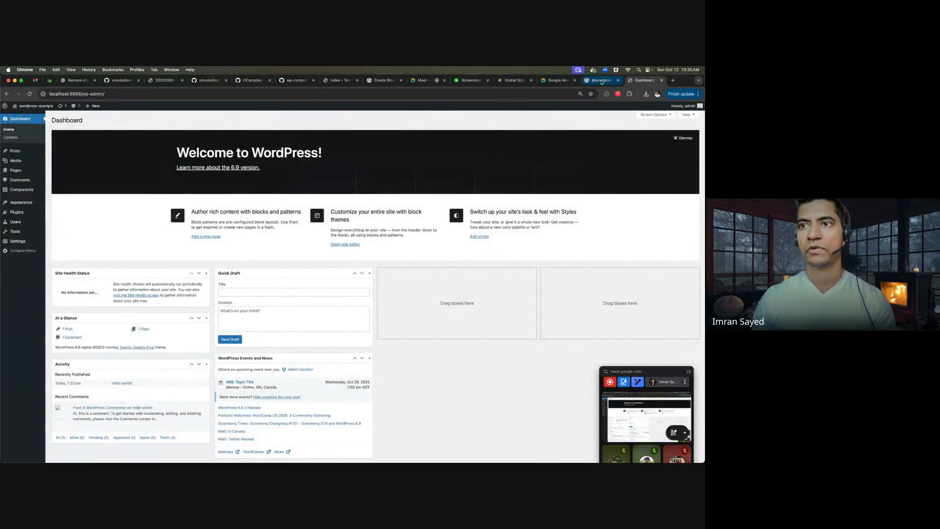
# - Return to the wp-env docs tab and scroll through the Installation section
pyautogui.hotkey('ctrl', 'shift', 'Tab')
pyautogui.scroll(-5, 433, 258)
pyautogui.scroll(-5, 433, 259)
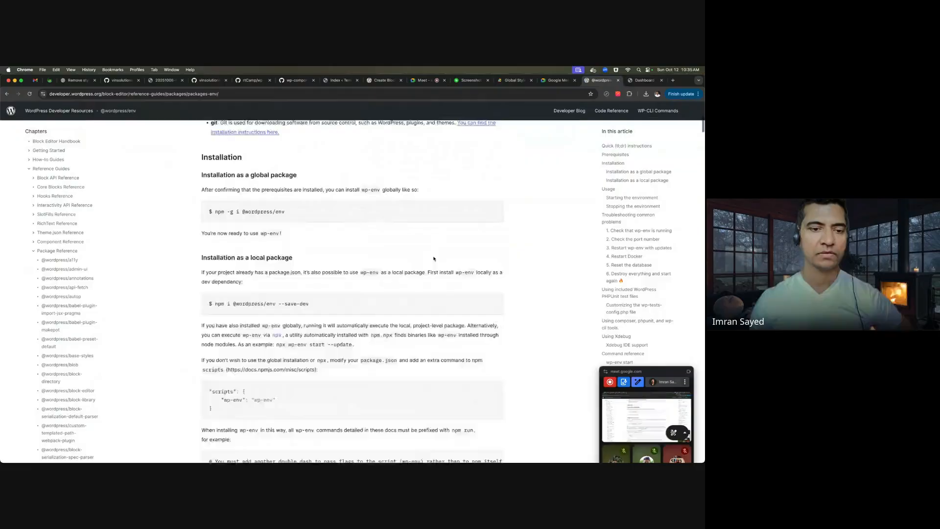
pyautogui.scroll(-8, 434, 258)
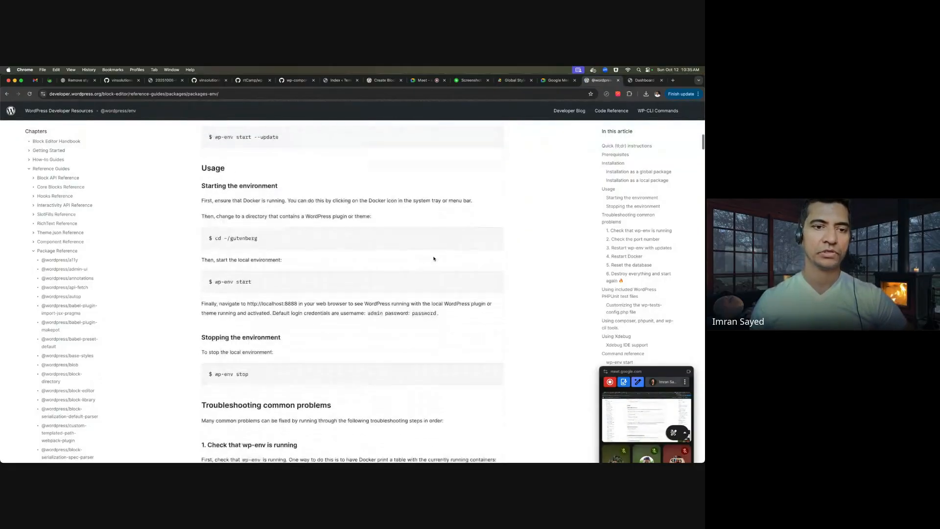
pyautogui.scroll(-3, 433, 258)
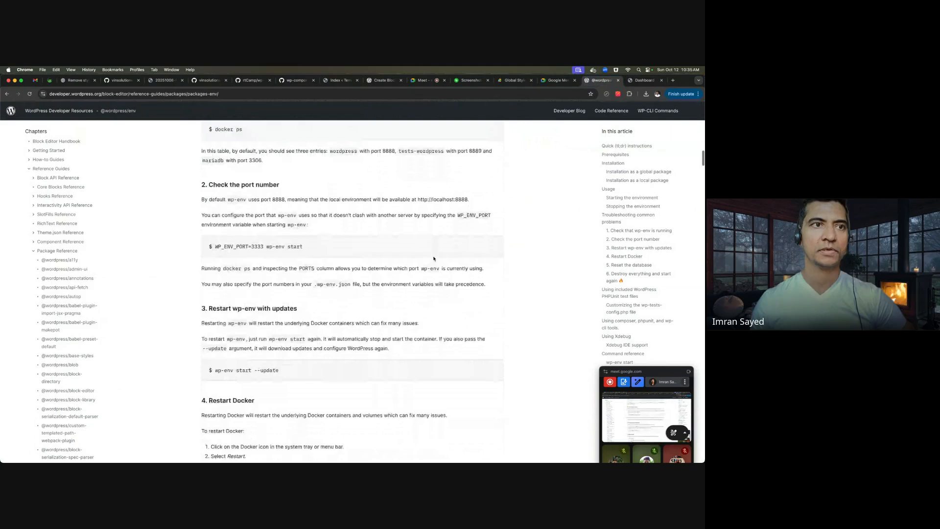
pyautogui.click(233, 100)
pyautogui.press('super+c')
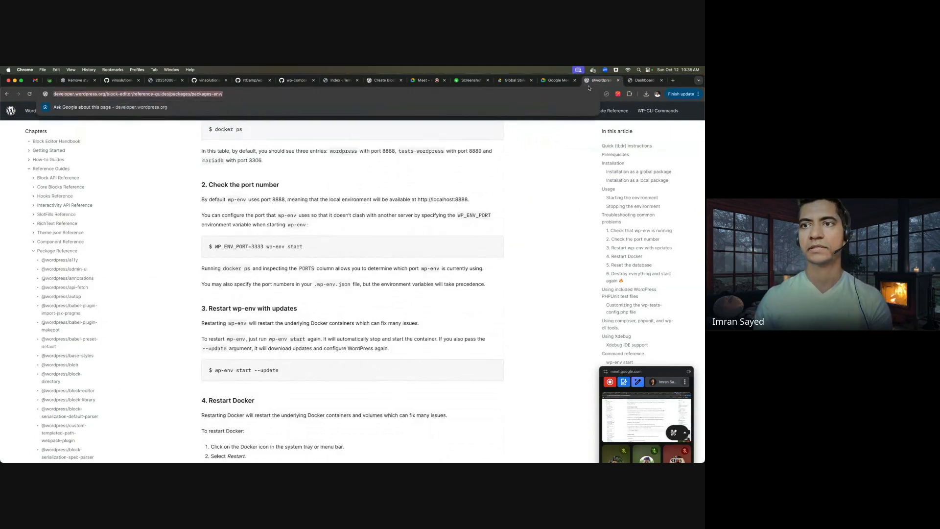
# - Post the docs link in the Google Meet in-call chat, then return to the WordPress Dashboard
pyautogui.click(559, 81)
pyautogui.click(574, 80)
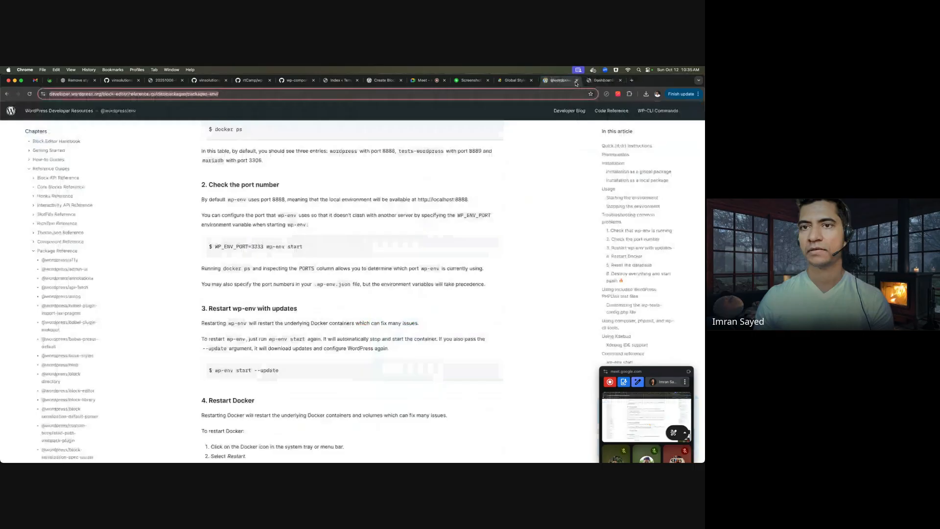
pyautogui.click(423, 80)
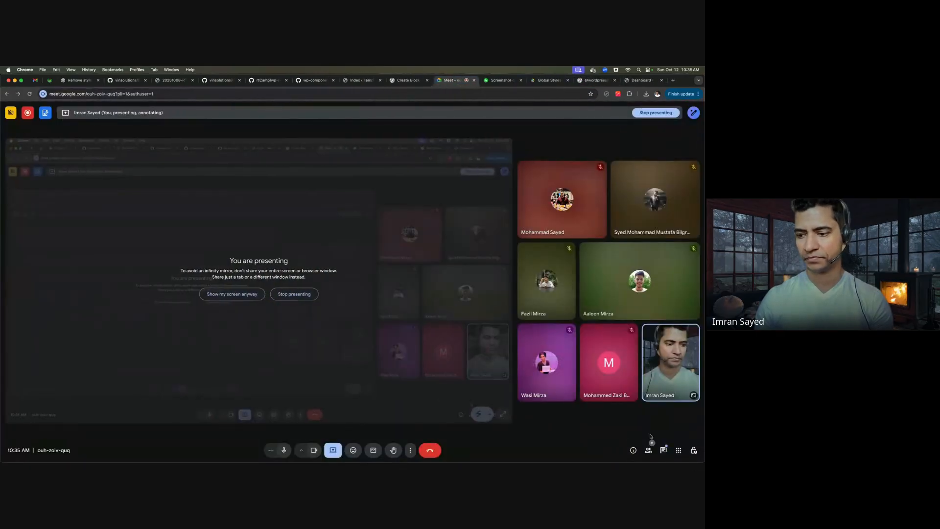
pyautogui.click(663, 450)
pyautogui.click(645, 426)
pyautogui.press('super+v')
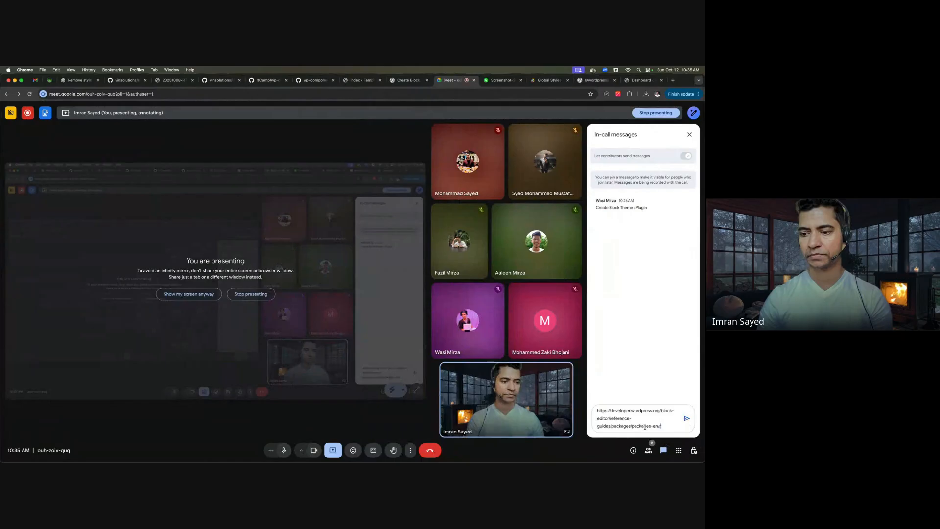
pyautogui.press('Return')
pyautogui.click(640, 80)
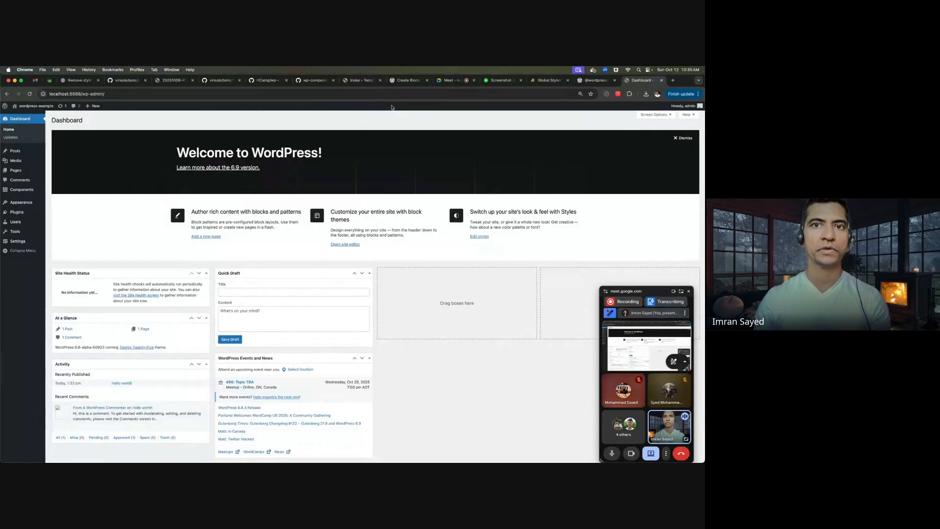
# - Switch to the Index template, then in PhpStorm close .wp-env.json and expand themes > cosparell
pyautogui.click(407, 81)
pyautogui.click(356, 82)
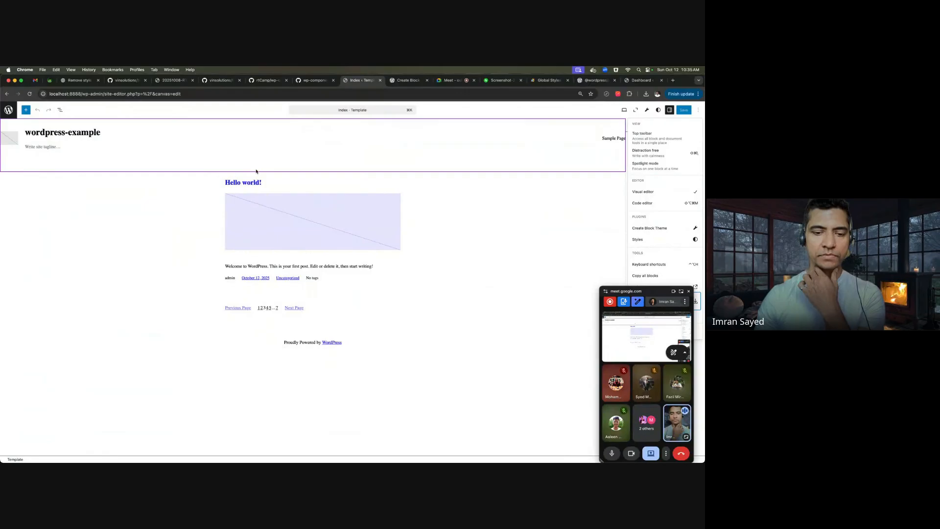
pyautogui.click(417, 446)
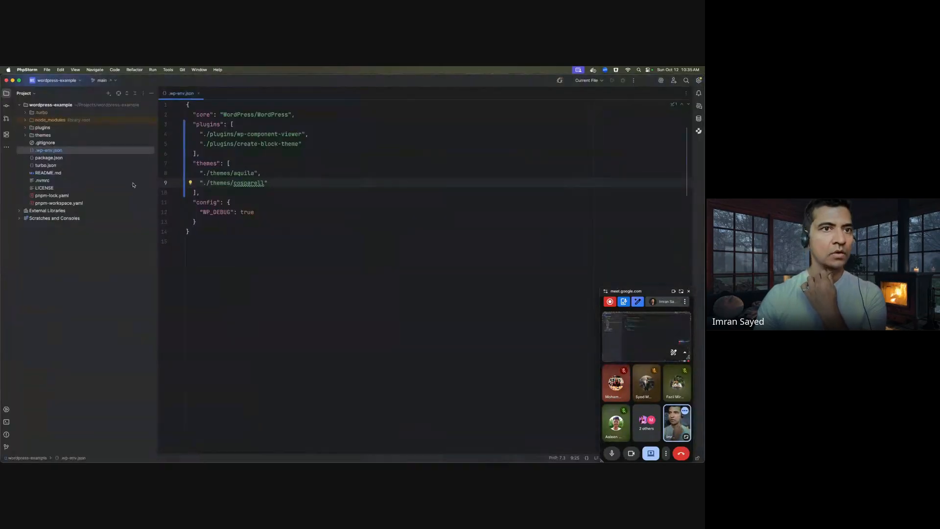
pyautogui.click(199, 93)
pyautogui.doubleClick(69, 135)
pyautogui.click(71, 150)
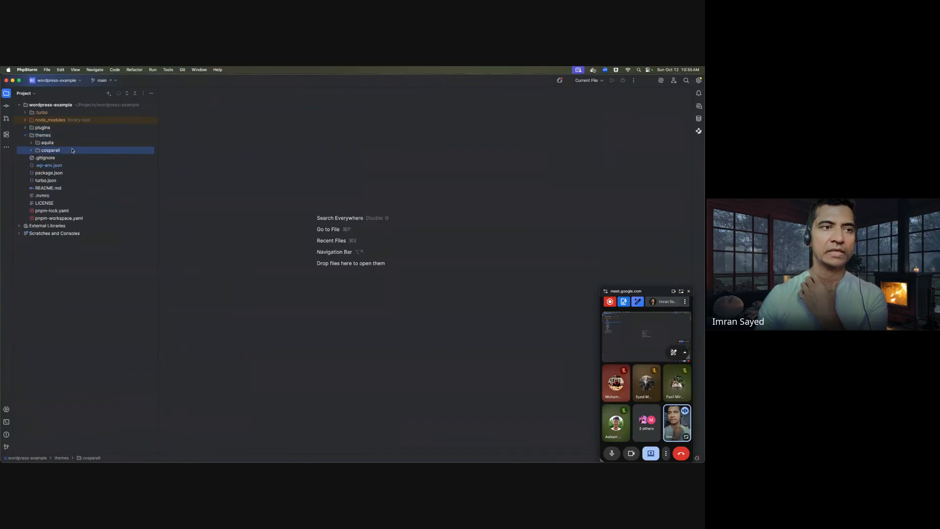
pyautogui.doubleClick(79, 152)
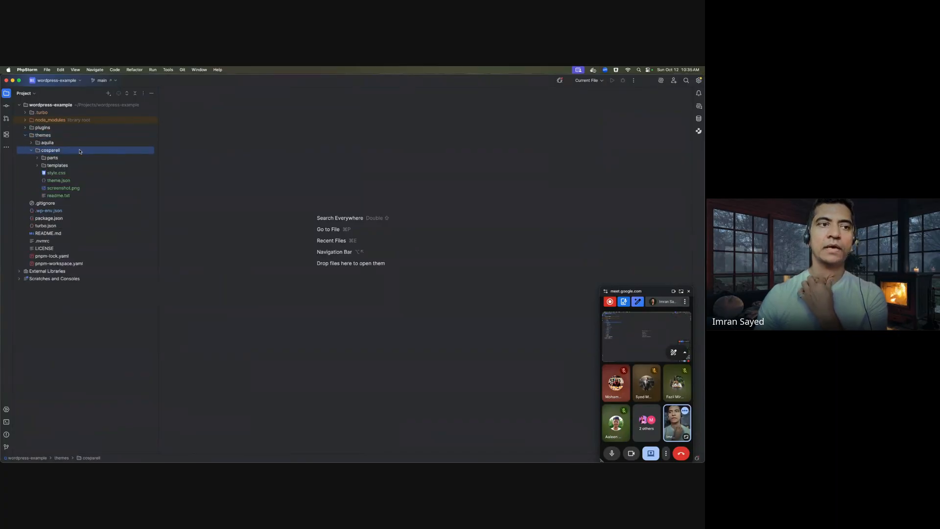
# - Open cosparell's style.css and review its theme header, including the Tested up to line
pyautogui.doubleClick(69, 174)
pyautogui.click(305, 174)
pyautogui.scroll(12, 229, 139)
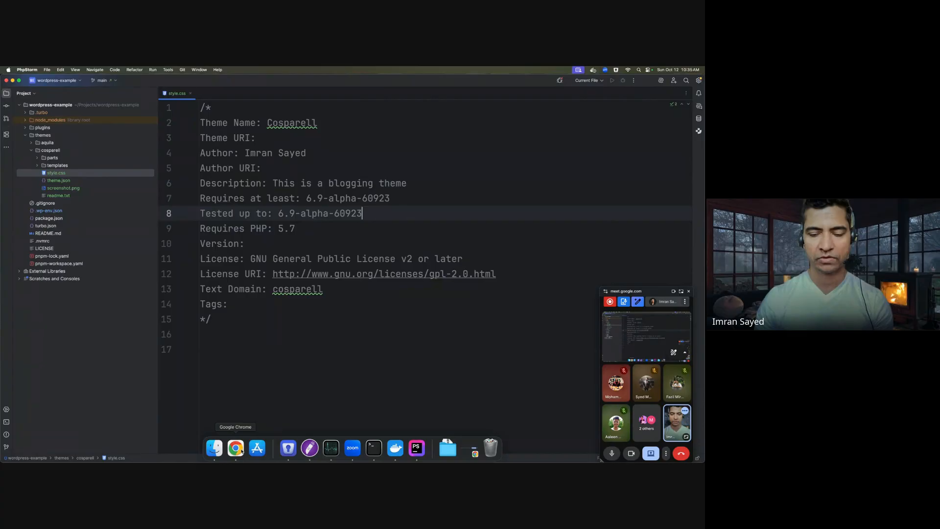
pyautogui.click(243, 447)
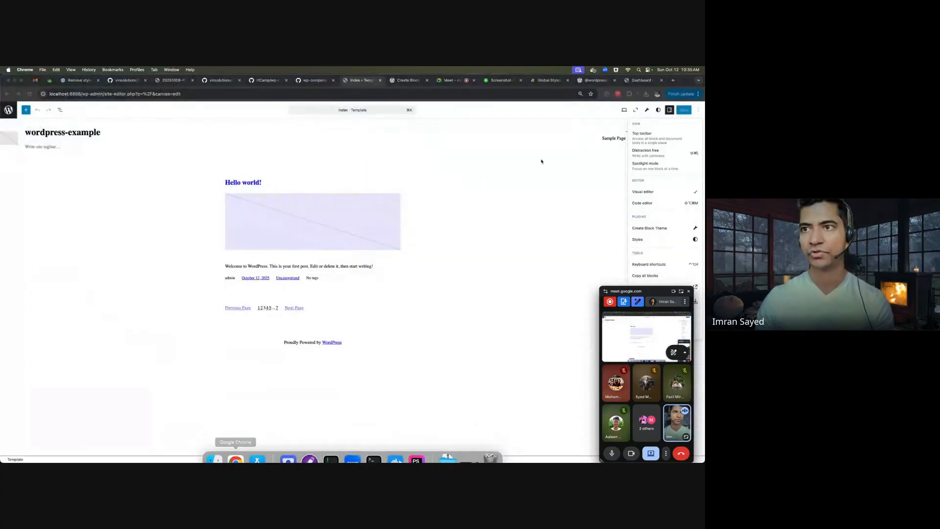
# - Open Appearance > Themes and view the Cosparell theme details
pyautogui.click(640, 80)
pyautogui.moveTo(21, 202)
pyautogui.click(56, 202)
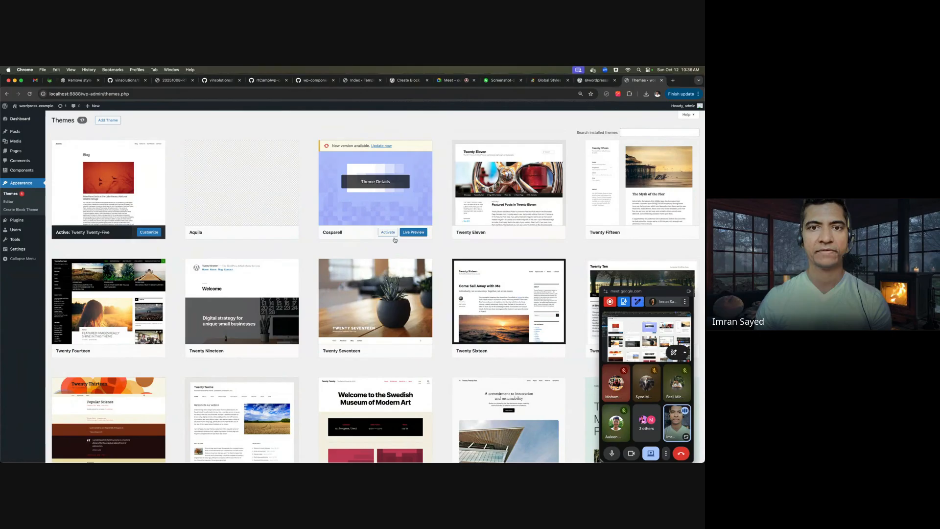
pyautogui.click(386, 185)
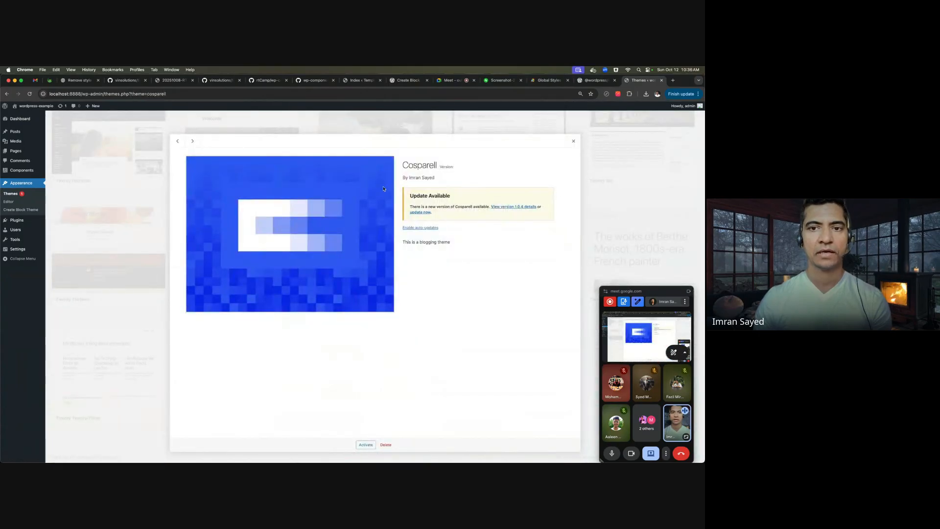
# - Match the theme name Cosparell, Theme URI and Author between the details and style.css
pyautogui.doubleClick(419, 165)
pyautogui.press('super+Tab')
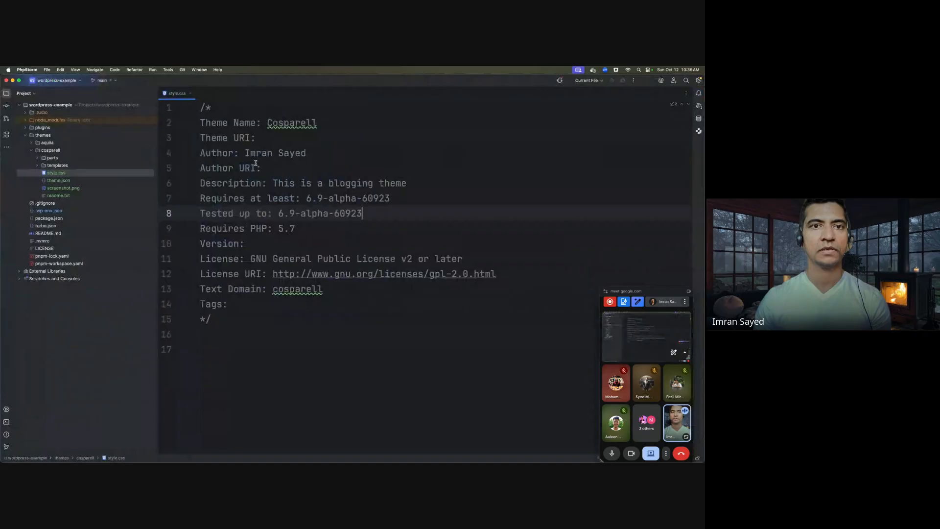
pyautogui.doubleClick(288, 124)
pyautogui.click(265, 138)
pyautogui.press('super+Tab')
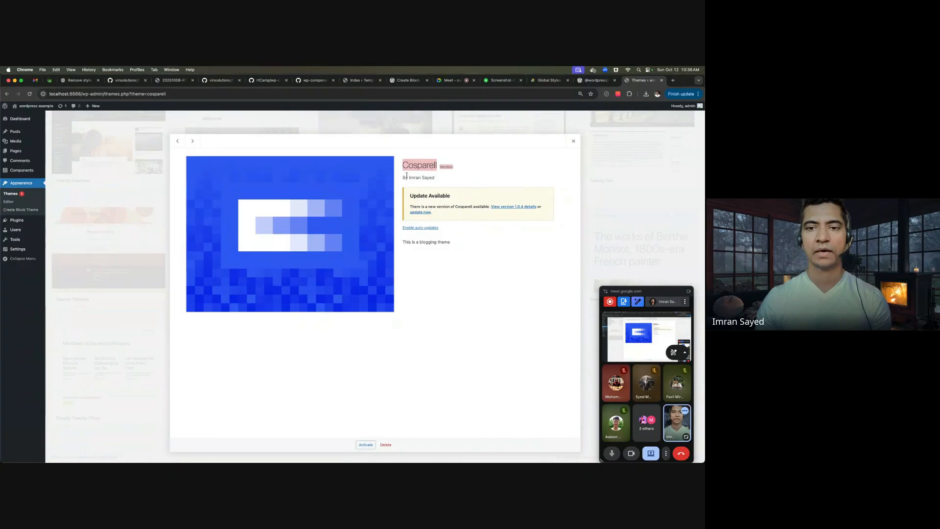
pyautogui.press('super+Tab')
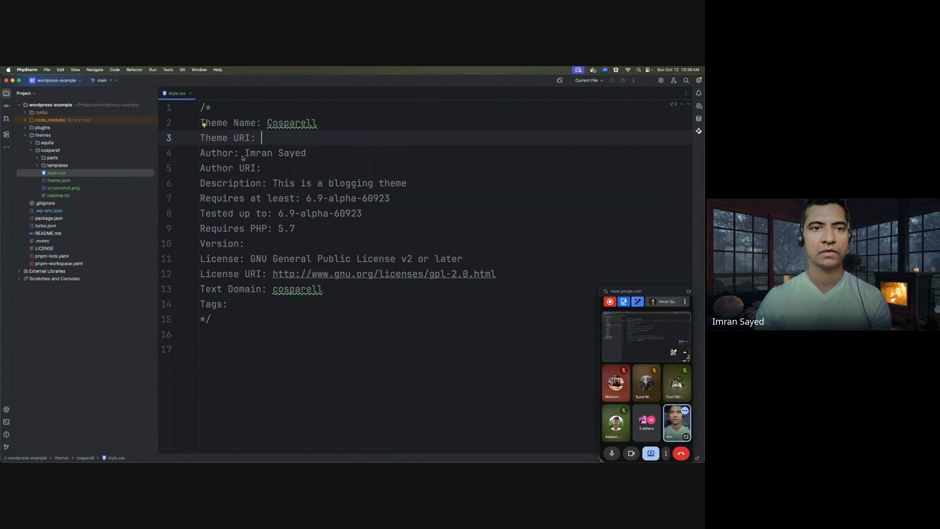
pyautogui.click(243, 155)
# - Compare the theme description with style.css, then close the Cosparell details
pyautogui.press('super+Tab')
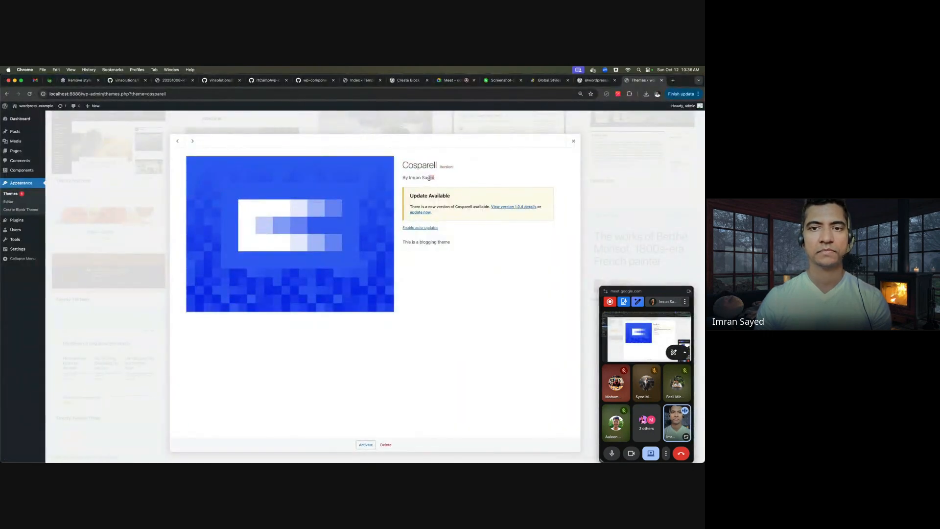
pyautogui.press('super+Tab')
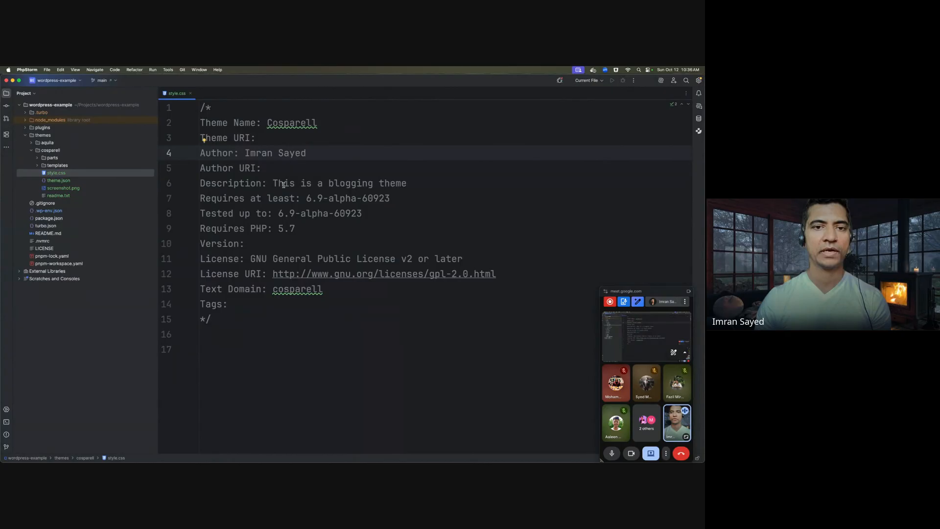
pyautogui.press('super+Tab')
pyautogui.moveTo(451, 242); pyautogui.dragTo(416, 242)
pyautogui.press('super+Tab')
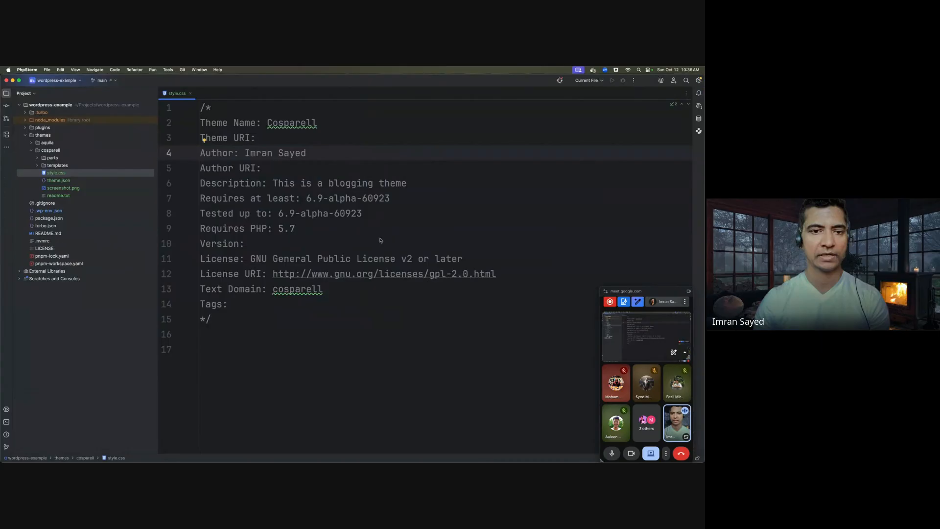
pyautogui.press('super+Tab')
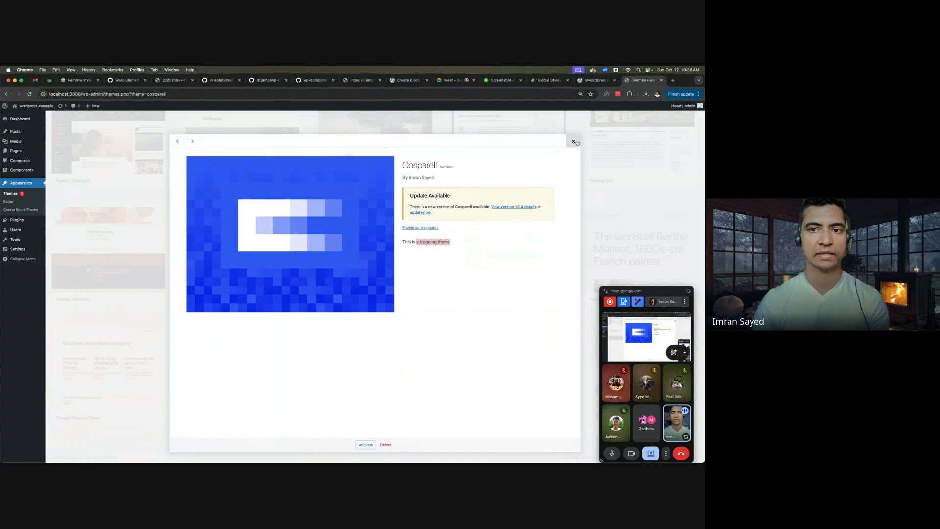
pyautogui.click(574, 142)
# - Review the Description and cosparell text domain in style.css, then close the file
pyautogui.press('super+Tab')
pyautogui.click(232, 185)
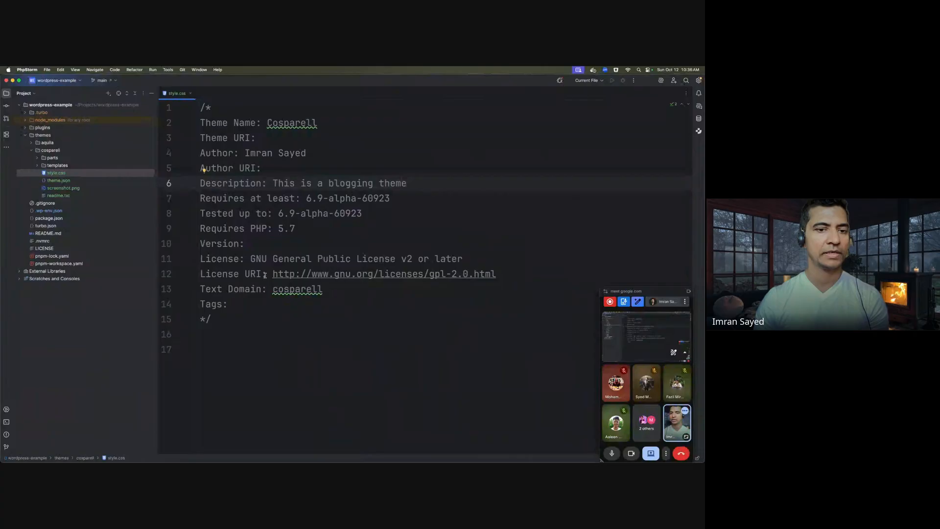
pyautogui.moveTo(272, 289); pyautogui.dragTo(322, 289)
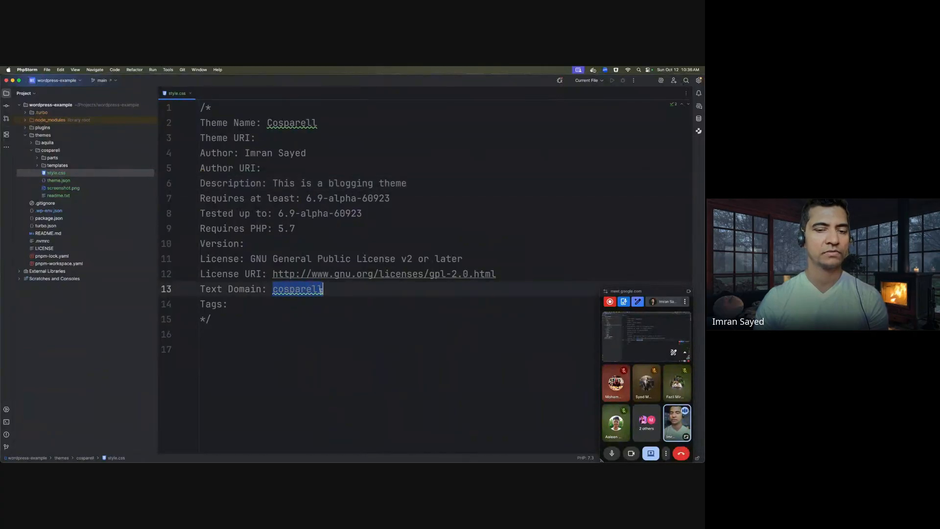
pyautogui.click(291, 212)
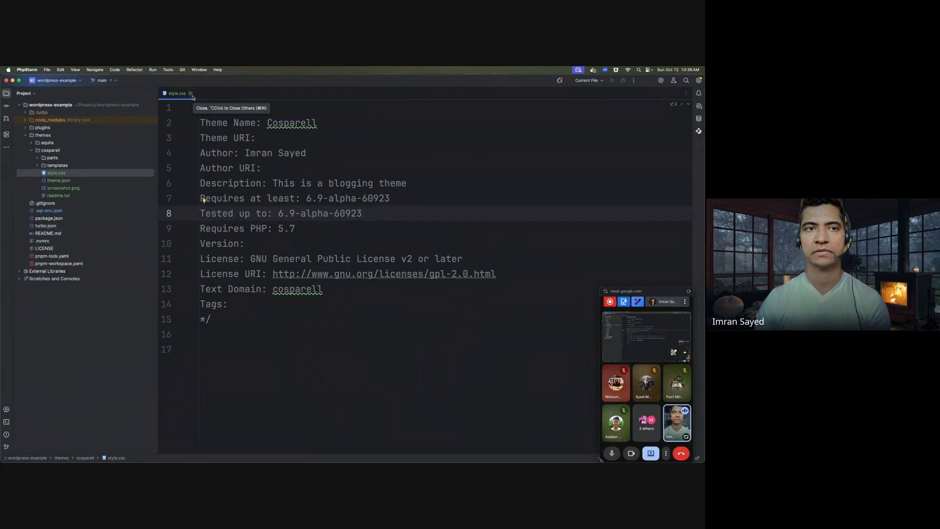
pyautogui.click(191, 93)
# - Open the theme's theme.json, scroll through it, and close it
pyautogui.doubleClick(76, 180)
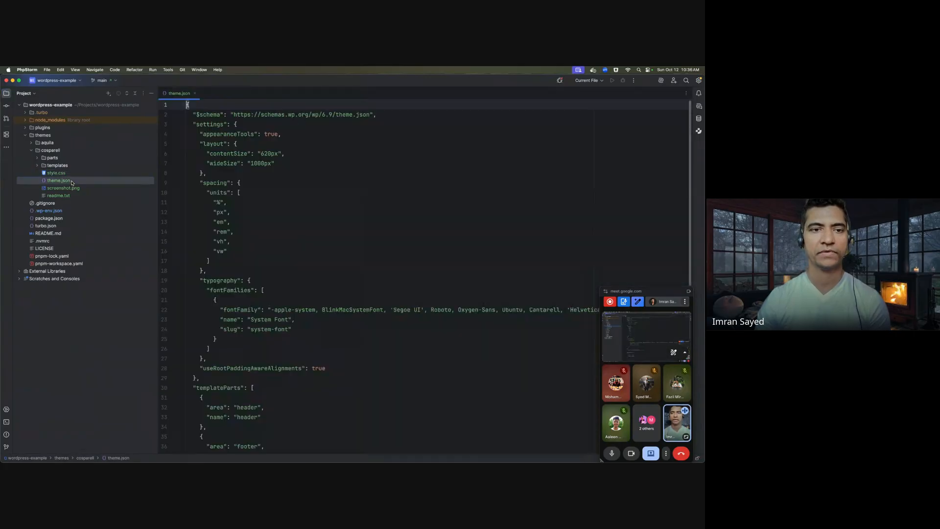
pyautogui.scroll(-3, 343, 228)
pyautogui.scroll(4, 342, 229)
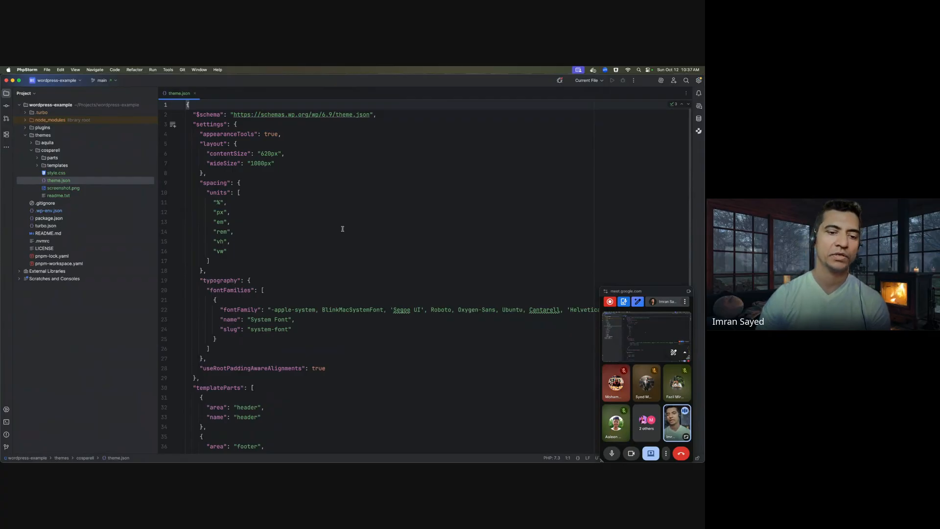
pyautogui.scroll(-3, 343, 229)
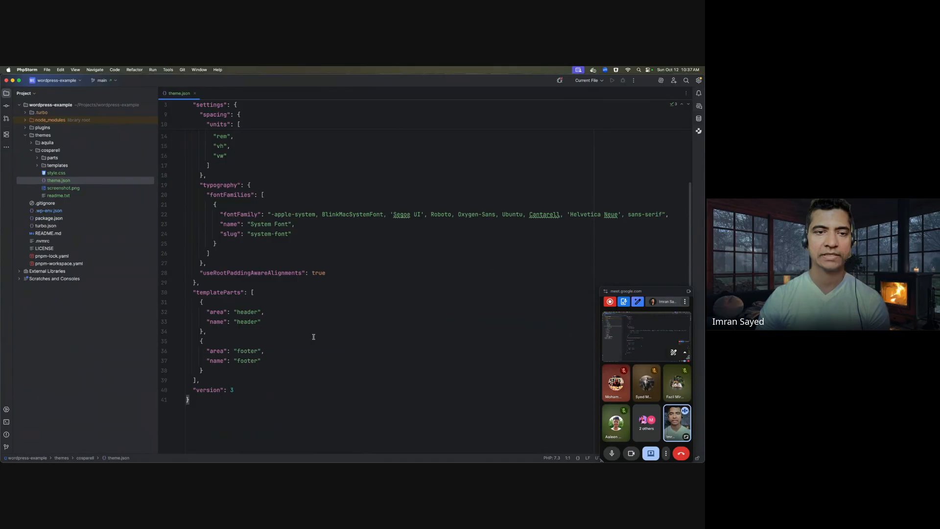
pyautogui.scroll(3, 280, 287)
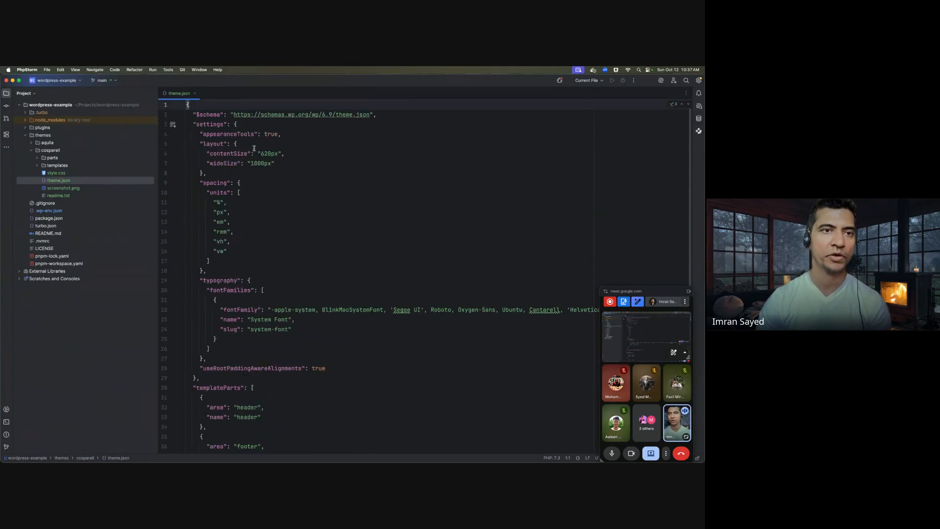
pyautogui.click(195, 93)
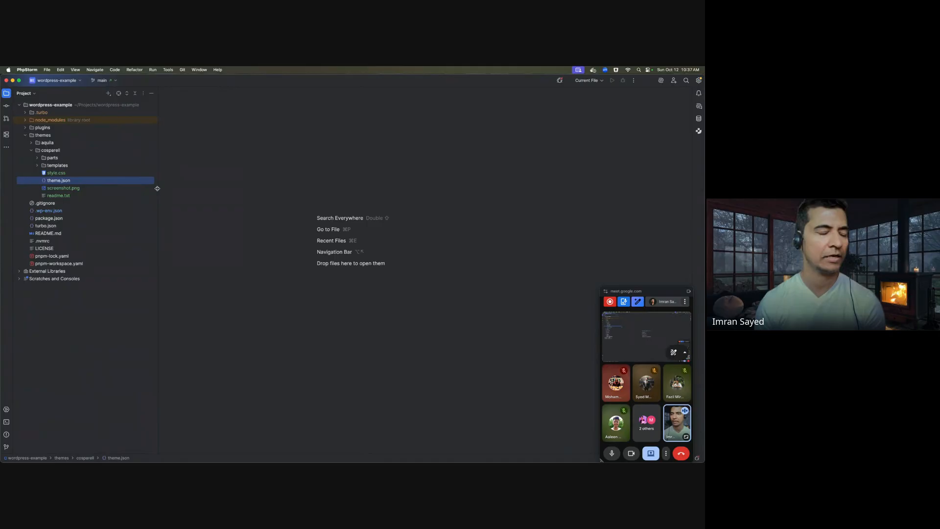
# - Compare screenshot.png with the Cosparell theme details, then close the screenshot
pyautogui.doubleClick(68, 188)
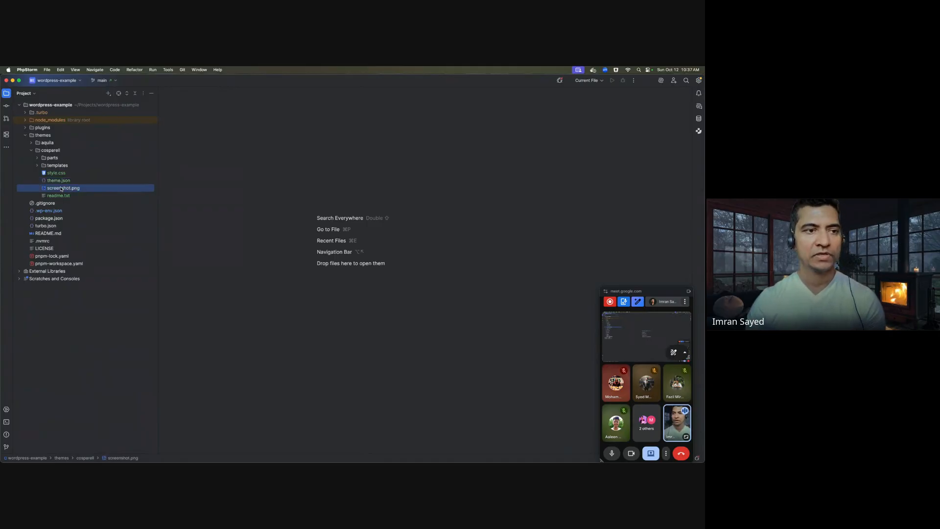
pyautogui.press('super+Tab')
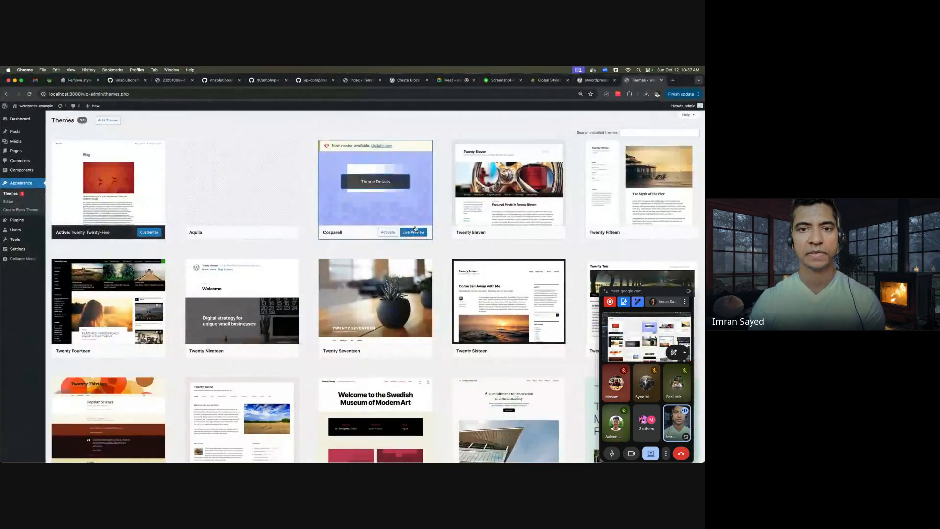
pyautogui.click(367, 195)
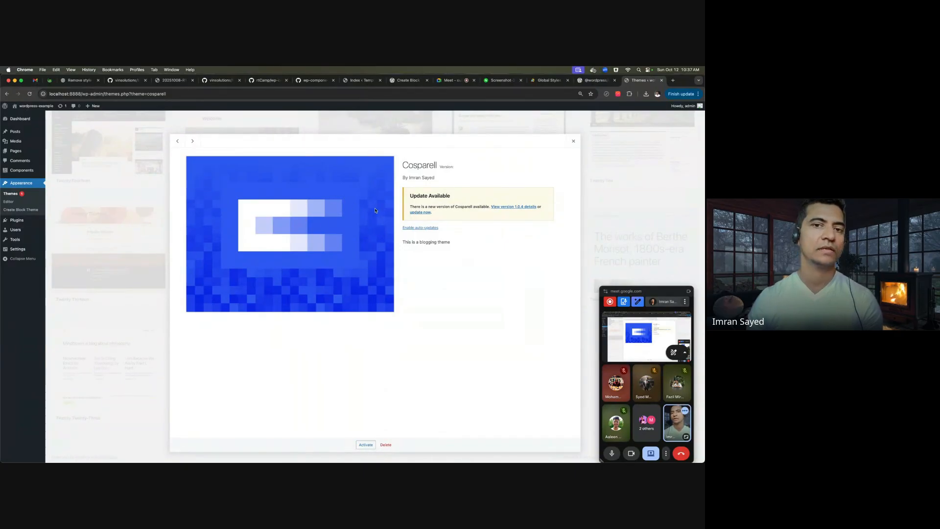
pyautogui.press('super+Tab')
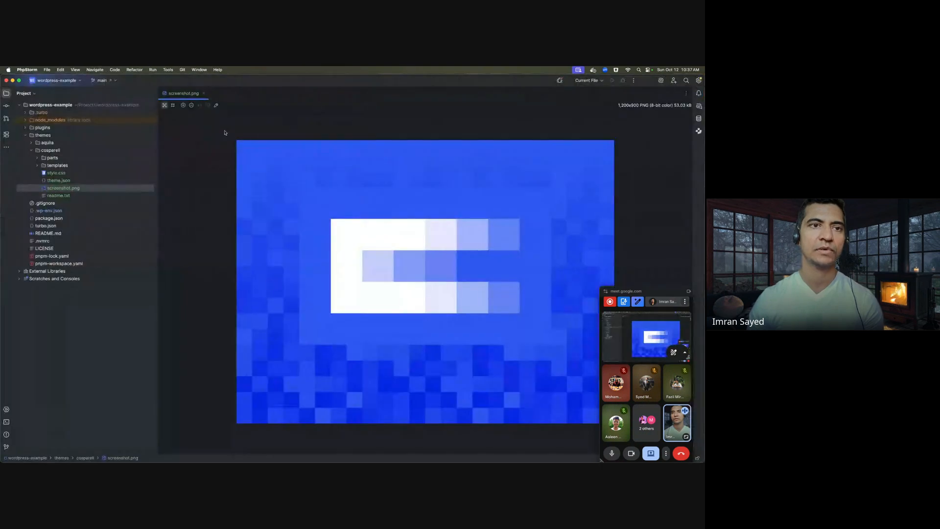
pyautogui.press('super+Tab')
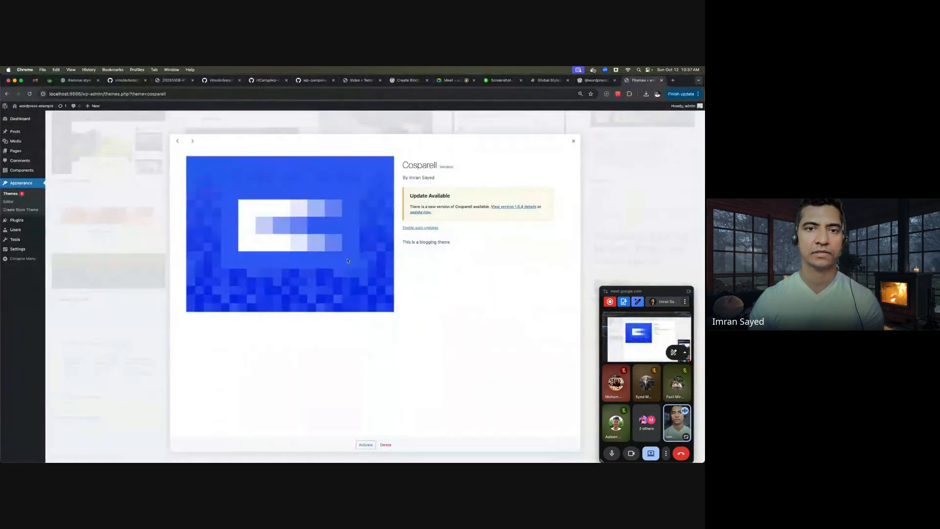
pyautogui.press('super+Tab')
pyautogui.click(203, 93)
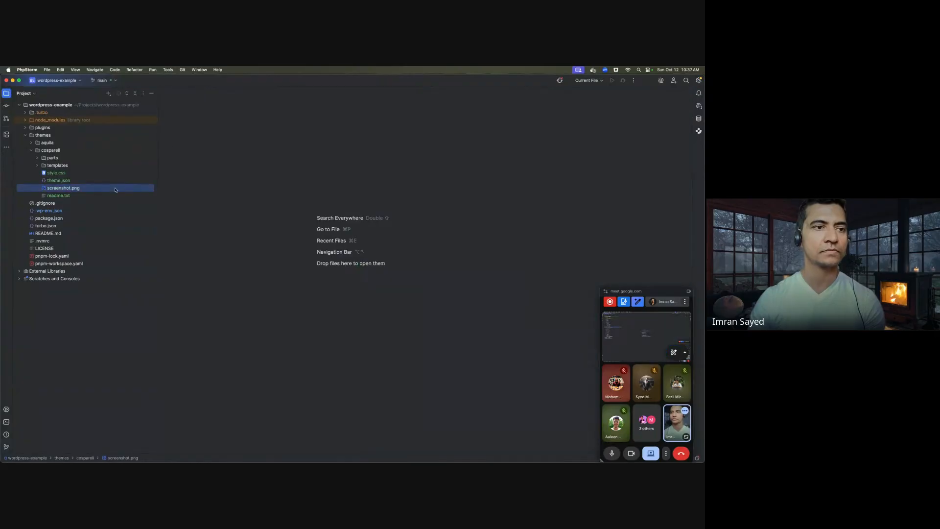
# - Skim readme.txt, close it, and expand templates to reveal index.html
pyautogui.doubleClick(77, 195)
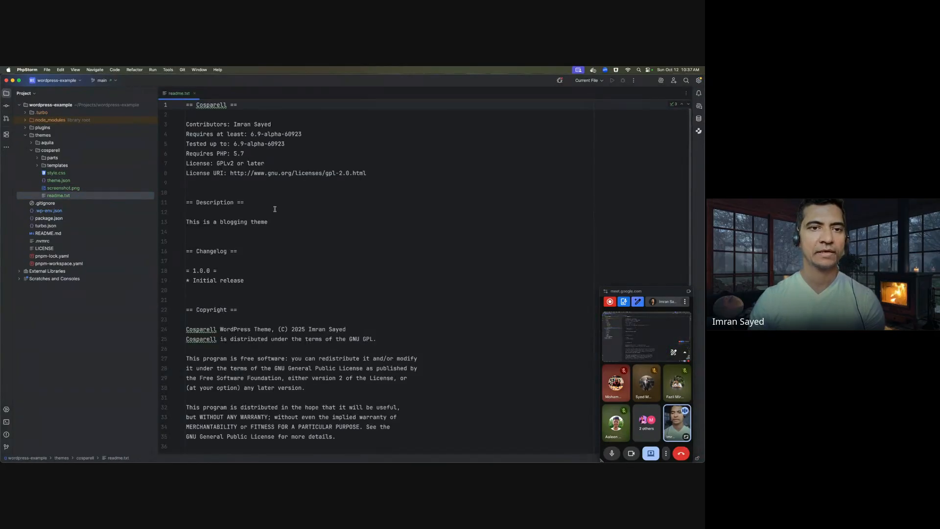
pyautogui.scroll(-1, 275, 209)
pyautogui.scroll(3, 284, 208)
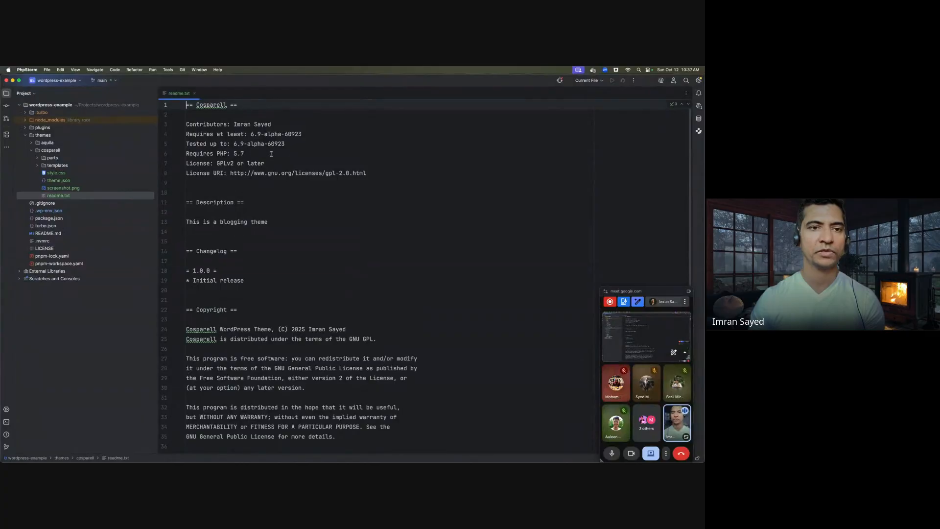
pyautogui.click(195, 94)
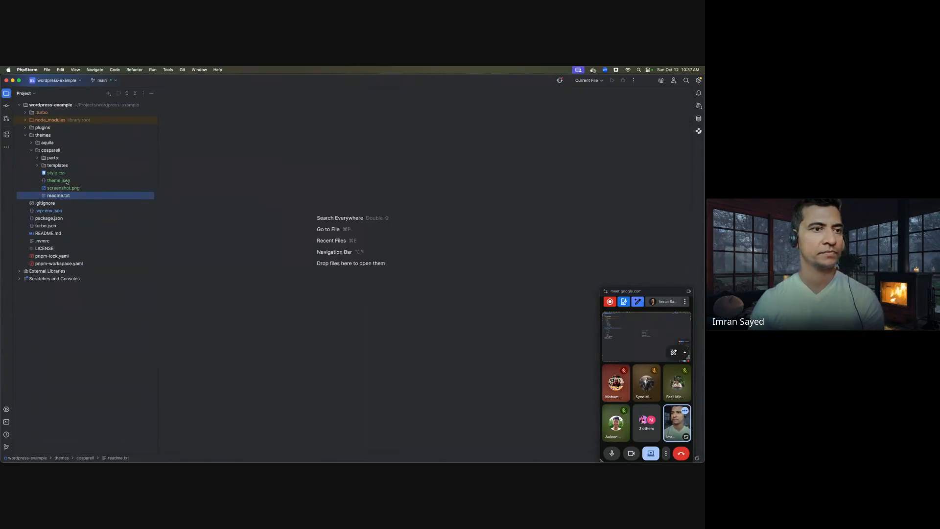
pyautogui.doubleClick(69, 166)
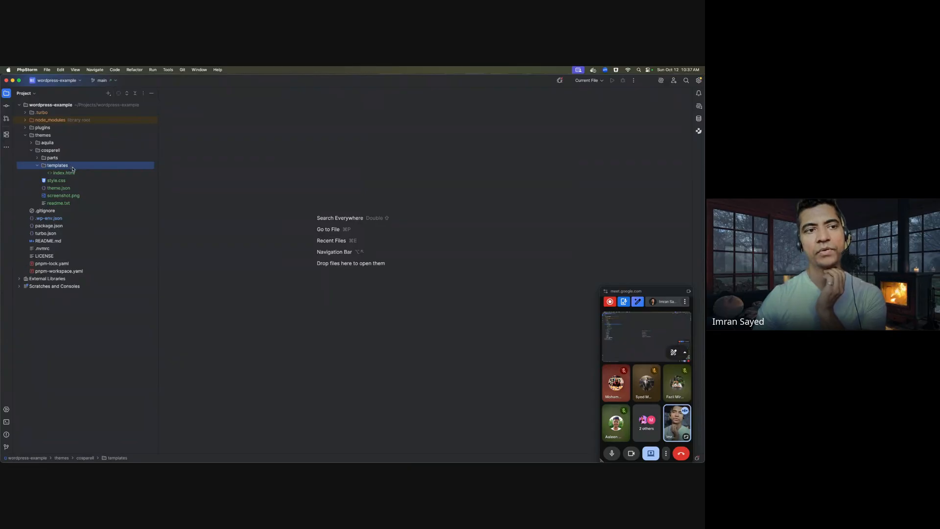
# - Open the Cosparell templates/index.html in PhpStorm and look over its wp-block-query markup
pyautogui.doubleClick(76, 174)
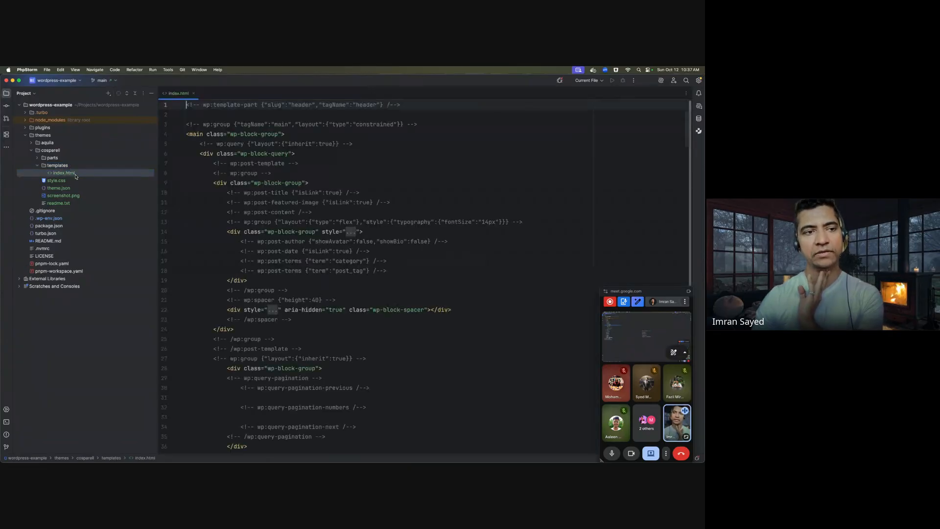
pyautogui.click(68, 181)
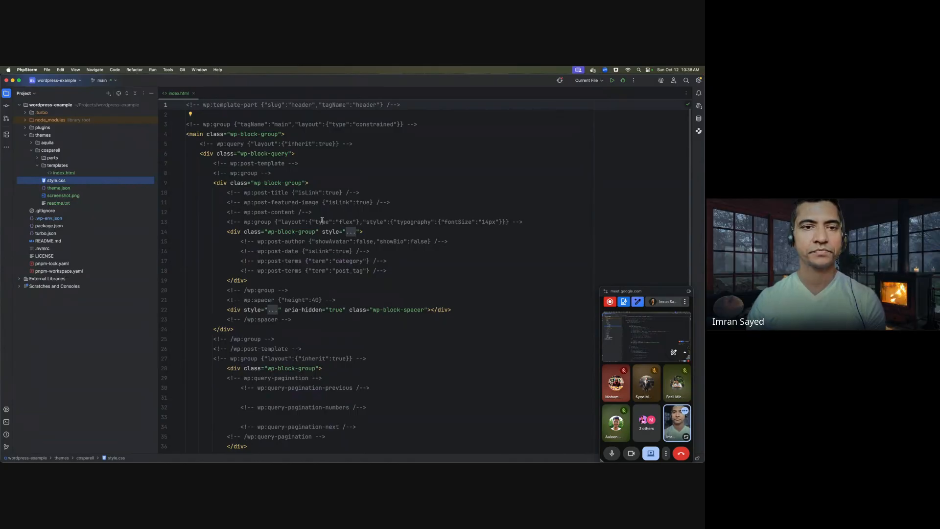
pyautogui.click(390, 205)
pyautogui.click(67, 174)
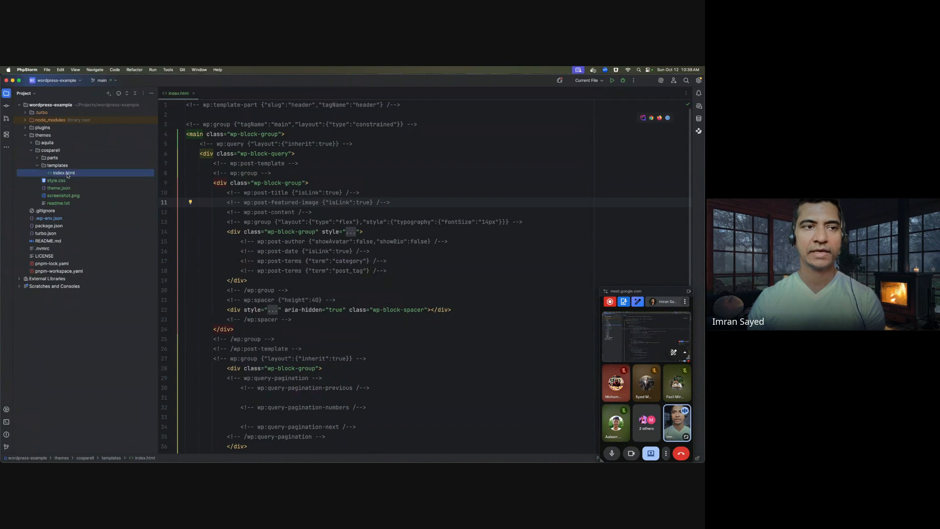
pyautogui.click(48, 151)
pyautogui.click(65, 168)
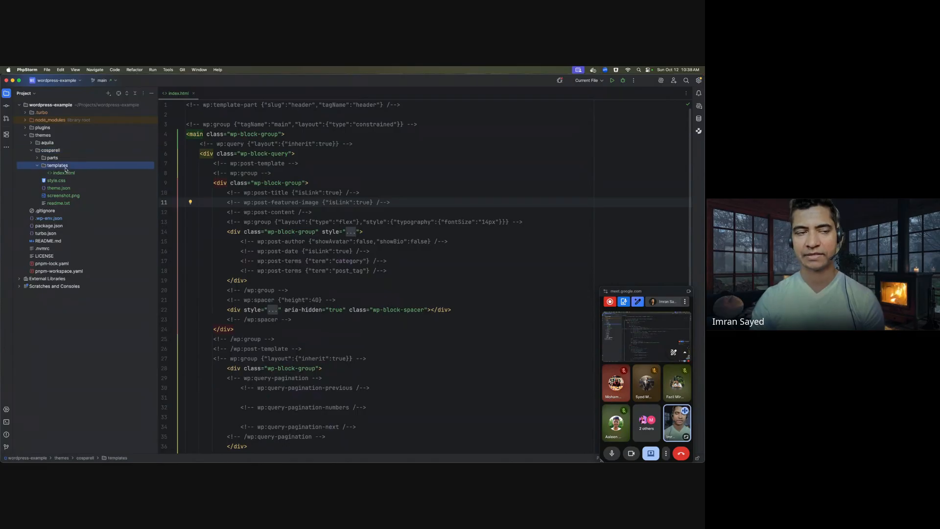
pyautogui.click(247, 153)
# - Close index.html, collapse the templates folder, and expand parts to list footer.html and header.html
pyautogui.click(79, 166)
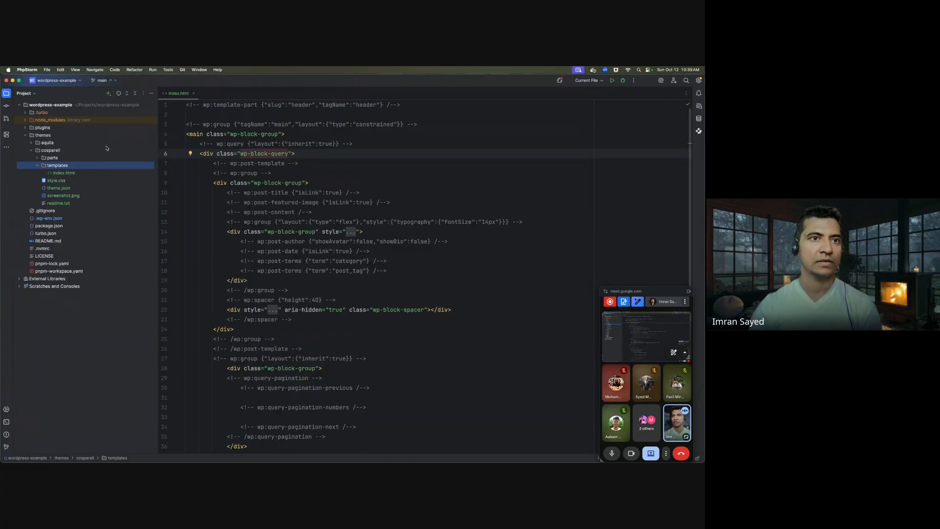
pyautogui.click(194, 94)
pyautogui.doubleClick(72, 165)
pyautogui.doubleClick(100, 158)
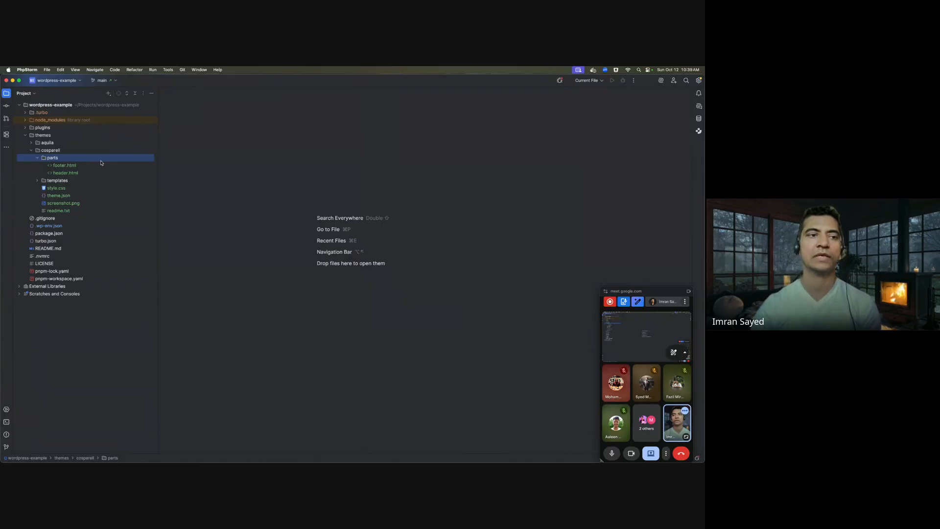
# - Reopen index.html from templates and open header.html from the parts folder
pyautogui.click(98, 174)
pyautogui.doubleClick(81, 182)
pyautogui.doubleClick(85, 188)
pyautogui.click(254, 172)
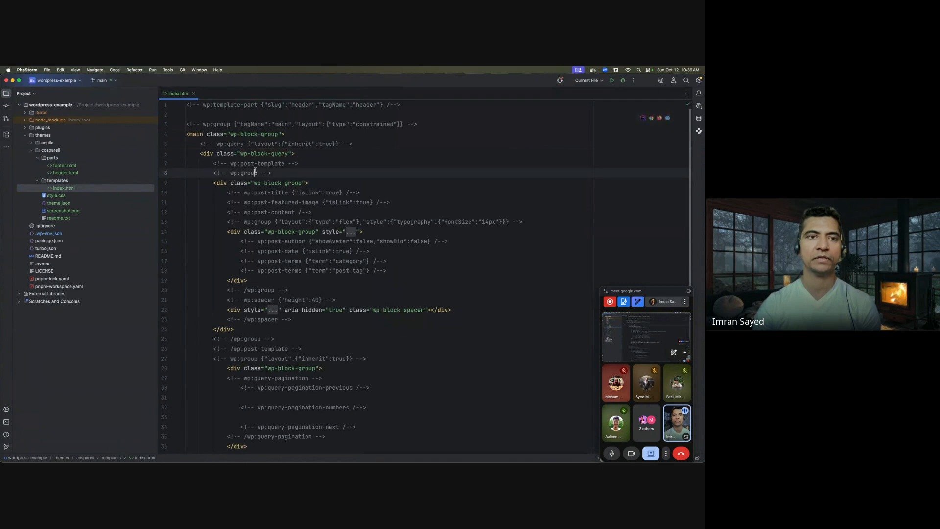
pyautogui.click(231, 115)
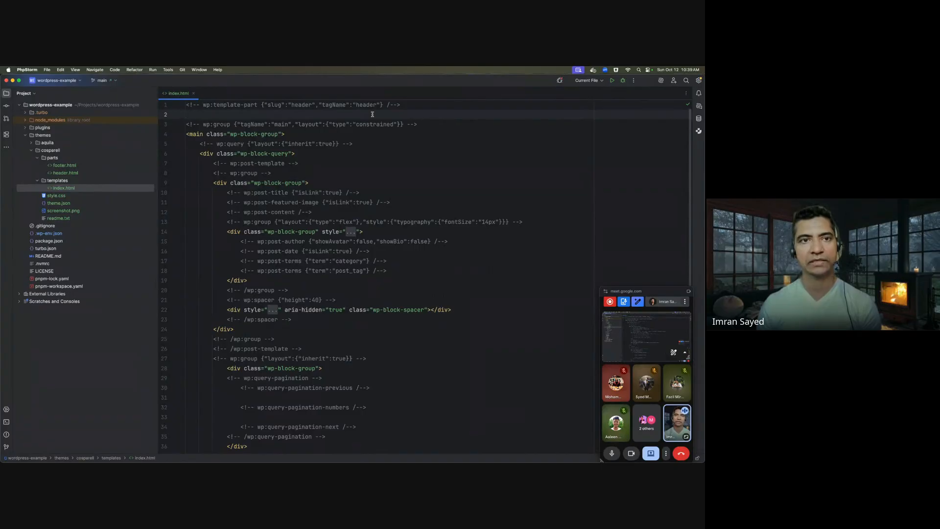
pyautogui.click(95, 157)
pyautogui.doubleClick(92, 174)
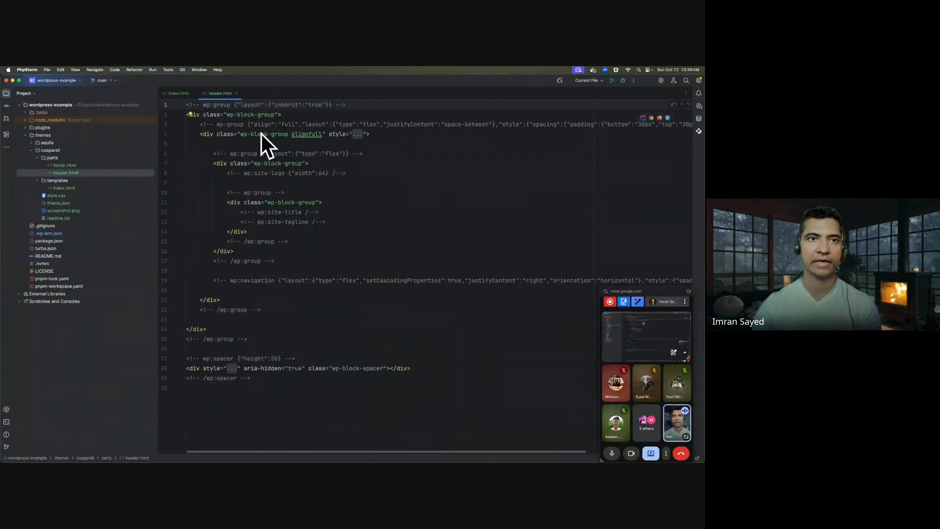
# - In index.html, select the wp:template-part header line 1, then return to Chrome
pyautogui.click(179, 93)
pyautogui.tripleClick(292, 106)
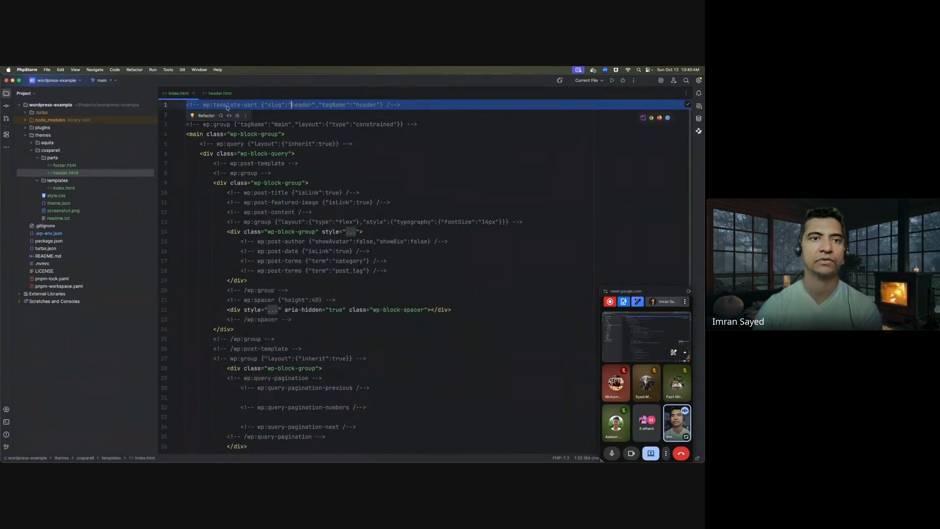
pyautogui.click(214, 107)
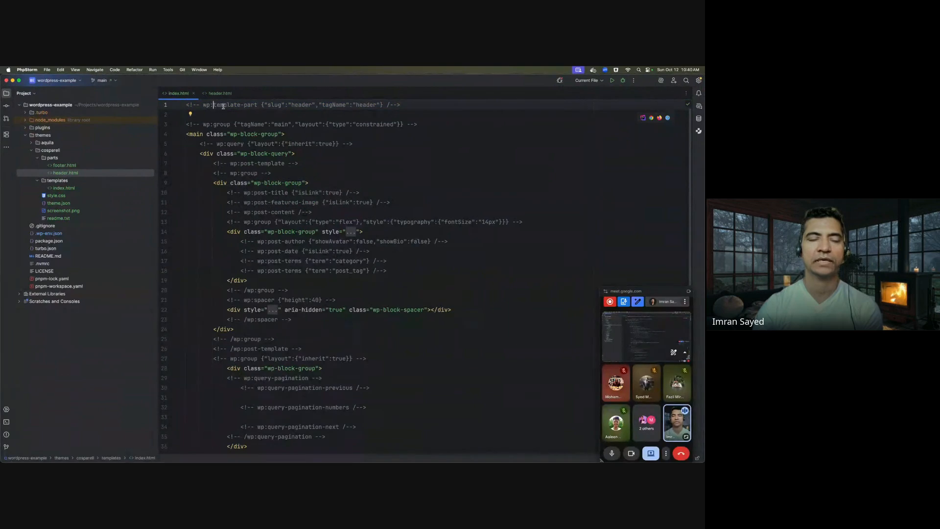
pyautogui.moveTo(257, 104); pyautogui.dragTo(203, 104)
pyautogui.doubleClick(207, 105)
pyautogui.click(229, 107)
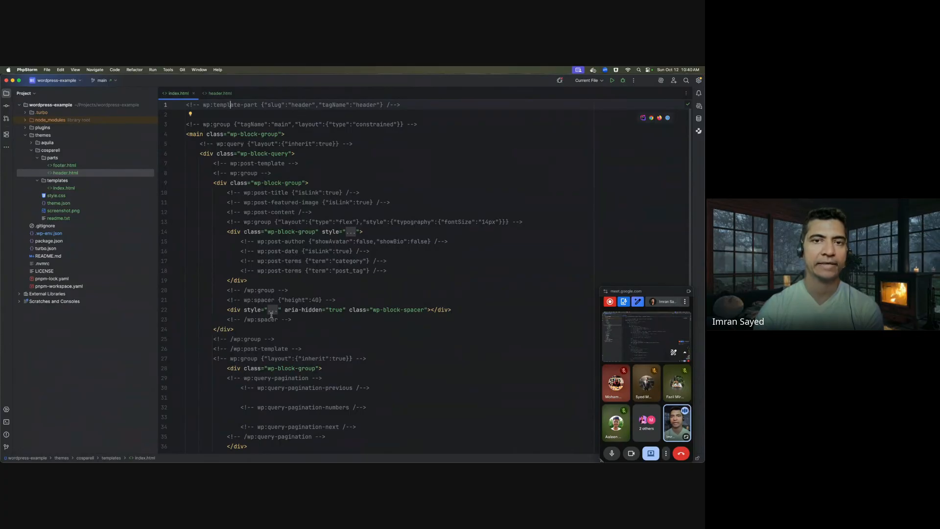
pyautogui.click(235, 447)
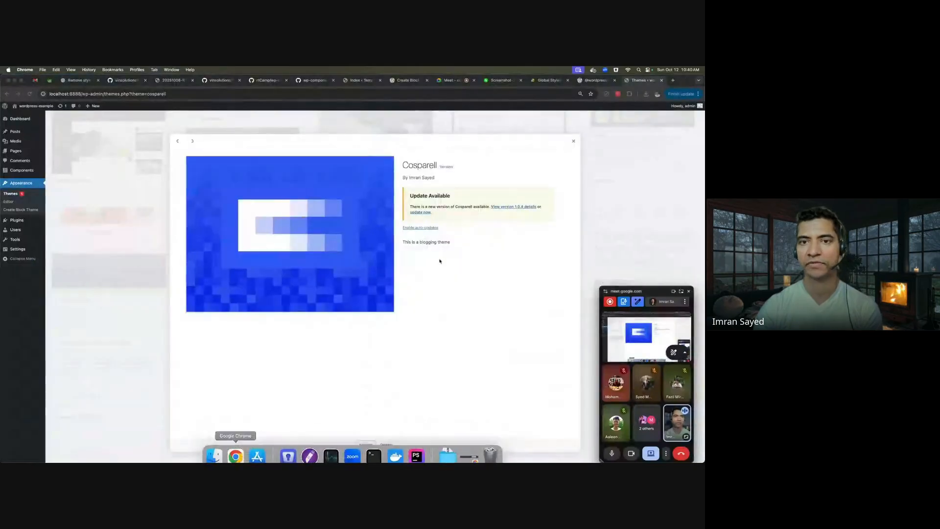
# - Activate the Cosparell theme, visit the site front end, and open the element inspector
pyautogui.click(573, 141)
pyautogui.click(387, 232)
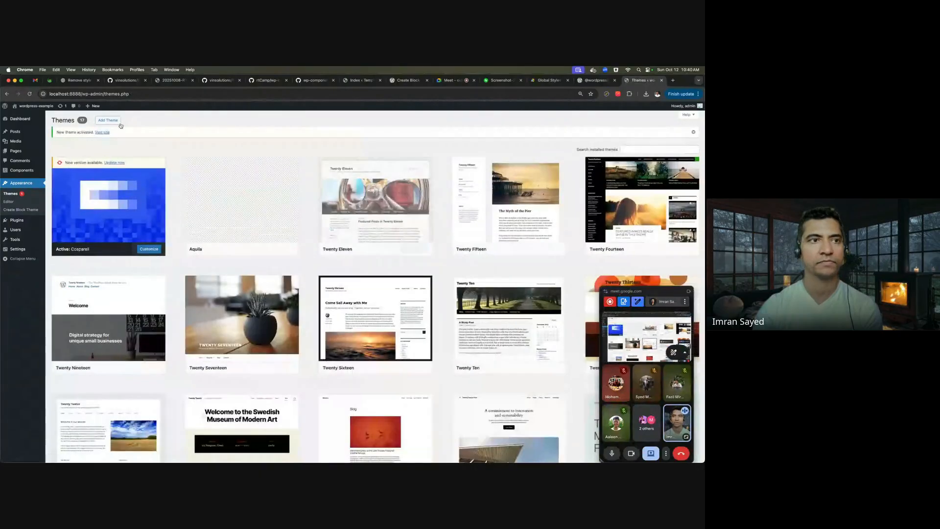
pyautogui.click(31, 116)
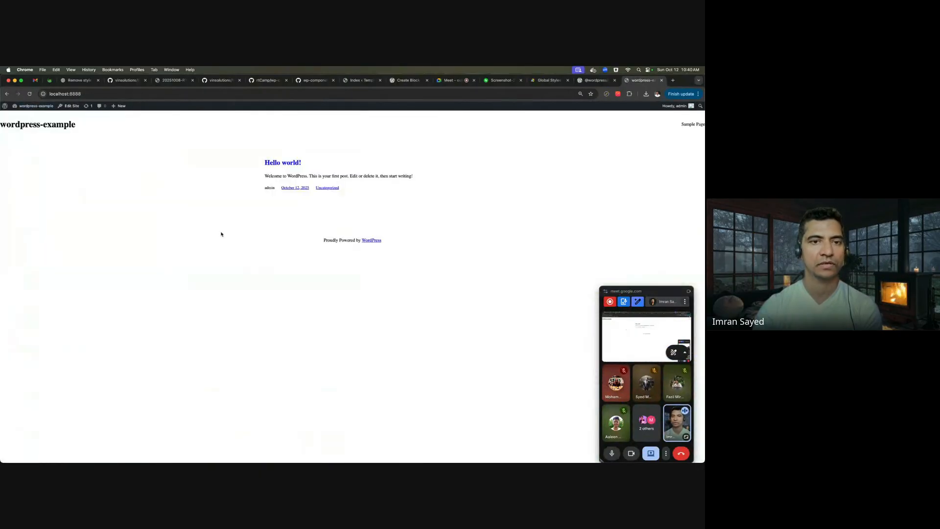
pyautogui.rightClick(221, 231)
pyautogui.click(235, 343)
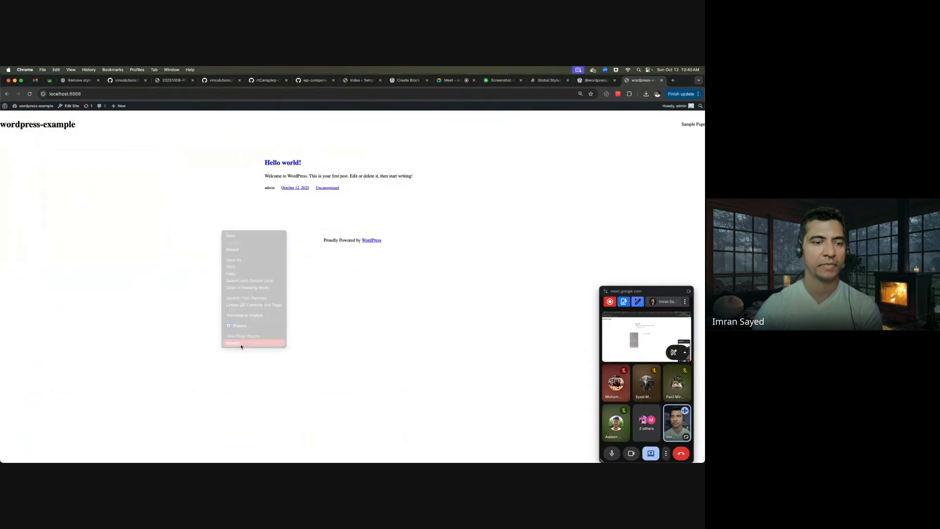
# - Walk the DevTools tree into the header's site title and navigation markup, then return to PhpStorm
pyautogui.press('Left')
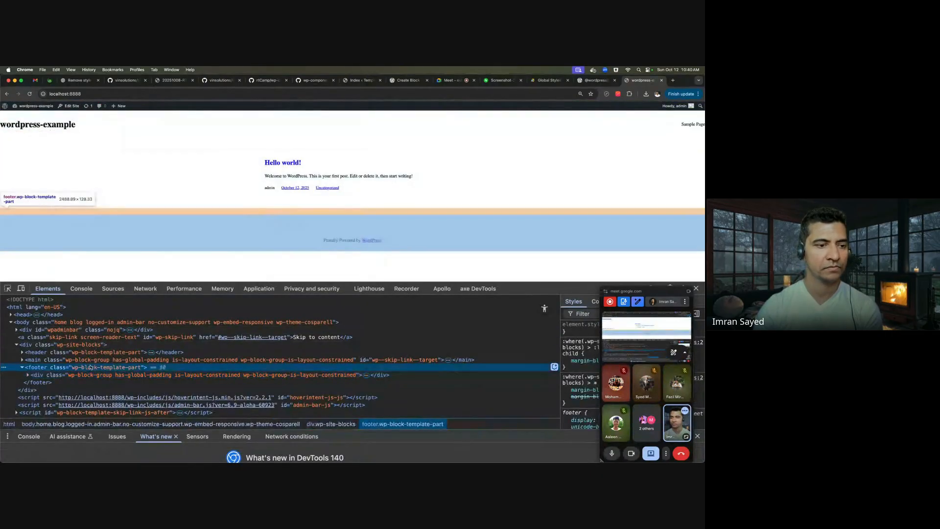
pyautogui.click(55, 314)
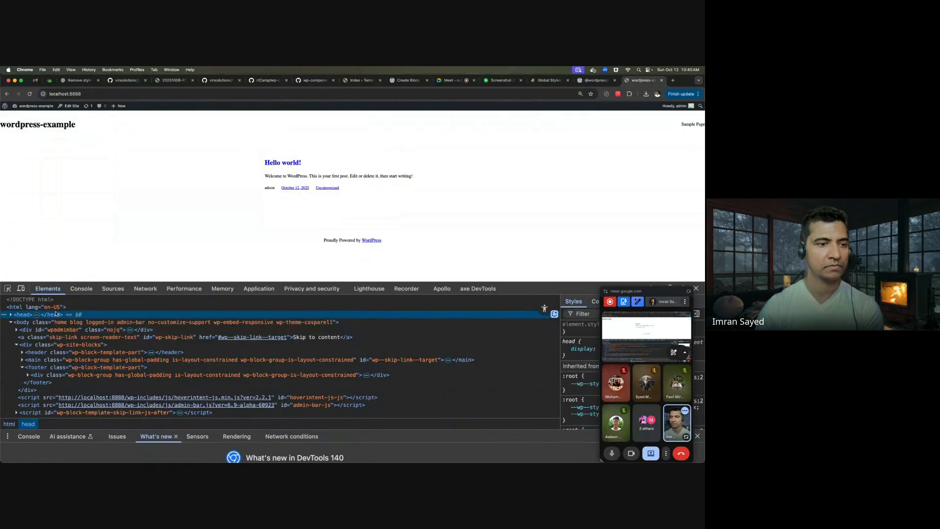
pyautogui.press('Down')
pyautogui.press('Down')
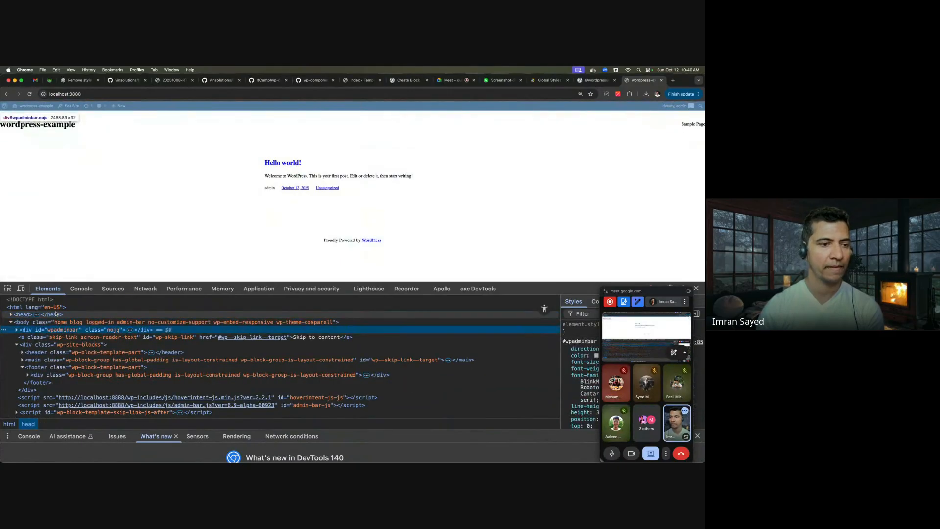
pyautogui.press('Down')
pyautogui.press('Down')
pyautogui.press('Down')
pyautogui.press('Right')
pyautogui.press('Down')
pyautogui.press('Right')
pyautogui.press('Down')
pyautogui.press('Right')
pyautogui.press('Down')
pyautogui.press('Down')
pyautogui.press('Up')
pyautogui.press('Right')
pyautogui.press('Down')
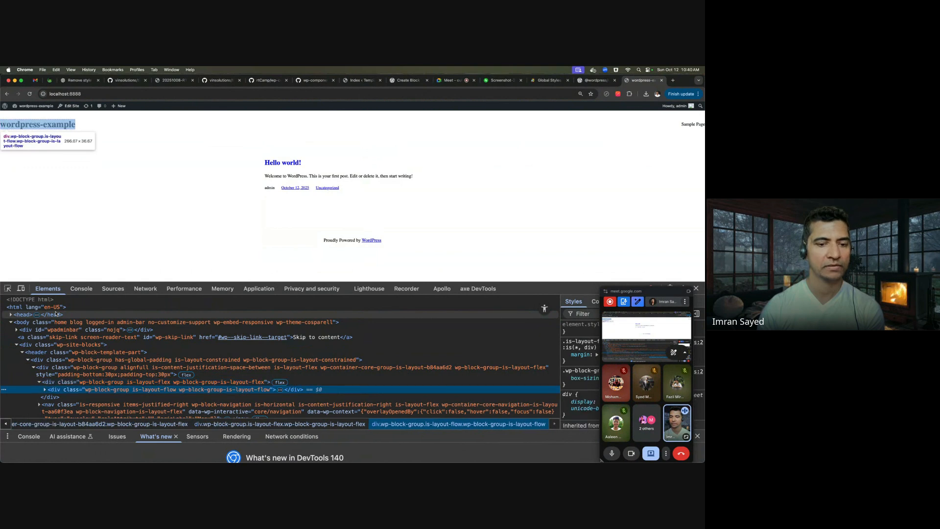
pyautogui.press('Down')
pyautogui.press('Down')
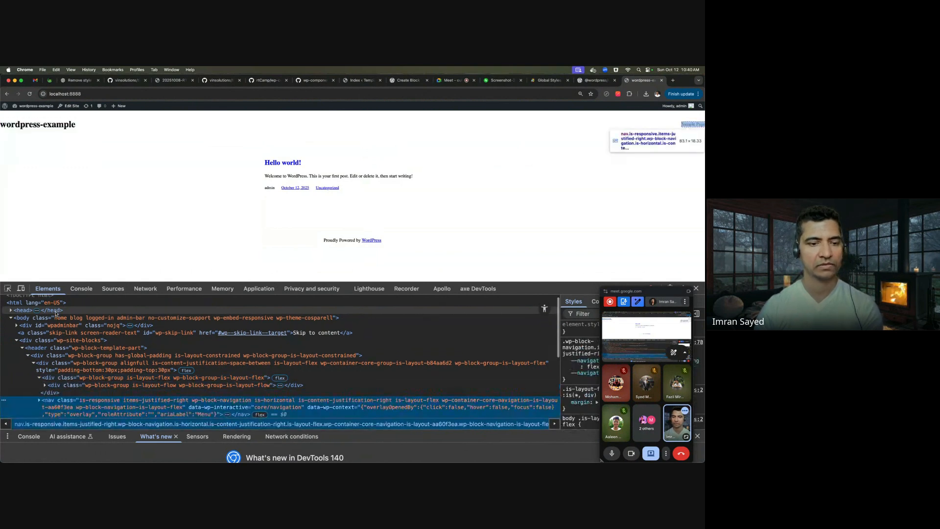
pyautogui.press('super+Tab')
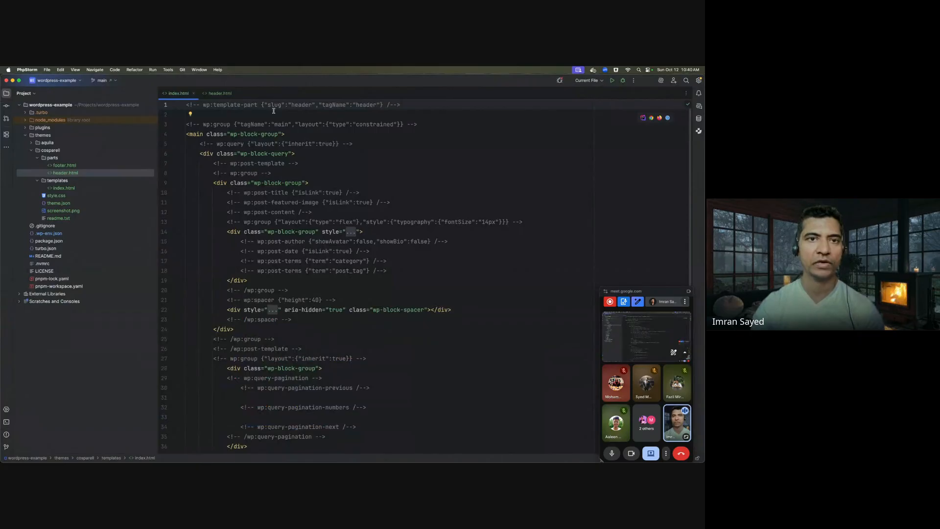
# - Check the header slug in index.html, then open parts/footer.html
pyautogui.doubleClick(302, 105)
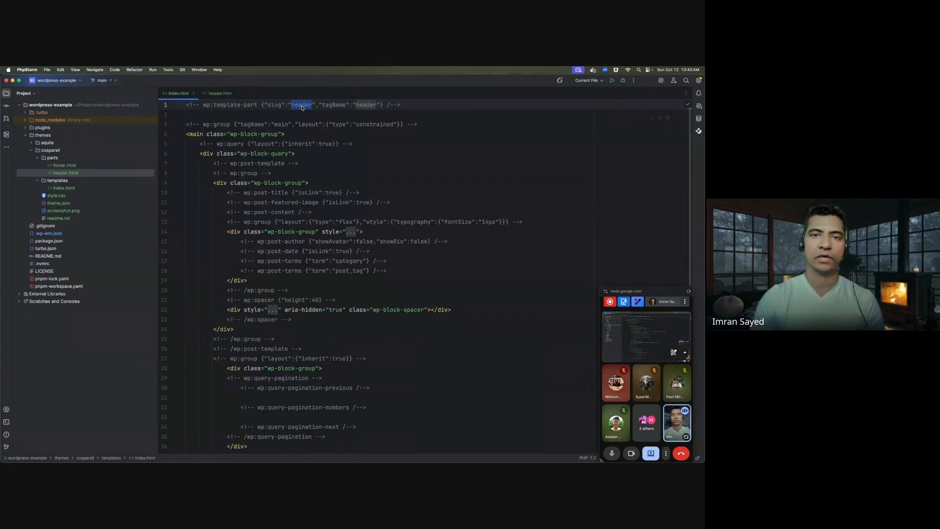
pyautogui.click(323, 124)
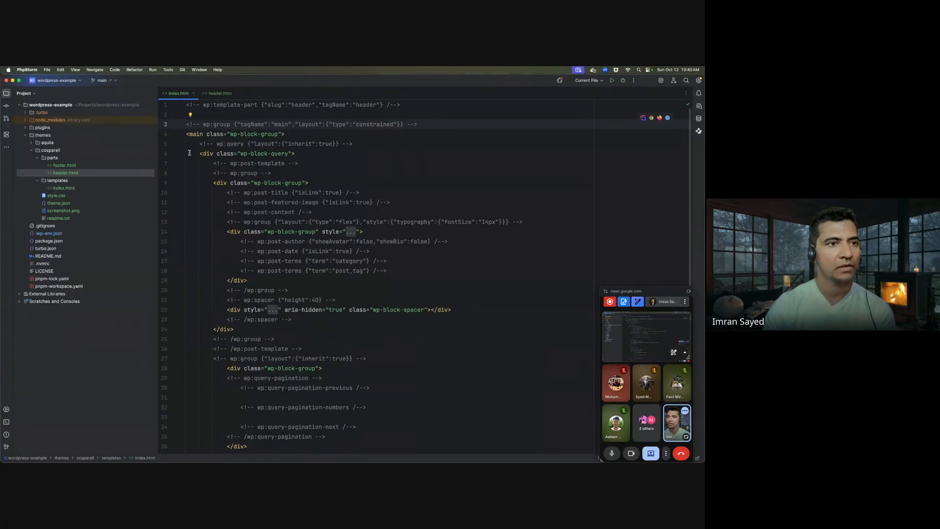
pyautogui.doubleClick(82, 167)
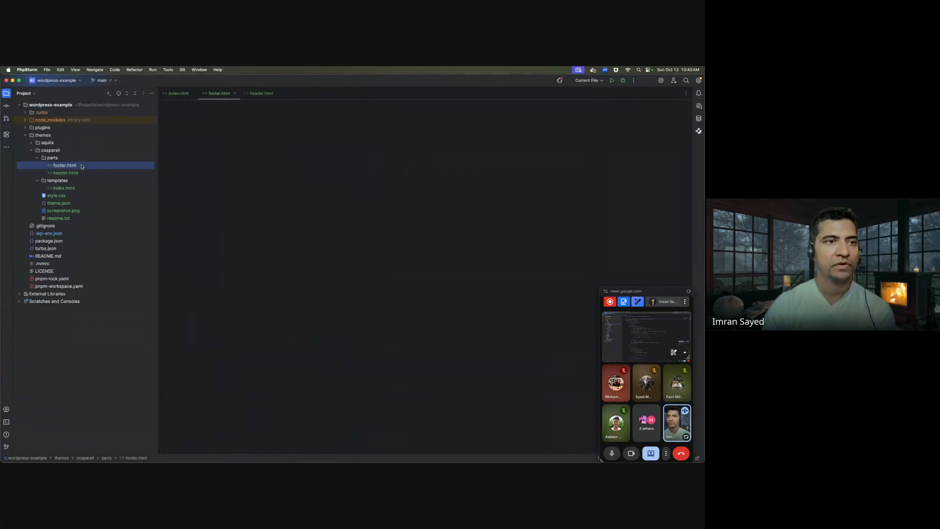
pyautogui.click(225, 169)
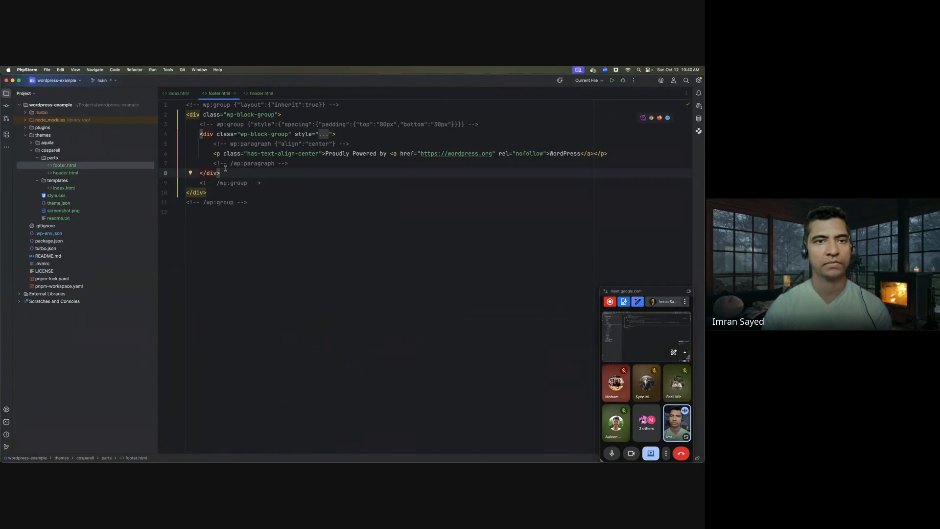
# - Select the footer template-part line at the end of index.html and return to Chrome
pyautogui.click(179, 93)
pyautogui.scroll(-8, 280, 284)
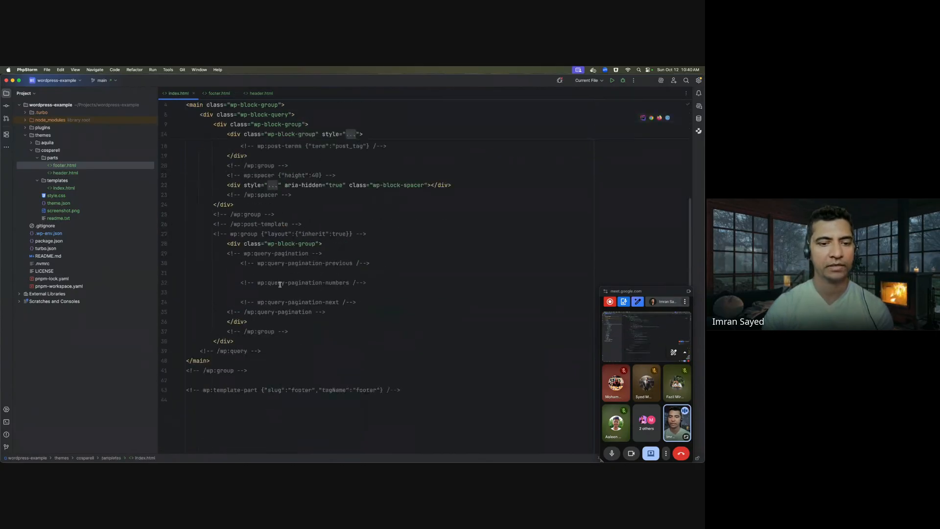
pyautogui.click(429, 385)
pyautogui.press('Down')
pyautogui.press('shift+super+Right')
pyautogui.press('super+Tab')
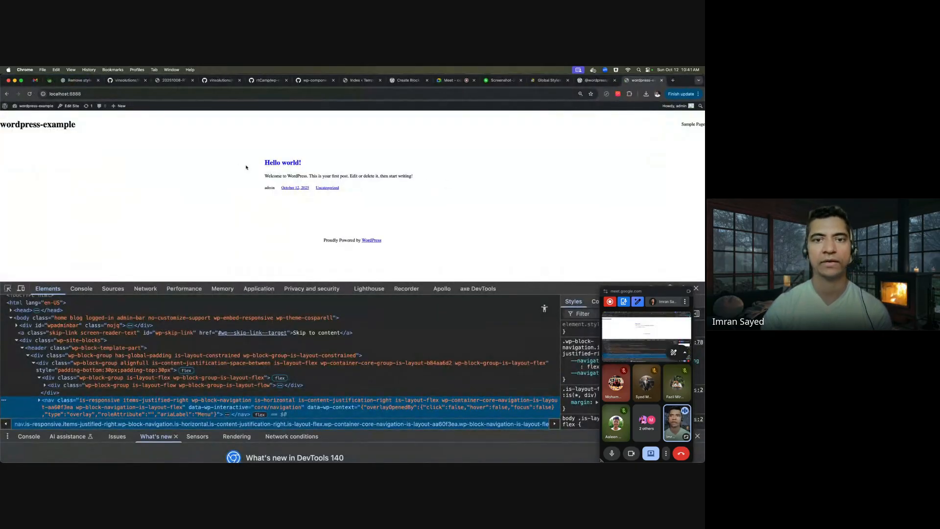
# - Close DevTools and open the Cosparell Index template via Appearance > Editor > Templates
pyautogui.click(695, 288)
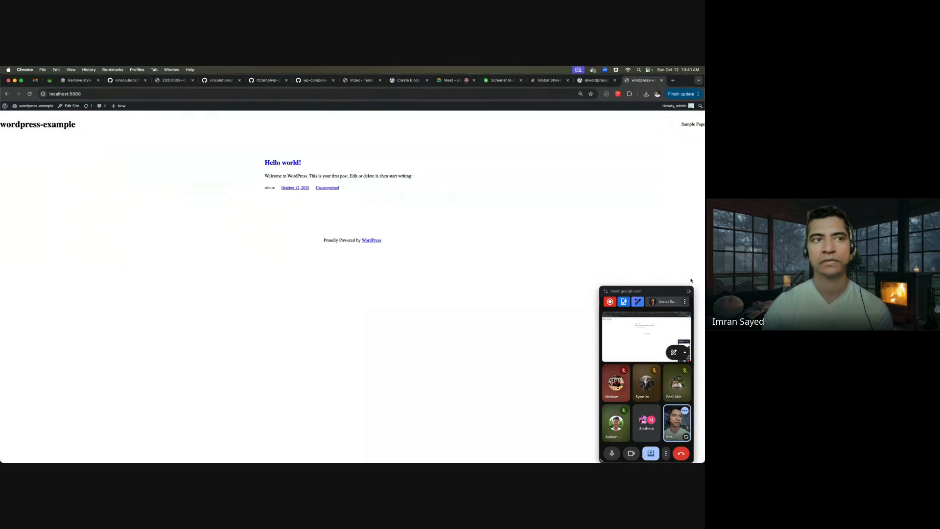
pyautogui.click(22, 116)
pyautogui.moveTo(24, 221)
pyautogui.click(62, 213)
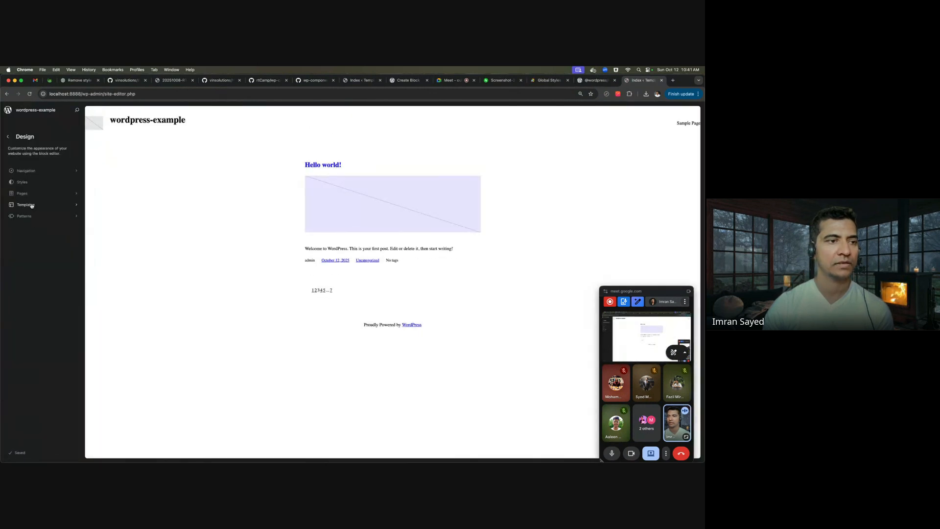
pyautogui.click(25, 204)
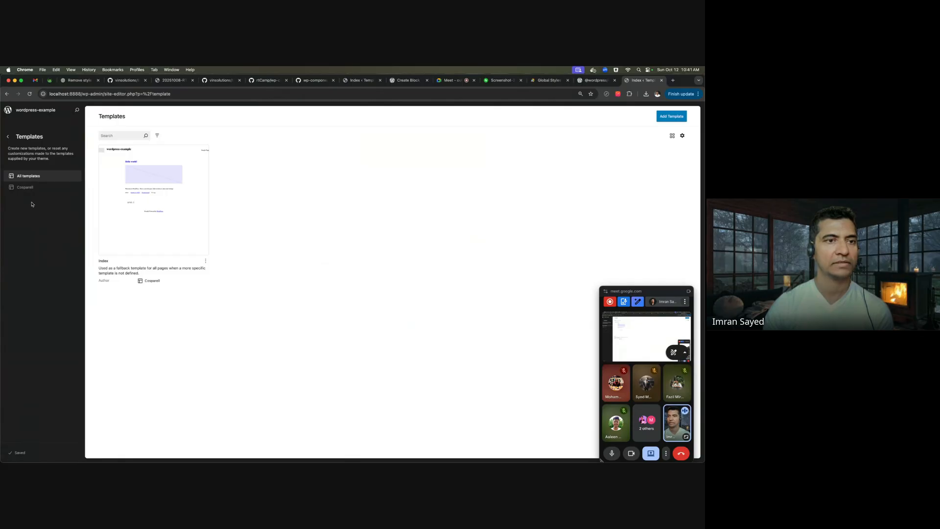
pyautogui.click(35, 187)
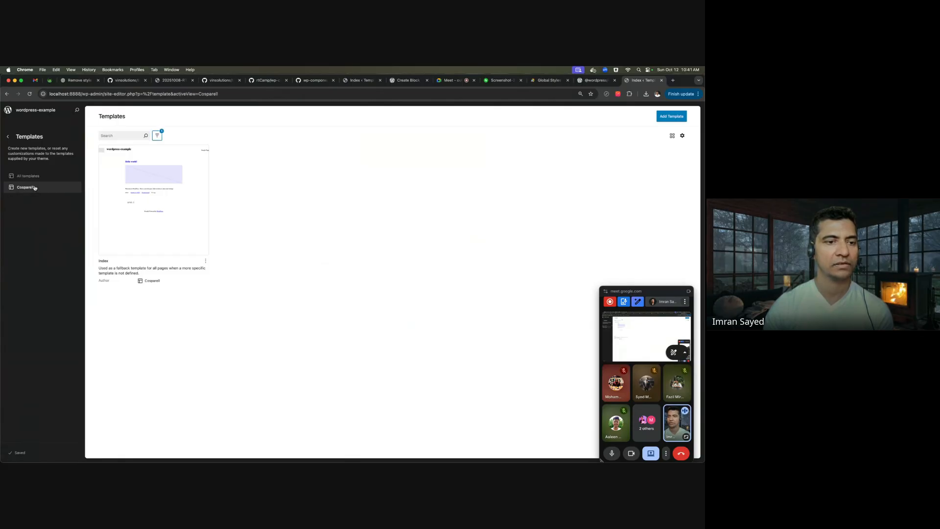
pyautogui.click(44, 179)
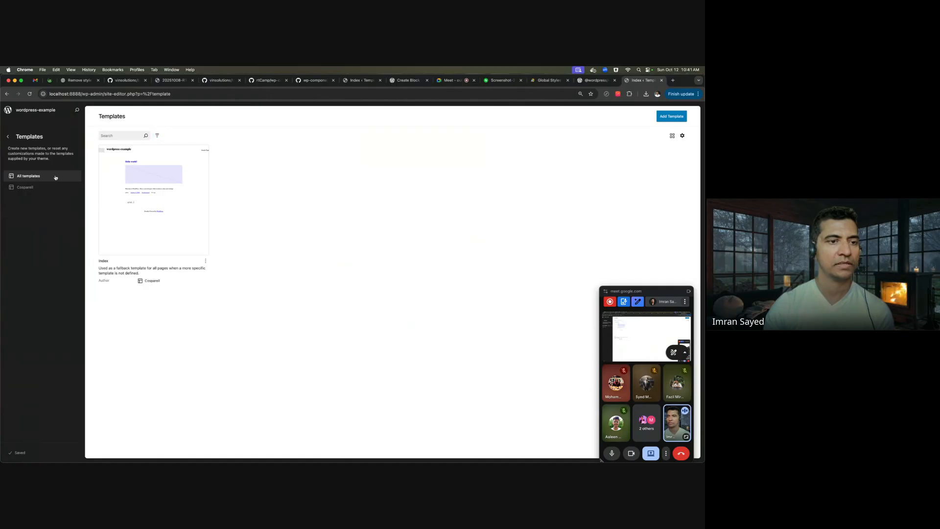
pyautogui.click(127, 189)
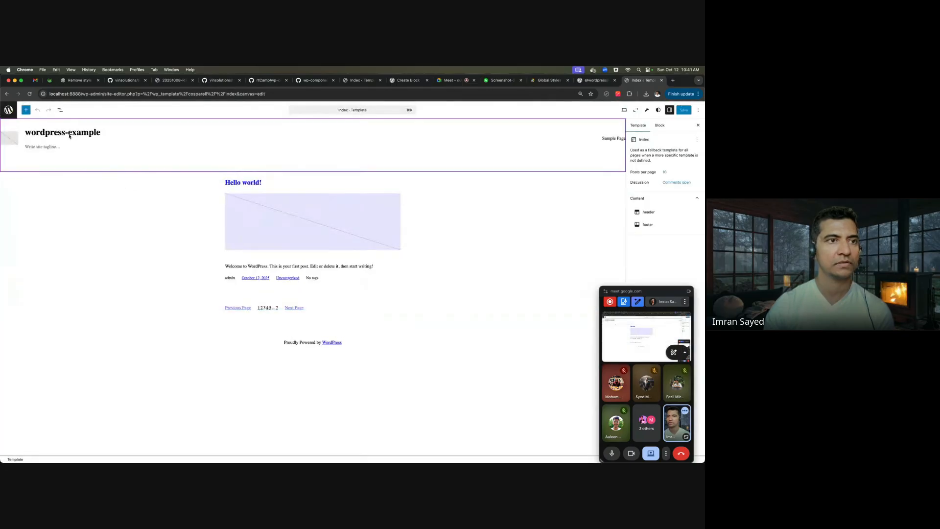
pyautogui.click(109, 140)
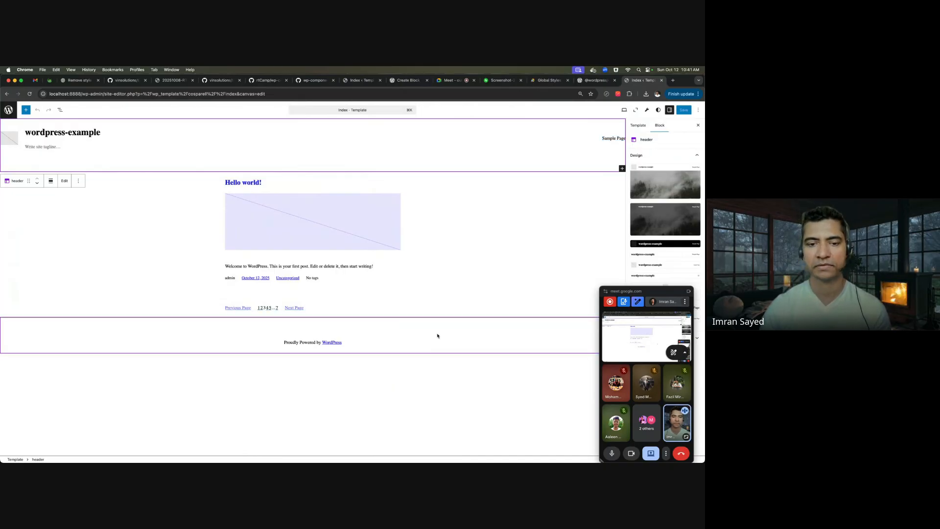
# - Select the footer part and the posts Group block, then switch the Index template to Code editor
pyautogui.click(436, 340)
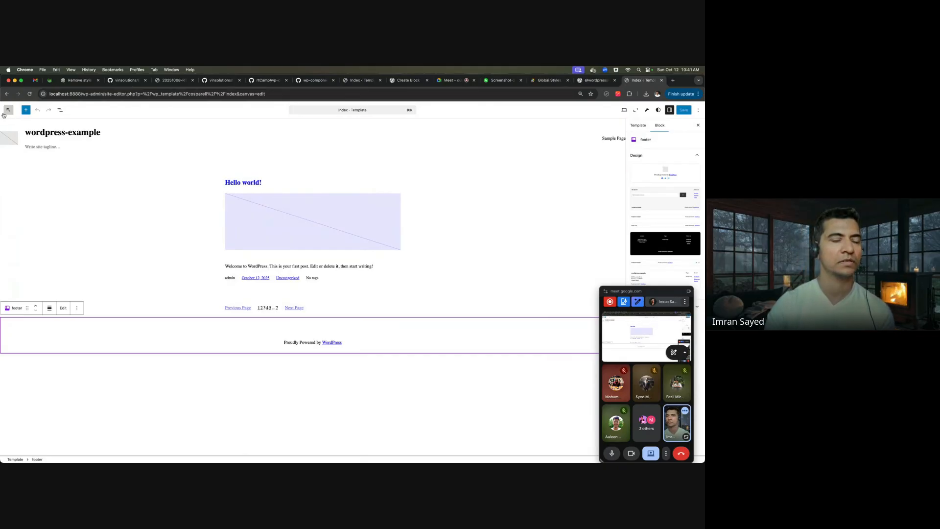
pyautogui.click(131, 216)
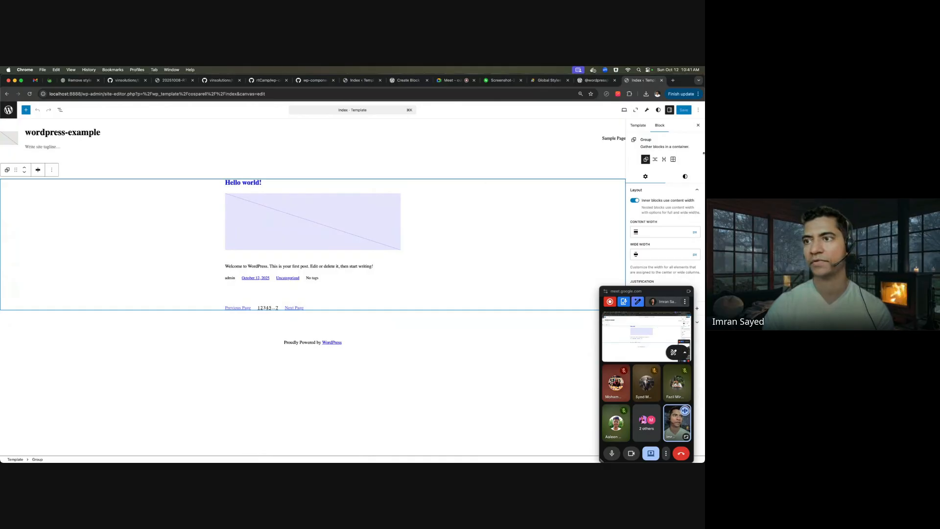
pyautogui.click(698, 110)
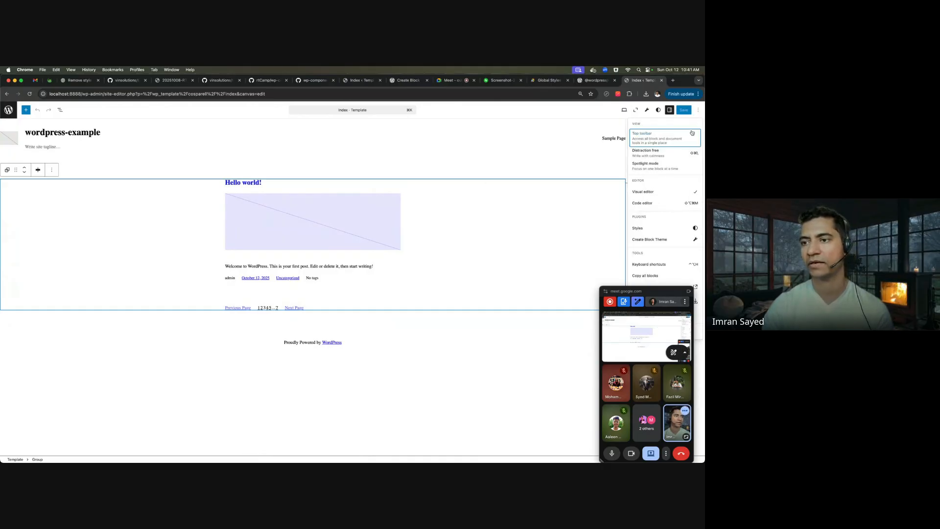
pyautogui.click(679, 205)
# - Compare the Index template's code in Chrome against index.html in PhpStorm
pyautogui.click(222, 241)
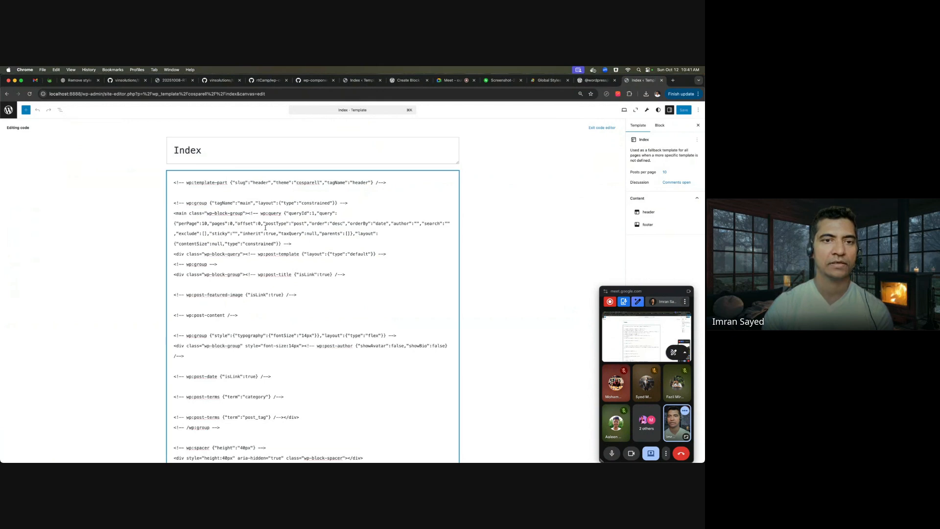
pyautogui.press('super+Tab')
pyautogui.click(68, 189)
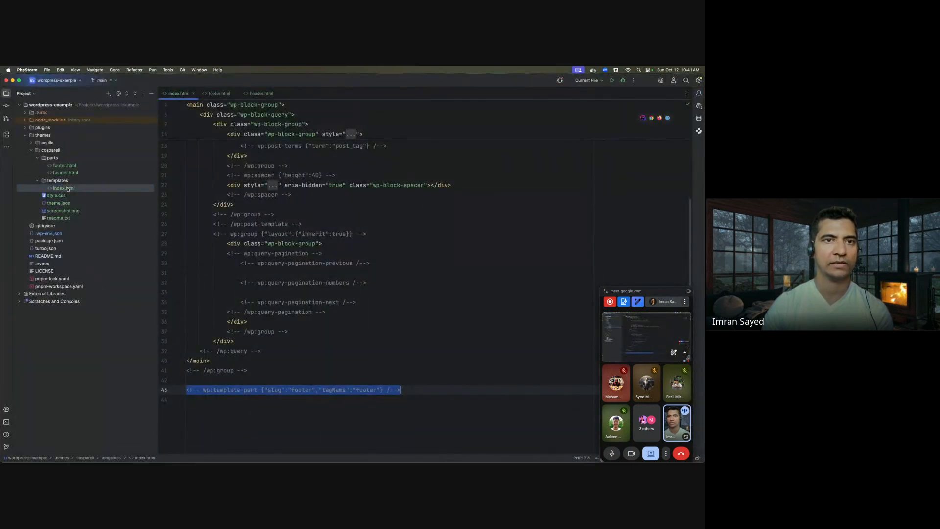
pyautogui.click(292, 175)
pyautogui.scroll(5, 291, 177)
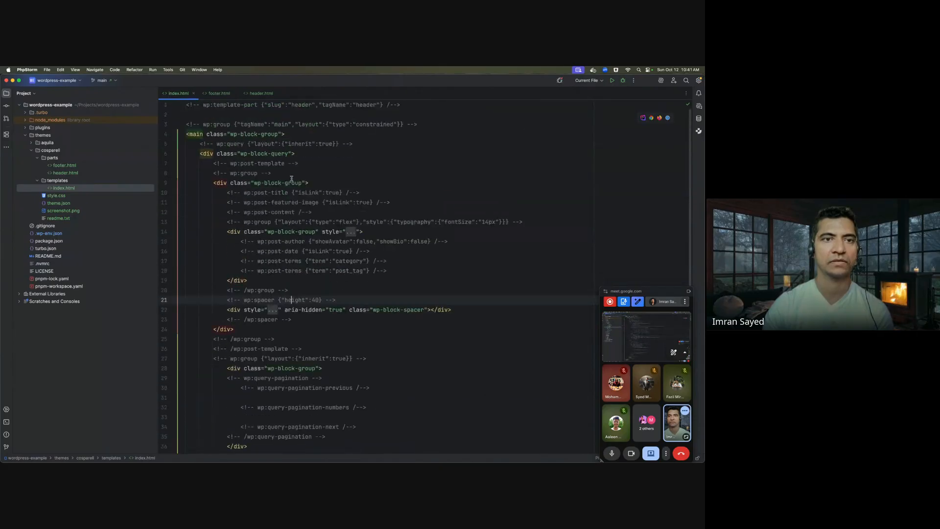
pyautogui.press('super+Tab')
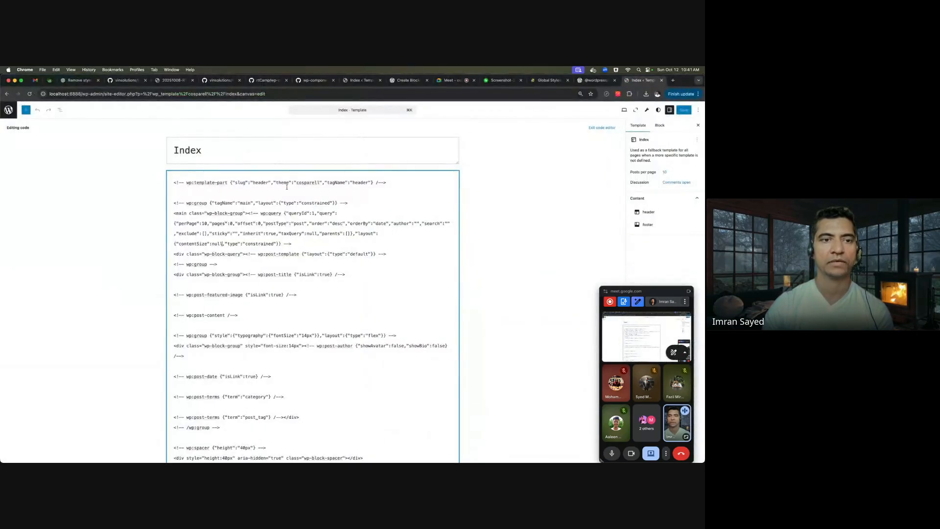
pyautogui.press('super+Tab')
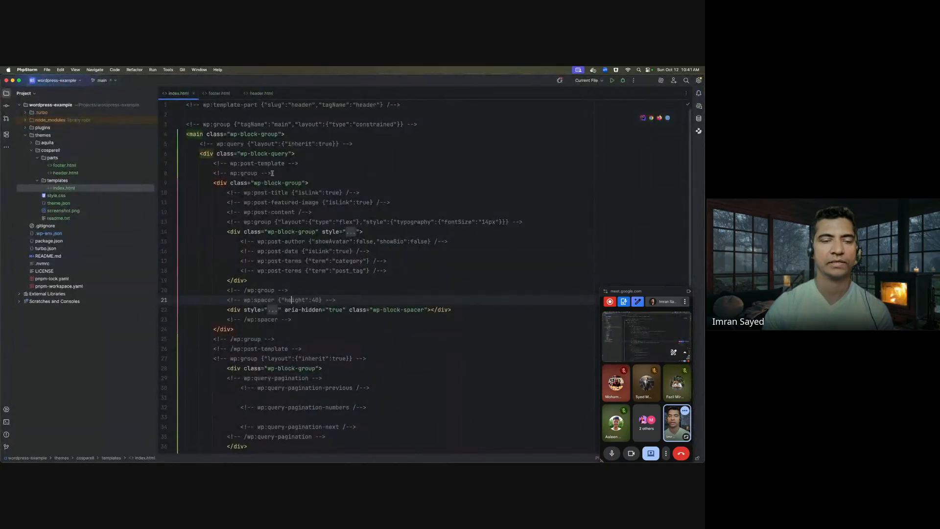
pyautogui.press('super+Tab')
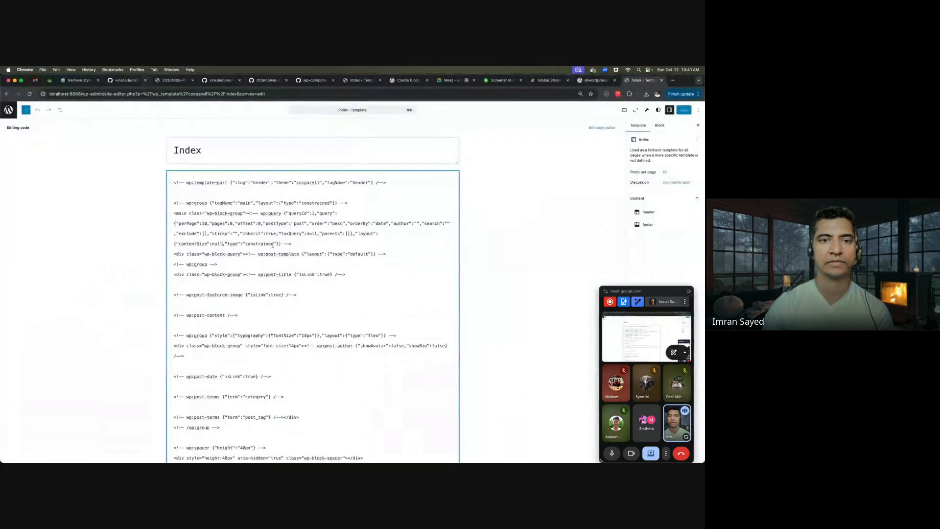
# - Toggle between Visual and Code editor, close the settings panel, and exit to the Templates list
pyautogui.click(698, 109)
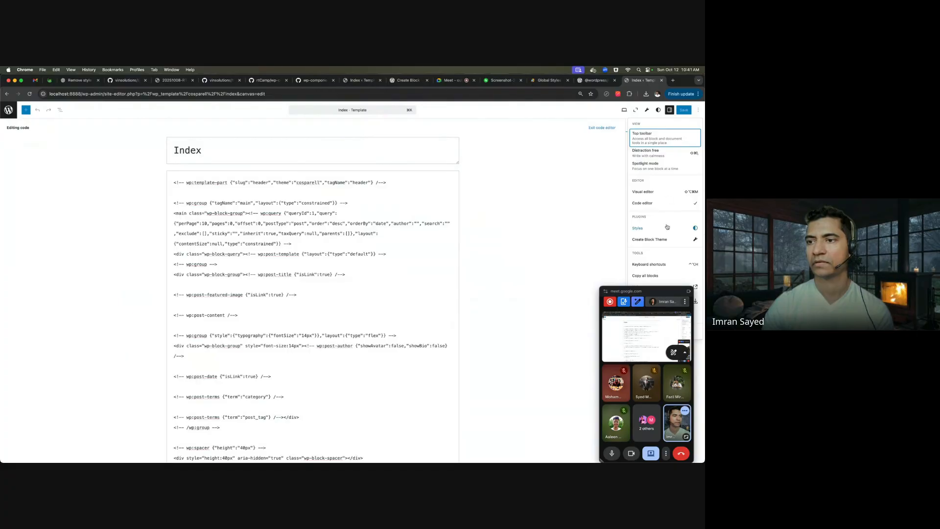
pyautogui.click(661, 192)
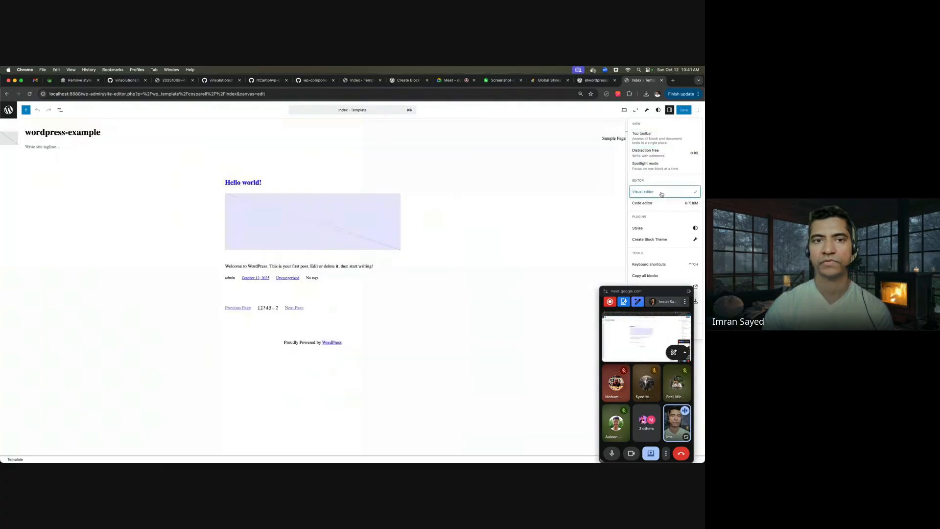
pyautogui.click(238, 148)
pyautogui.click(698, 110)
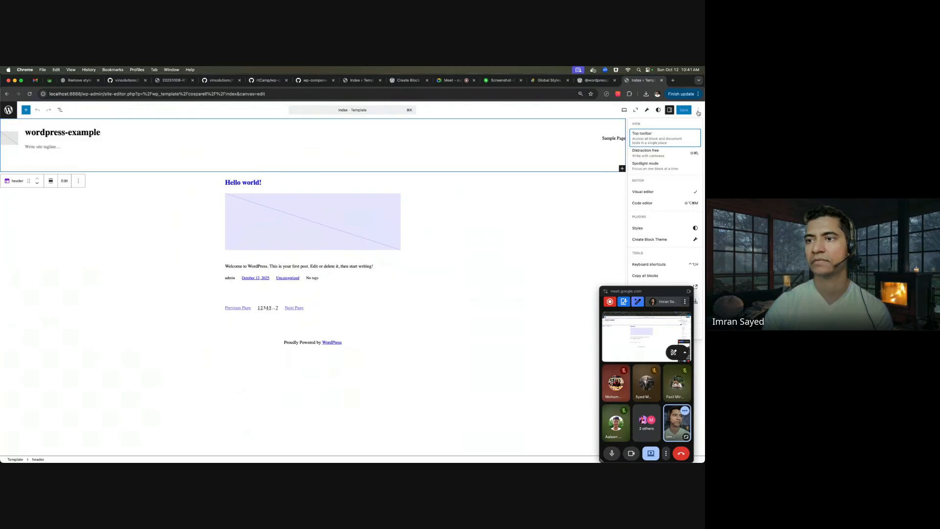
pyautogui.click(655, 204)
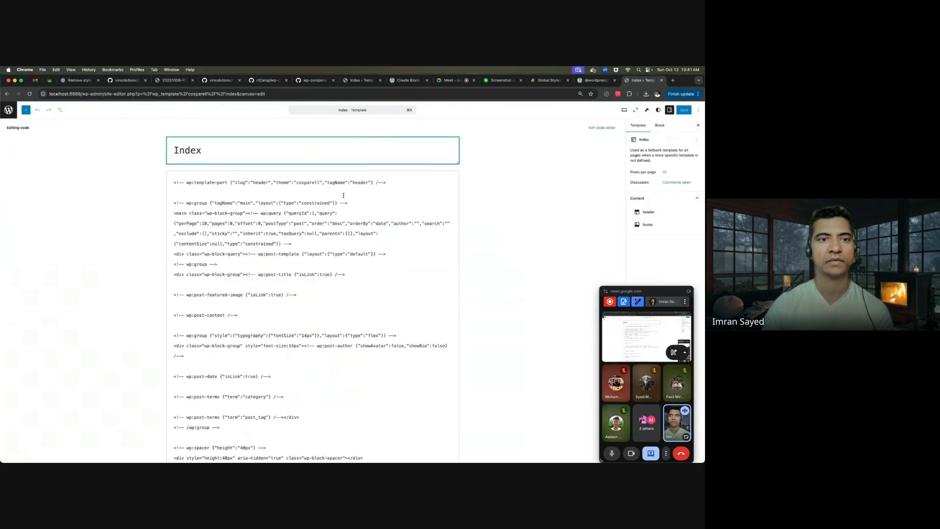
pyautogui.click(698, 126)
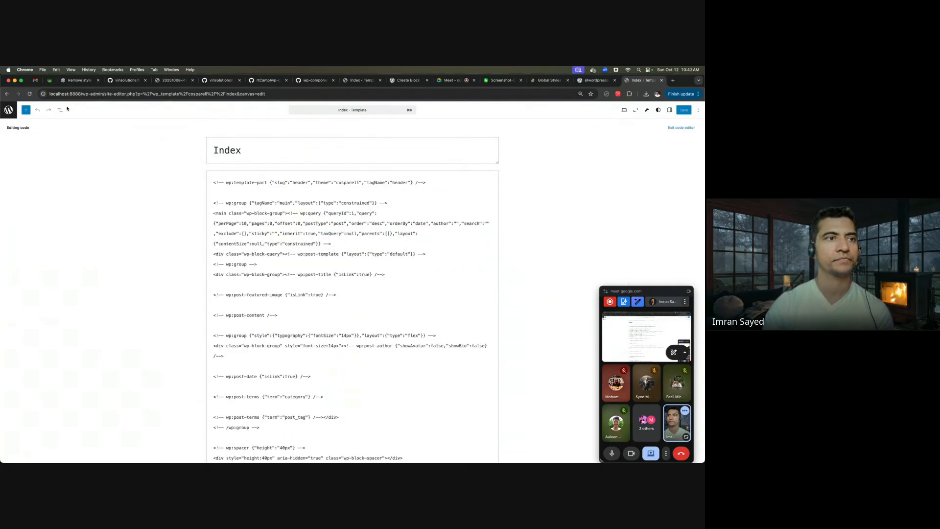
pyautogui.click(8, 109)
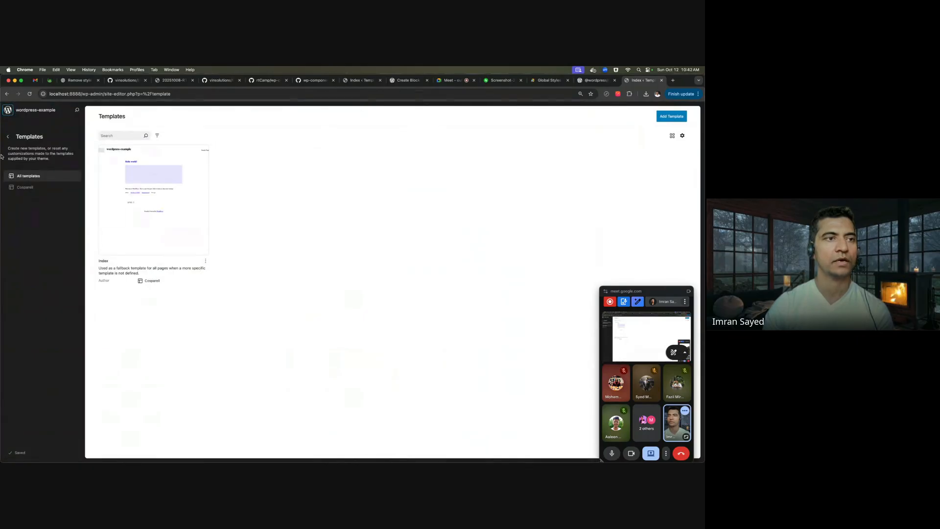
# - Go back to Design and browse the Header and Footer template parts under Patterns
pyautogui.click(7, 137)
pyautogui.press('super+Tab')
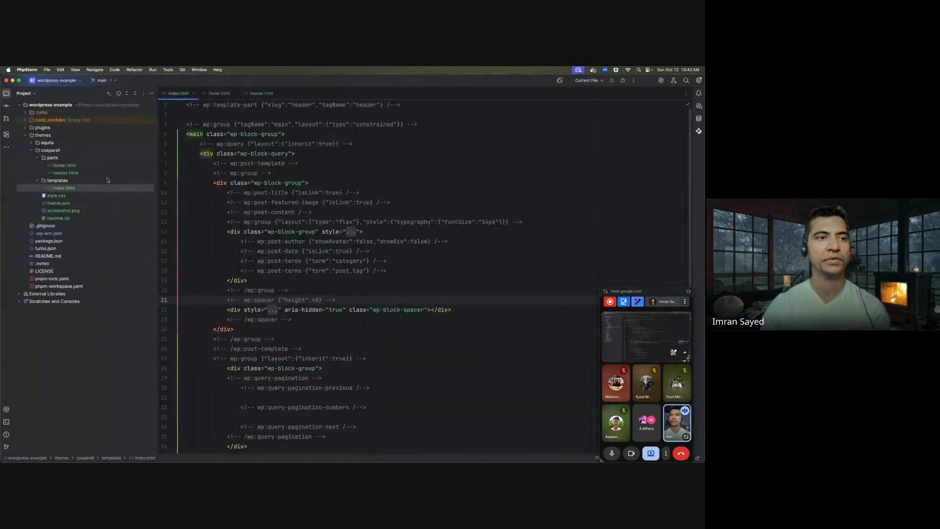
pyautogui.press('super+Tab')
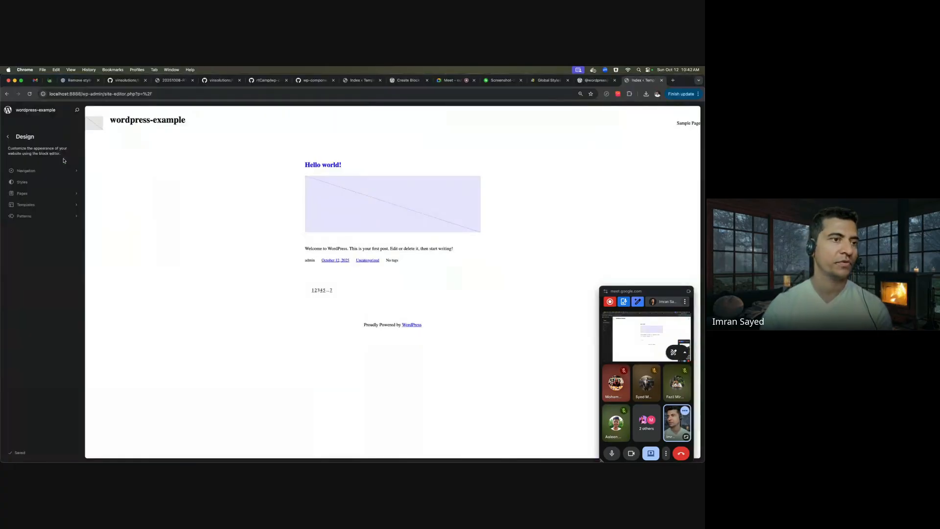
pyautogui.click(54, 215)
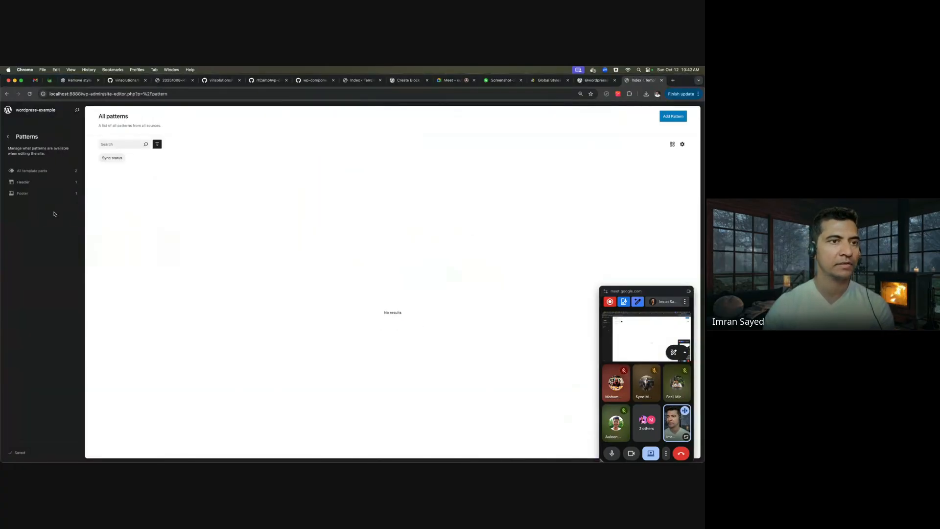
pyautogui.click(45, 181)
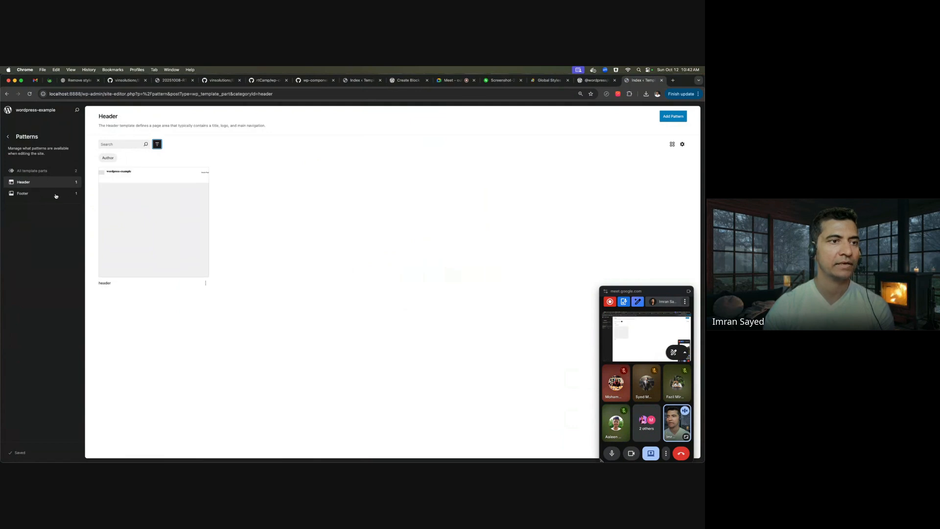
pyautogui.click(55, 195)
pyautogui.click(48, 182)
pyautogui.click(49, 194)
pyautogui.click(48, 182)
pyautogui.click(49, 193)
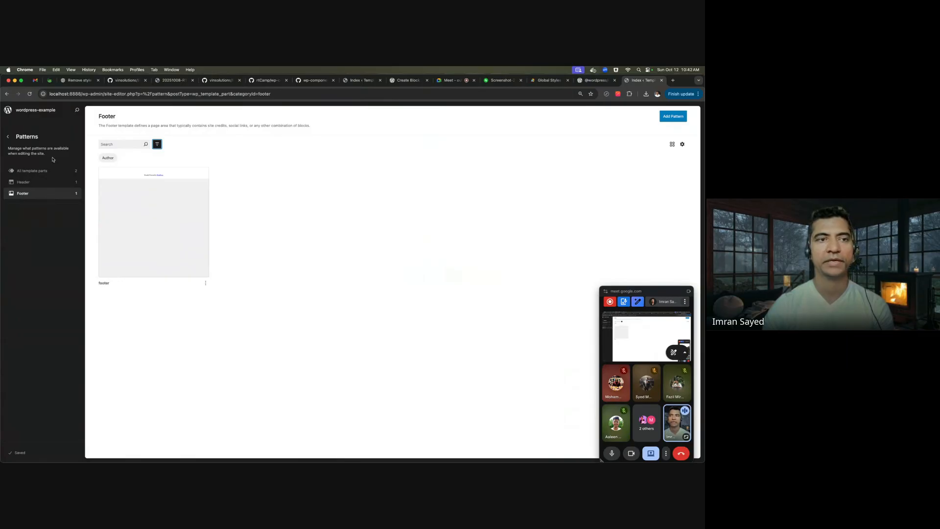
# - Add a new template part named 'Header Secondary' assigned to the Header area
pyautogui.click(673, 117)
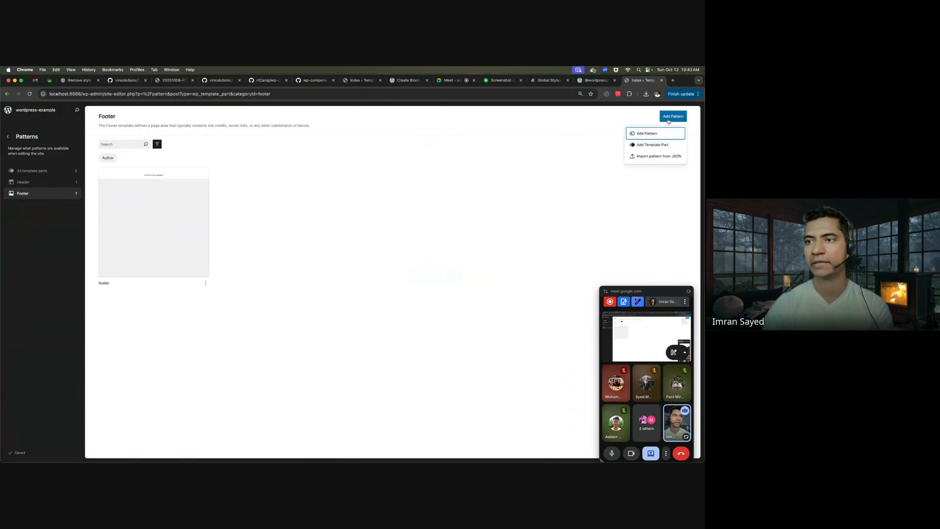
pyautogui.scroll(5, 655, 146)
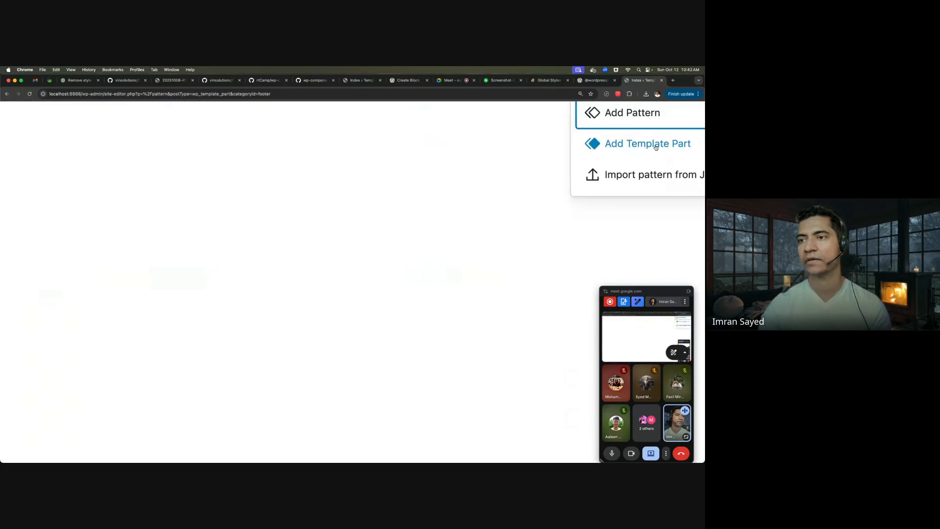
pyautogui.scroll(-5, 644, 146)
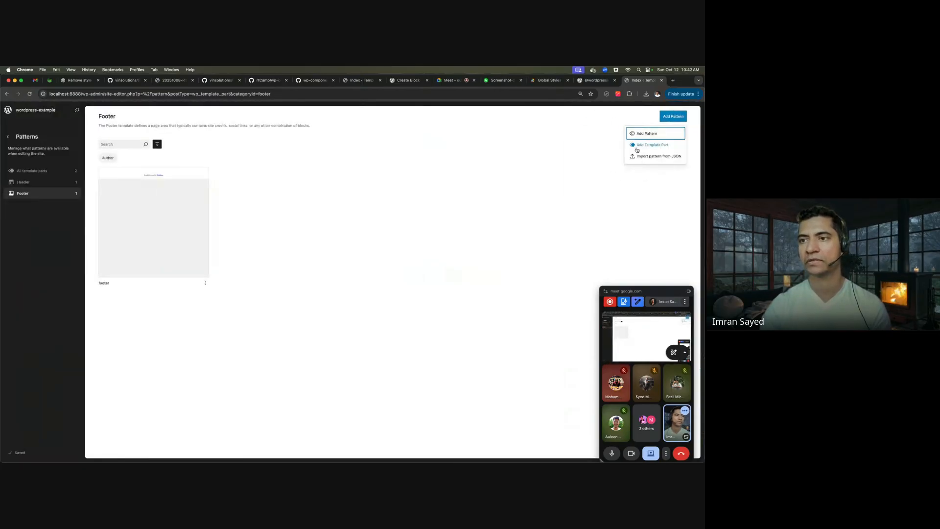
pyautogui.click(653, 145)
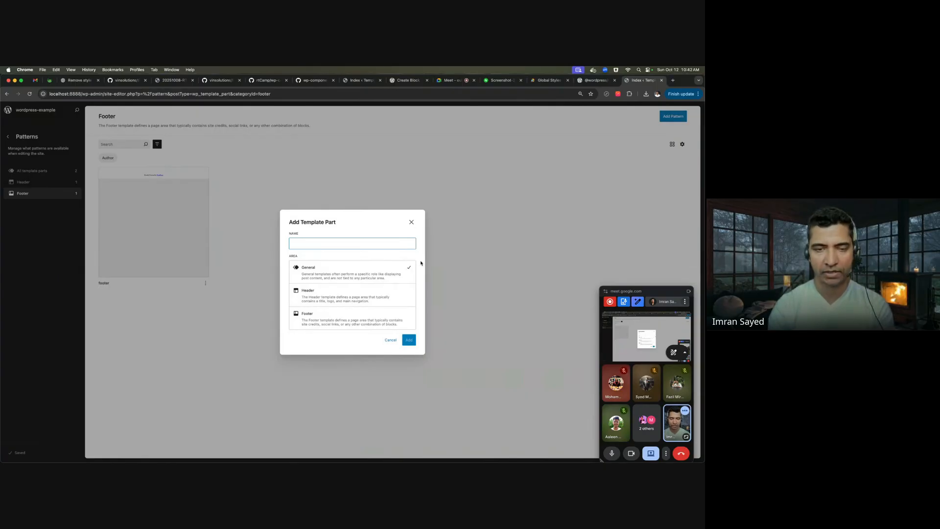
pyautogui.write('Header Secodary')
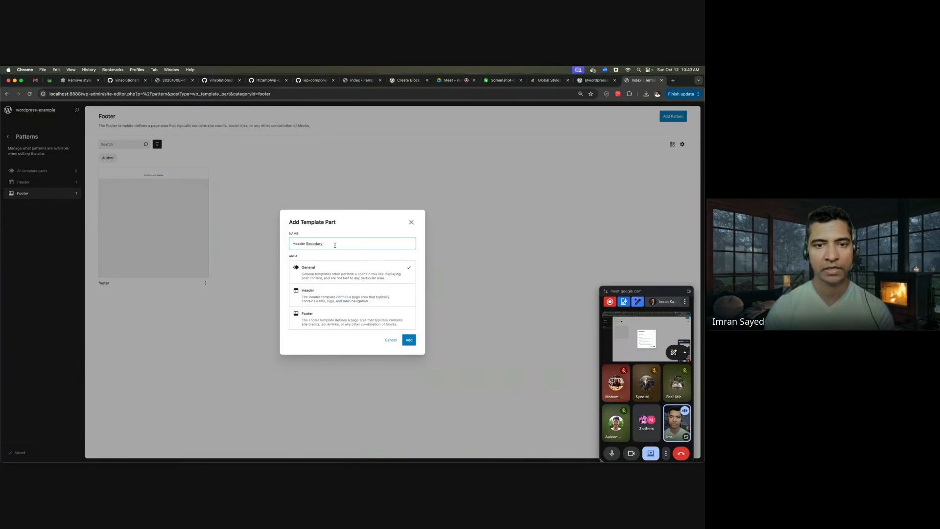
pyautogui.click(314, 244)
pyautogui.write('n')
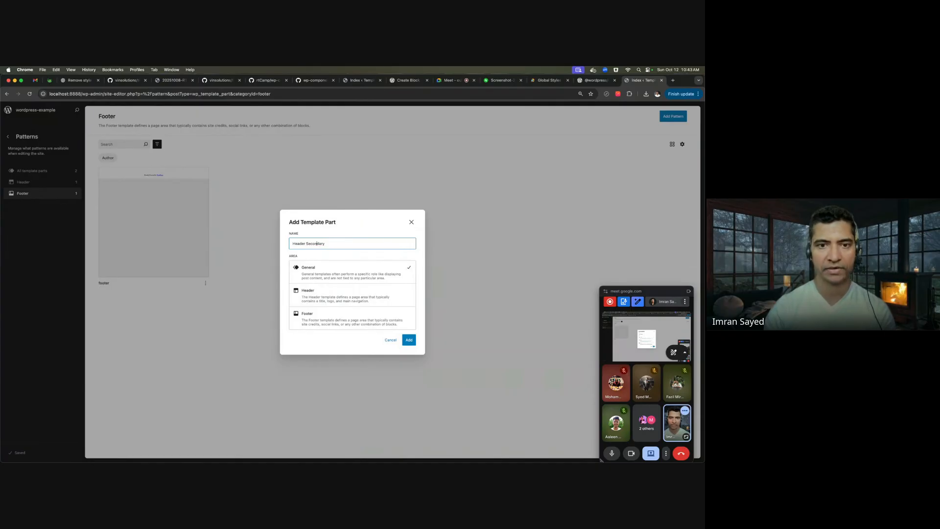
pyautogui.click(349, 294)
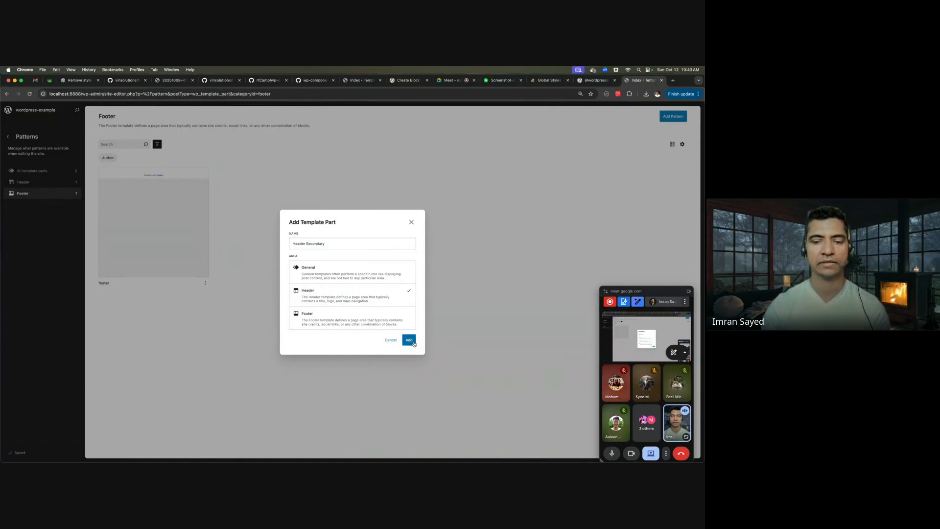
pyautogui.click(413, 344)
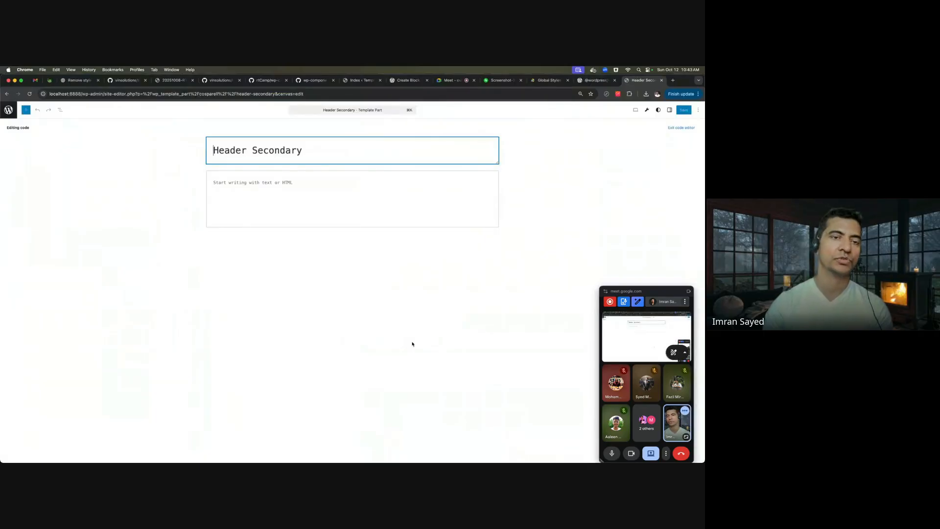
# - Check the header and footer area values under templateParts in theme.json, then return to Chrome
pyautogui.press('super+Tab')
pyautogui.doubleClick(60, 203)
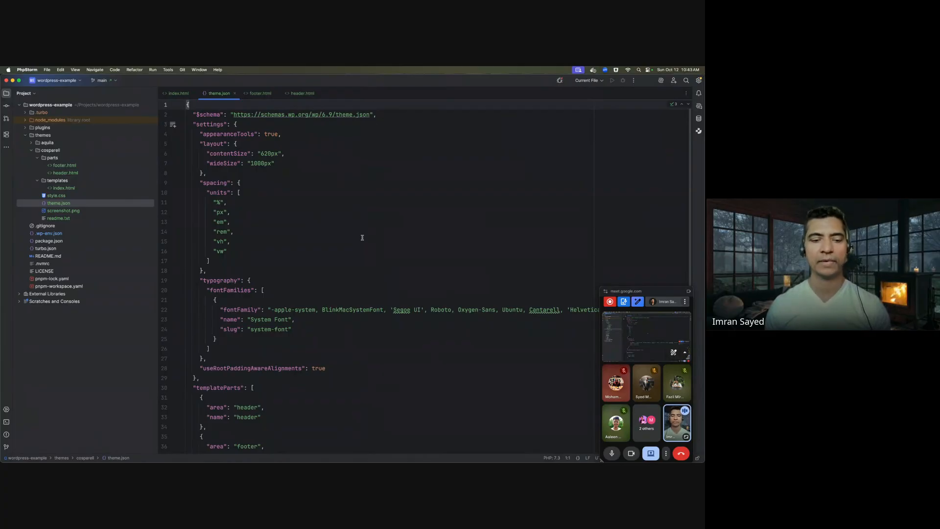
pyautogui.scroll(-5, 362, 237)
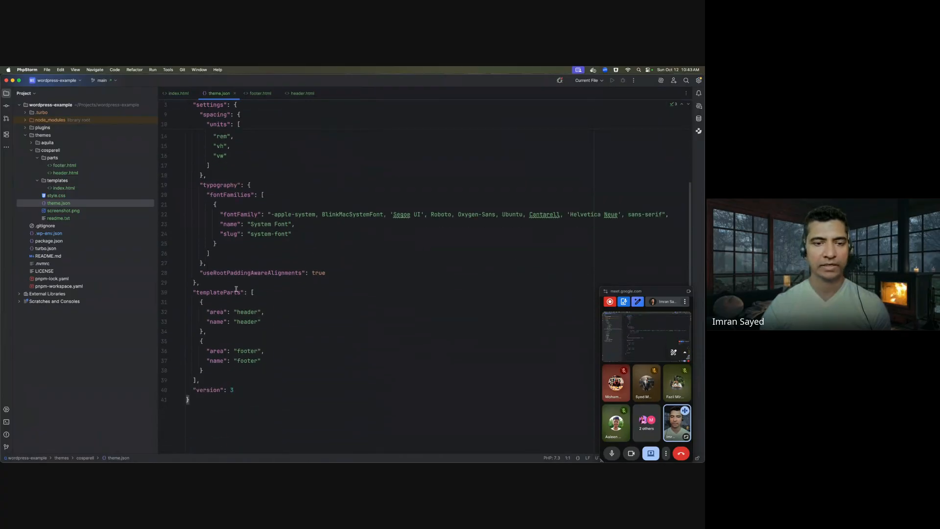
pyautogui.scroll(10, 247, 308)
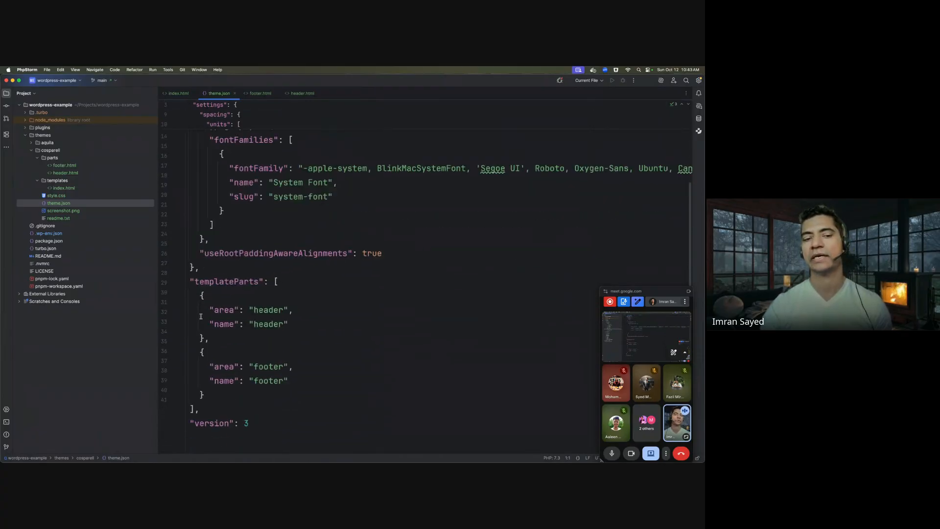
pyautogui.scroll(-3, 281, 321)
pyautogui.doubleClick(316, 217)
pyautogui.doubleClick(312, 288)
pyautogui.press('super+Tab')
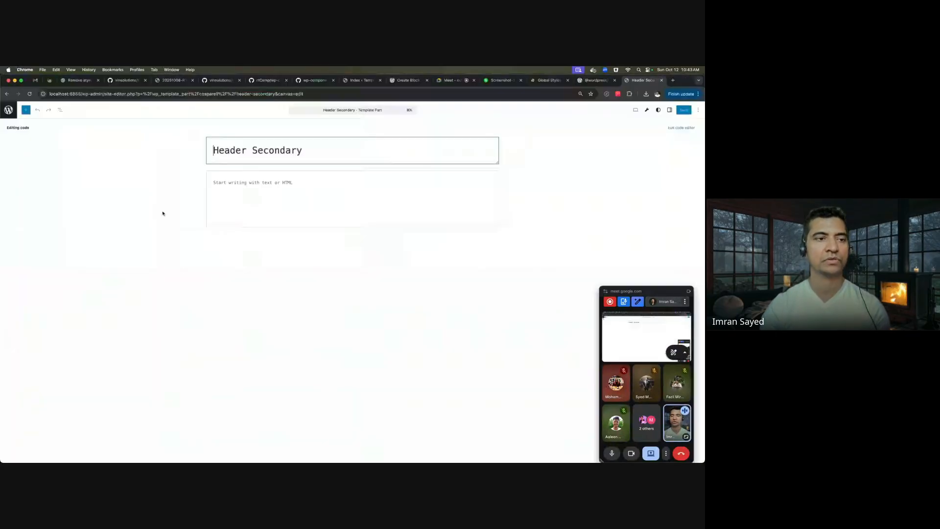
# - Open the Header Secondary template part and clear its title
pyautogui.click(9, 109)
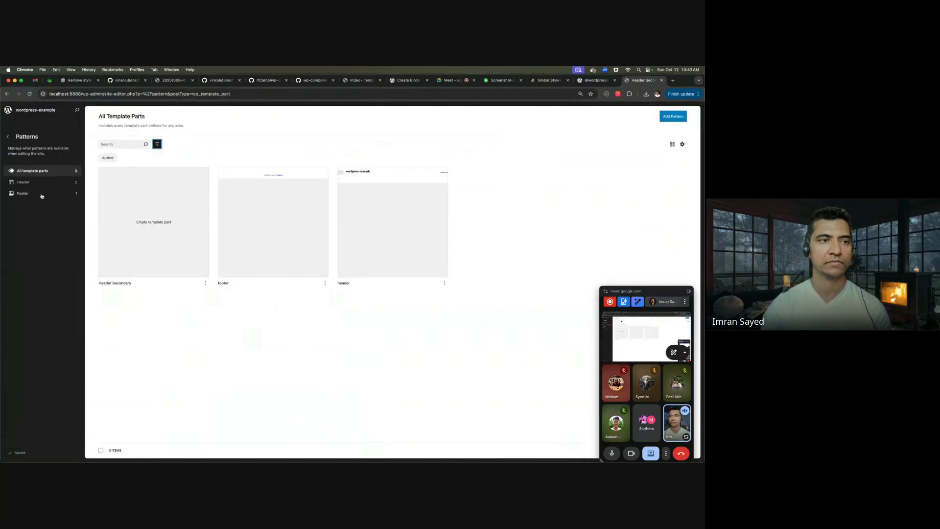
pyautogui.press('super+Tab')
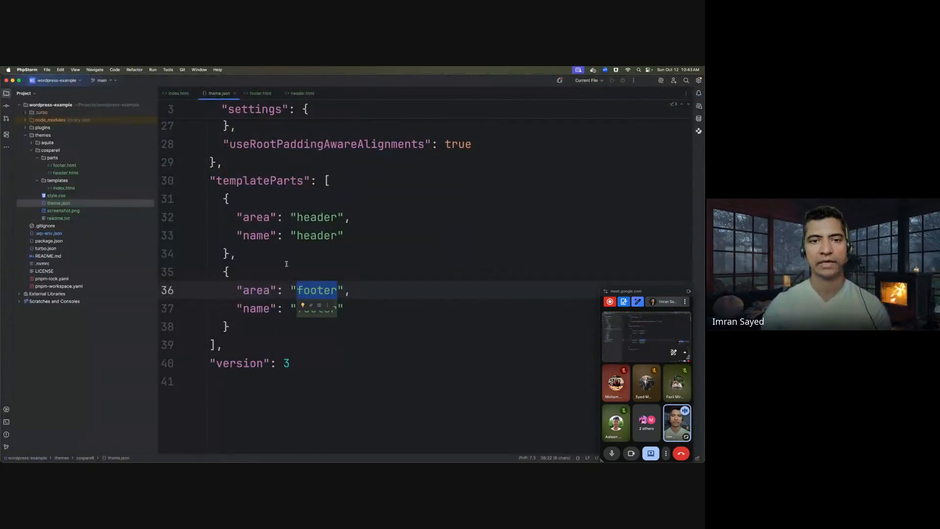
pyautogui.press('super+Tab')
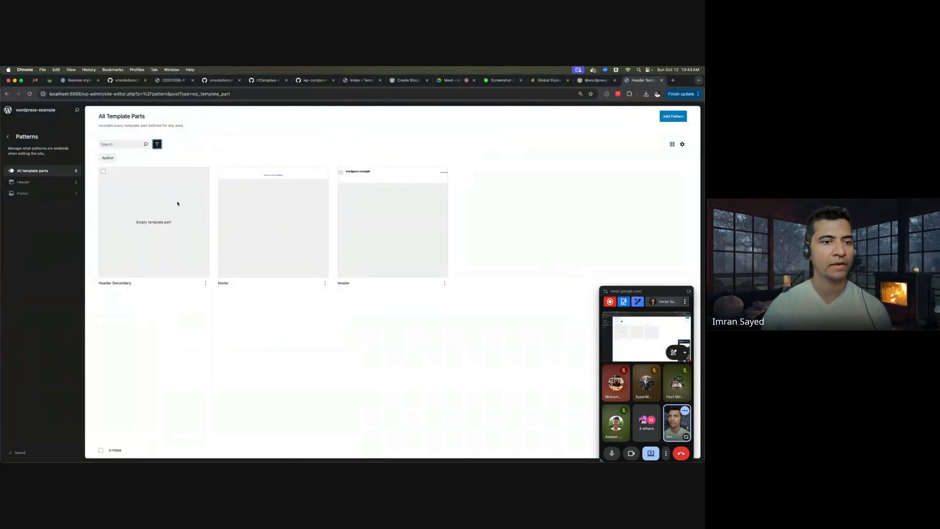
pyautogui.click(159, 224)
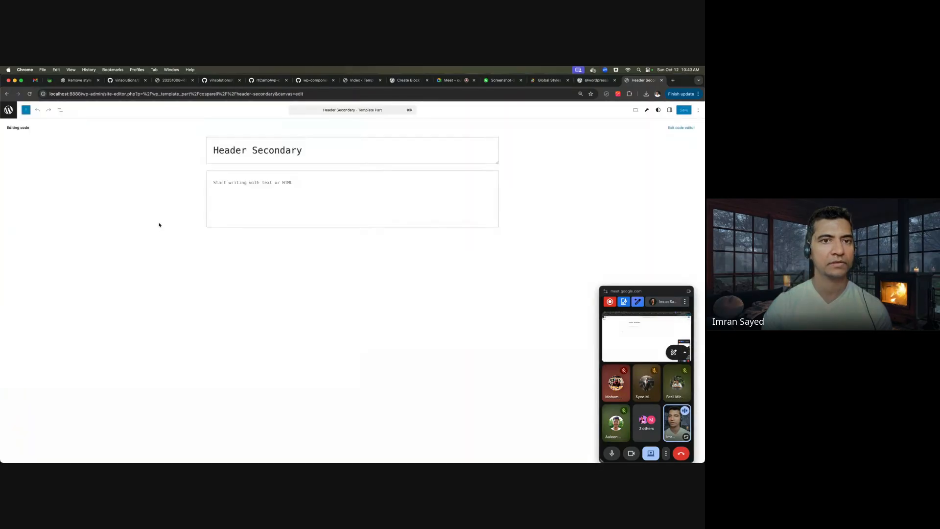
pyautogui.click(341, 151)
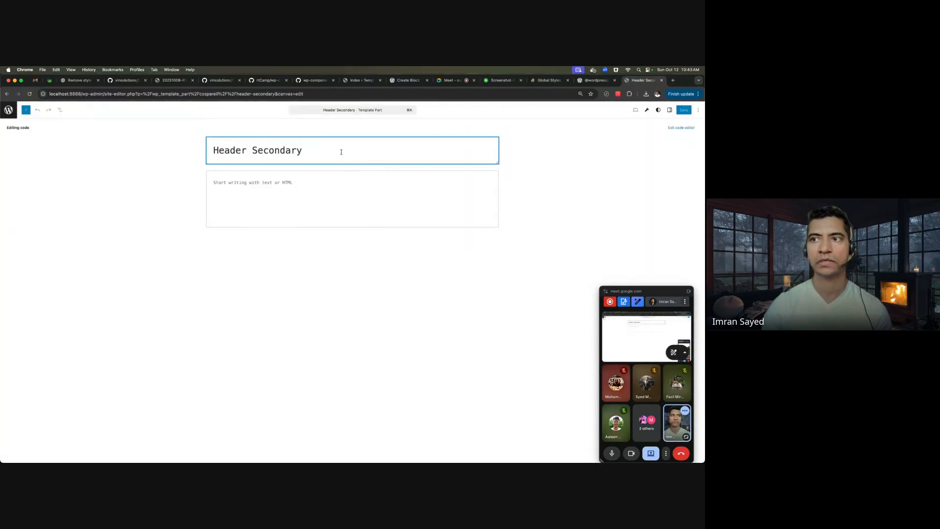
pyautogui.press('super+a')
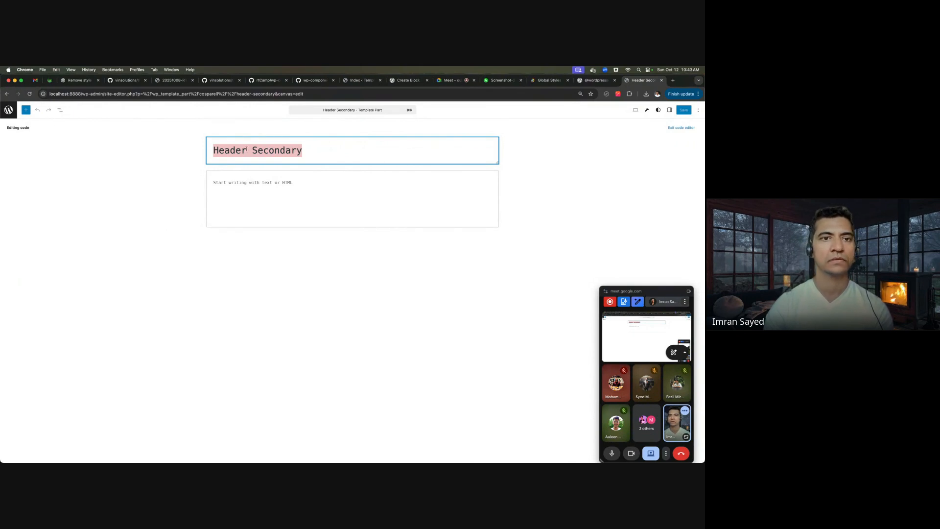
pyautogui.press('BackSpace')
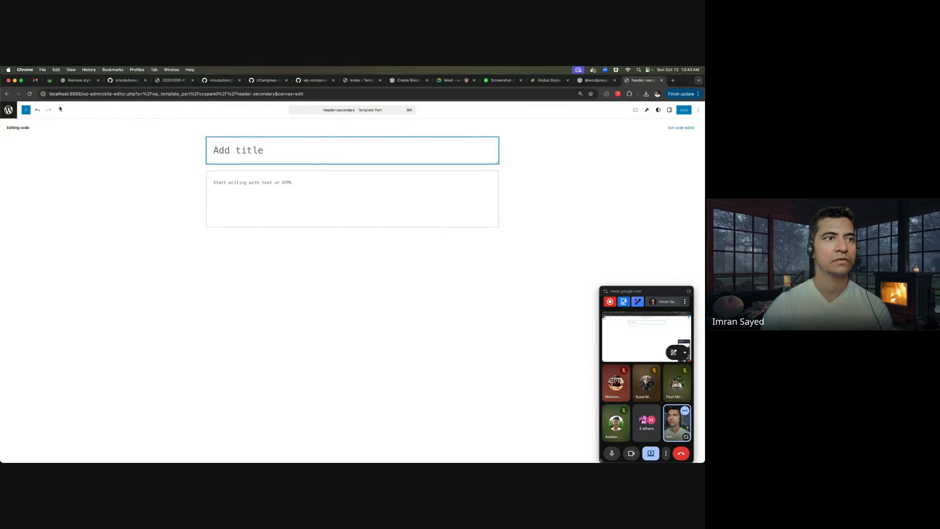
# - Delete Header Secondary from All Template Parts and confirm, leaving only footer and header
pyautogui.click(8, 110)
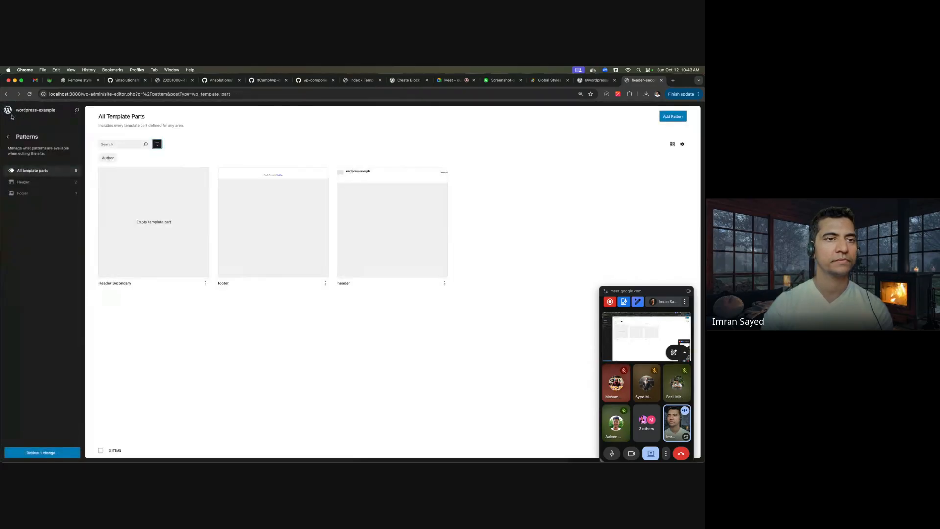
pyautogui.click(205, 283)
pyautogui.click(186, 330)
pyautogui.click(405, 286)
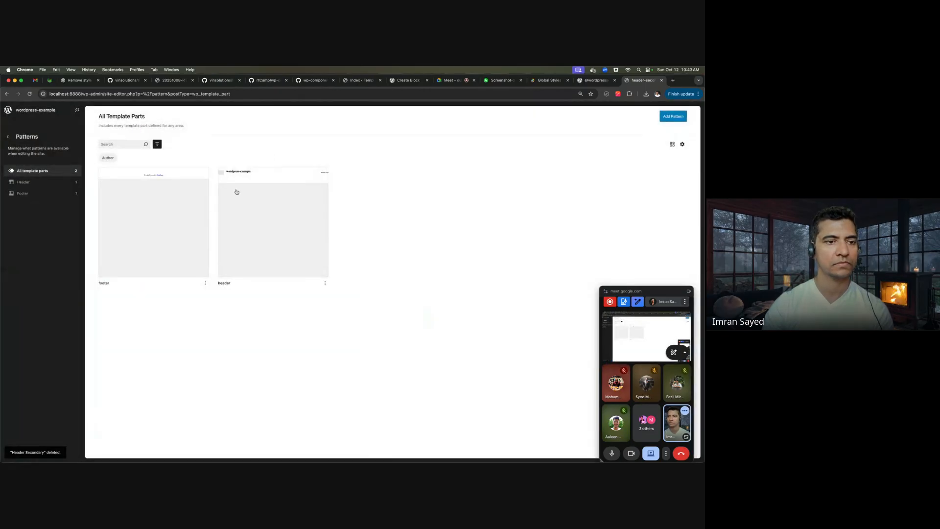
pyautogui.click(672, 118)
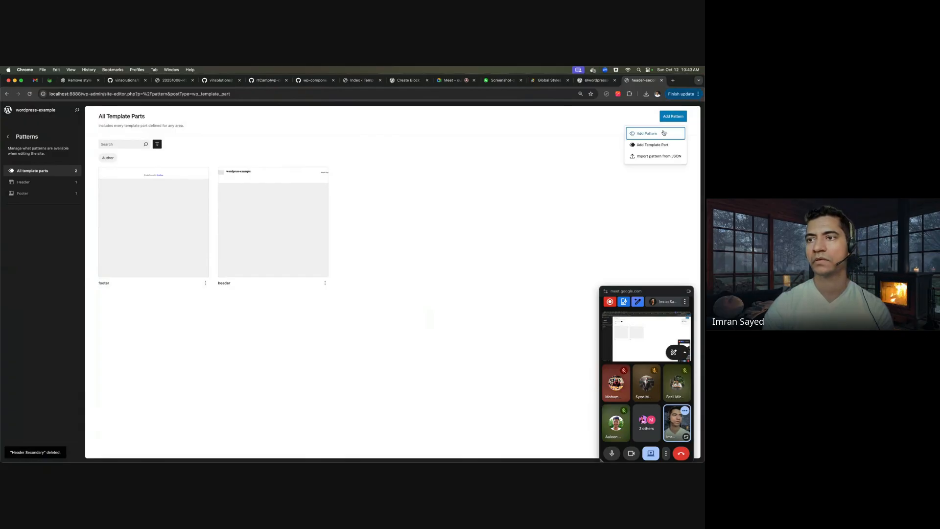
# - Create a new template part named 'Header Secondary' in the Header area
pyautogui.click(651, 145)
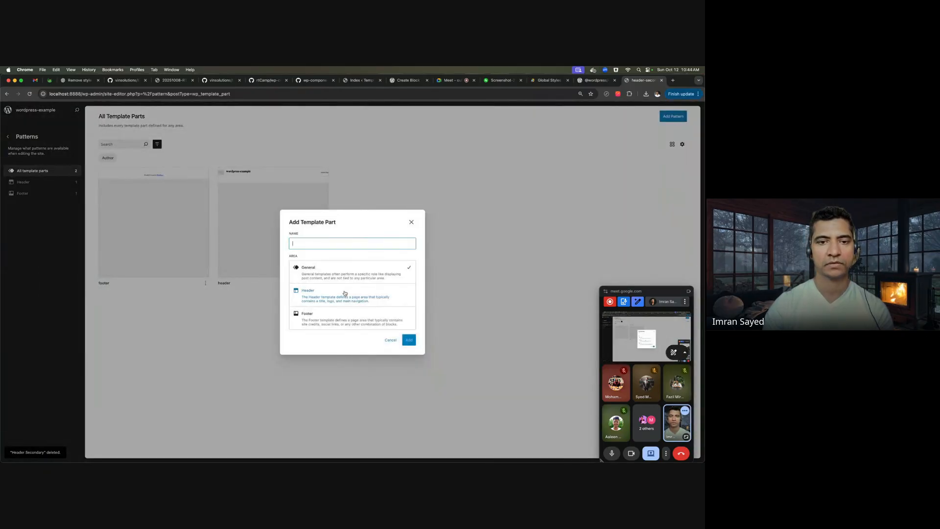
pyautogui.write('Head')
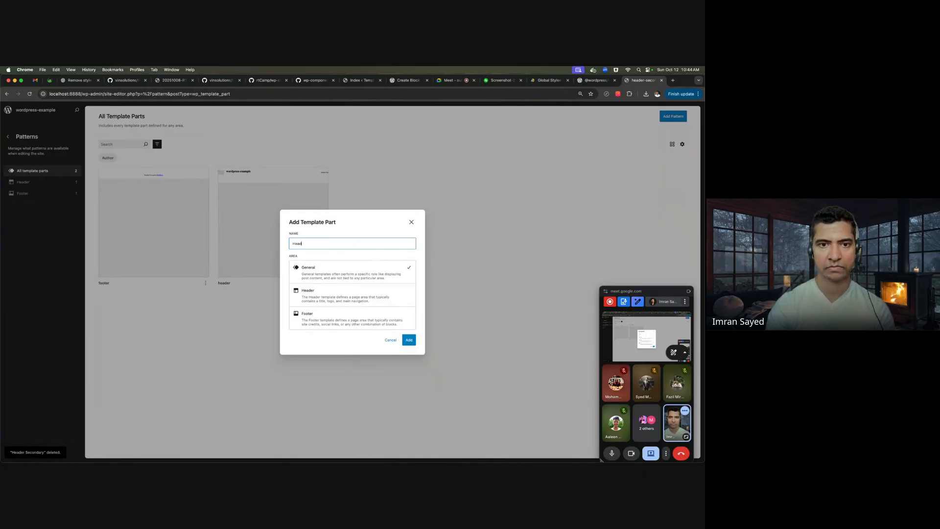
pyautogui.write('er Secondary')
pyautogui.click(372, 290)
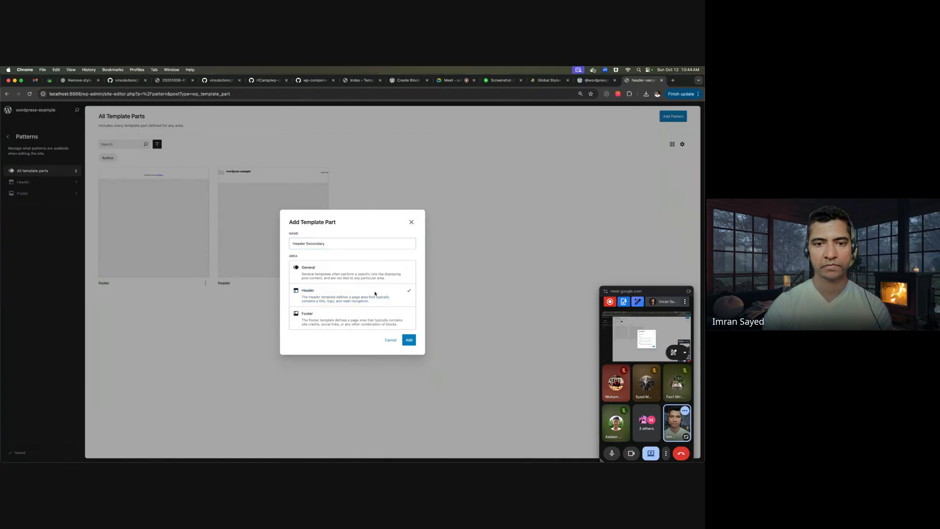
pyautogui.click(410, 340)
# - Leave the new part's editor and view the localhost:8888 front-end homepage
pyautogui.click(310, 172)
pyautogui.click(283, 147)
pyautogui.click(279, 207)
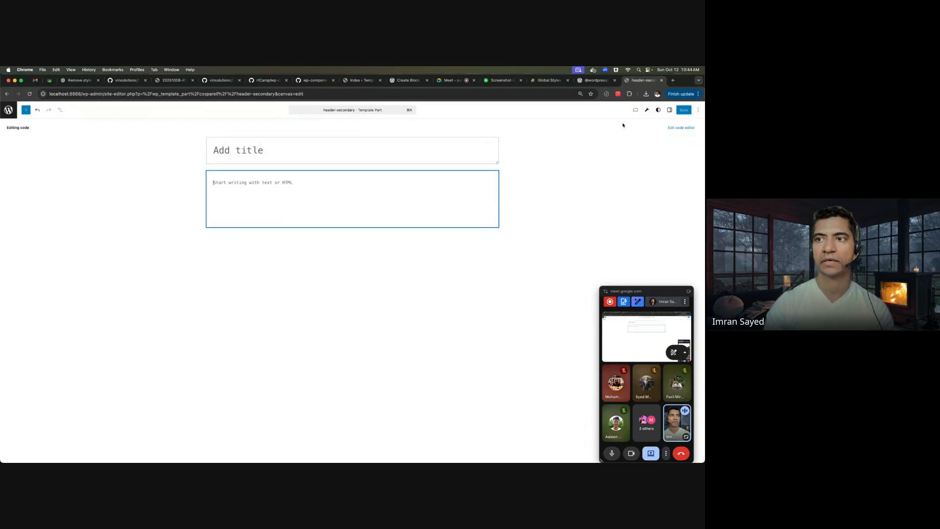
pyautogui.click(6, 94)
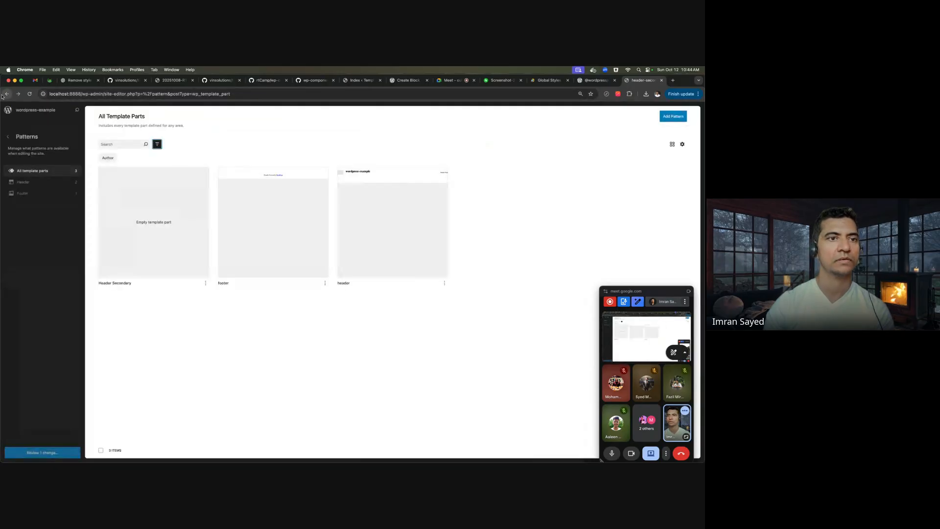
pyautogui.click(6, 137)
pyautogui.click(22, 112)
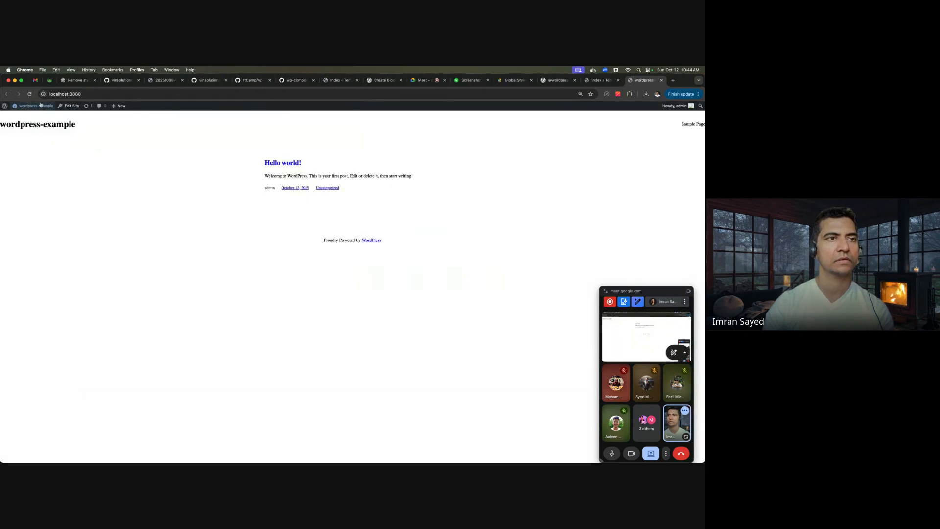
# - From the dashboard, go to Site Editor Patterns and add template part 'Header Secondary', saved as Header Secondary 2
pyautogui.click(30, 118)
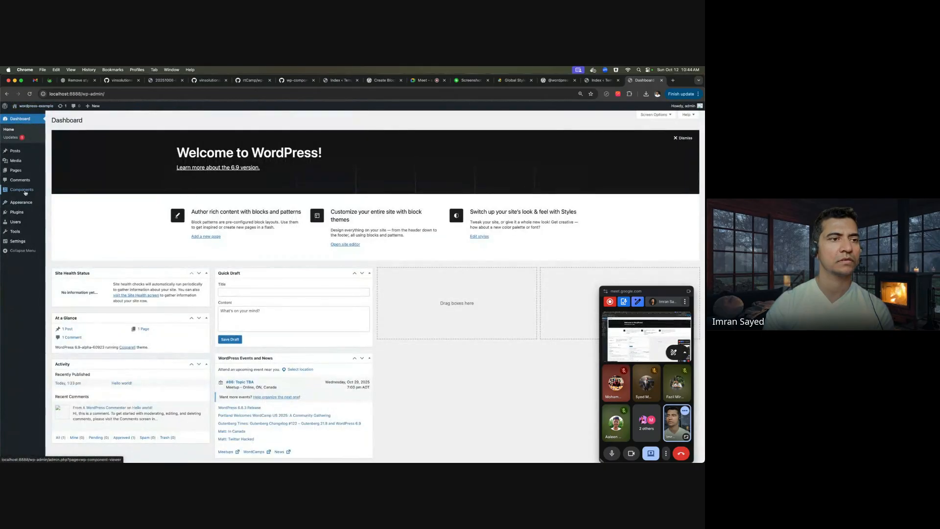
pyautogui.click(24, 202)
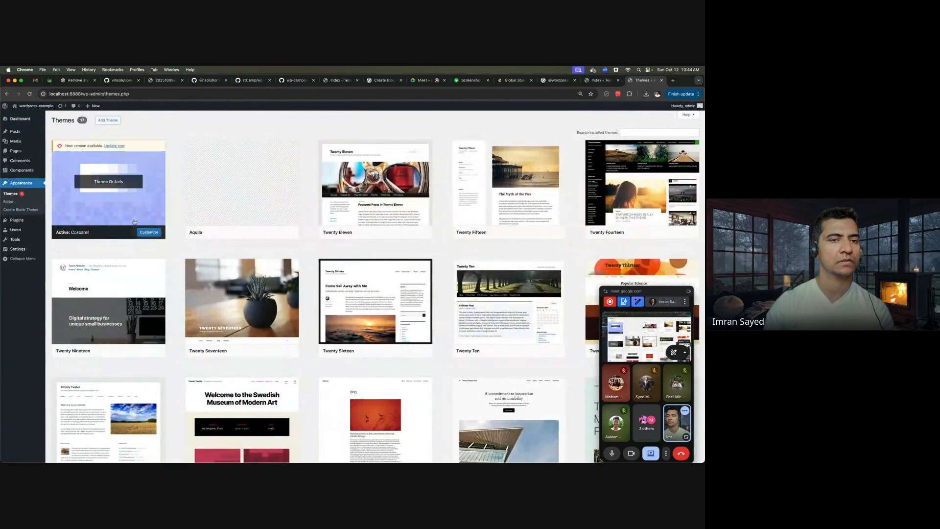
pyautogui.click(11, 205)
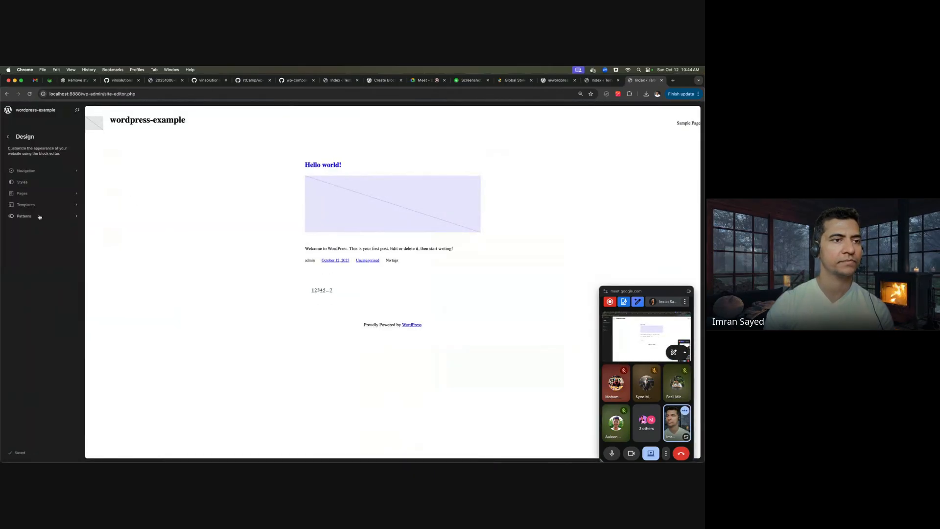
pyautogui.click(40, 217)
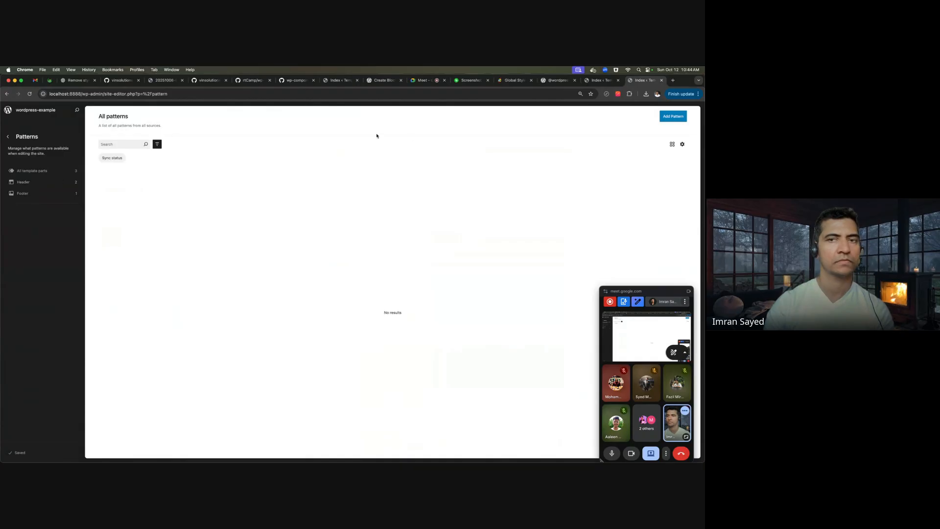
pyautogui.click(673, 116)
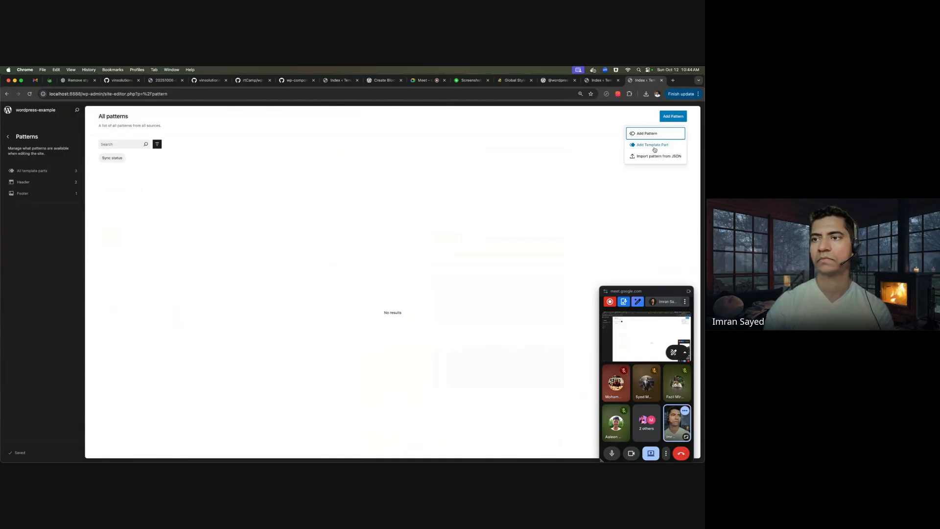
pyautogui.click(653, 145)
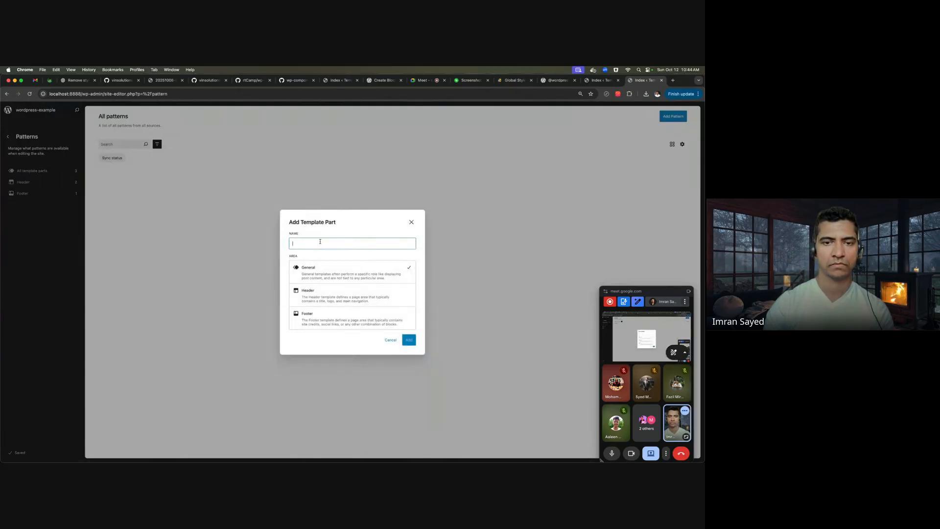
pyautogui.write('Header')
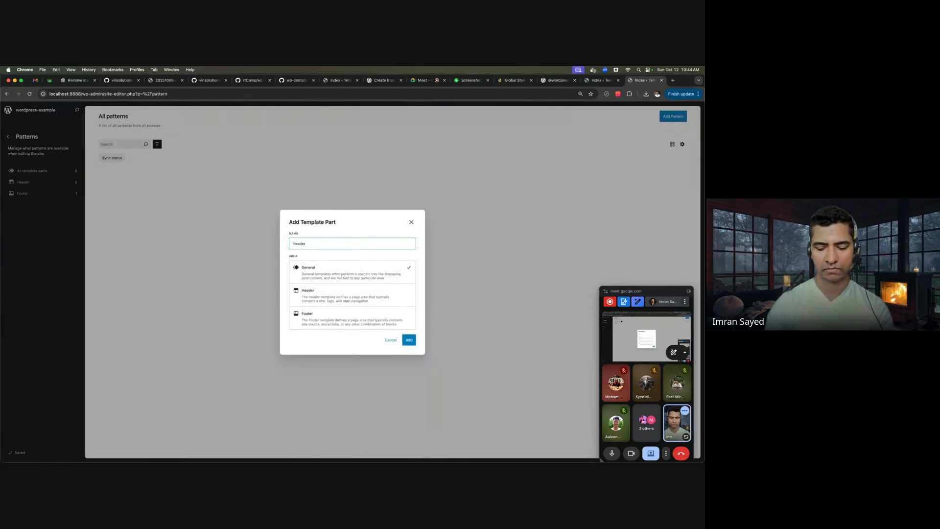
pyautogui.write(' Secon')
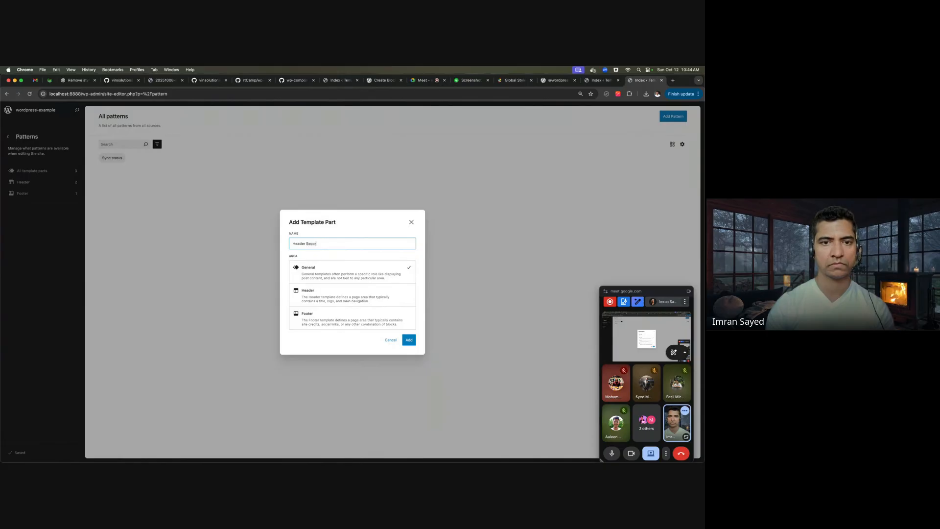
pyautogui.write('dary')
pyautogui.click(409, 339)
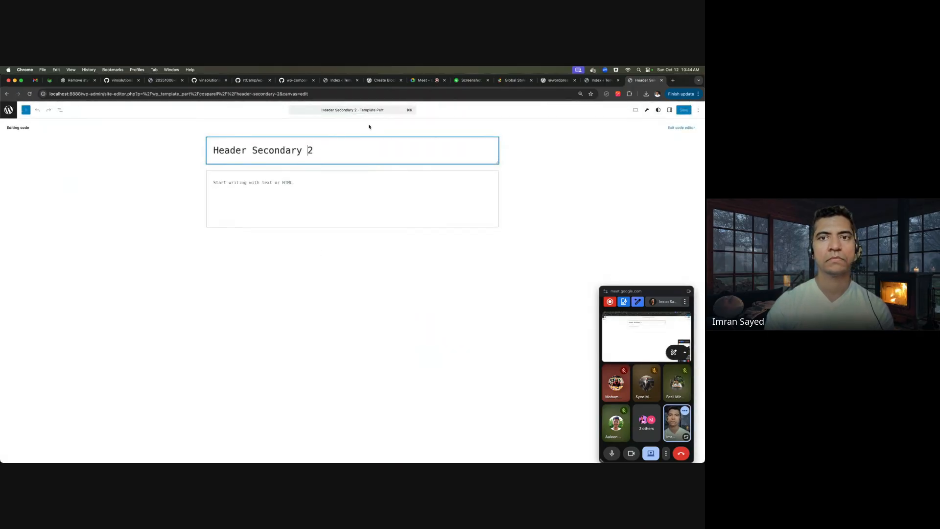
# - Check the new Header Secondary 2 editor, then go back to the All Template Parts list
pyautogui.click(403, 110)
pyautogui.press('Escape')
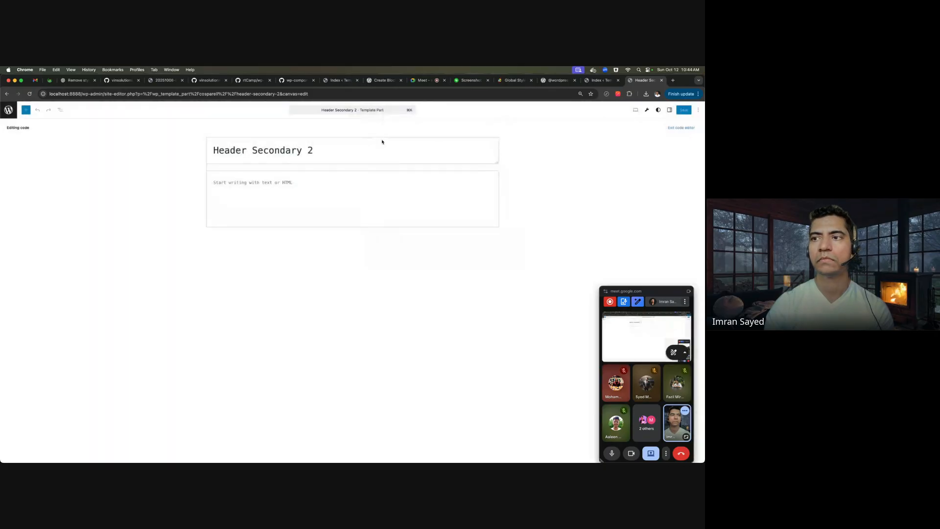
pyautogui.click(353, 161)
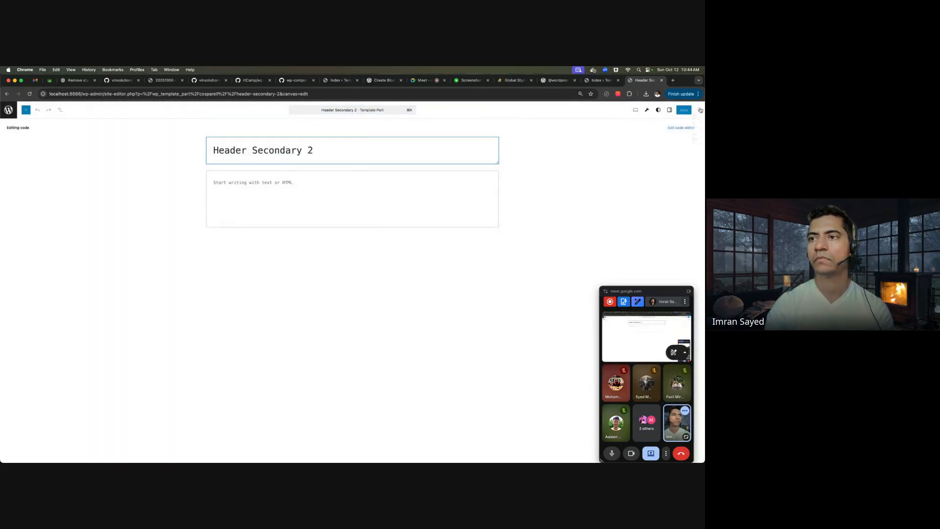
pyautogui.click(698, 110)
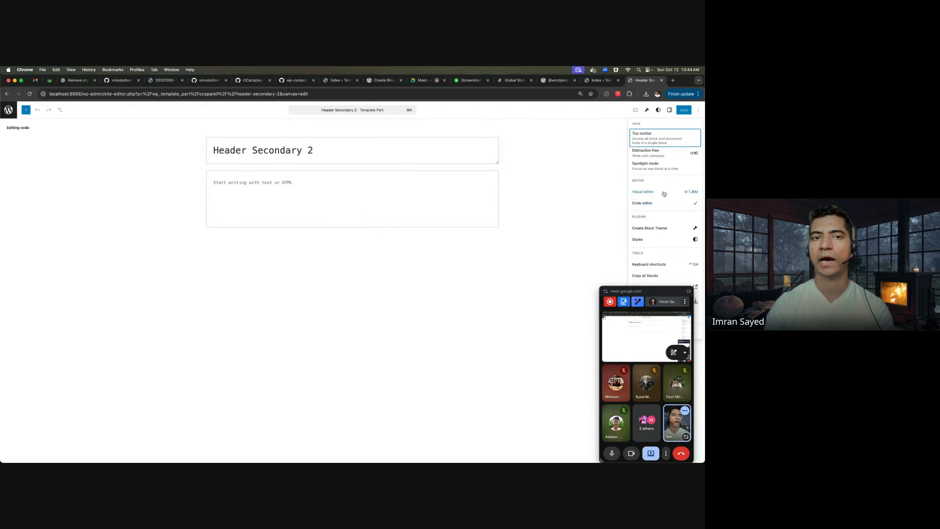
pyautogui.click(8, 109)
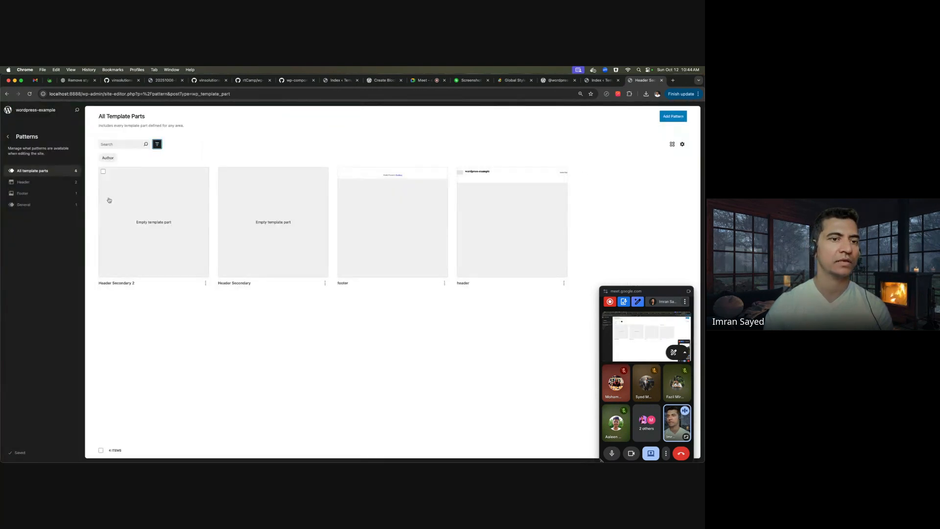
# - Delete the duplicate Header Secondary 2 template part and confirm
pyautogui.click(205, 284)
pyautogui.click(183, 329)
pyautogui.click(403, 286)
# - Open the Header Secondary template part and switch it to the Visual editor
pyautogui.click(251, 231)
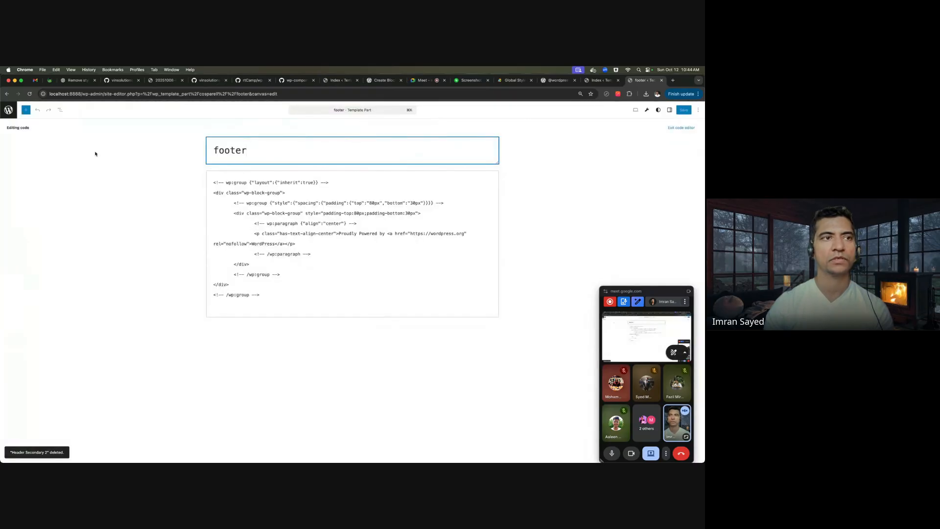
pyautogui.click(8, 109)
pyautogui.click(136, 208)
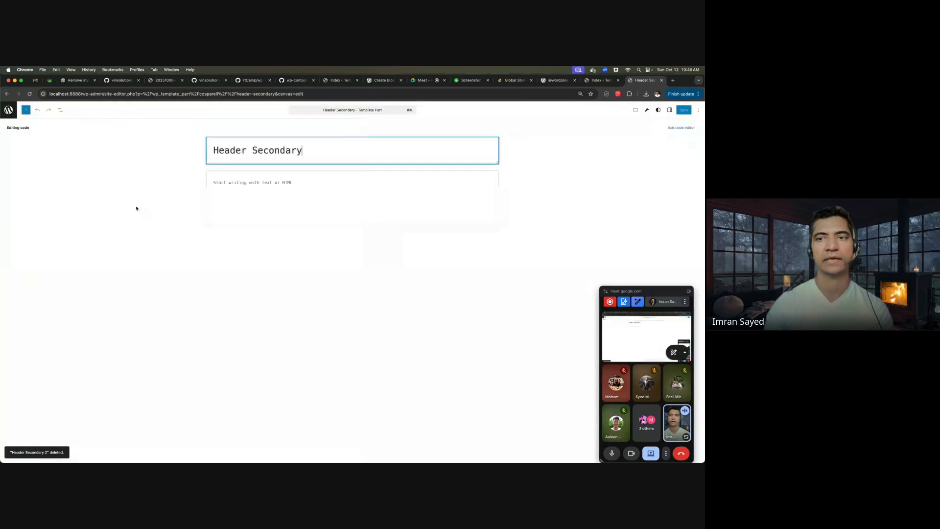
pyautogui.click(699, 111)
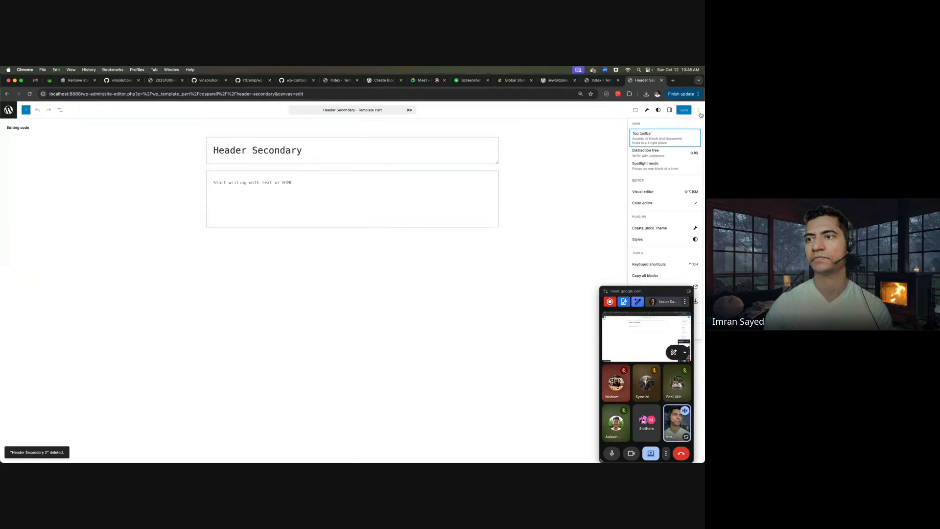
pyautogui.click(672, 192)
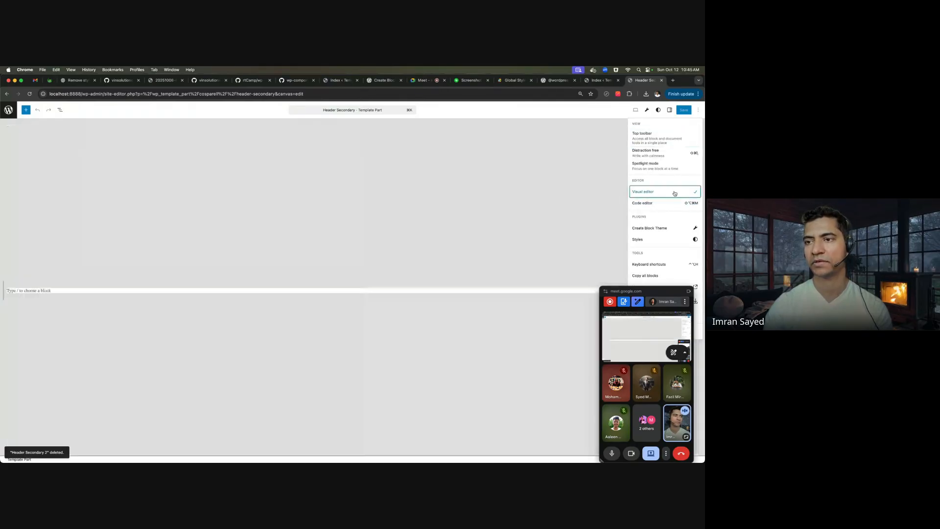
# - Turn the part's empty paragraph into a Group block using the slash inserter
pyautogui.click(49, 288)
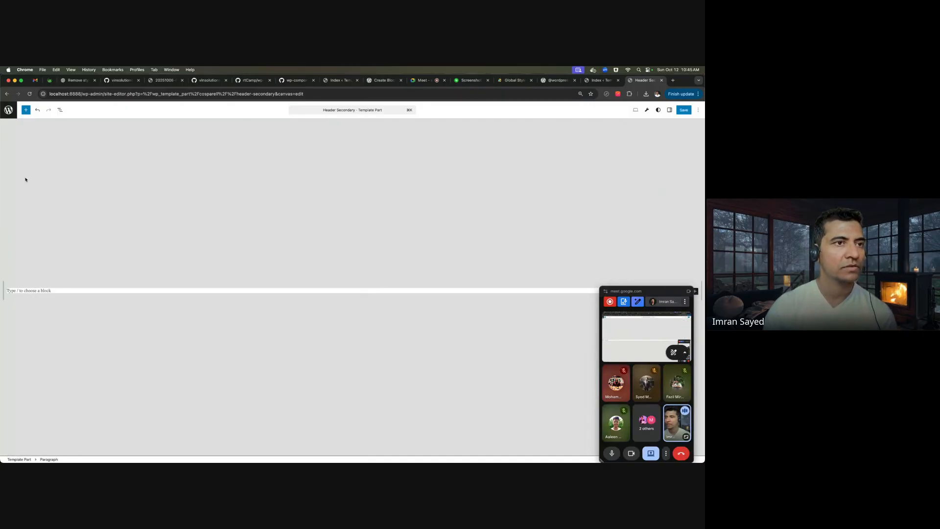
pyautogui.click(60, 111)
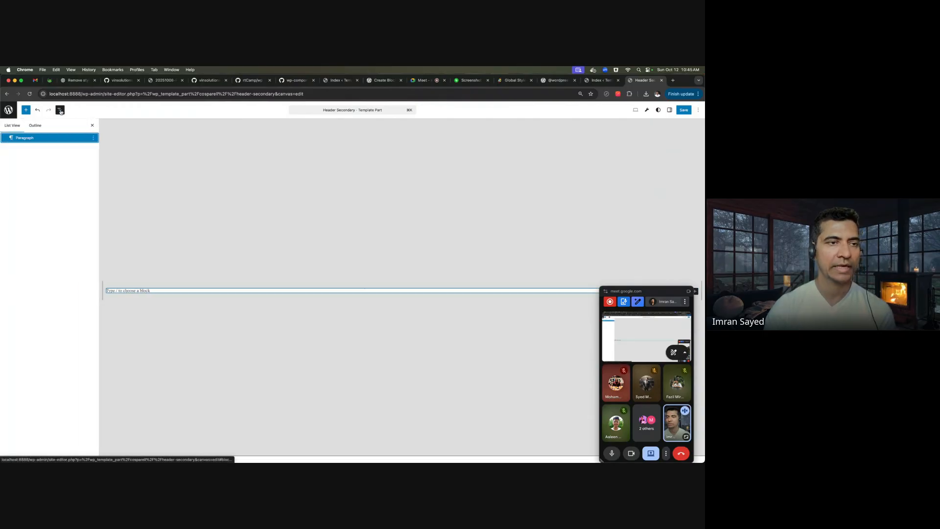
pyautogui.click(136, 291)
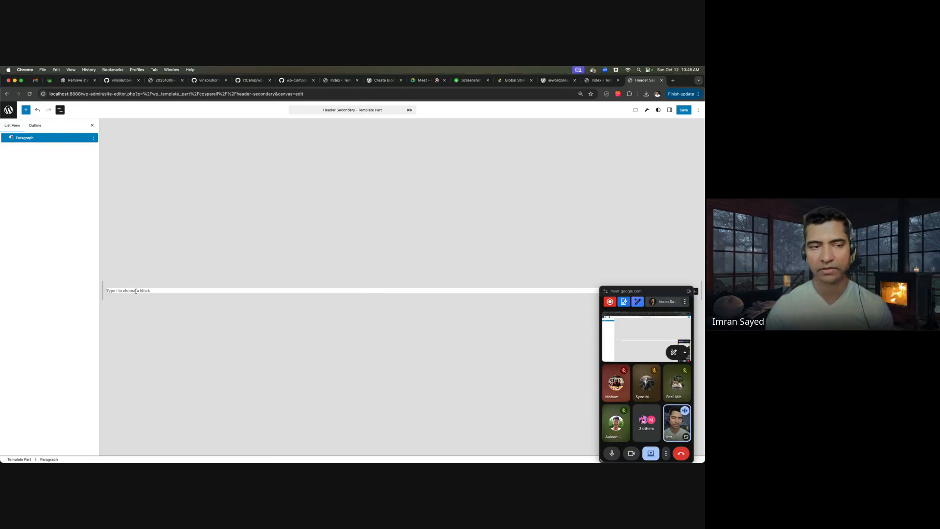
pyautogui.write('/a')
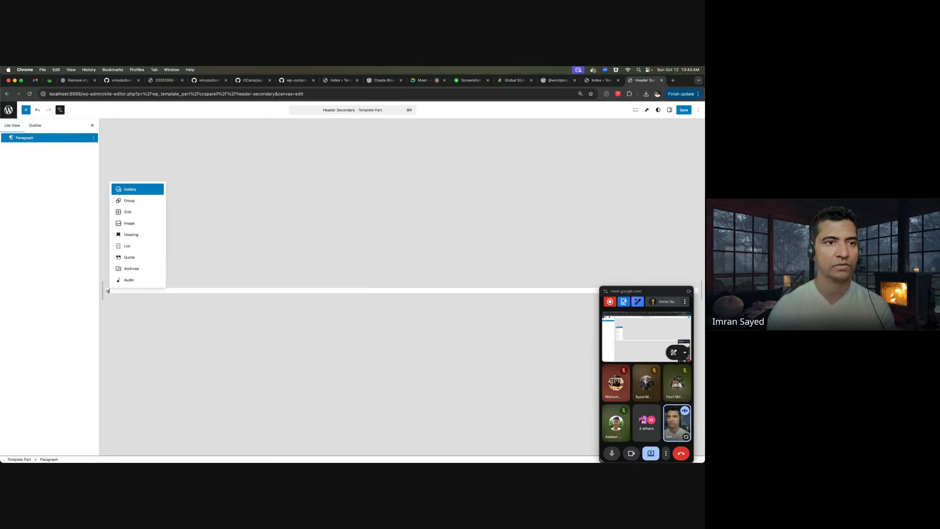
pyautogui.press('Down')
pyautogui.press('Return')
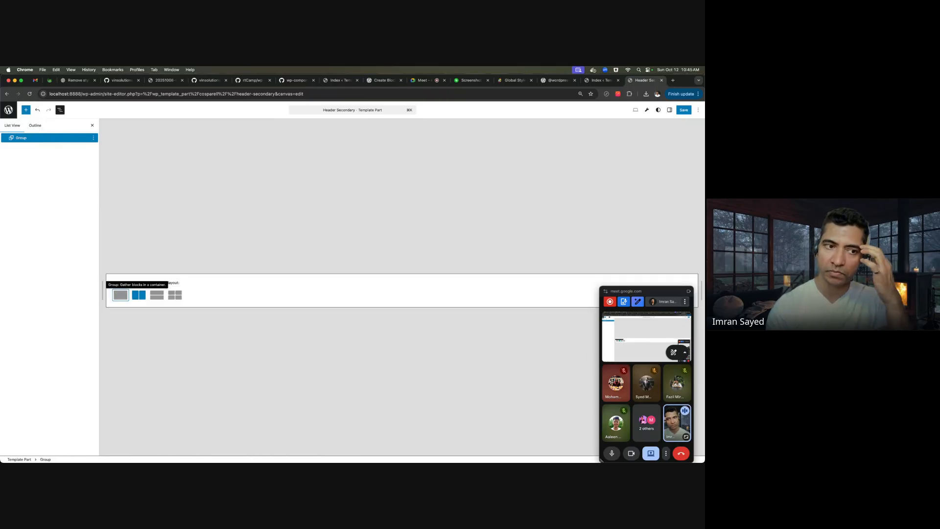
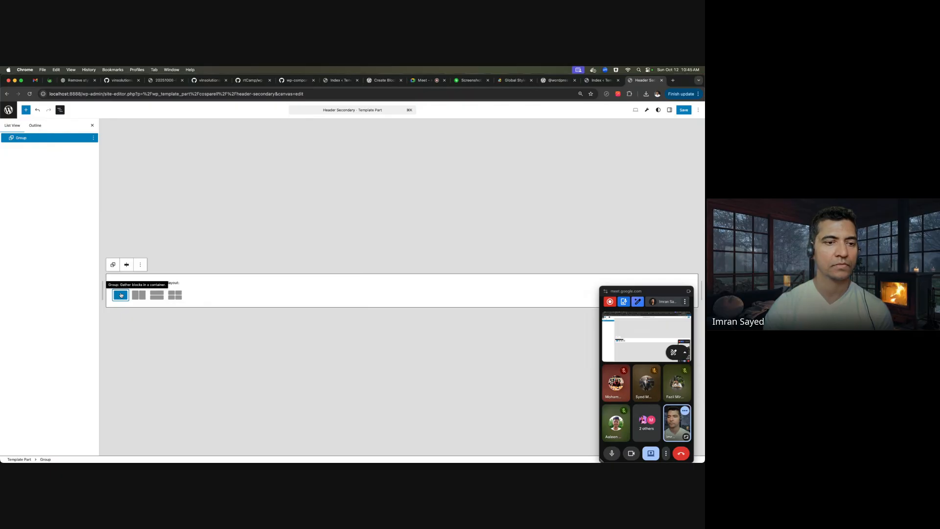
# - Choose the plain Group layout and insert a Site Title block inside it
pyautogui.click(120, 295)
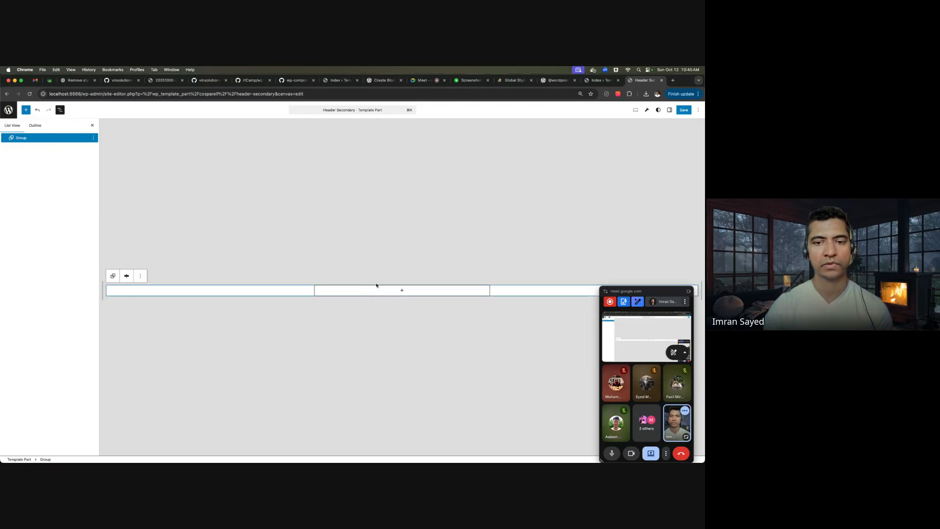
pyautogui.click(402, 290)
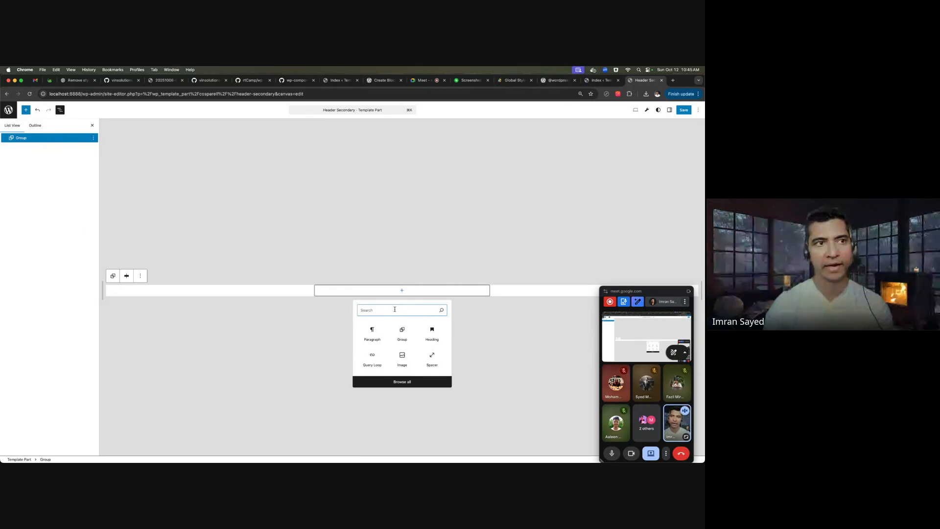
pyautogui.write('site')
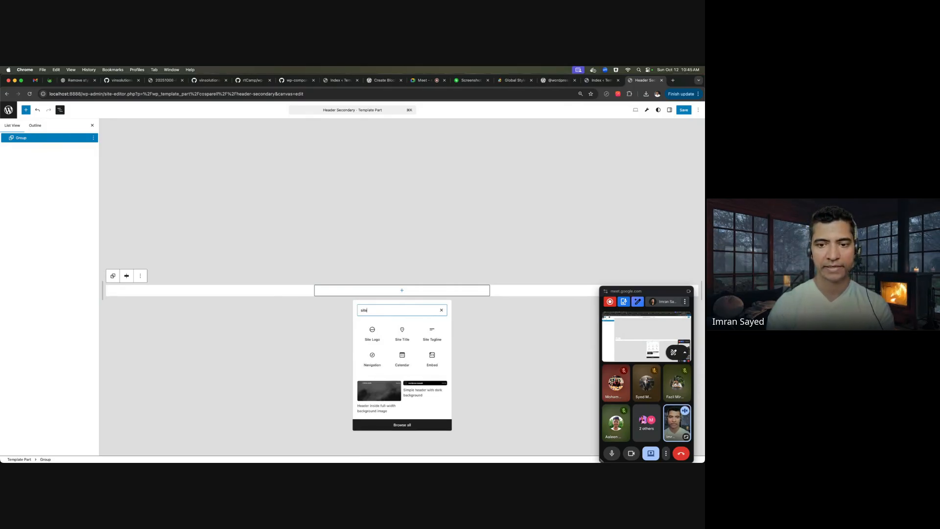
pyautogui.click(407, 340)
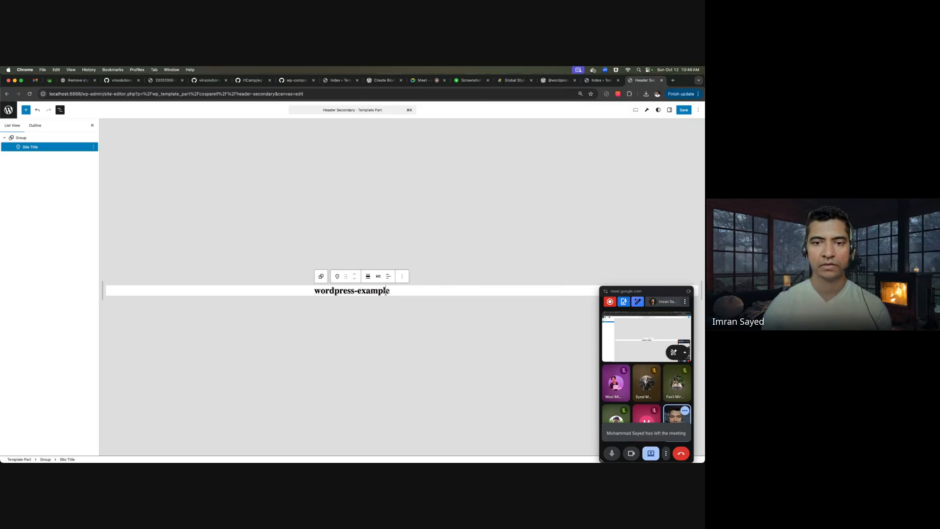
# - Add an empty block after the Site Title, then bring up the full block library
pyautogui.click(93, 147)
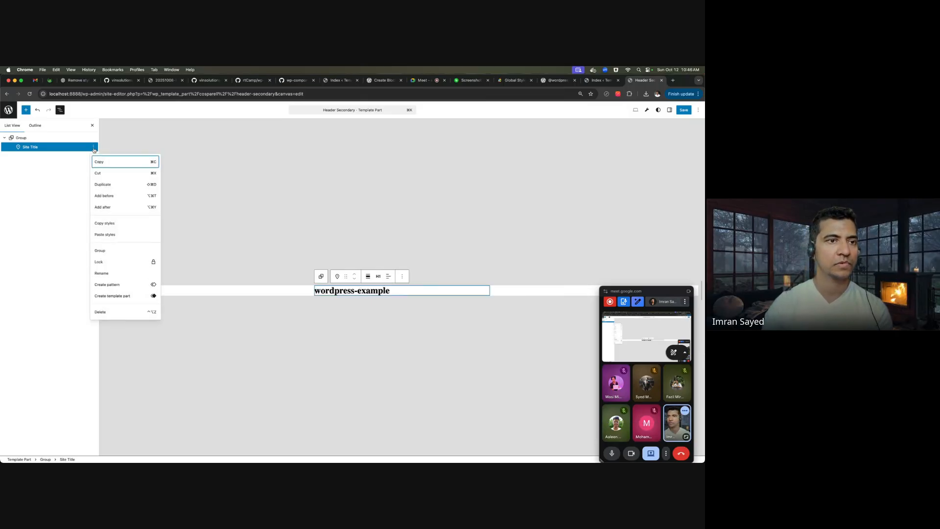
pyautogui.click(111, 206)
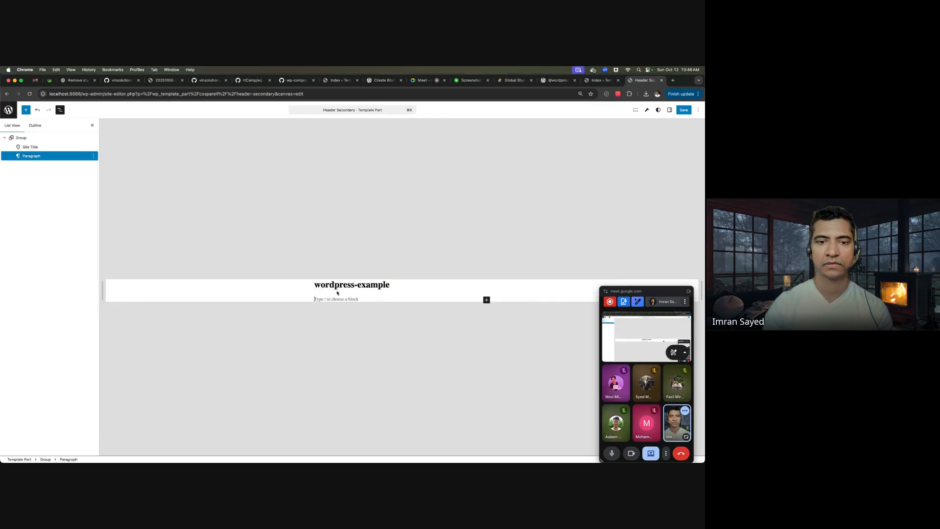
pyautogui.write('/')
pyautogui.press('Down')
pyautogui.press('Down')
pyautogui.press('Down')
pyautogui.press('Down')
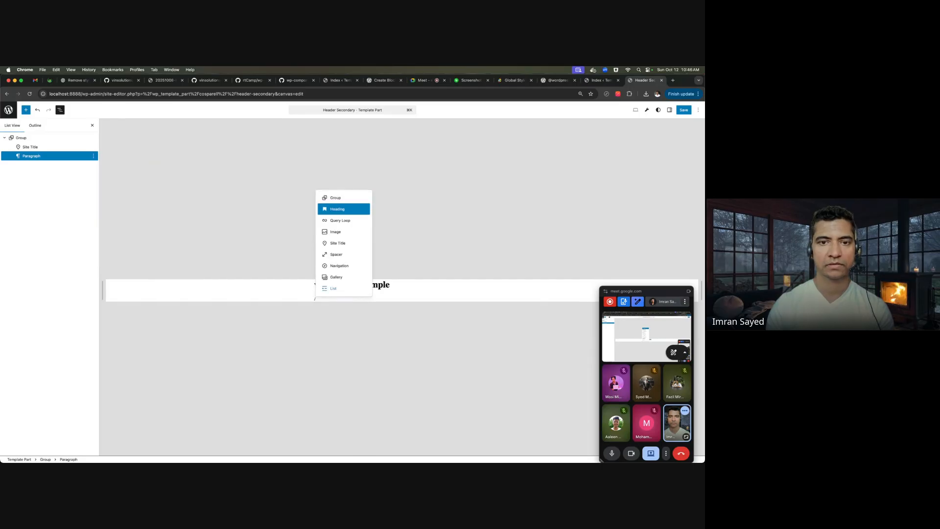
pyautogui.press('Down')
pyautogui.press('Down')
pyautogui.press('Up')
pyautogui.press('Up')
pyautogui.press('Up')
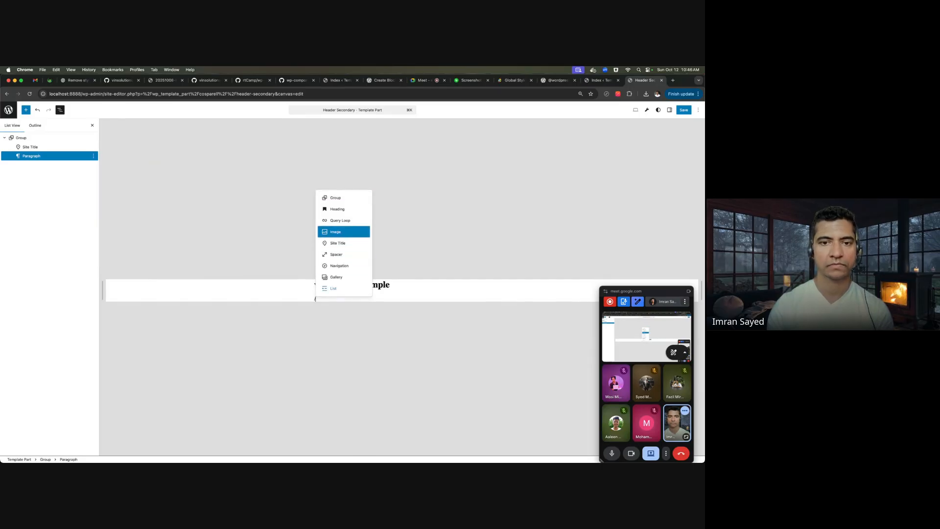
pyautogui.press('Down')
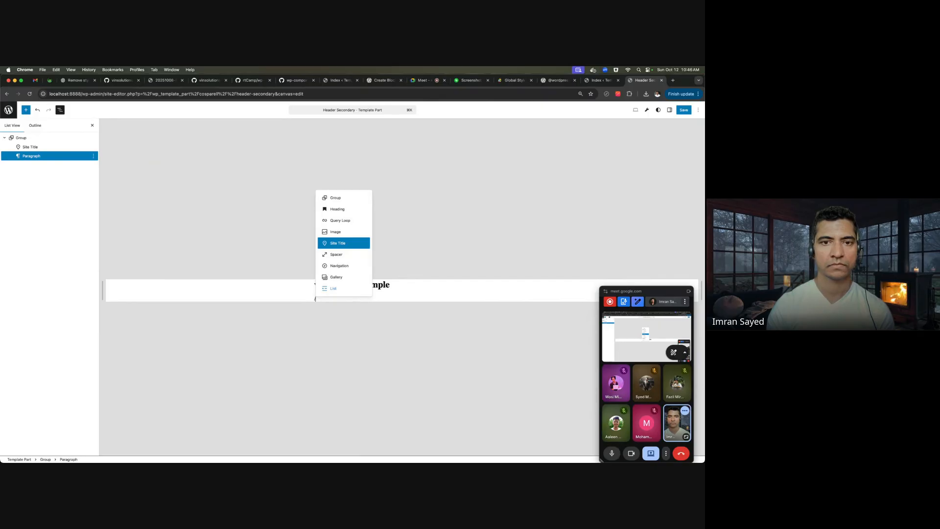
pyautogui.press('BackSpace')
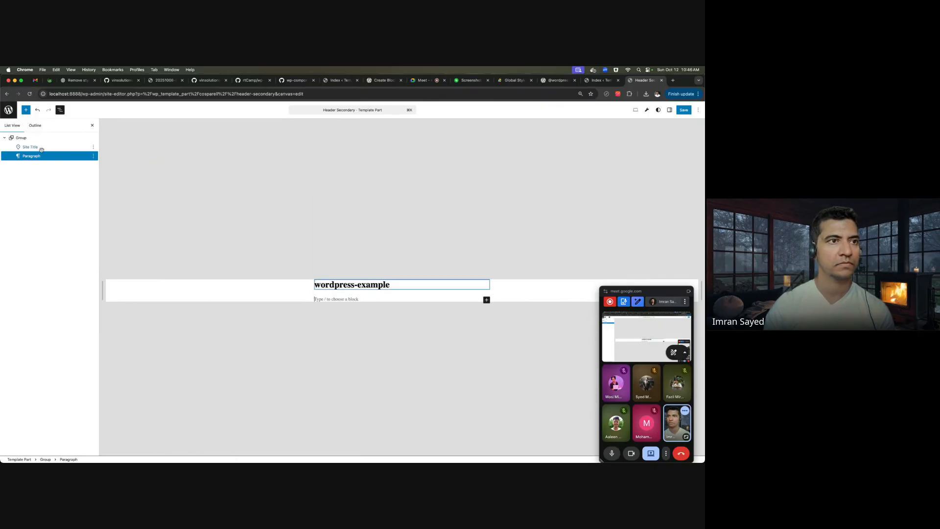
pyautogui.click(25, 111)
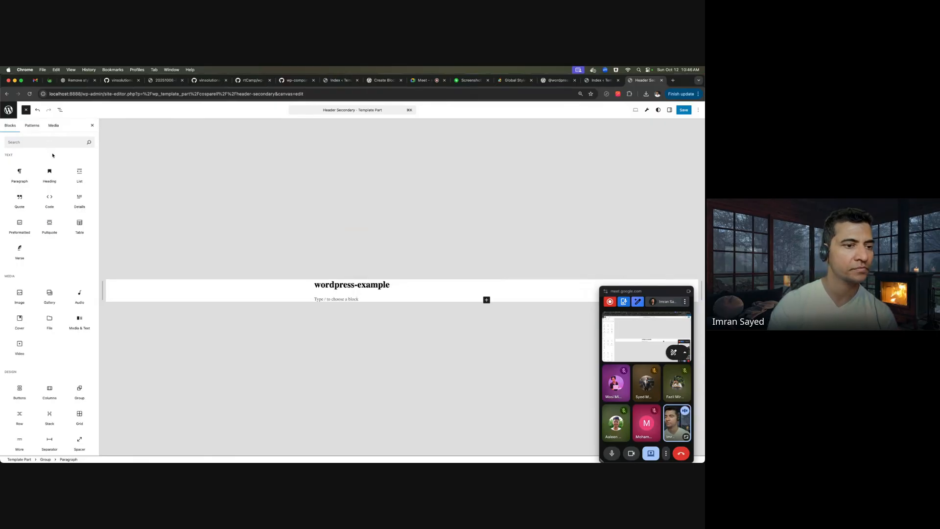
# - Insert a Site Tagline block reading 'This is the wordPress bloggin siteg'
pyautogui.click(35, 142)
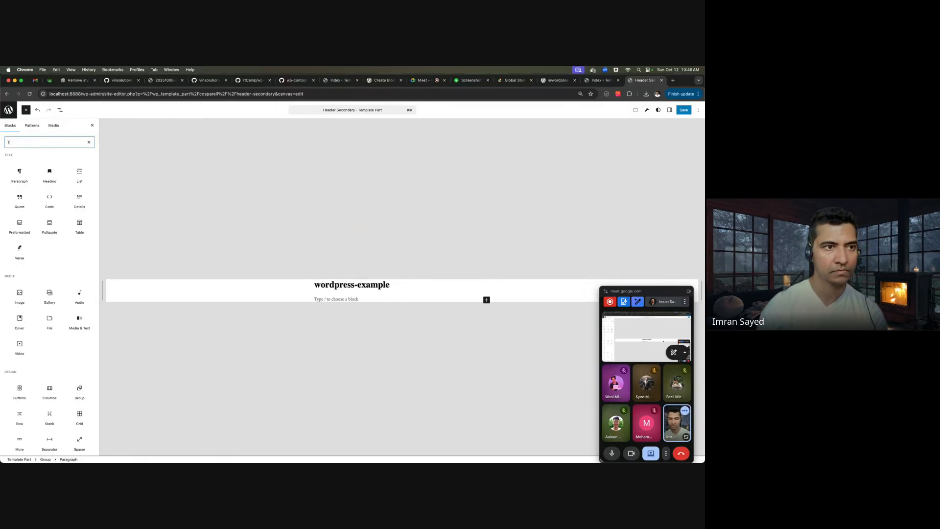
pyautogui.write('tag')
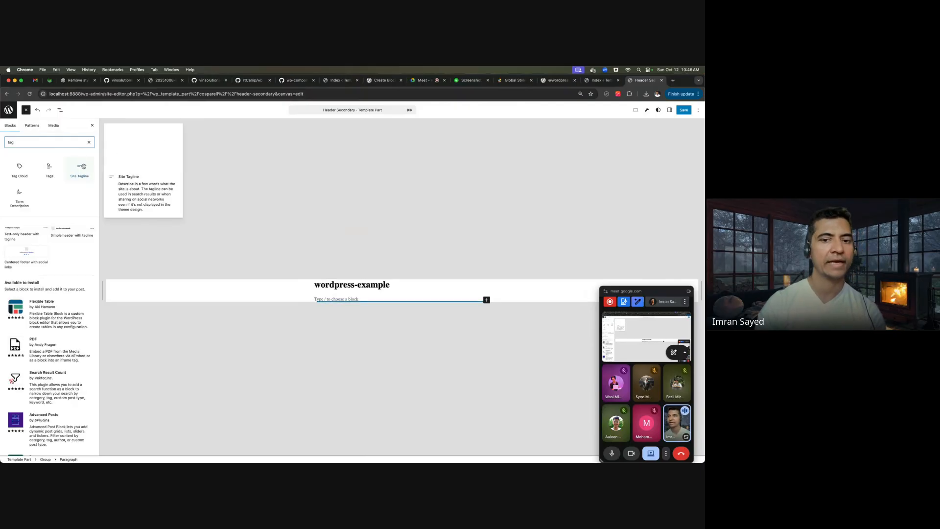
pyautogui.click(80, 166)
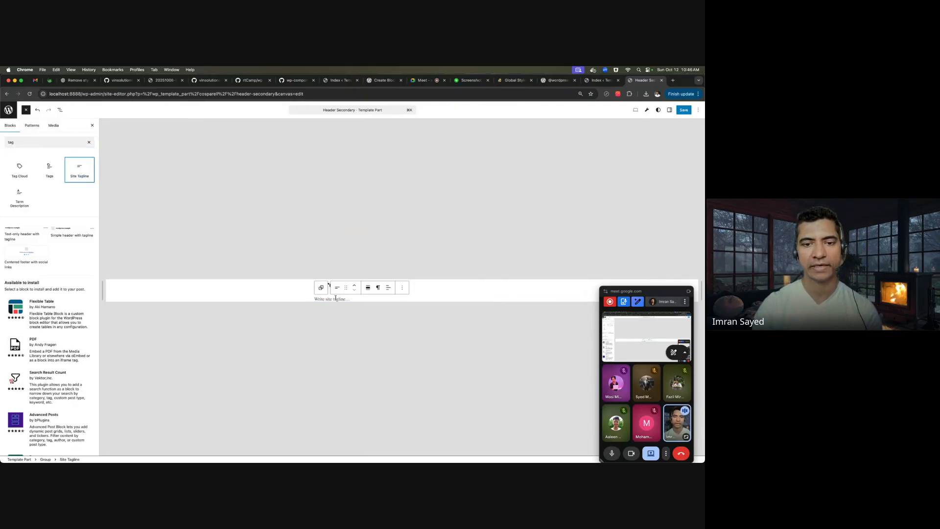
pyautogui.write('This is the wo')
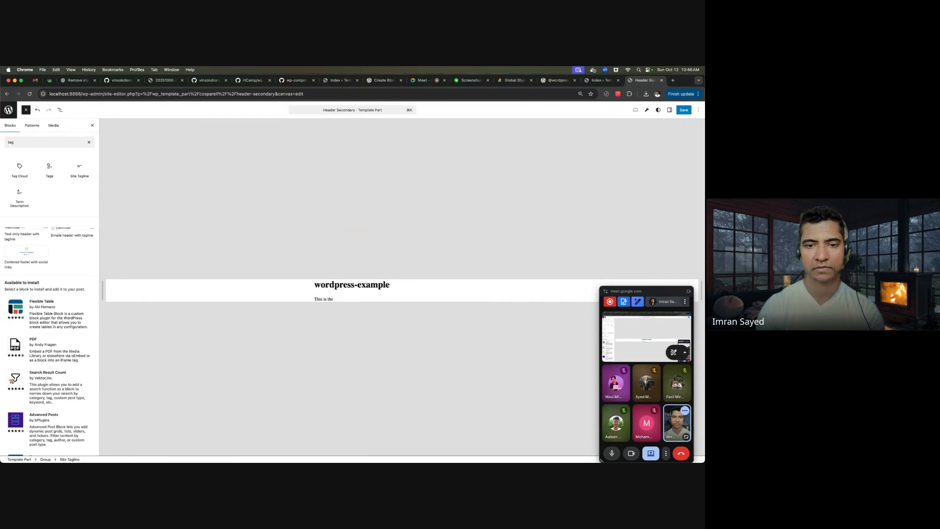
pyautogui.write('rdPress b')
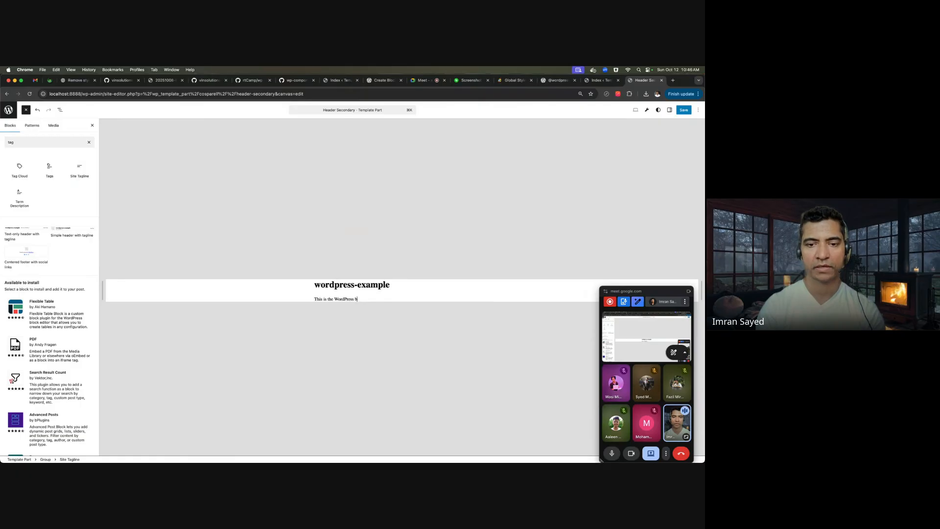
pyautogui.write('loggin site')
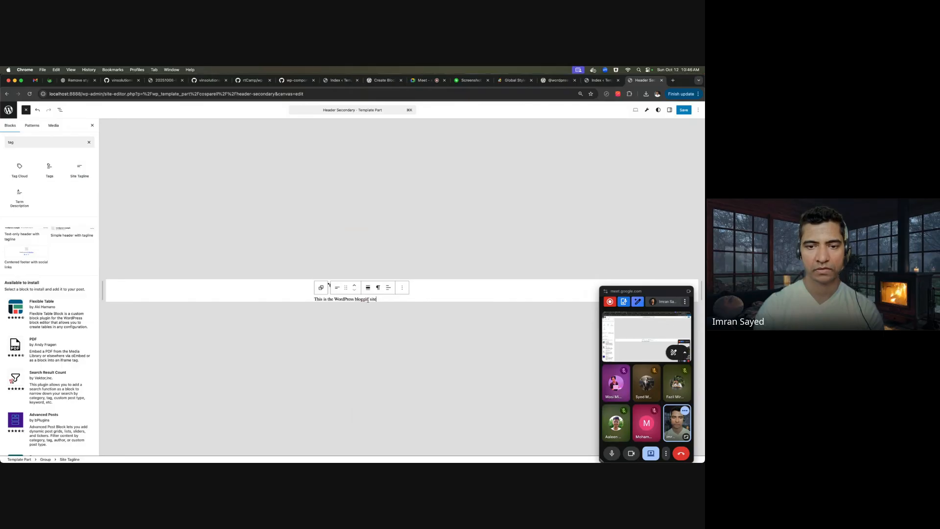
pyautogui.write('g')
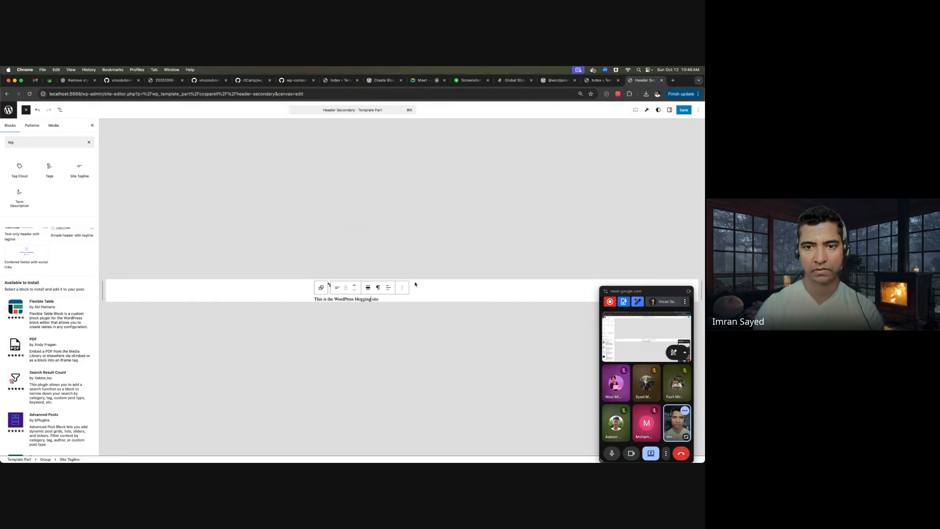
# - Change the site title text to 'Codeytek'
pyautogui.click(380, 285)
pyautogui.tripleClick(380, 284)
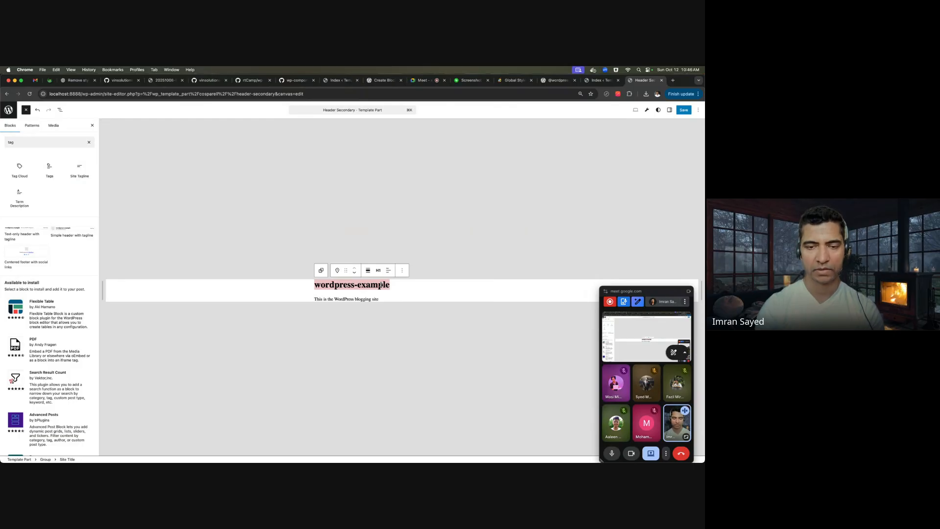
pyautogui.write('Codeytek')
pyautogui.press('BackSpace')
pyautogui.press('BackSpace')
pyautogui.write('ek')
pyautogui.click(432, 295)
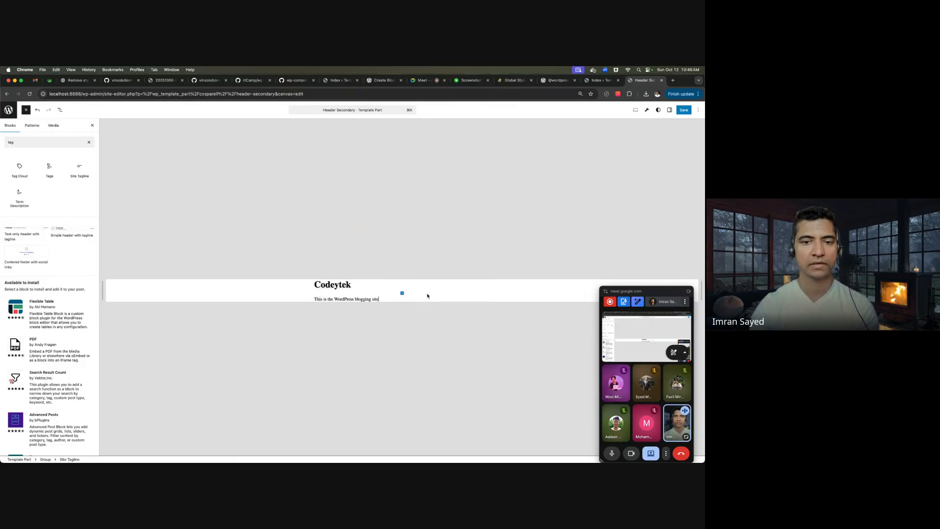
# - Add a Spacer block below the tagline, shortened to 33 pixels
pyautogui.click(273, 288)
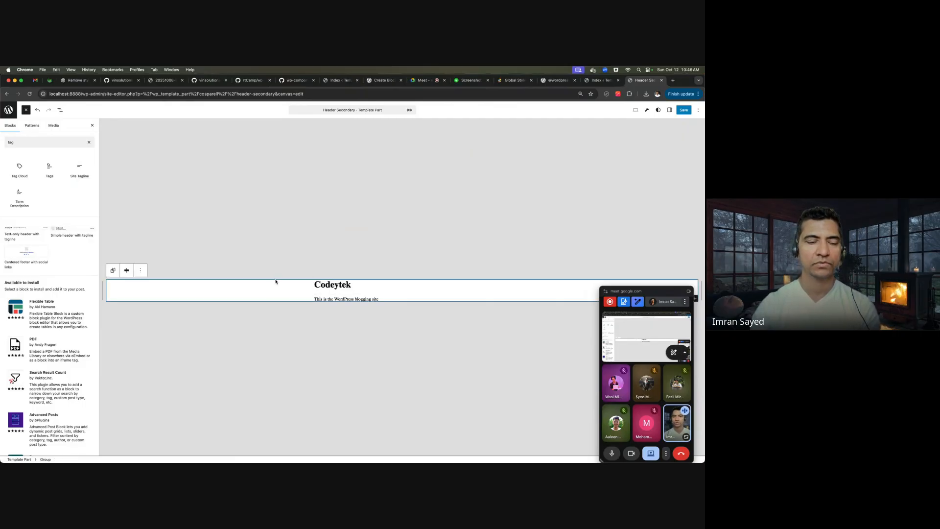
pyautogui.click(393, 297)
pyautogui.press('Return')
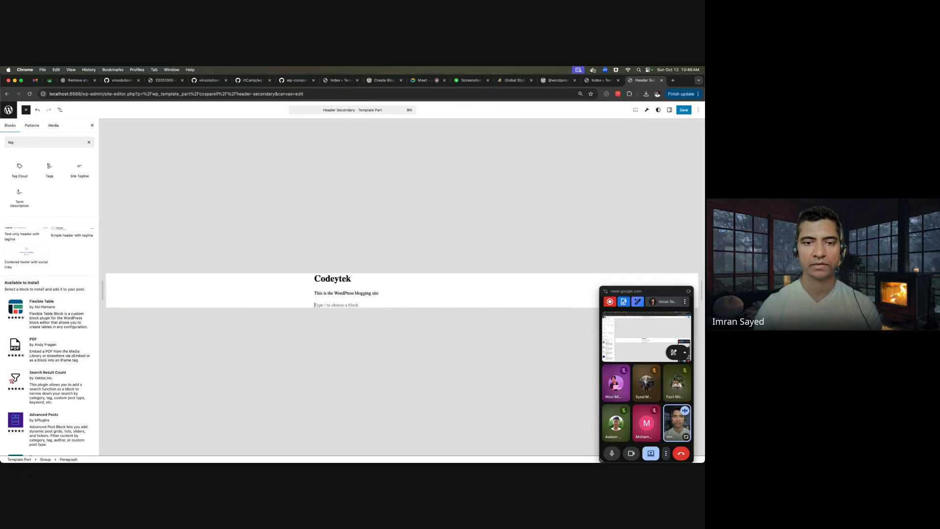
pyautogui.write('/')
pyautogui.press('Down')
pyautogui.press('Down')
pyautogui.press('Down')
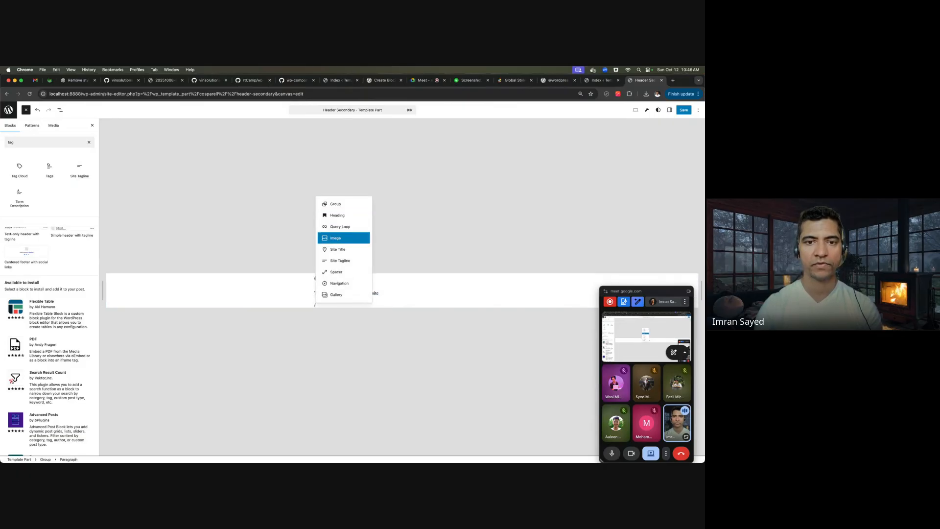
pyautogui.press('Down')
pyautogui.press('Down')
pyautogui.press('Down')
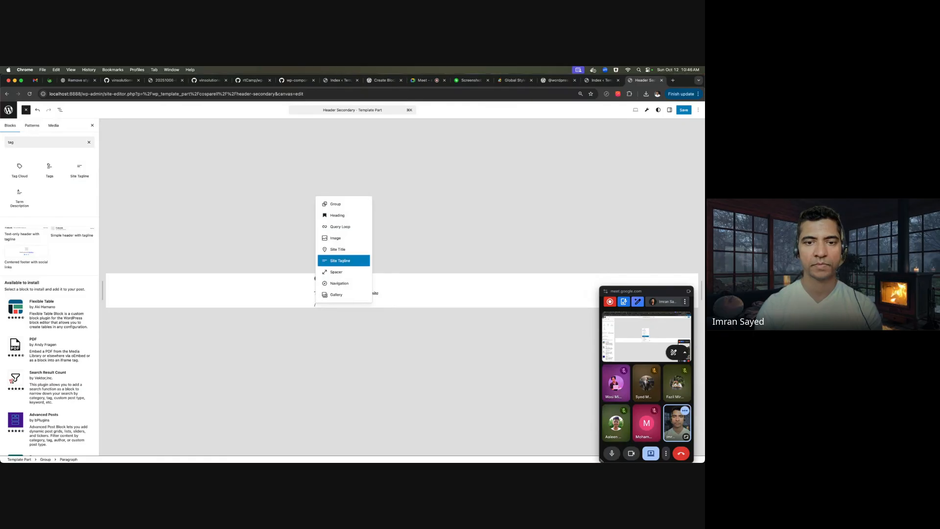
pyautogui.press('Return')
pyautogui.moveTo(402, 315); pyautogui.dragTo(401, 306)
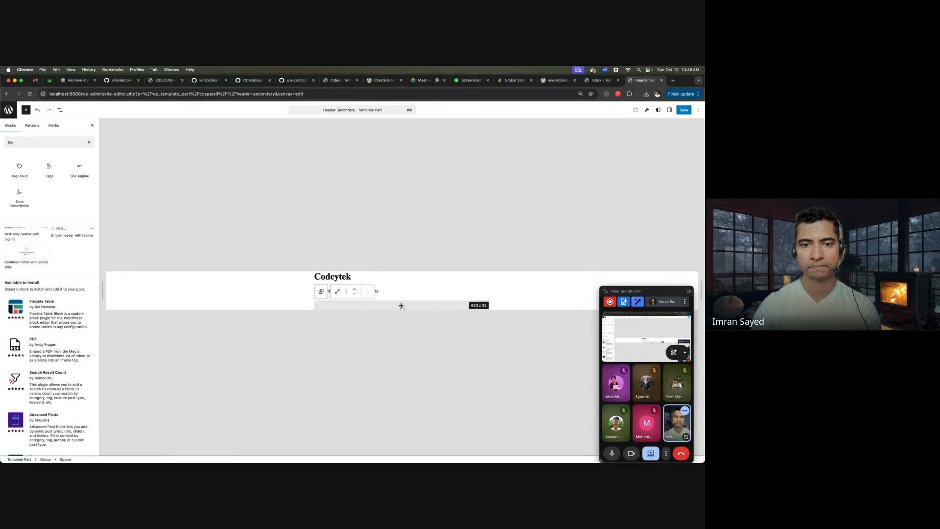
# - Insert a Navigation block after the spacer using /nav
pyautogui.click(367, 291)
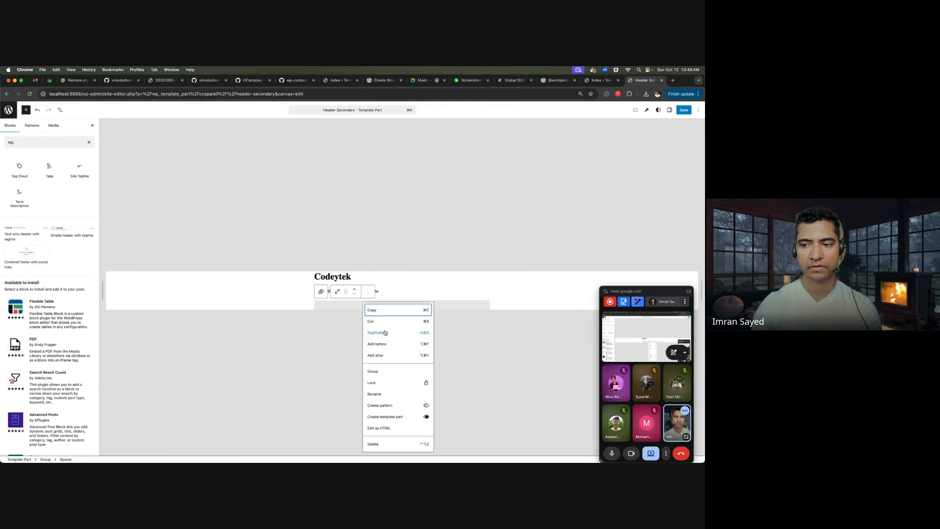
pyautogui.click(395, 356)
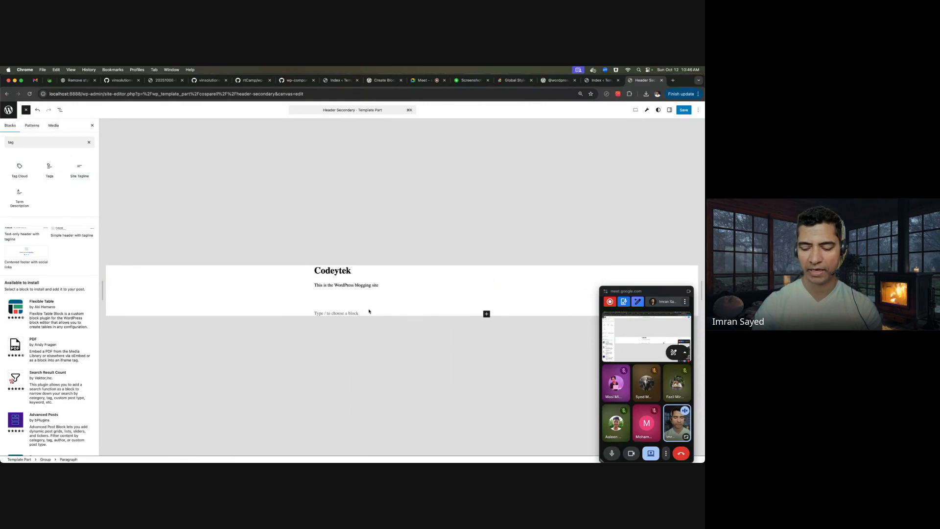
pyautogui.write('/me')
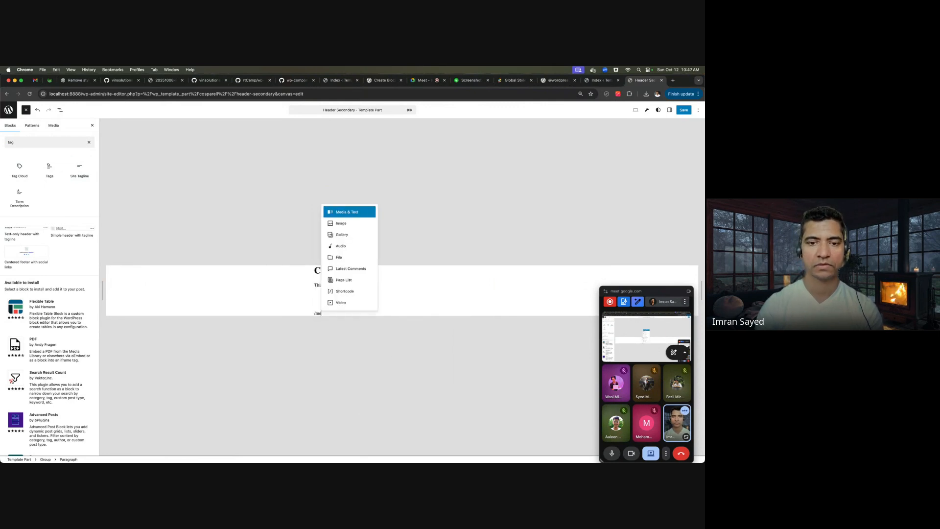
pyautogui.press('BackSpace')
pyautogui.press('BackSpace')
pyautogui.write('nav')
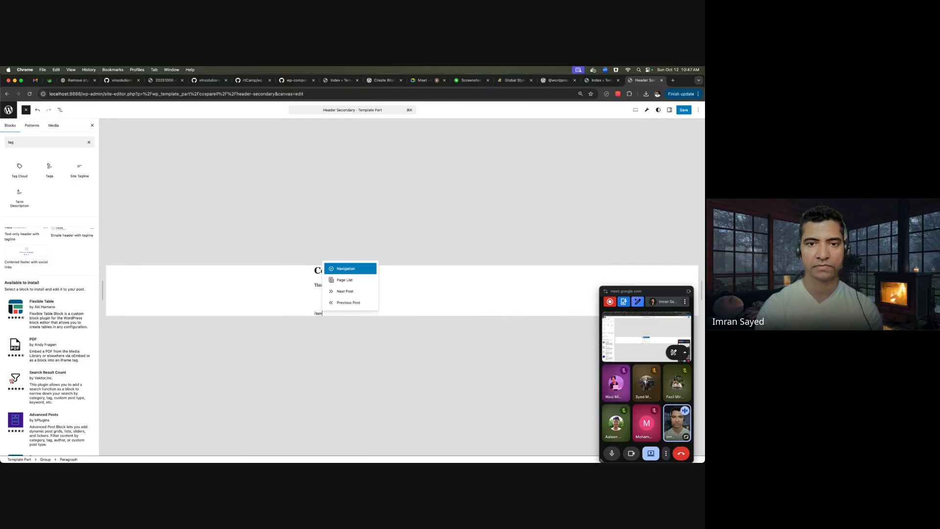
pyautogui.press('Return')
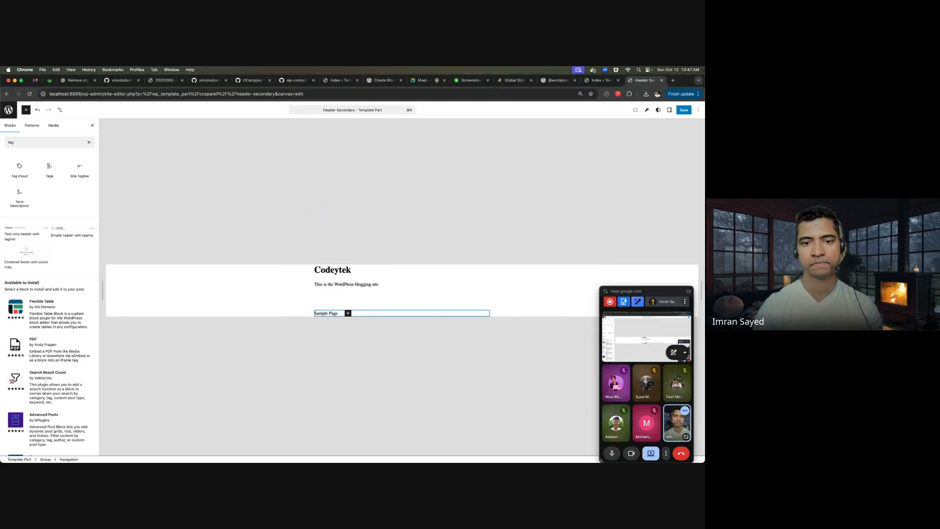
# - Add a navigation link to the Hello world! post, alongside Sample Page
pyautogui.click(347, 314)
pyautogui.write('pdst')
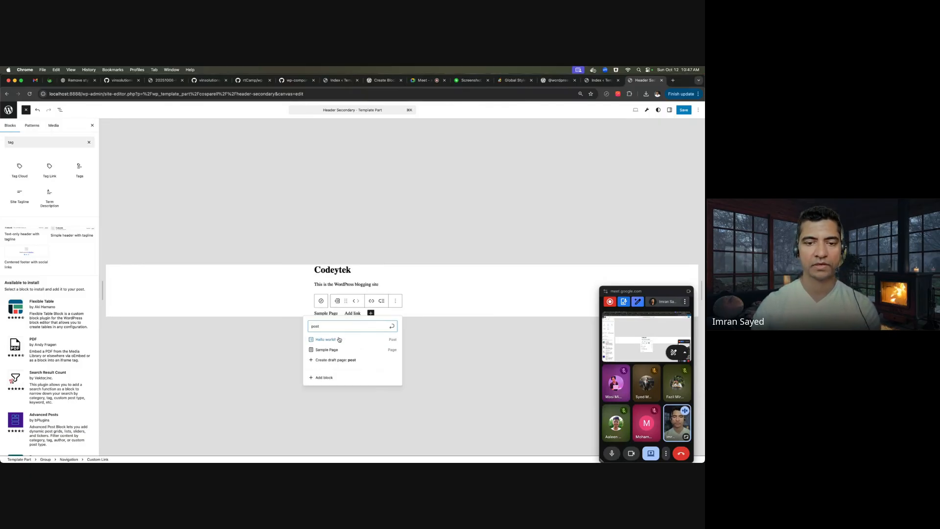
pyautogui.click(339, 340)
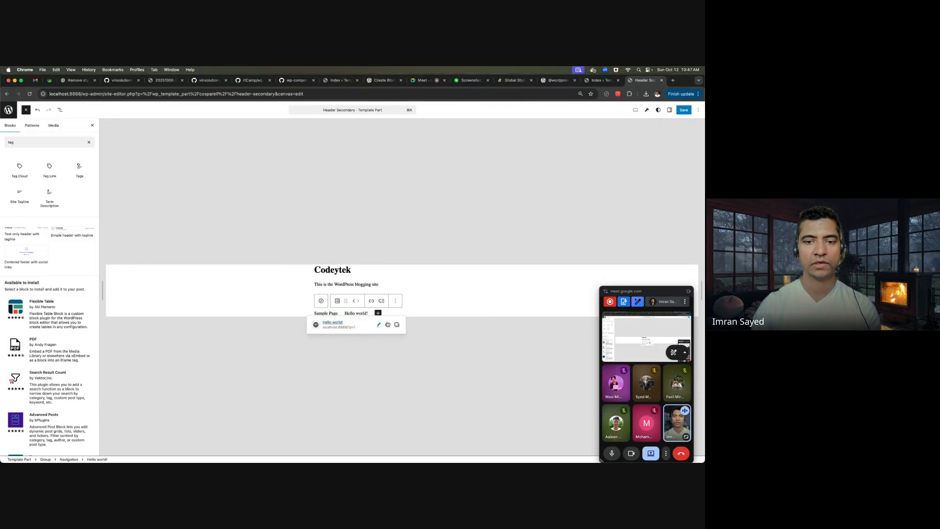
pyautogui.click(478, 290)
pyautogui.click(518, 280)
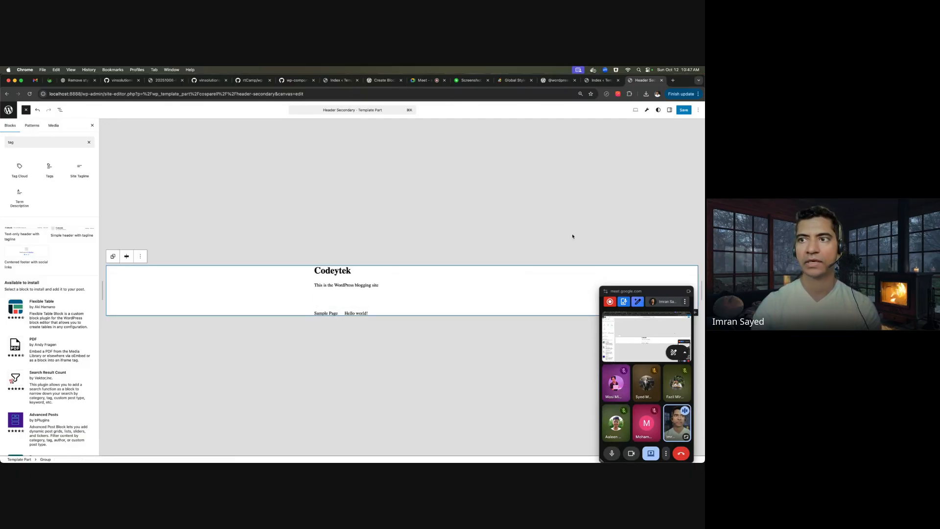
pyautogui.click(698, 110)
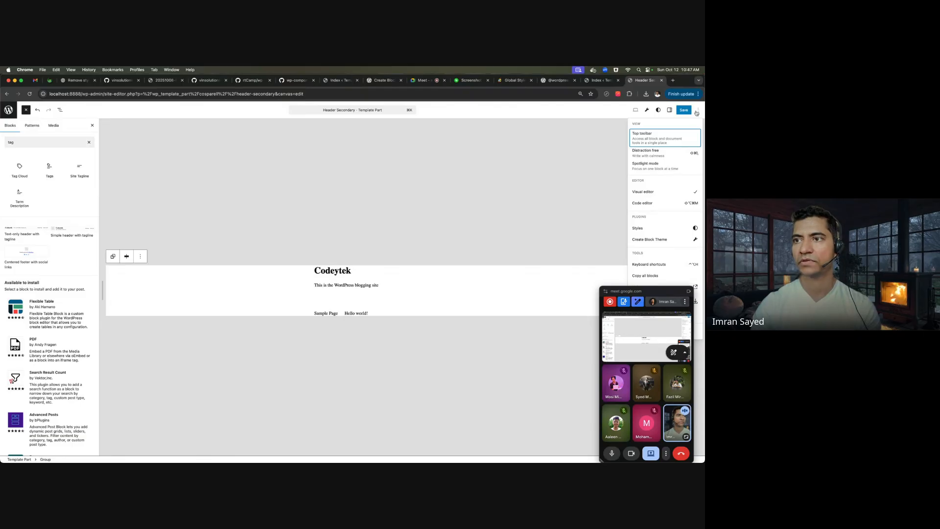
# - Give the header group a Black background and White text
pyautogui.click(696, 110)
pyautogui.click(669, 109)
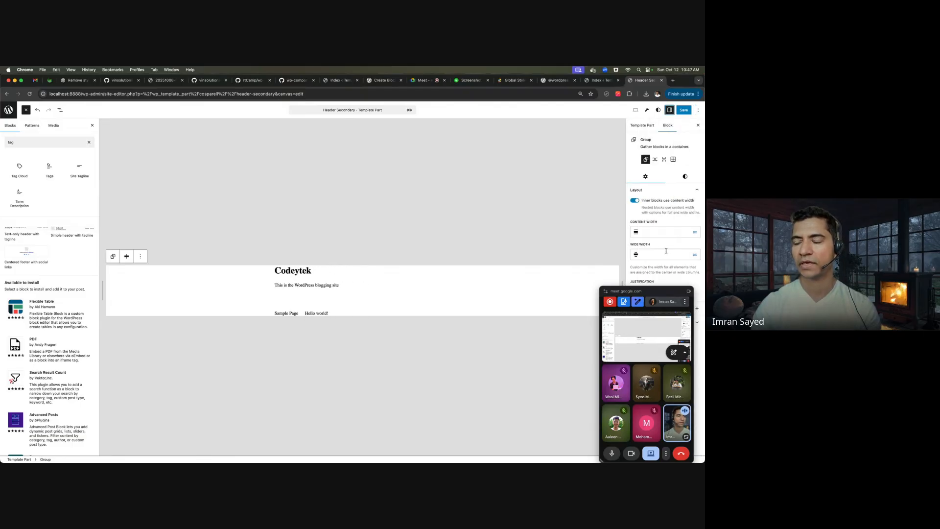
pyautogui.click(685, 177)
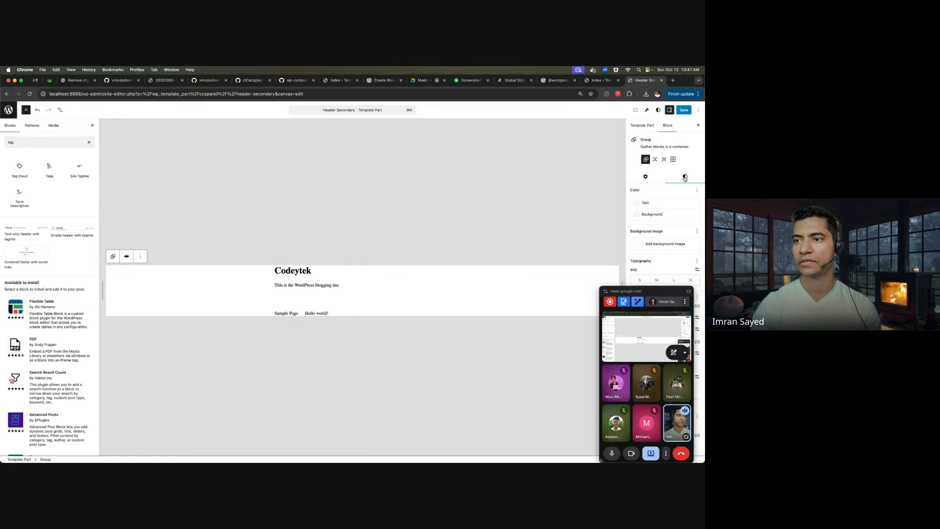
pyautogui.scroll(-1, 672, 222)
pyautogui.moveTo(662, 290); pyautogui.dragTo(635, 390)
pyautogui.click(656, 203)
pyautogui.click(657, 202)
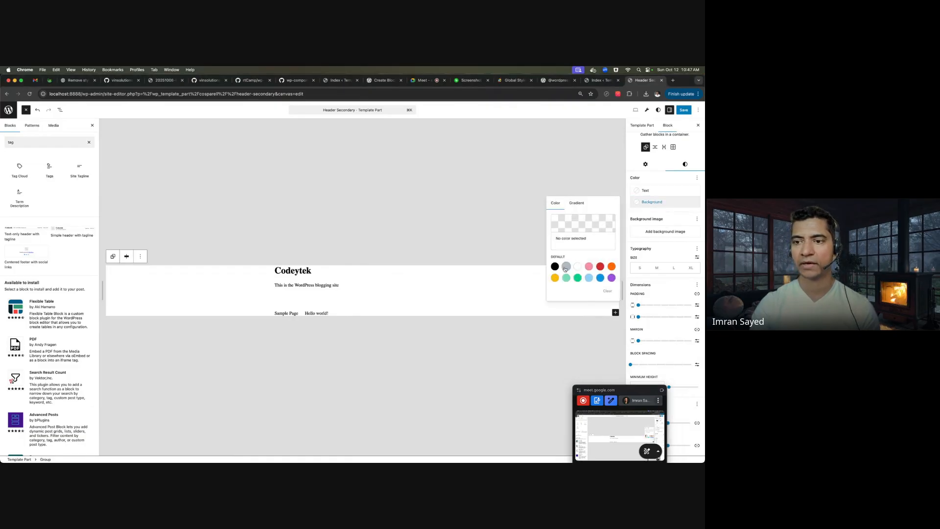
pyautogui.click(554, 266)
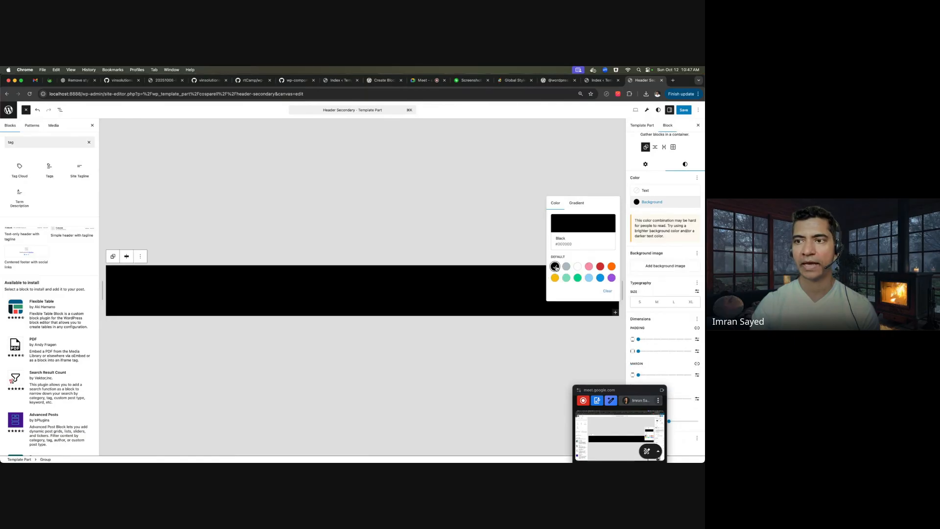
pyautogui.click(645, 191)
pyautogui.click(578, 241)
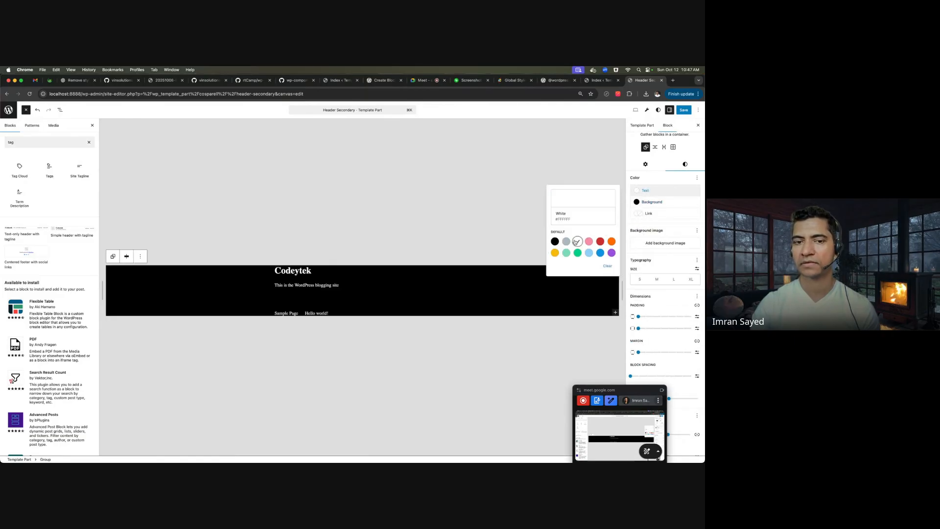
# - Increase the group's padding to Small and save the template part
pyautogui.scroll(-1, 677, 343)
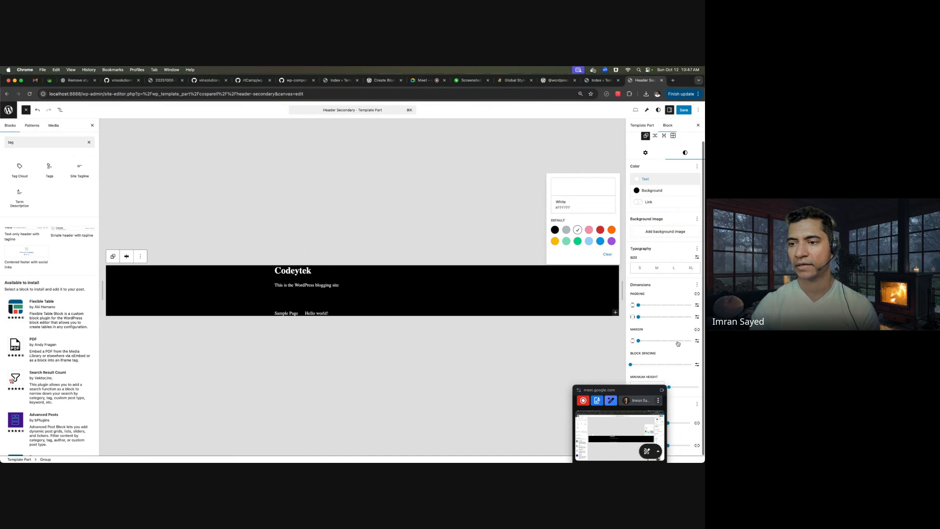
pyautogui.click(641, 305)
pyautogui.moveTo(645, 306); pyautogui.dragTo(660, 309)
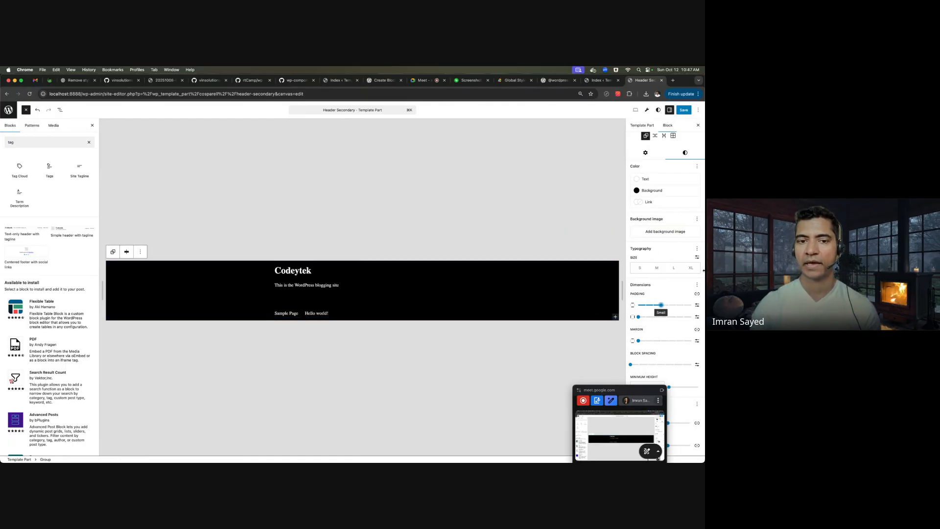
pyautogui.click(682, 111)
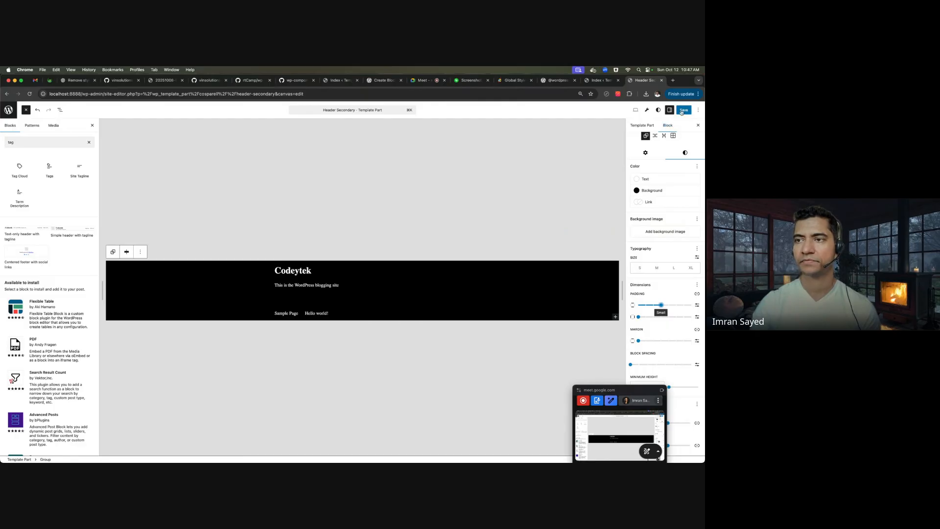
pyautogui.click(681, 111)
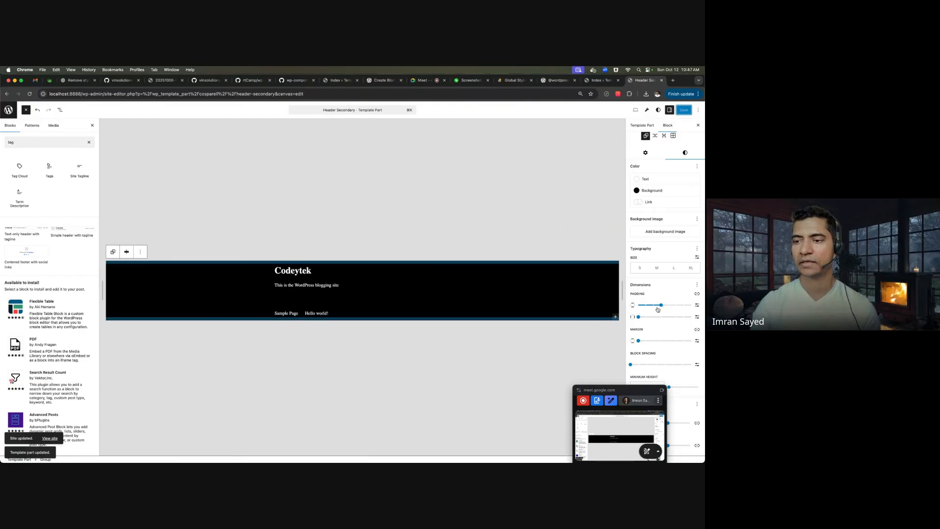
# - Change appearanceTools from true to false in theme.json
pyautogui.moveTo(414, 460)
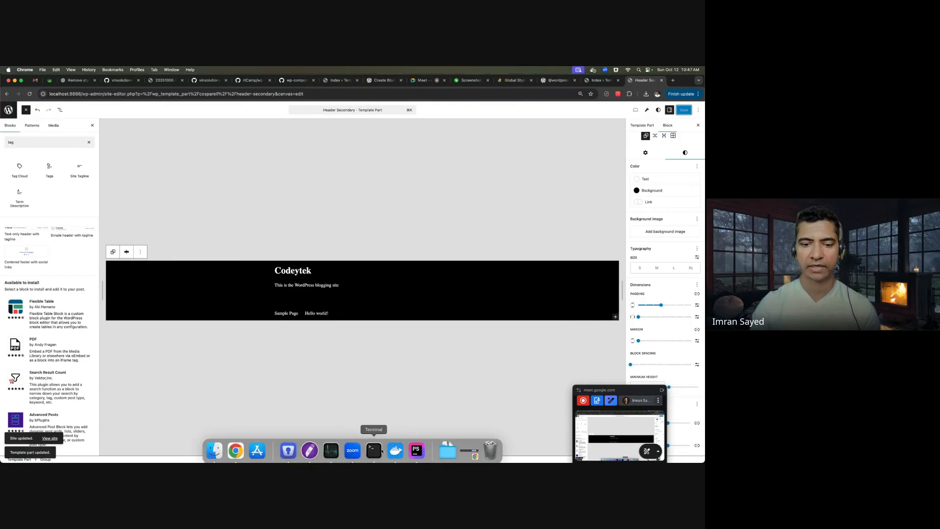
pyautogui.click(415, 443)
pyautogui.scroll(10, 336, 265)
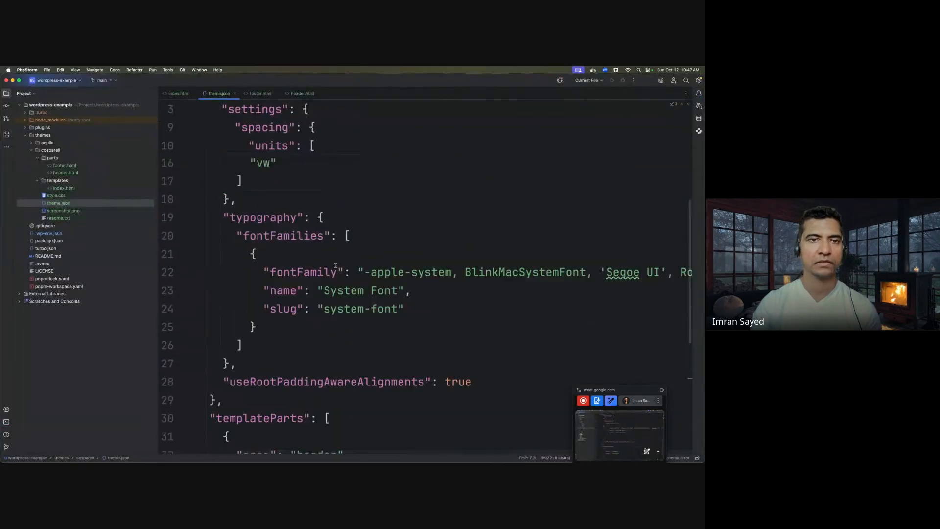
pyautogui.scroll(-10, 336, 266)
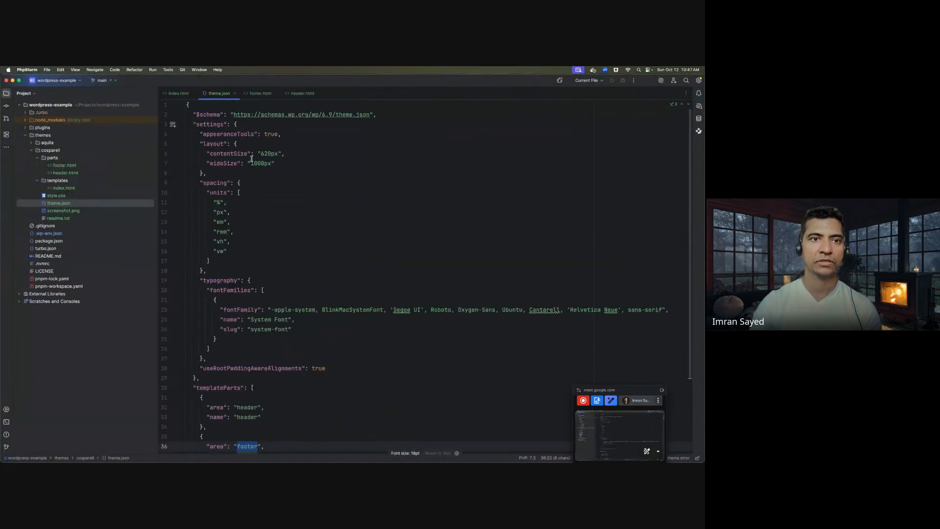
pyautogui.doubleClick(221, 135)
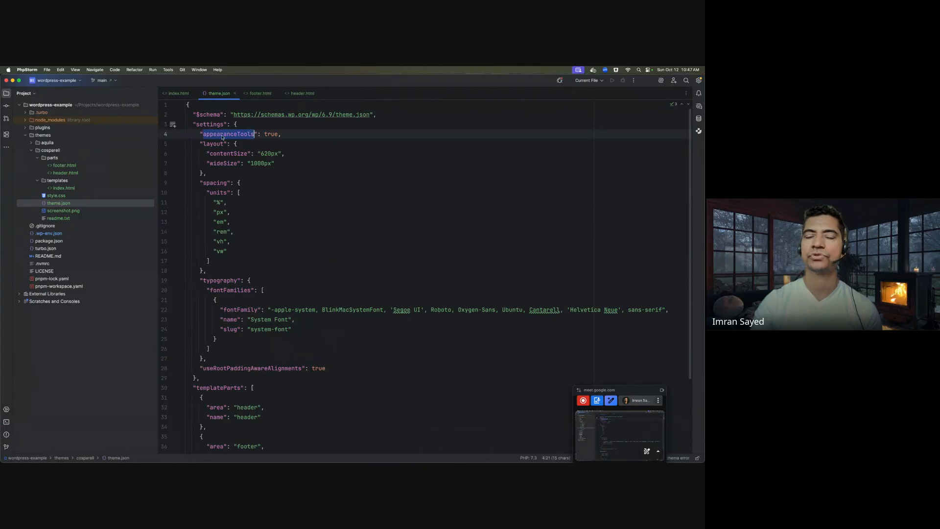
pyautogui.doubleClick(272, 134)
pyautogui.write('false')
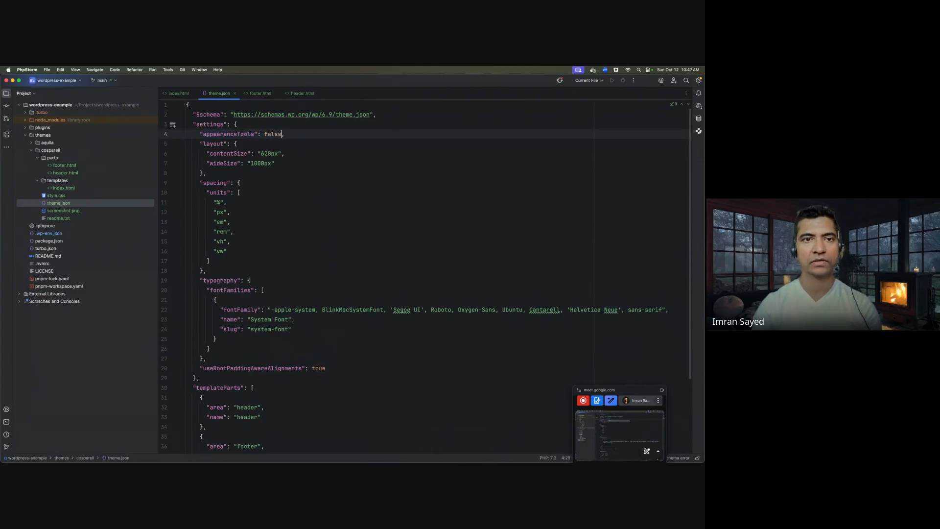
pyautogui.click(299, 149)
pyautogui.press('super+Tab')
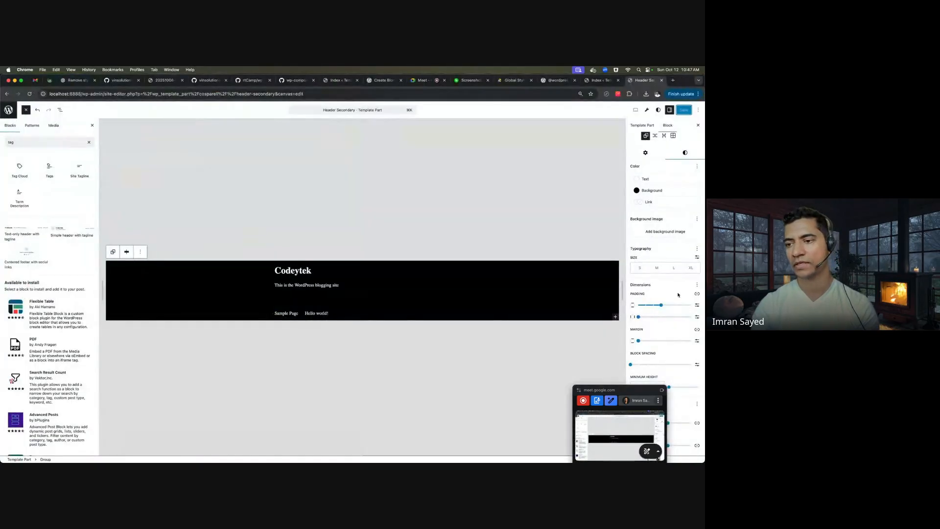
# - Reload the site editor and view the header group's reduced style options with appearanceTools off
pyautogui.press('super+r')
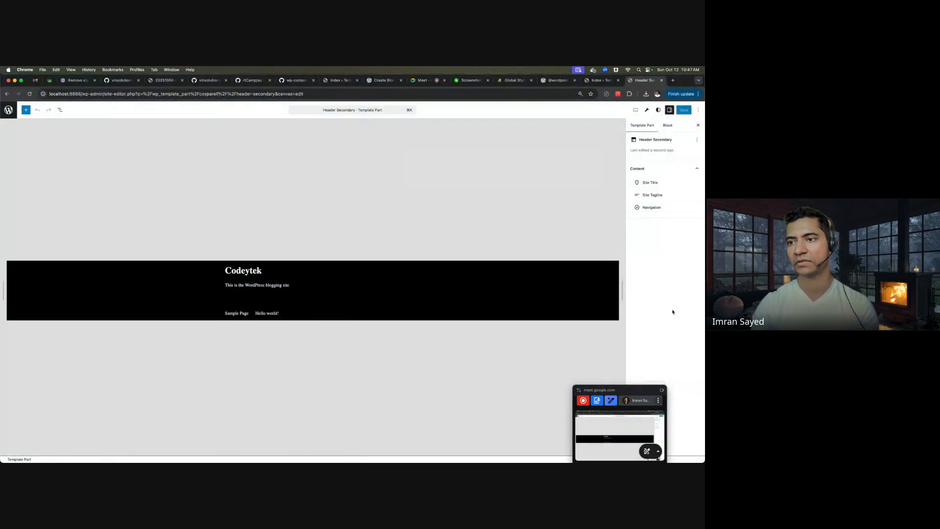
pyautogui.click(584, 266)
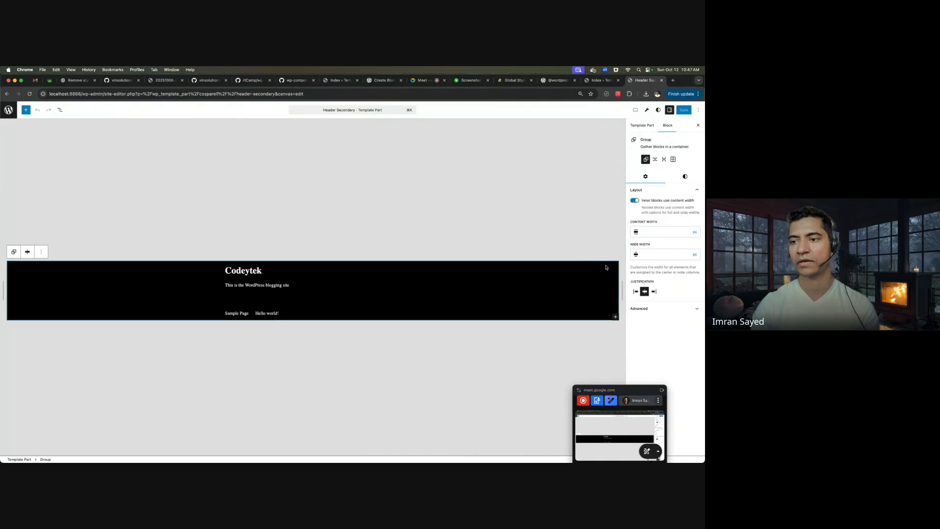
pyautogui.click(675, 178)
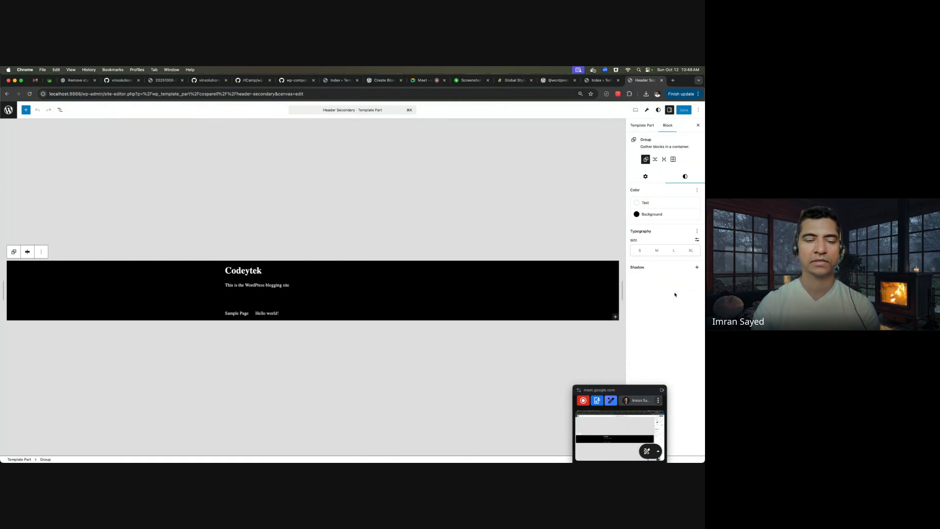
# - Restore appearanceTools to true, reload, and confirm background image and dimension controls return
pyautogui.press('super+Tab')
pyautogui.doubleClick(264, 134)
pyautogui.write('true')
pyautogui.click(293, 141)
pyautogui.press('super+Tab')
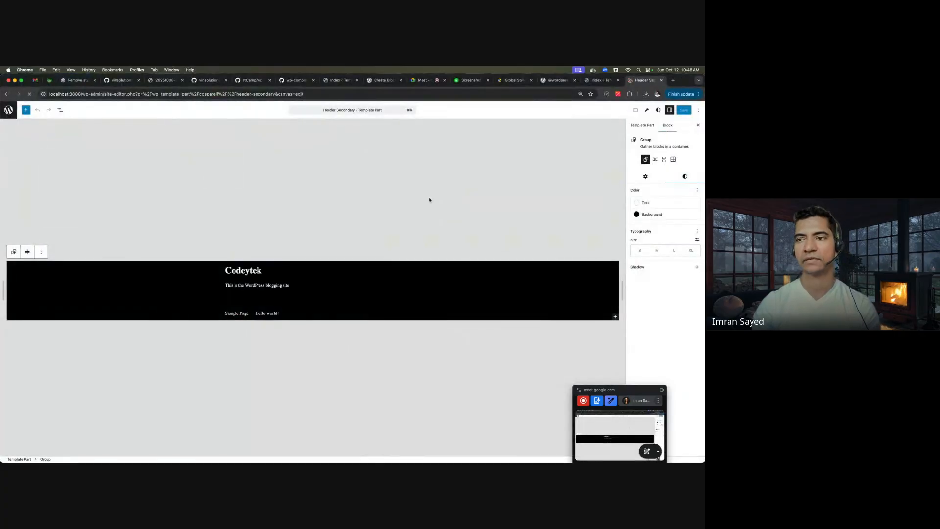
pyautogui.press('super+r')
pyautogui.click(525, 274)
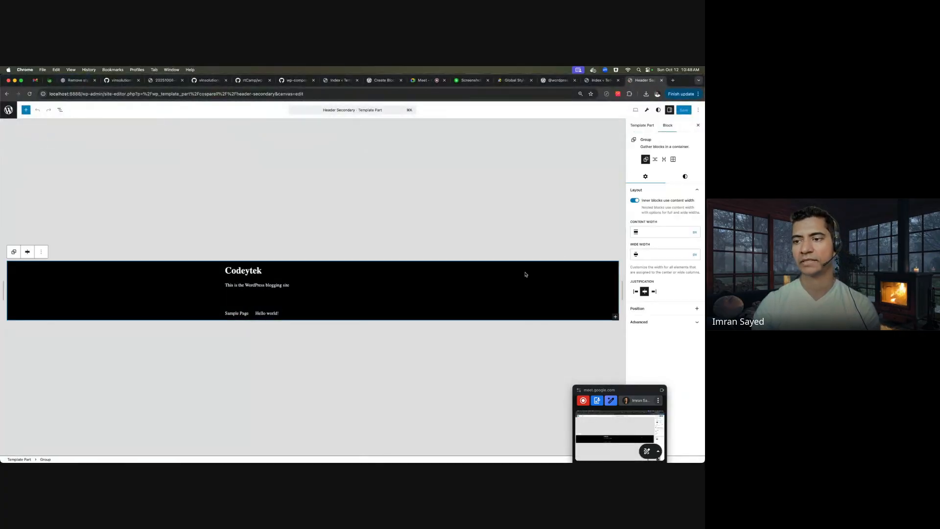
pyautogui.click(685, 177)
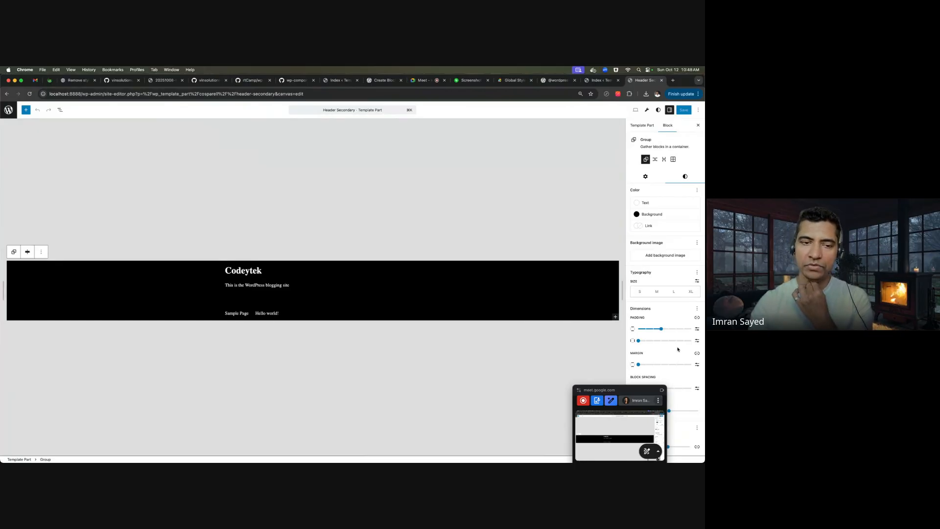
pyautogui.click(514, 80)
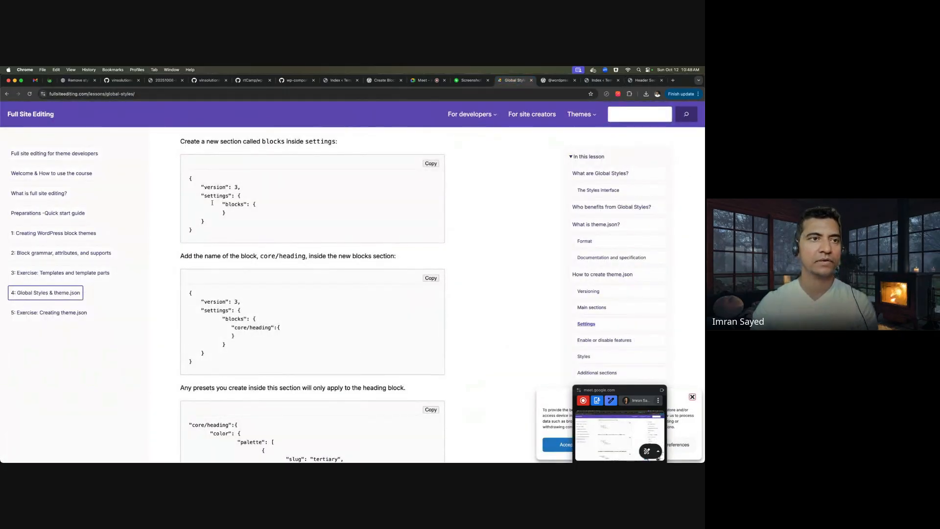
# - Scroll through the Global Styles lesson's theme.json examples, highlighting the blocks key
pyautogui.scroll(3, 112, 104)
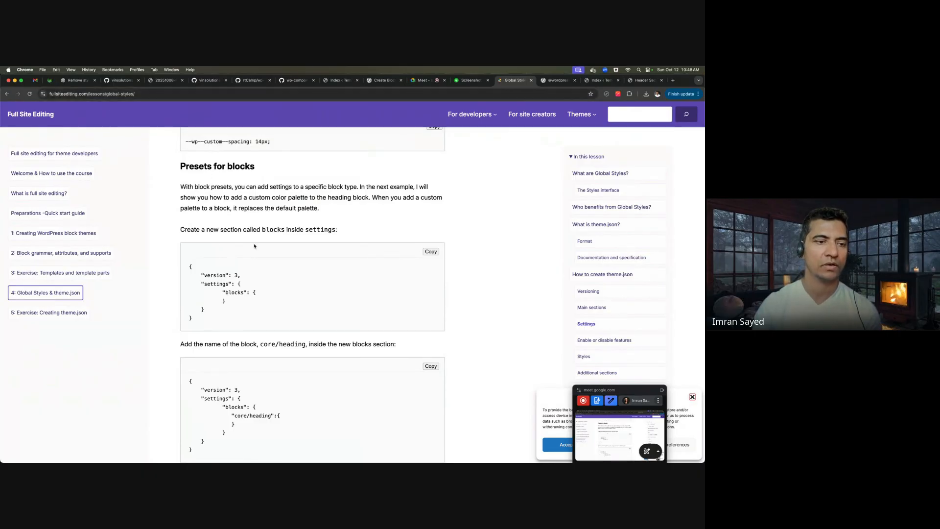
pyautogui.scroll(10, 254, 245)
pyautogui.scroll(10, 254, 246)
pyautogui.scroll(15, 254, 245)
pyautogui.scroll(8, 254, 245)
pyautogui.scroll(5, 254, 243)
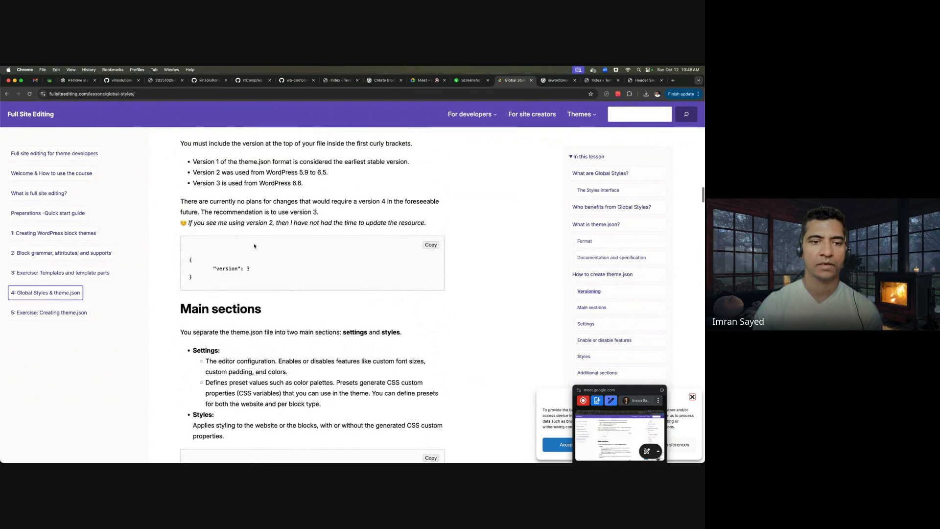
pyautogui.scroll(-9, 251, 264)
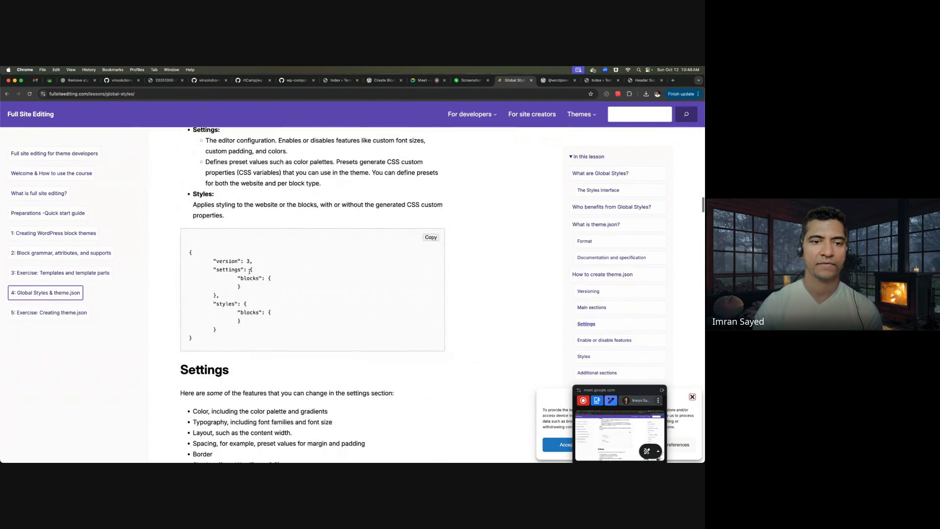
pyautogui.moveTo(241, 279); pyautogui.dragTo(253, 279)
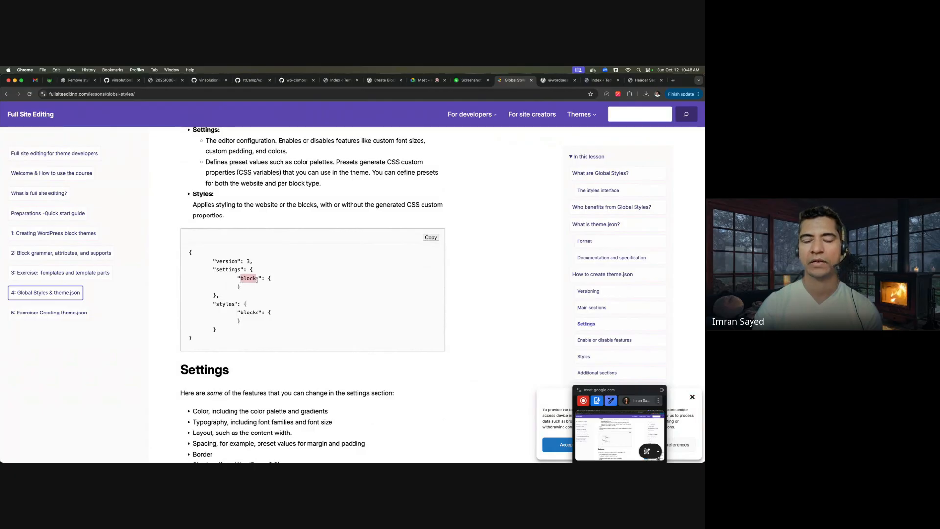
pyautogui.scroll(-10, 272, 310)
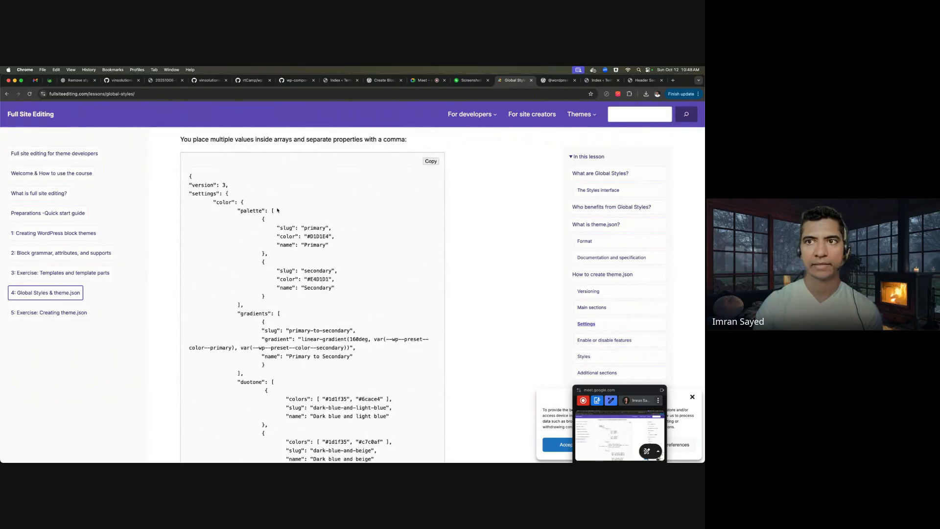
pyautogui.scroll(-8, 297, 289)
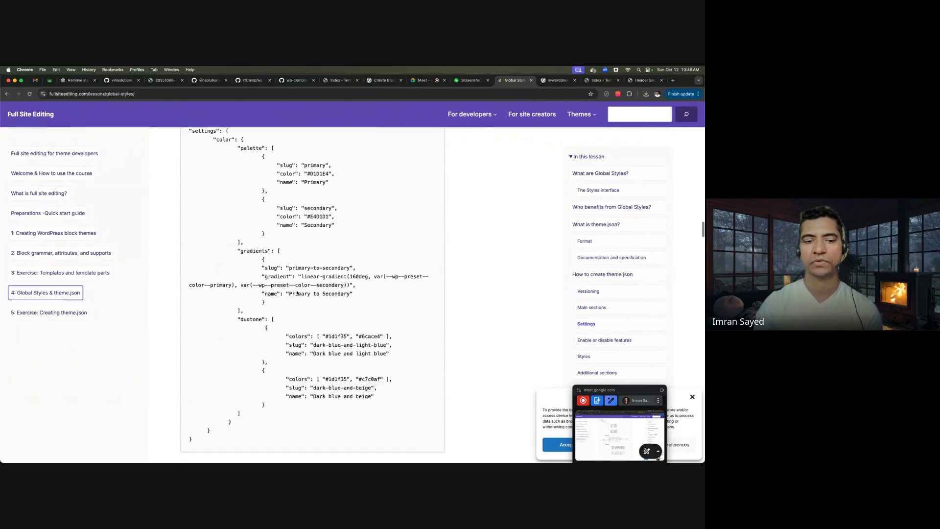
pyautogui.scroll(-9, 269, 311)
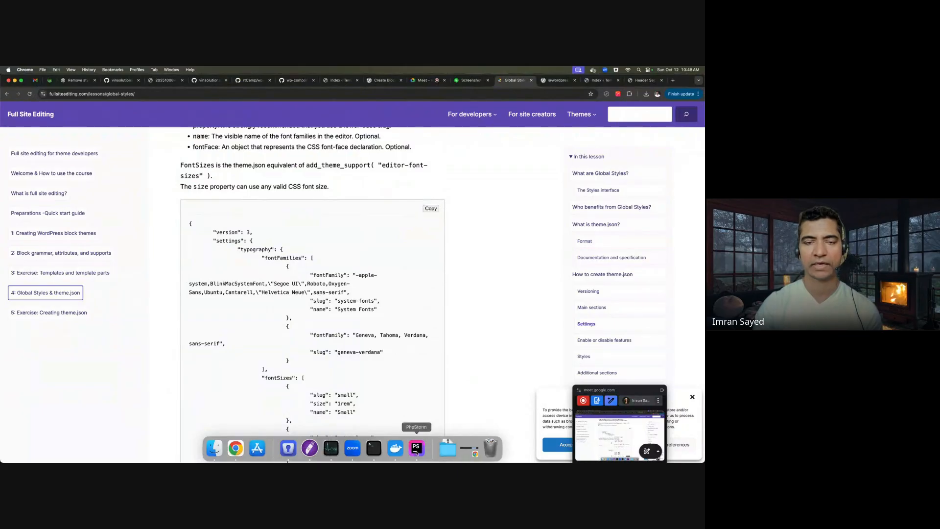
# - Compare the lesson examples with the theme's own theme.json, then return to the site editor
pyautogui.click(416, 447)
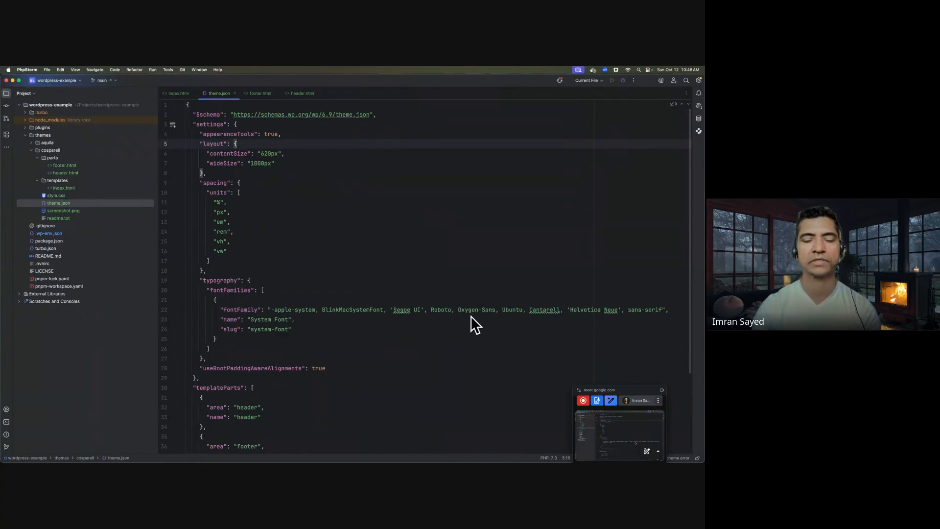
pyautogui.press('super+Tab')
pyautogui.scroll(-5, 355, 352)
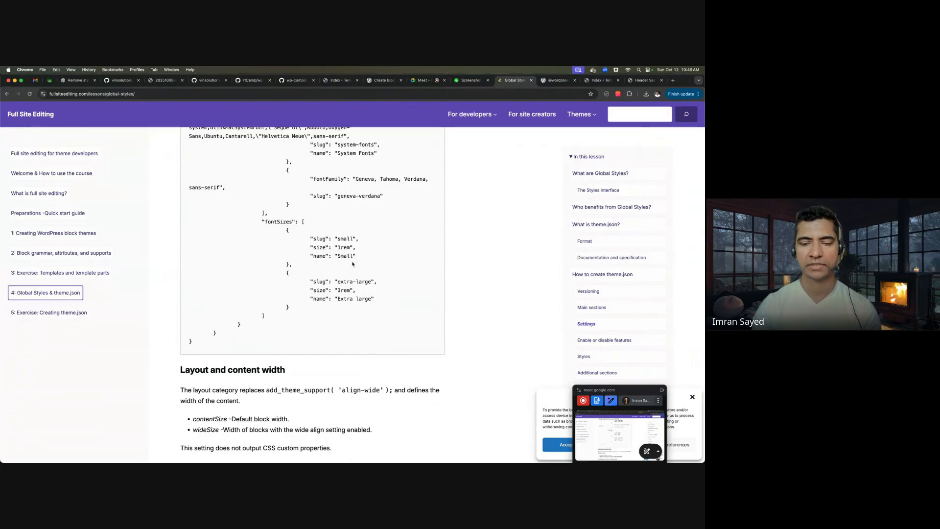
pyautogui.scroll(-5, 352, 263)
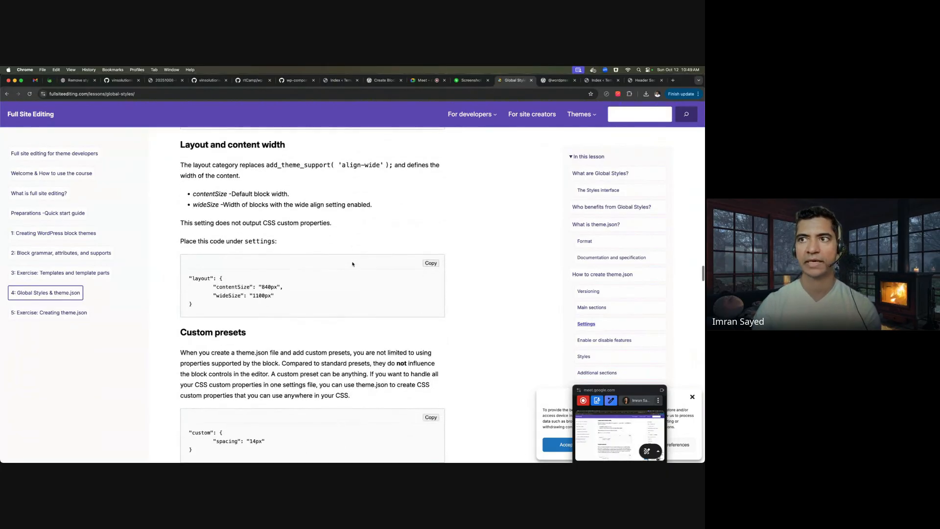
pyautogui.press('super+Tab')
pyautogui.scroll(-5, 340, 343)
pyautogui.press('super+Tab')
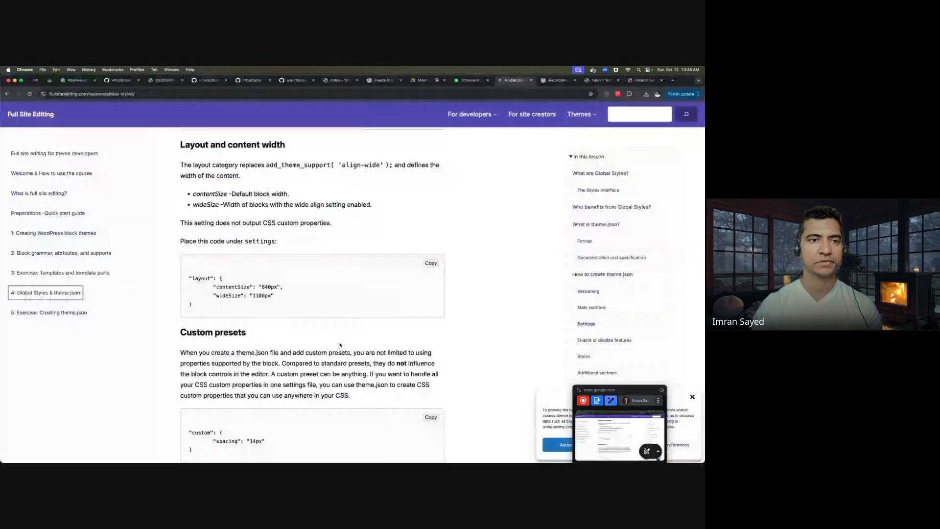
pyautogui.click(573, 81)
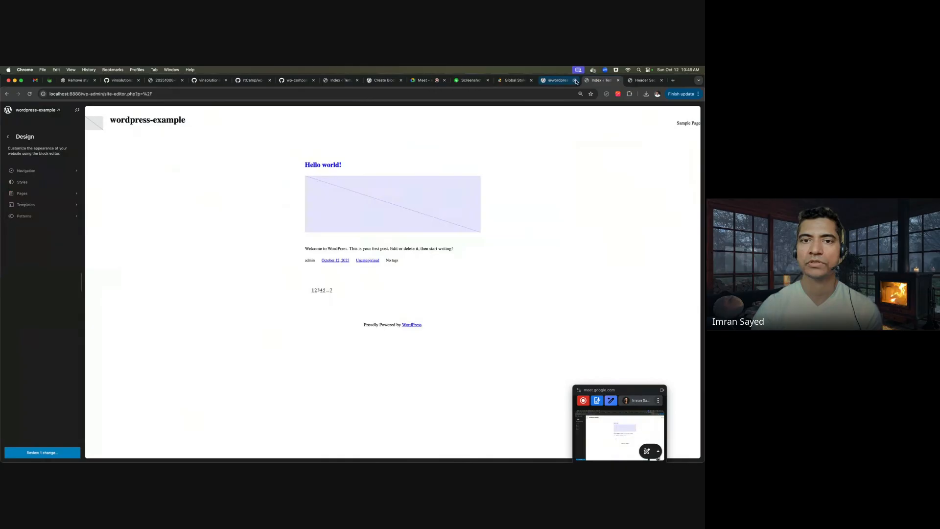
# - Reopen the Header Secondary editor and select the theme's parts folder in PhpStorm
pyautogui.click(644, 80)
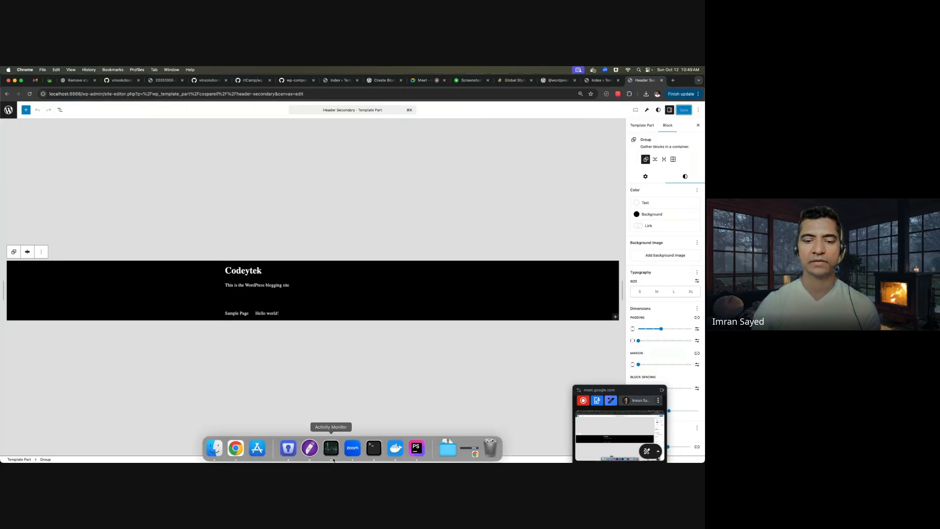
pyautogui.click(415, 449)
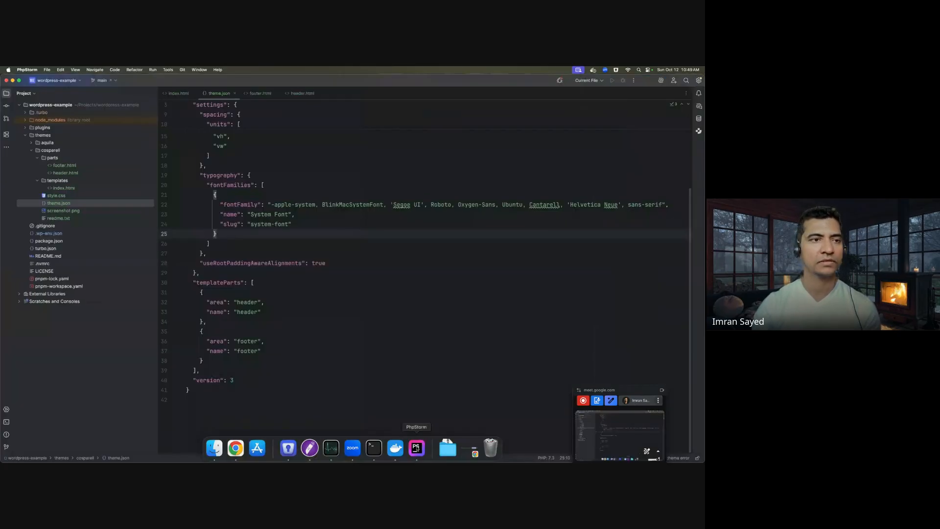
pyautogui.click(55, 159)
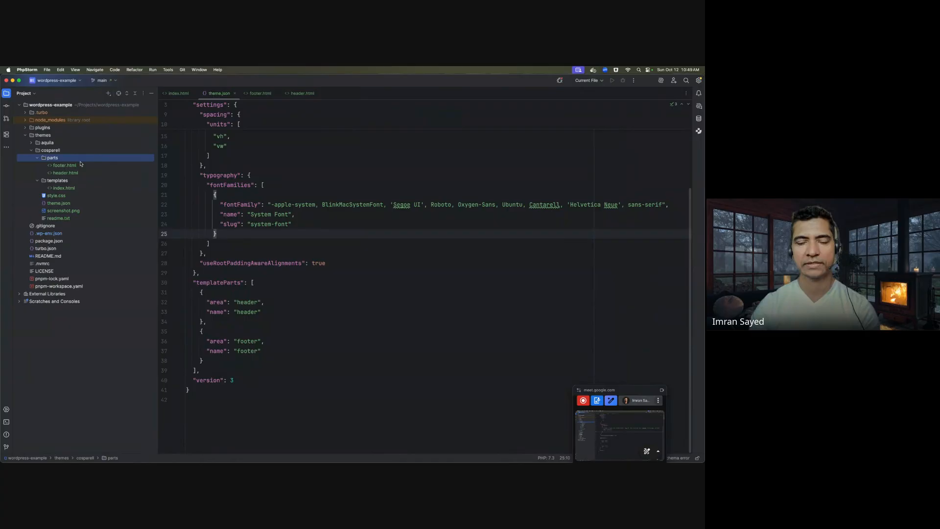
pyautogui.press('super+Tab')
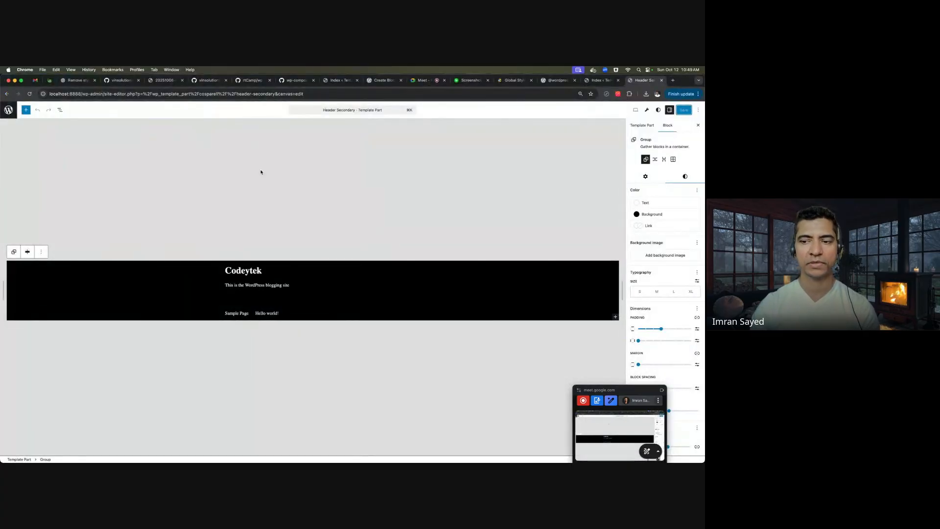
pyautogui.press('super+Tab')
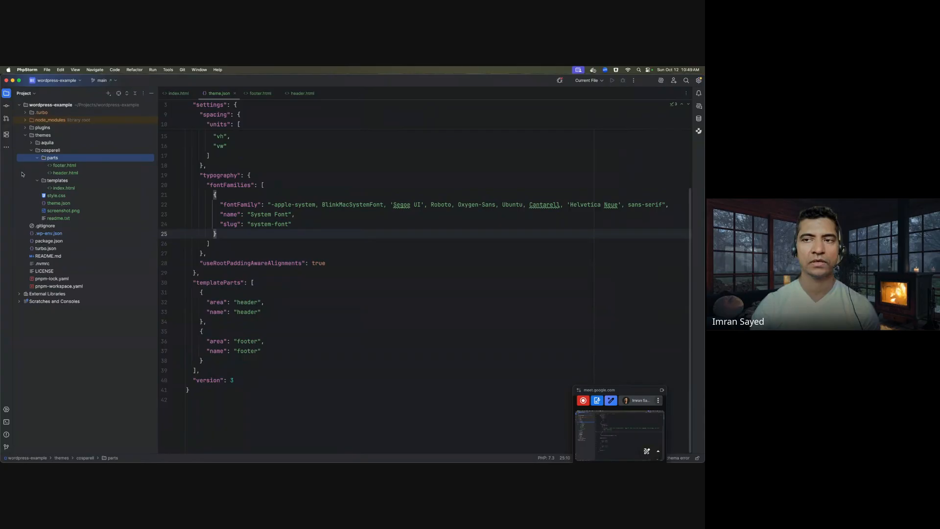
pyautogui.press('super+Tab')
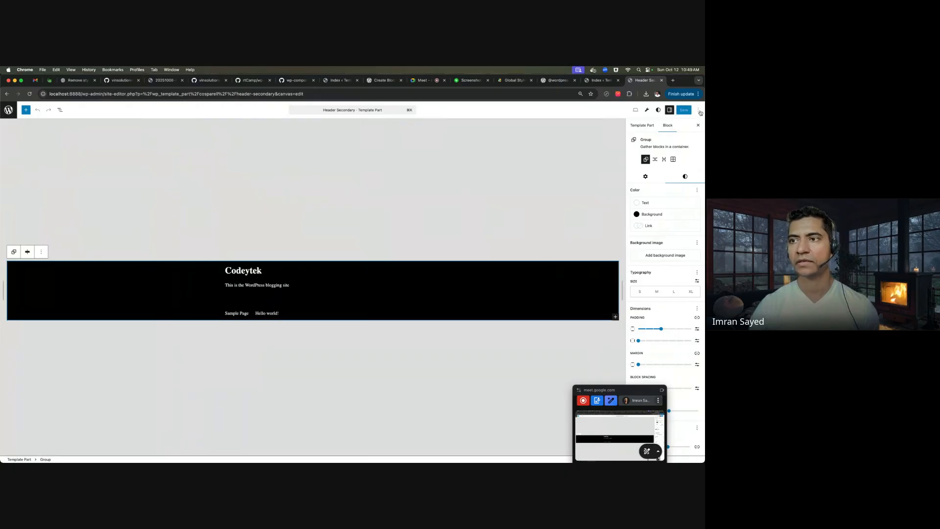
pyautogui.click(698, 109)
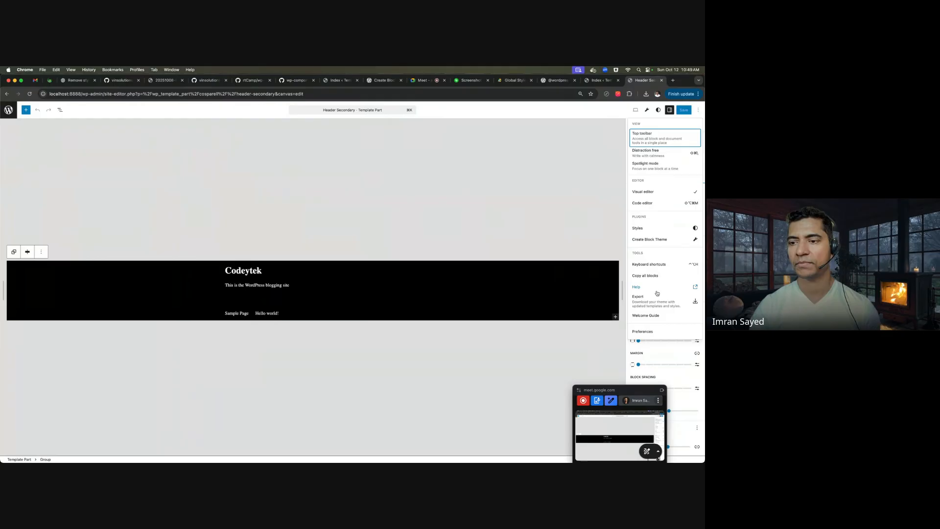
# - Switch the Header Secondary part to the Code editor and select all its markup
pyautogui.press('super+Tab')
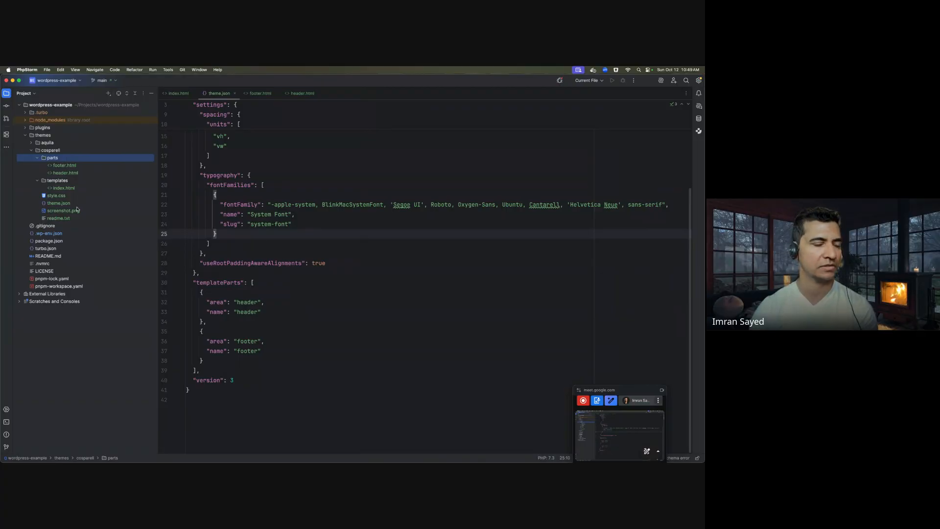
pyautogui.press('super+Tab')
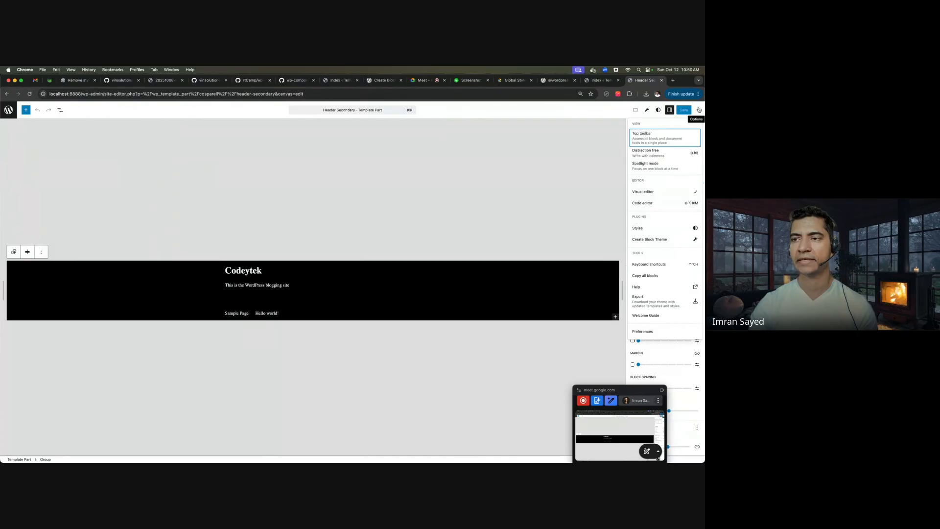
pyautogui.click(655, 203)
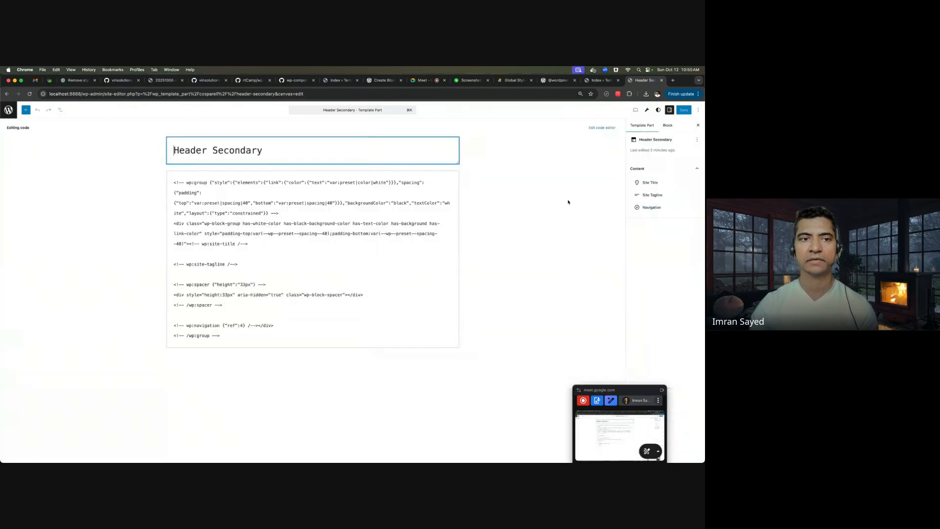
pyautogui.press('super+a')
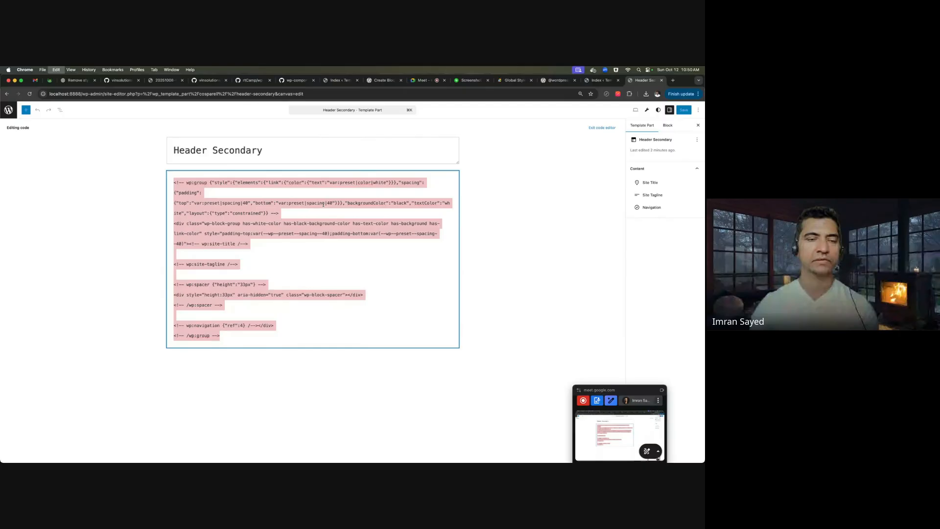
# - Copy the markup and begin a new HTML file in the theme's parts folder
pyautogui.press('super+Tab')
pyautogui.press('super+n')
pyautogui.press('Down')
pyautogui.press('Down')
pyautogui.press('Down')
pyautogui.press('Down')
pyautogui.press('Down')
pyautogui.press('Down')
pyautogui.press('Down')
pyautogui.press('Down')
pyautogui.press('Return')
pyautogui.write('header-secondary')
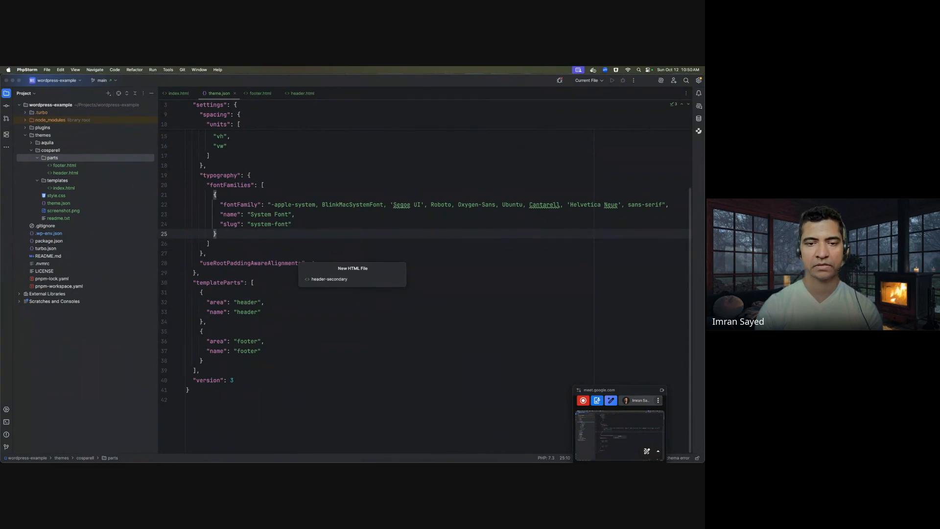
# - Create header-secondary.html, skip adding it to Git, and paste in the copied header markup
pyautogui.press('Return')
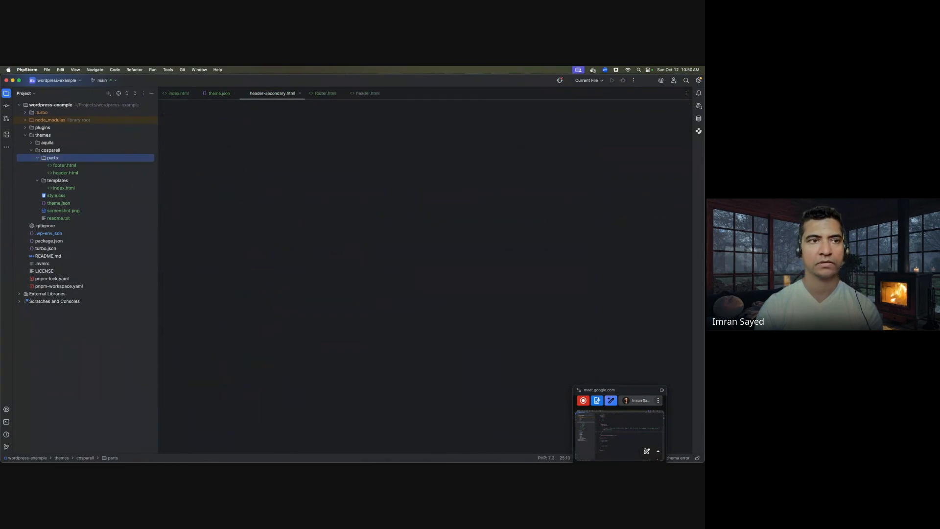
pyautogui.press('Escape')
pyautogui.press('super+a')
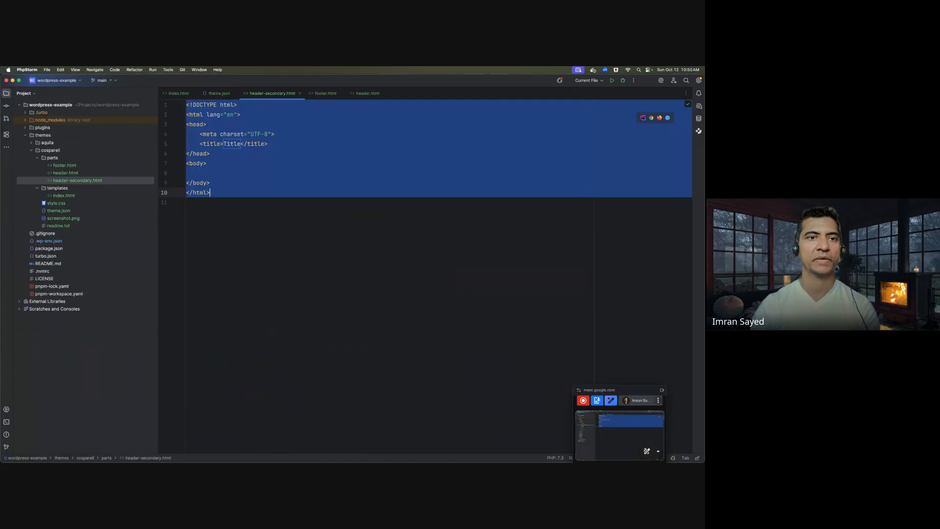
pyautogui.press('super+v')
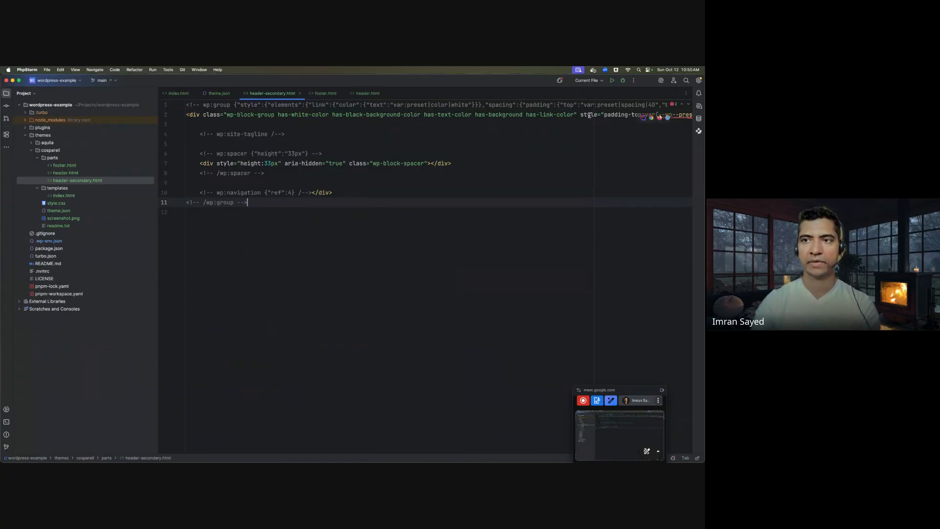
# - Inspect the group block's backgroundColor and textColor settings against the WordPress code view
pyautogui.hscroll(10, 589, 130)
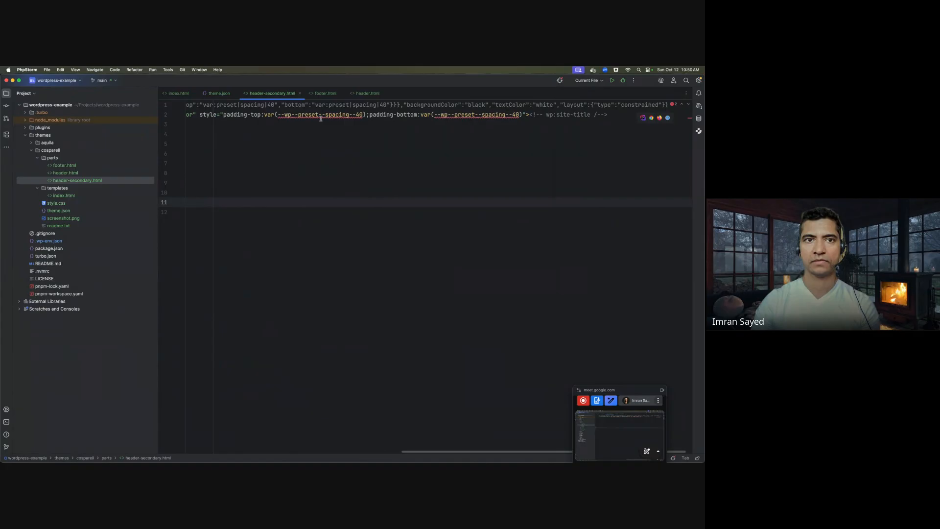
pyautogui.hscroll(-5, 368, 122)
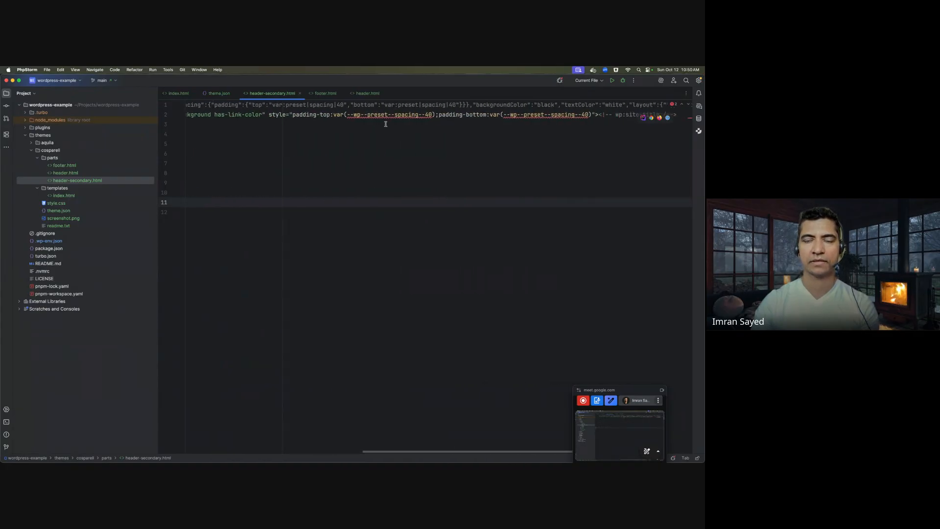
pyautogui.hscroll(-5, 385, 123)
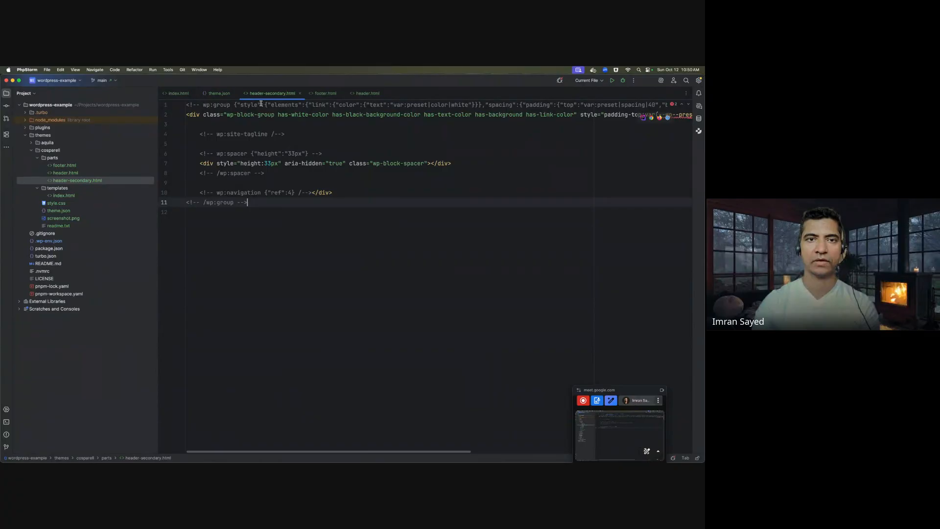
pyautogui.tripleClick(324, 104)
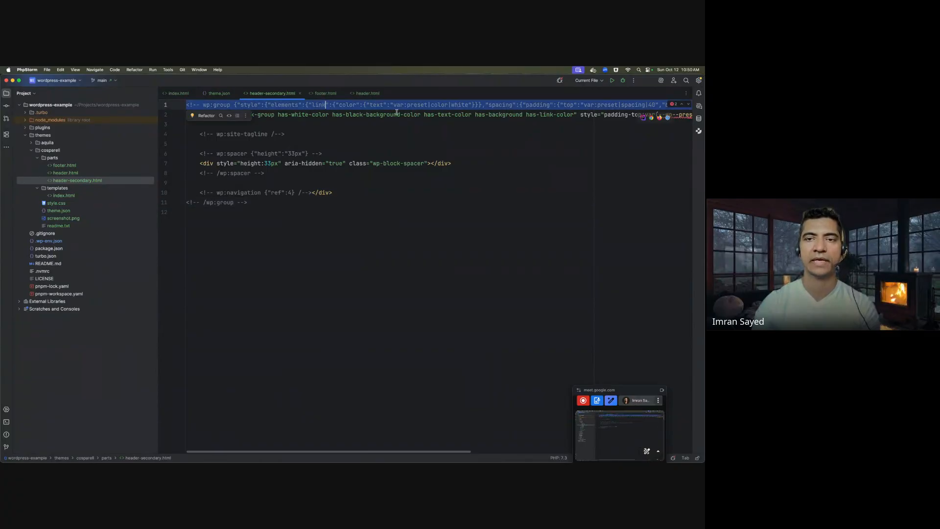
pyautogui.hscroll(8, 404, 114)
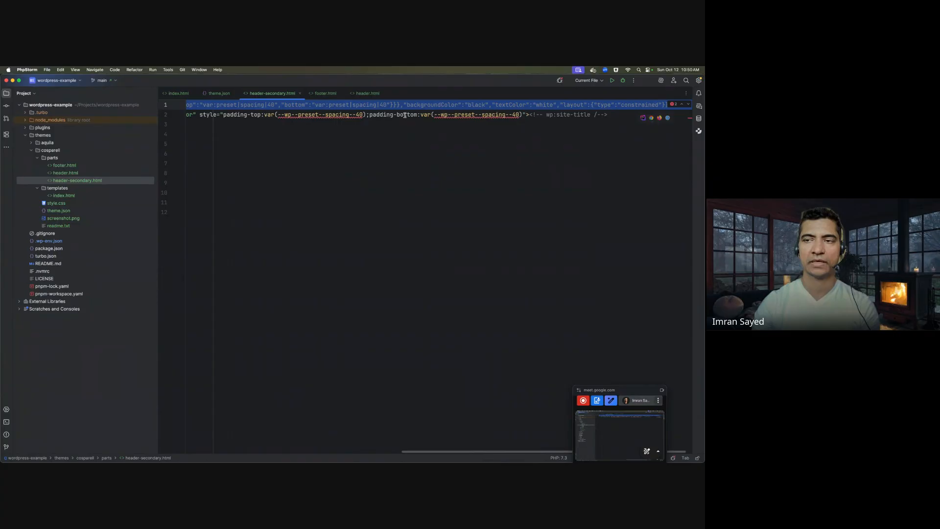
pyautogui.doubleClick(432, 105)
pyautogui.doubleClick(506, 105)
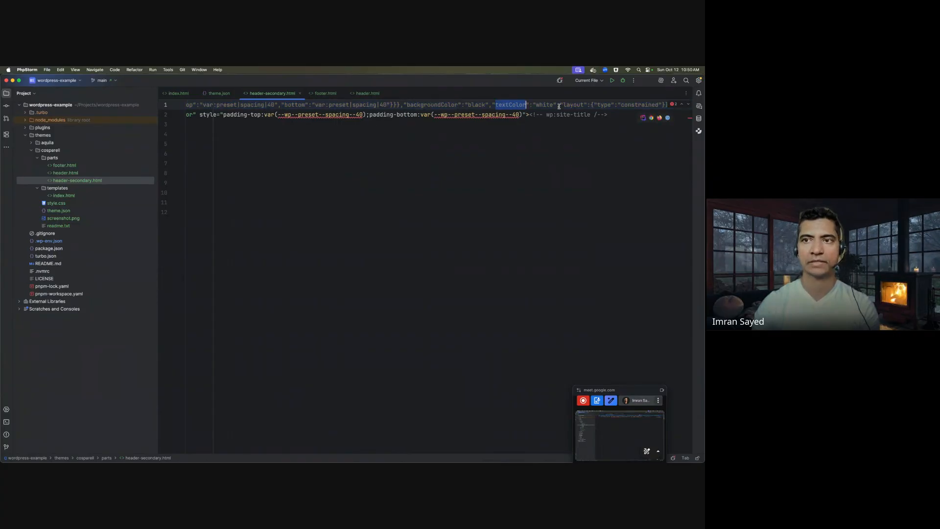
pyautogui.hscroll(-8, 566, 107)
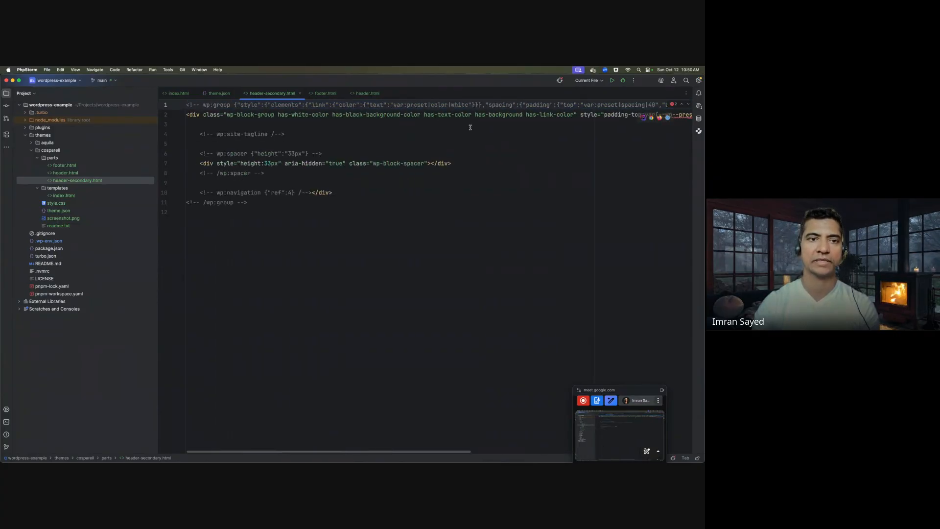
pyautogui.press('super+Tab')
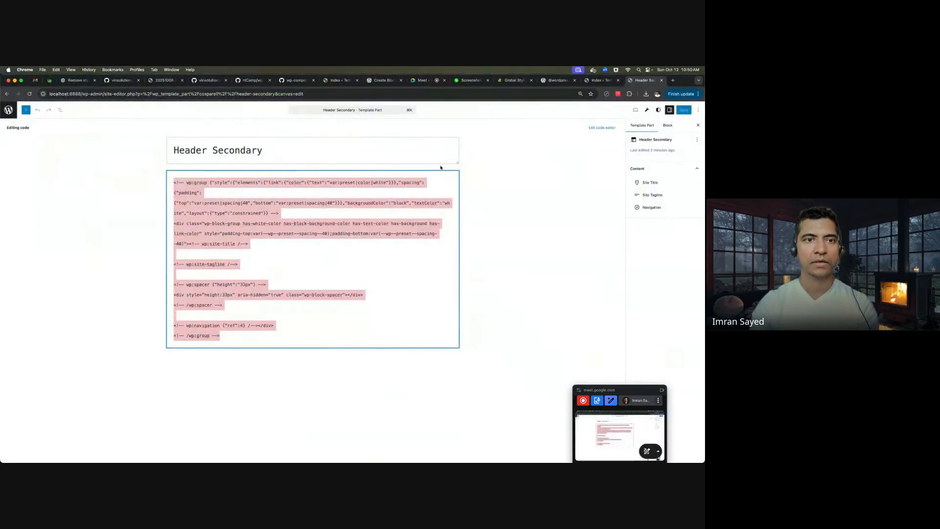
pyautogui.press('super+Tab')
# - Examine the group, spacer and site-tagline block comments in the pasted markup
pyautogui.doubleClick(217, 105)
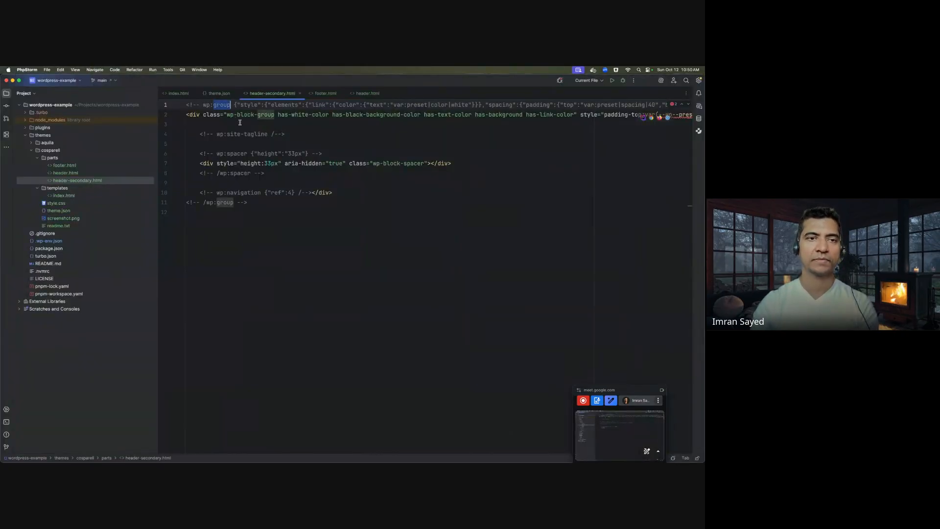
pyautogui.click(269, 163)
pyautogui.doubleClick(234, 133)
pyautogui.click(291, 133)
pyautogui.hotkey('shift', 'Home')
pyautogui.press('super+Tab')
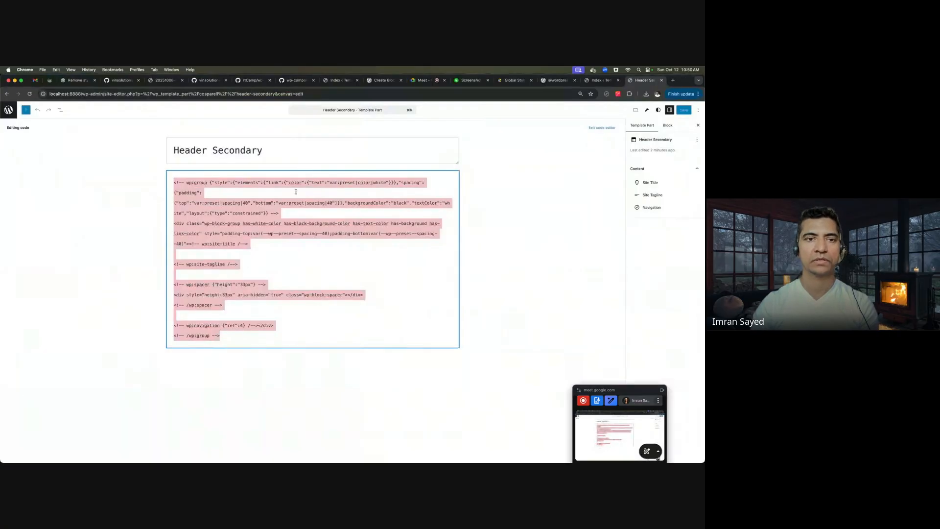
pyautogui.click(699, 110)
# - In the visual editor's List View, expand the Group and match Site Title and Site Tagline to their markup
pyautogui.click(653, 194)
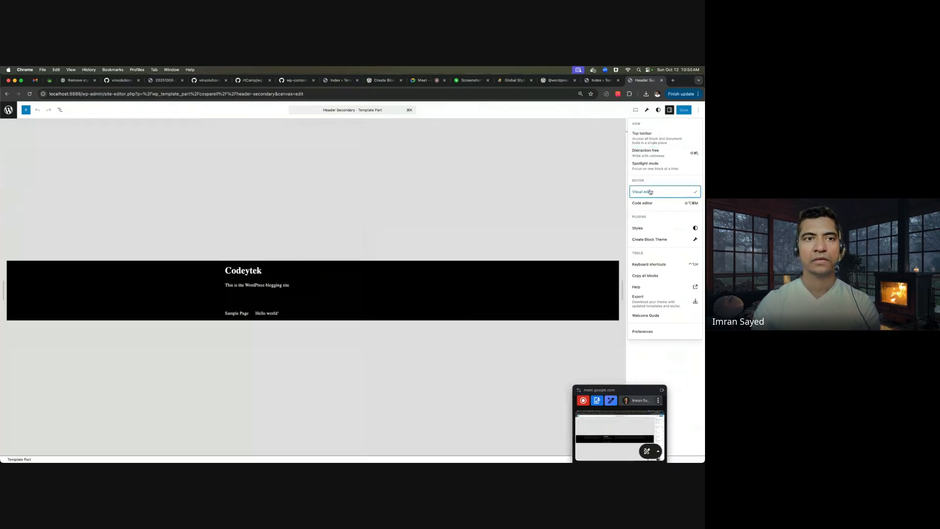
pyautogui.click(60, 110)
pyautogui.click(4, 137)
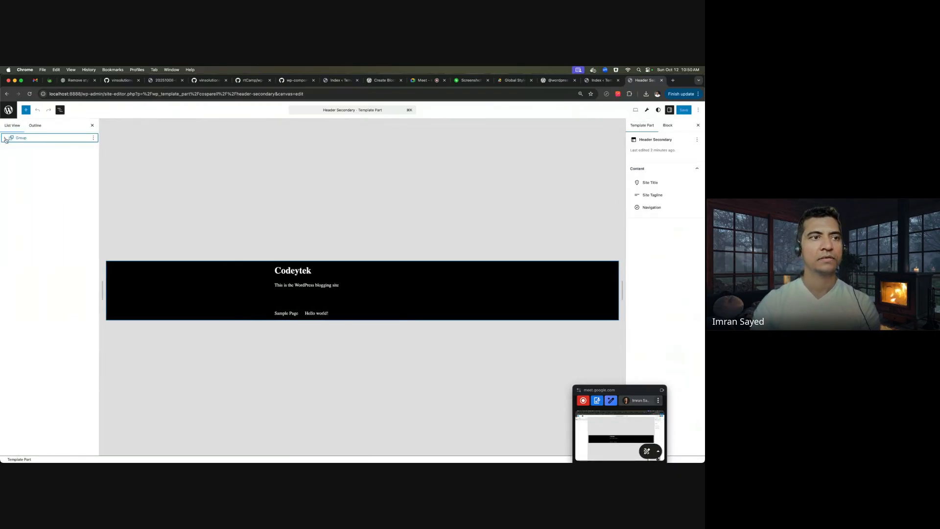
pyautogui.click(51, 147)
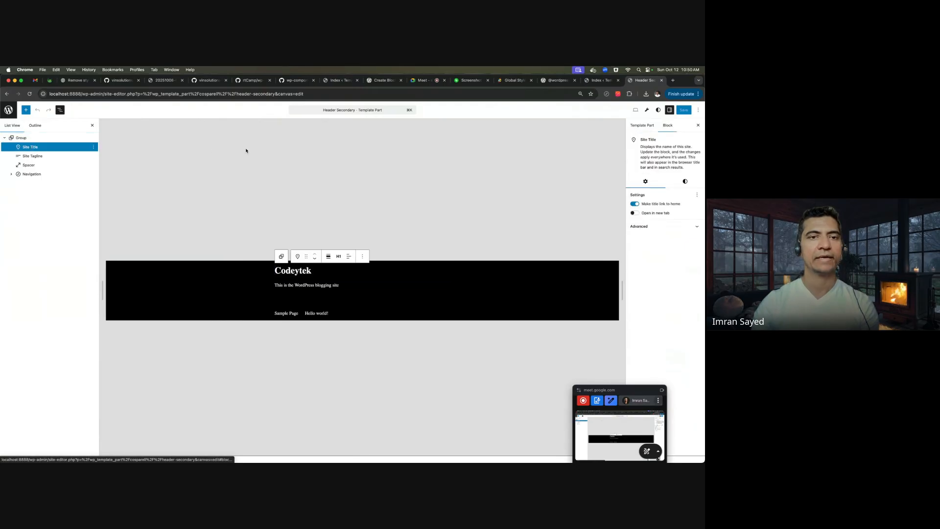
pyautogui.press('super+Tab')
pyautogui.press('super+Tab')
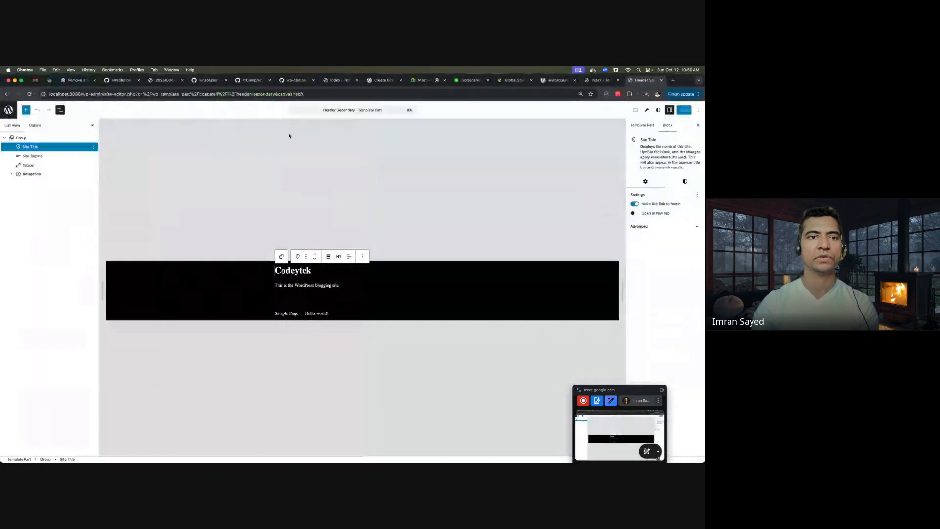
pyautogui.press('super+Tab')
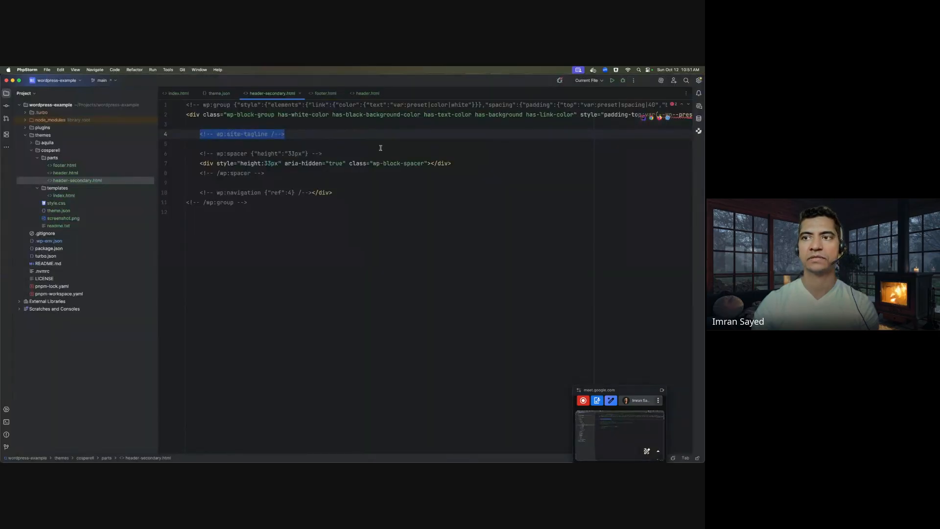
pyautogui.hscroll(8, 381, 147)
pyautogui.click(528, 114)
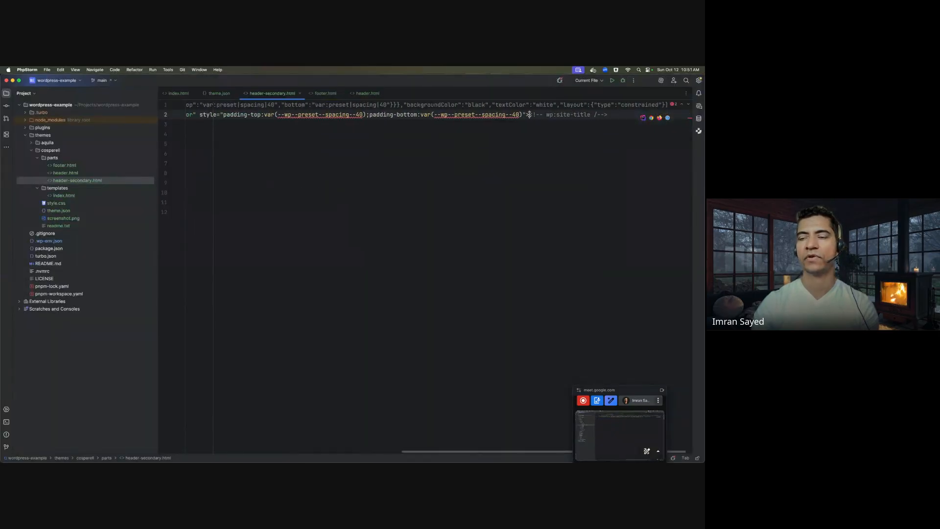
pyautogui.moveTo(529, 114); pyautogui.dragTo(615, 120)
# - Match the Spacer and Navigation blocks to their markup lines, then go back to all template parts
pyautogui.press('super+Tab')
pyautogui.click(58, 165)
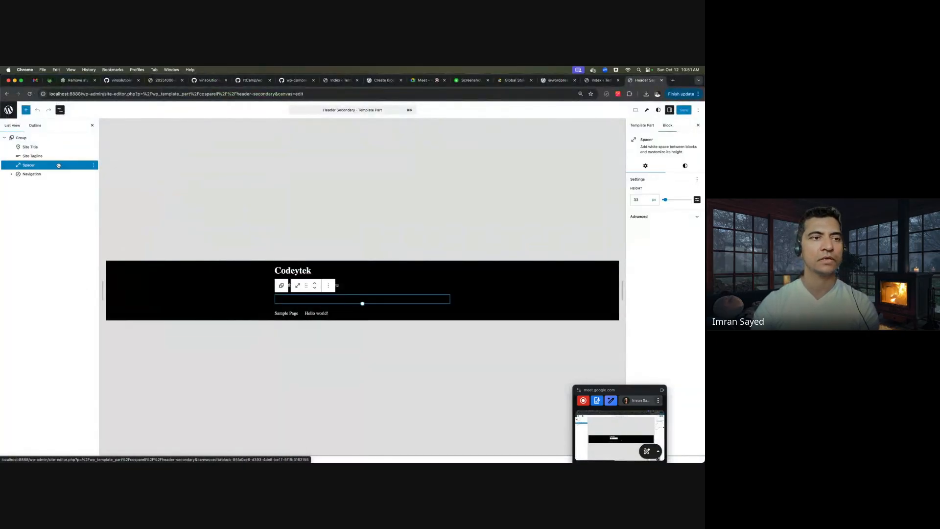
pyautogui.press('super+Tab')
pyautogui.click(270, 171)
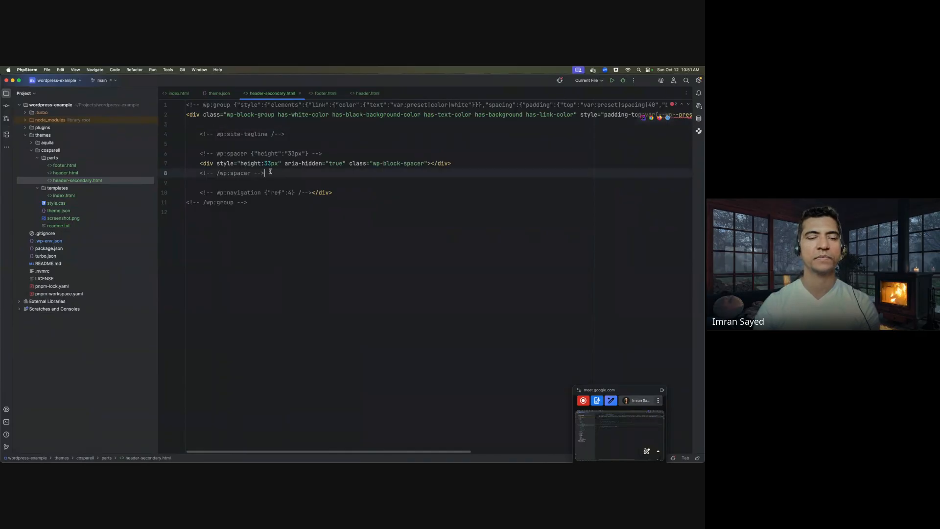
pyautogui.press('super+Tab')
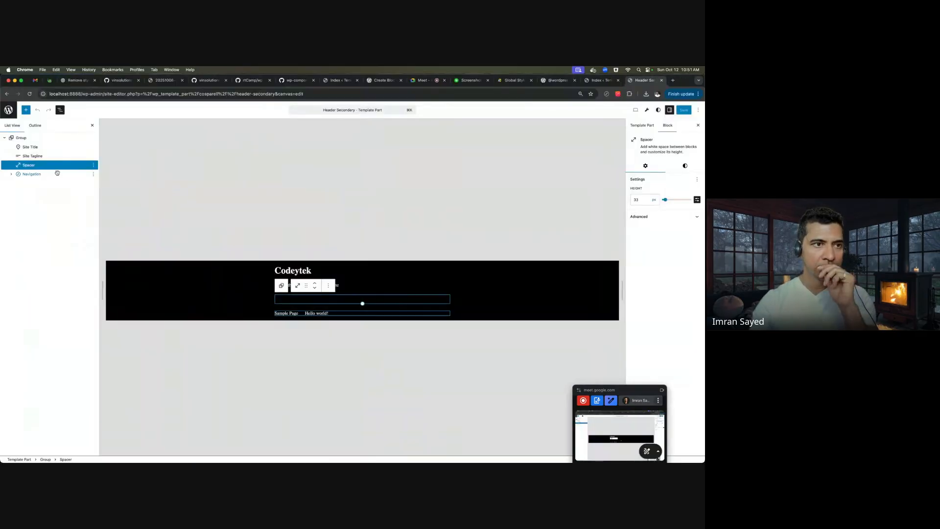
pyautogui.click(32, 173)
pyautogui.press('super+Tab')
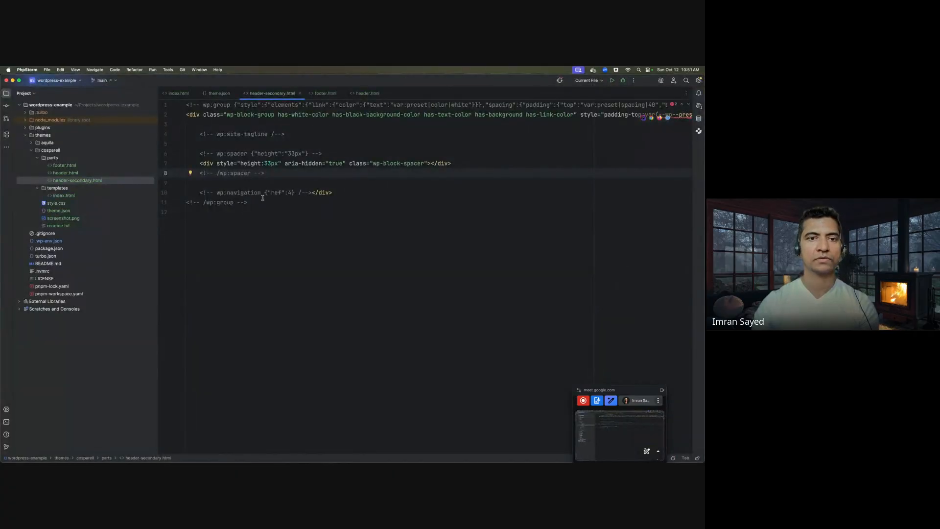
pyautogui.tripleClick(274, 192)
pyautogui.press('super+Tab')
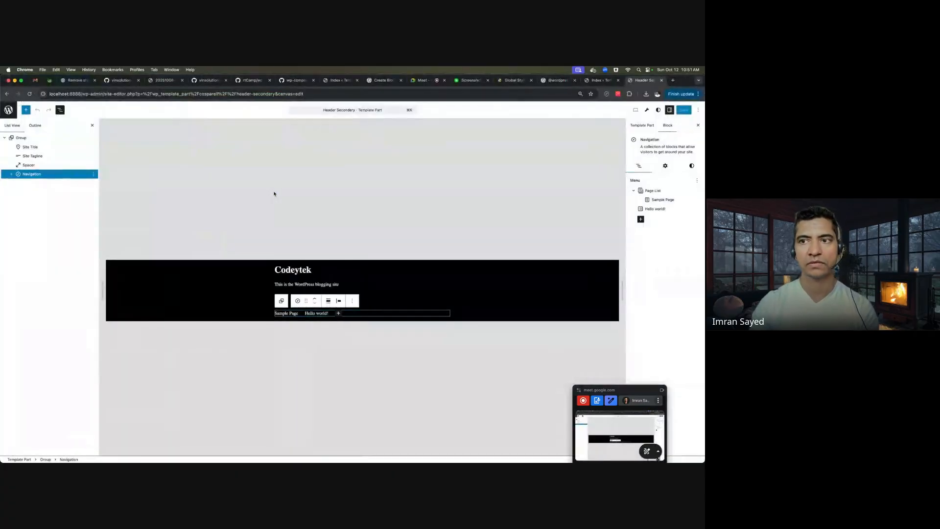
pyautogui.click(7, 110)
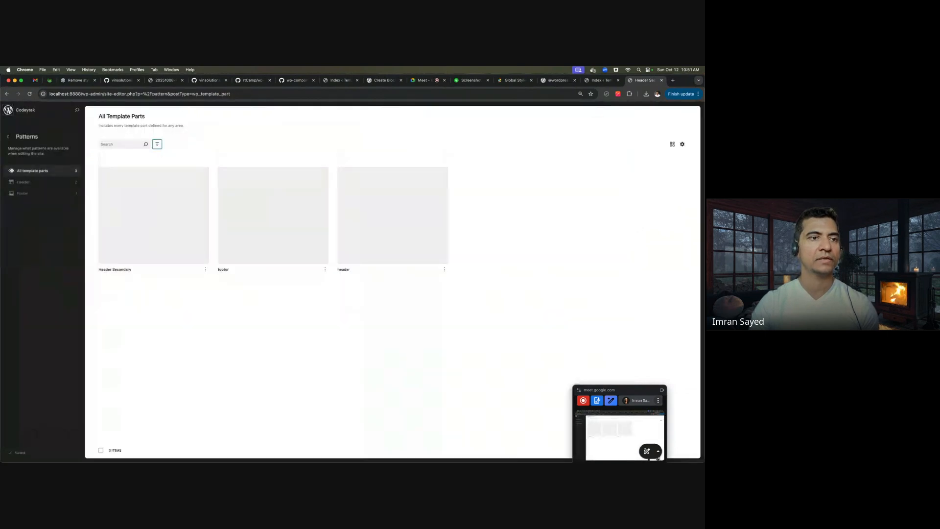
# - Filter template parts to the Header category and select templates/index.html in PhpStorm
pyautogui.click(54, 182)
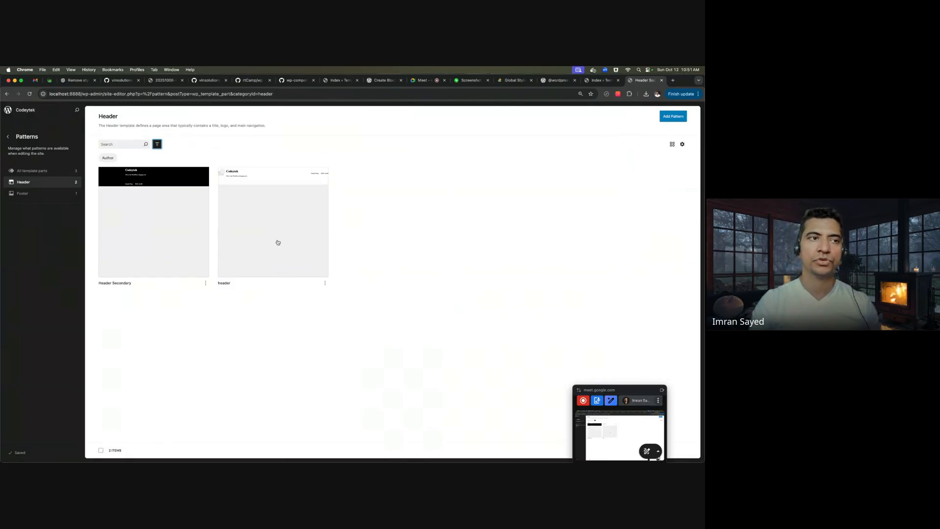
pyautogui.press('super+Tab')
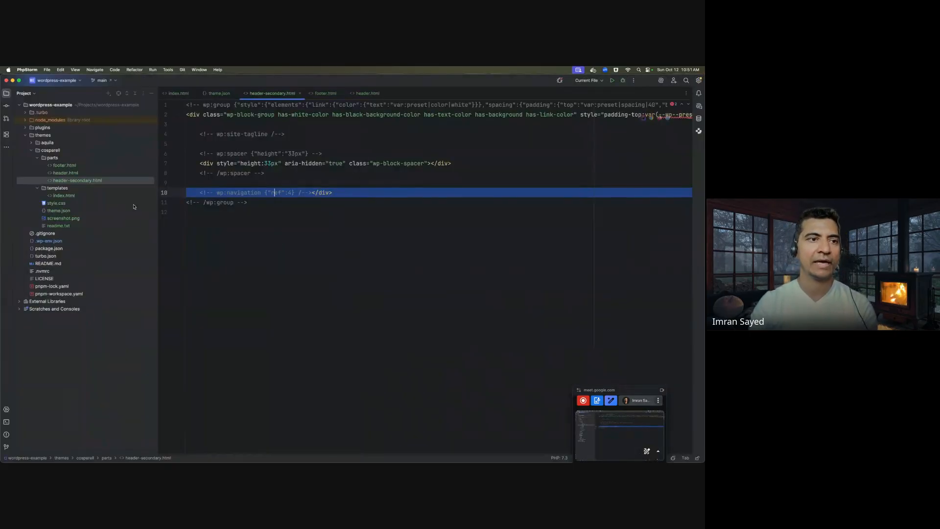
pyautogui.click(72, 195)
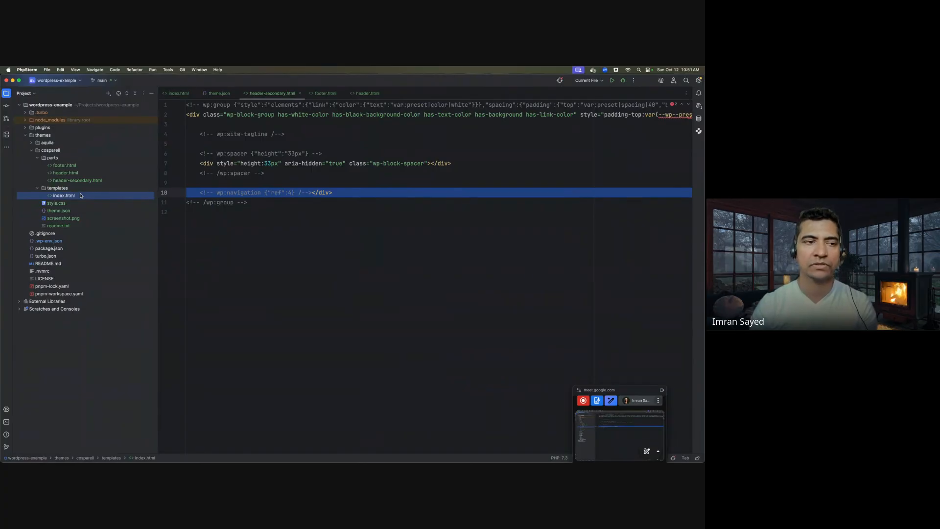
pyautogui.press('super+Tab')
# - Filter Design > Templates to Cosparell and add a new Single Posts template
pyautogui.click(12, 137)
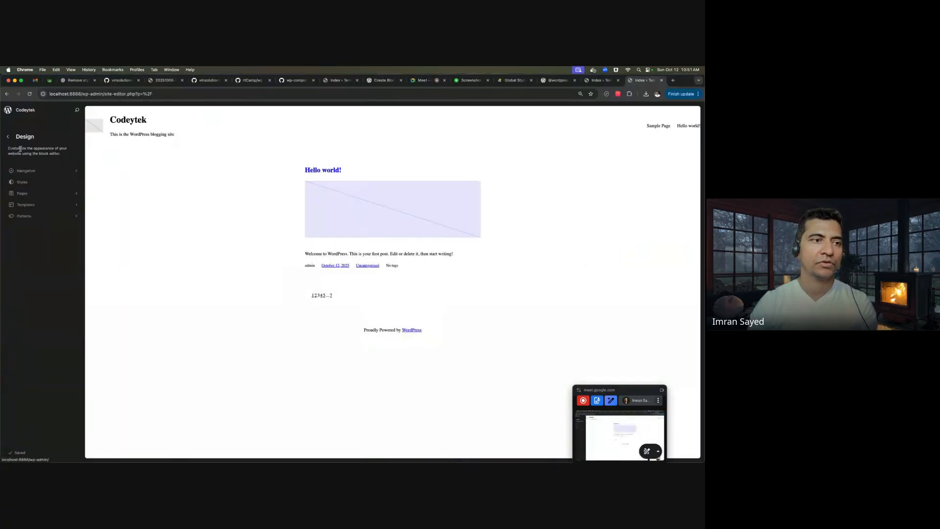
pyautogui.click(44, 207)
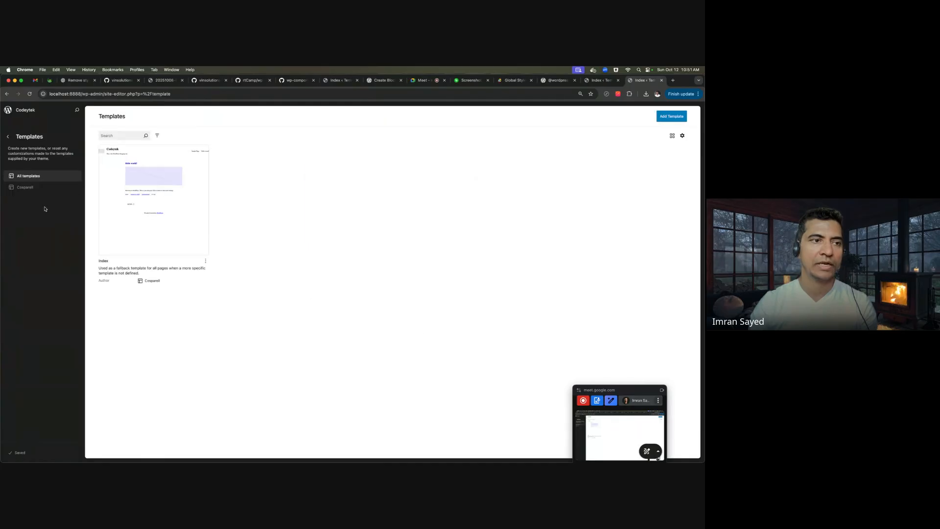
pyautogui.click(71, 191)
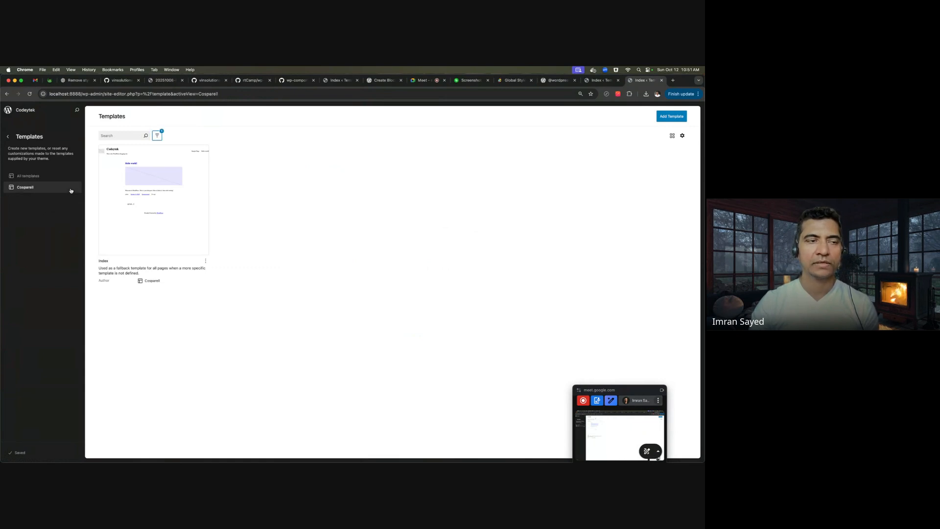
pyautogui.click(675, 116)
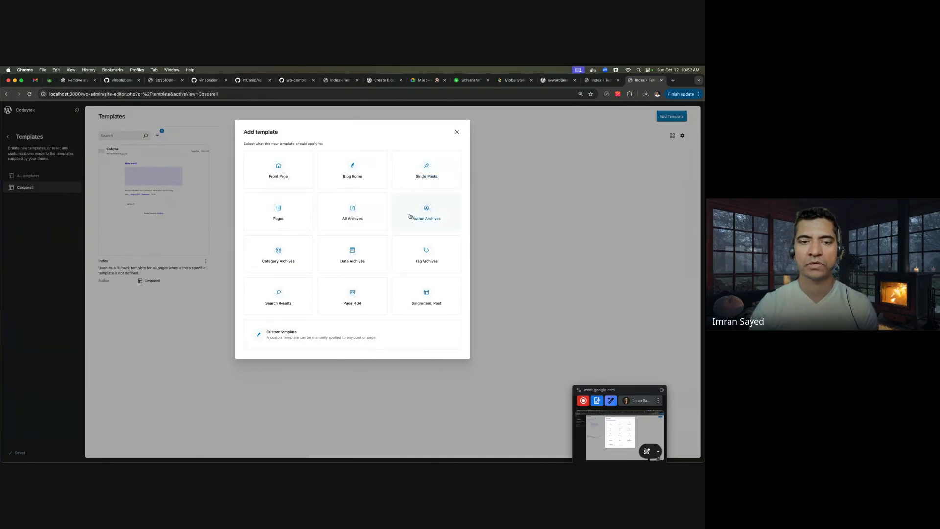
pyautogui.click(430, 171)
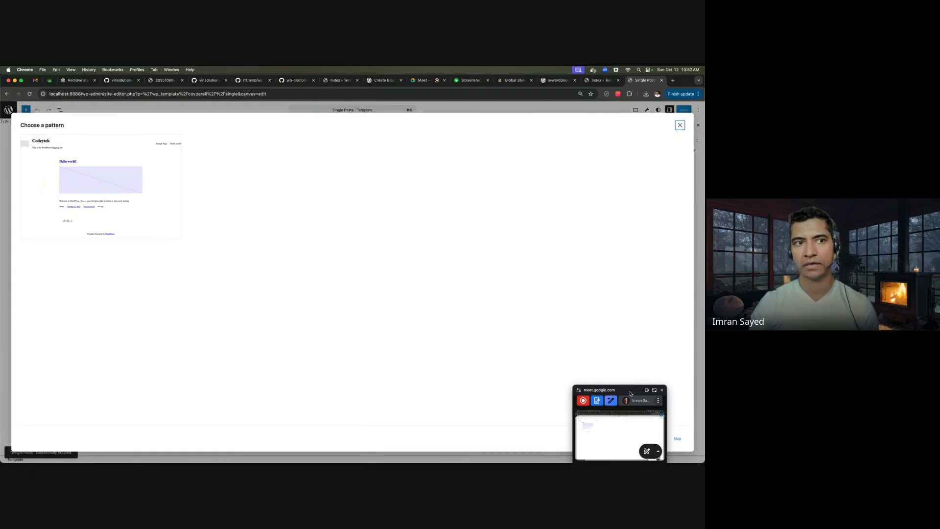
pyautogui.moveTo(630, 391); pyautogui.dragTo(522, 338)
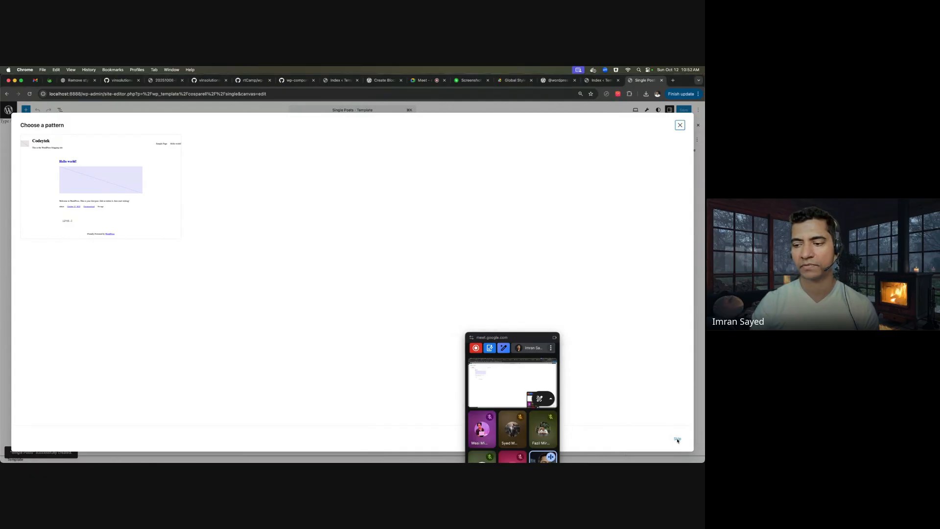
# - Start the template blank, insert a Group via /gr, and place Header Secondary inside it
pyautogui.click(677, 440)
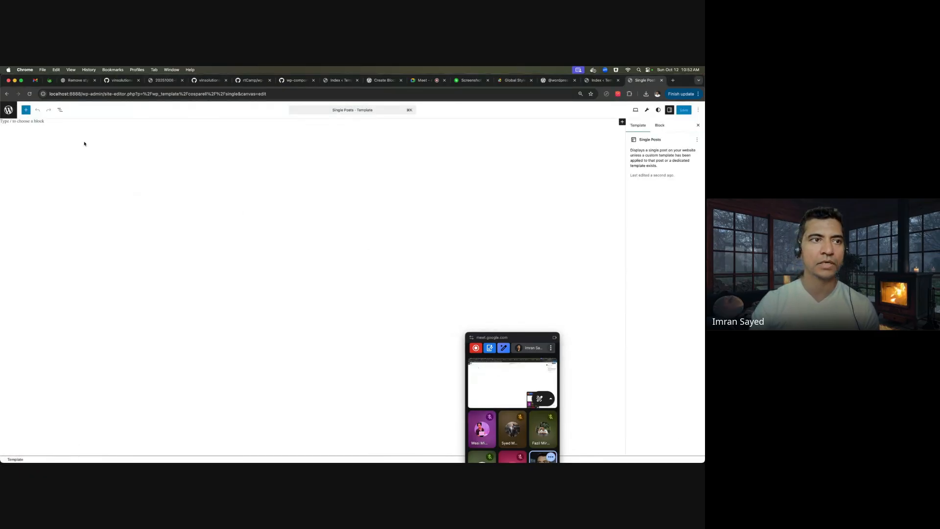
pyautogui.click(45, 121)
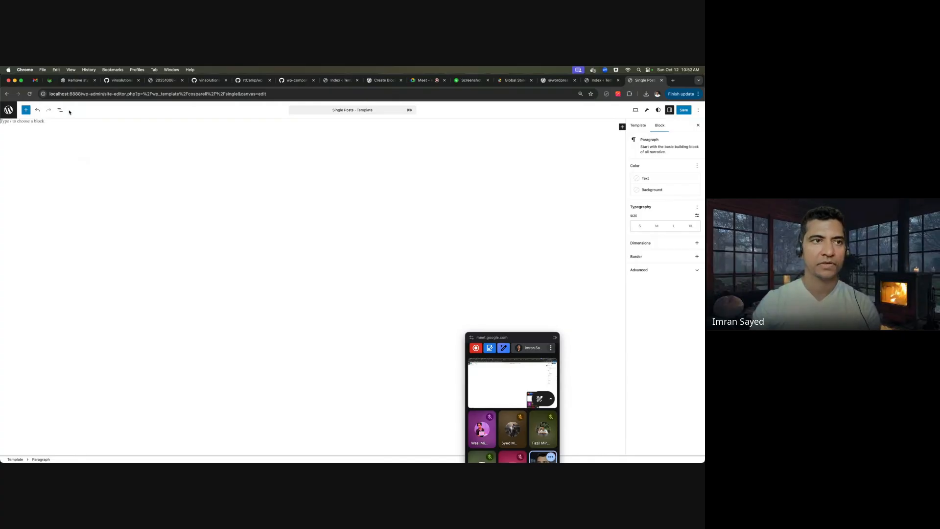
pyautogui.click(60, 110)
pyautogui.click(103, 123)
pyautogui.write('/gr')
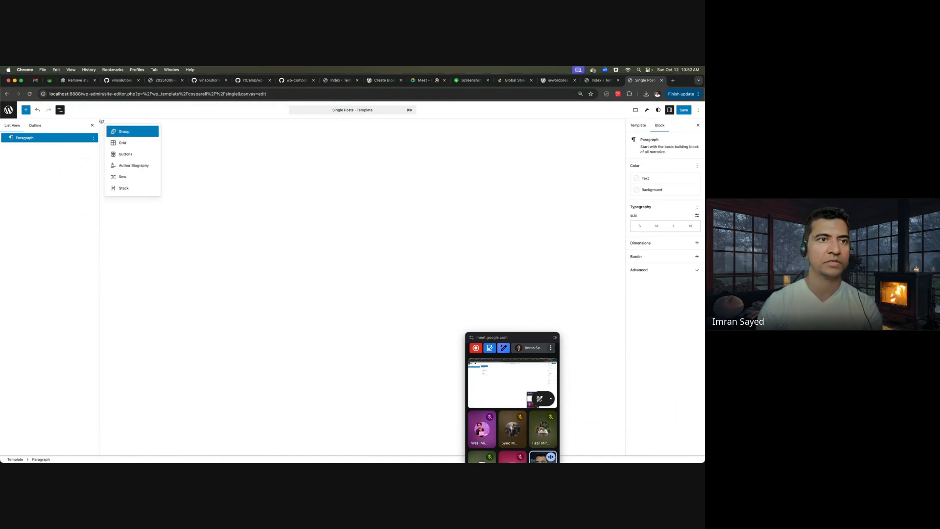
pyautogui.press('Return')
pyautogui.click(116, 141)
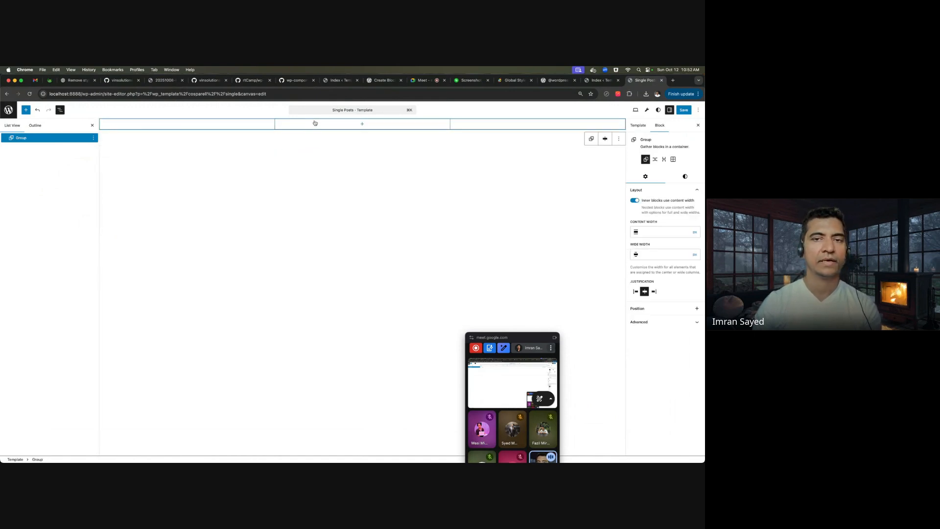
pyautogui.click(357, 124)
pyautogui.write('head')
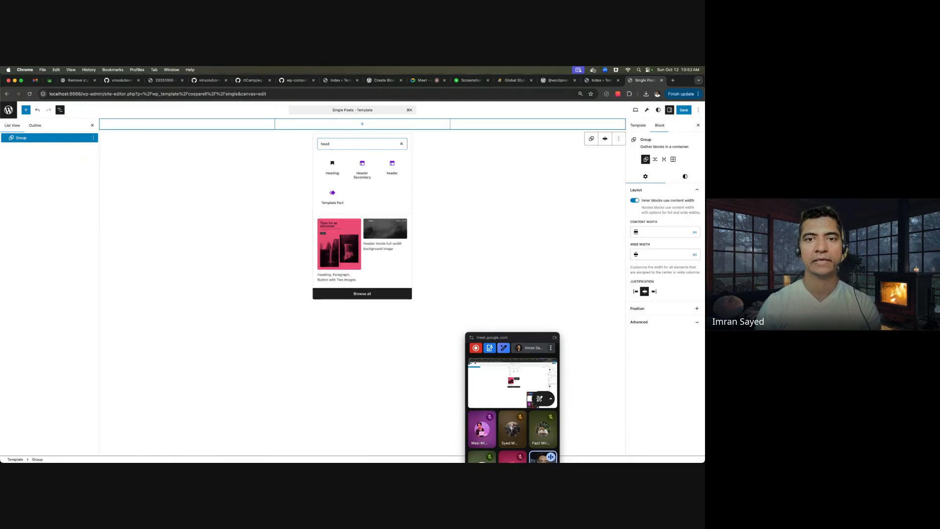
pyautogui.click(368, 171)
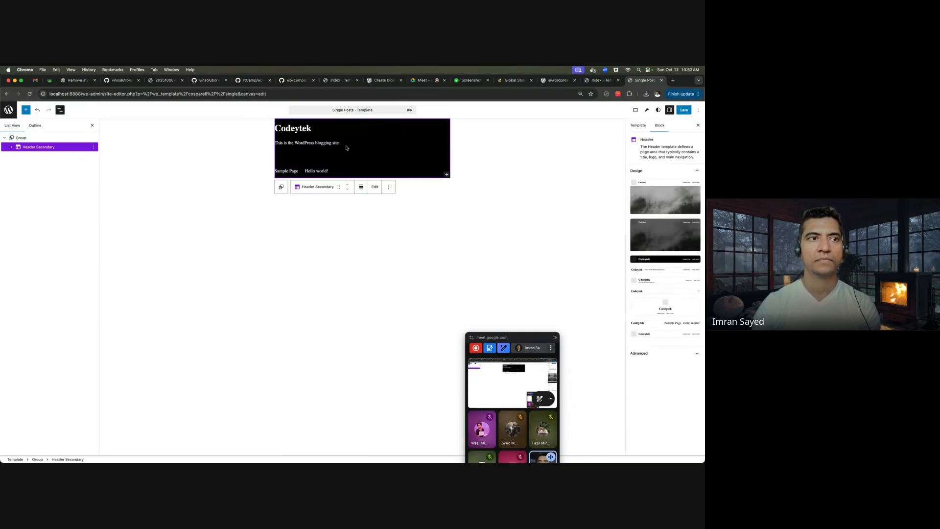
# - Turn off inner content width on the header Group so it stretches full width
pyautogui.click(48, 137)
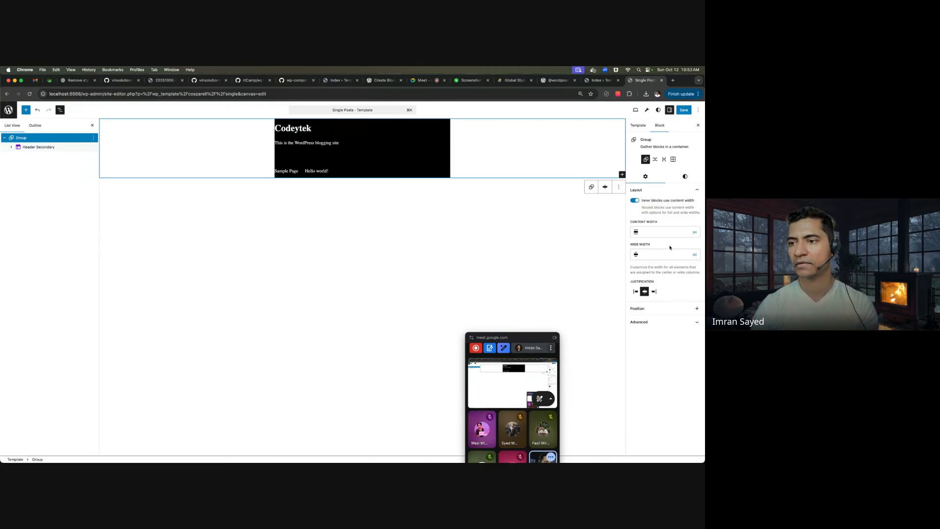
pyautogui.click(683, 257)
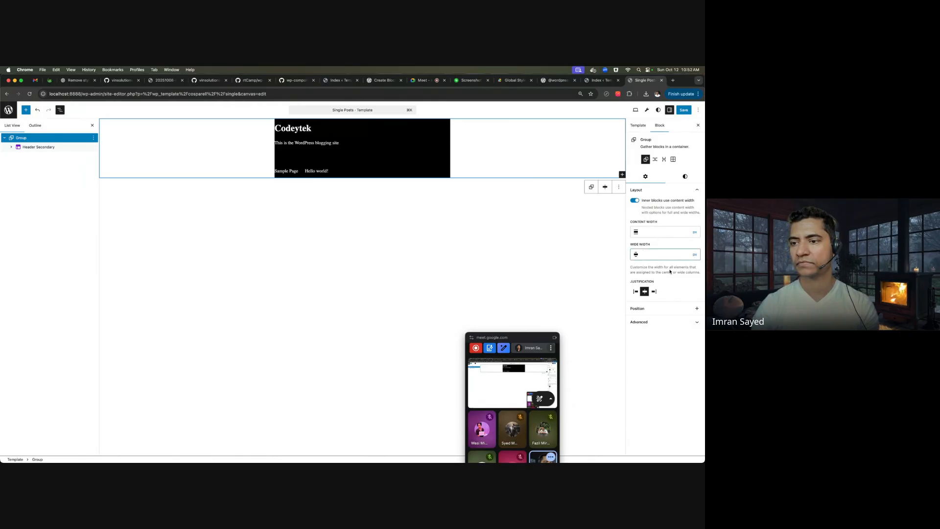
pyautogui.click(635, 292)
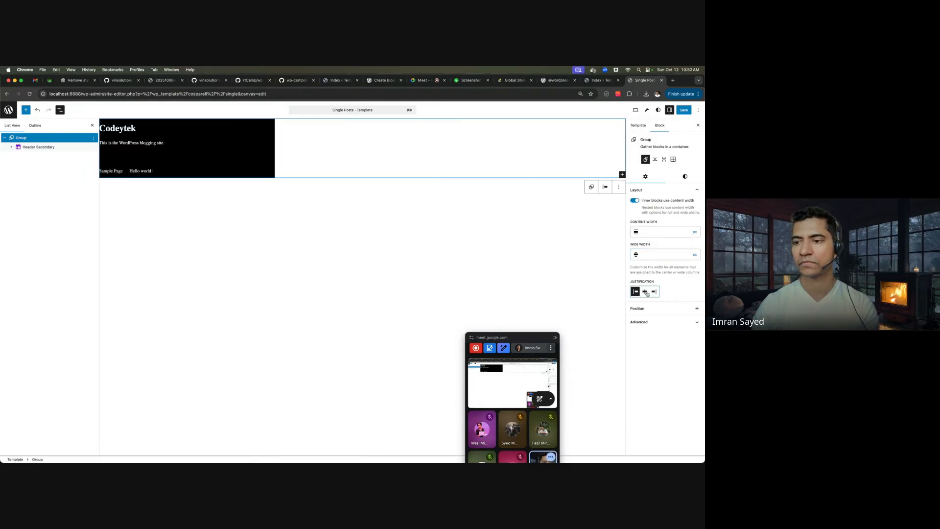
pyautogui.click(645, 292)
pyautogui.click(695, 254)
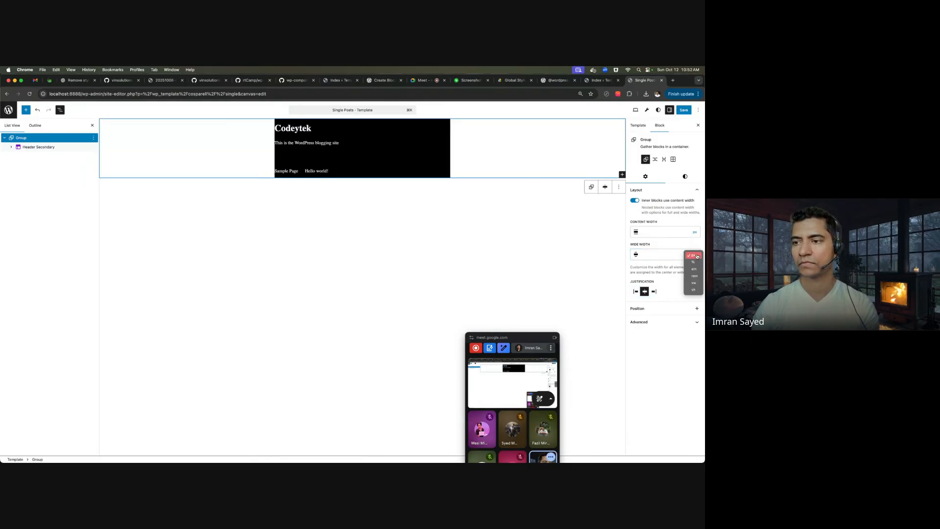
pyautogui.click(642, 254)
pyautogui.click(638, 255)
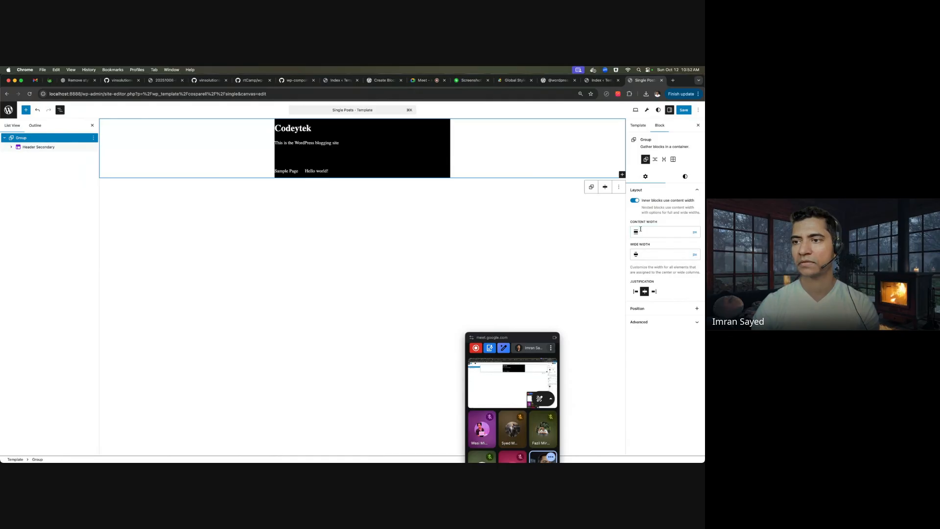
pyautogui.click(635, 201)
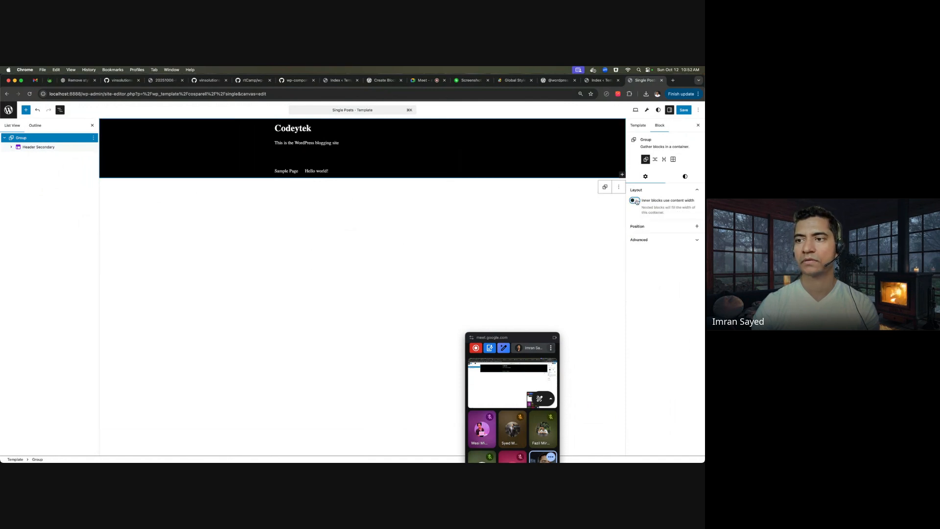
# - Add a paragraph below Header Secondary in the Group and enter /foo for the footer part
pyautogui.click(374, 188)
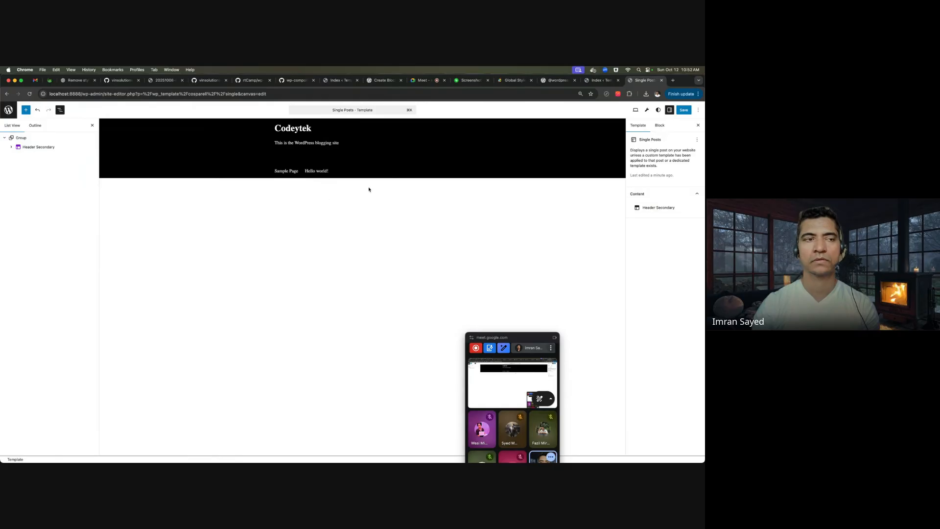
pyautogui.click(30, 137)
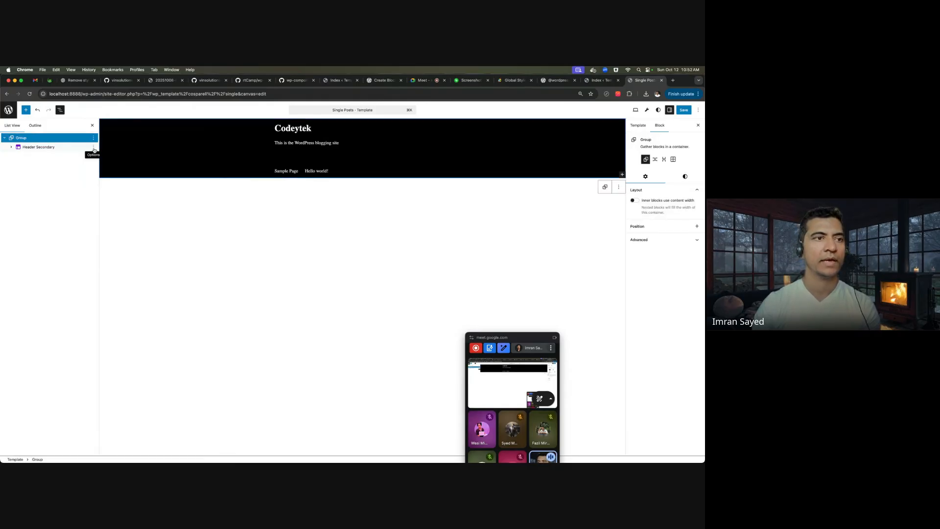
pyautogui.click(94, 150)
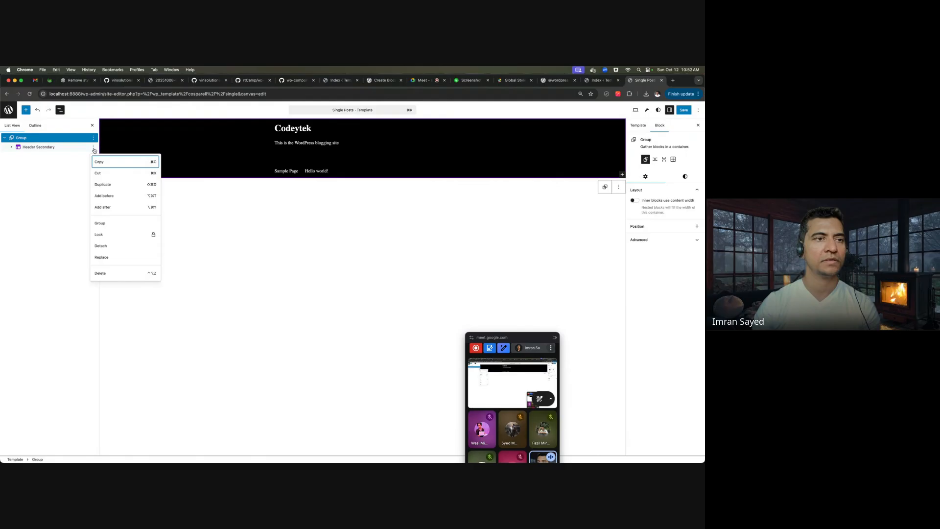
pyautogui.click(112, 207)
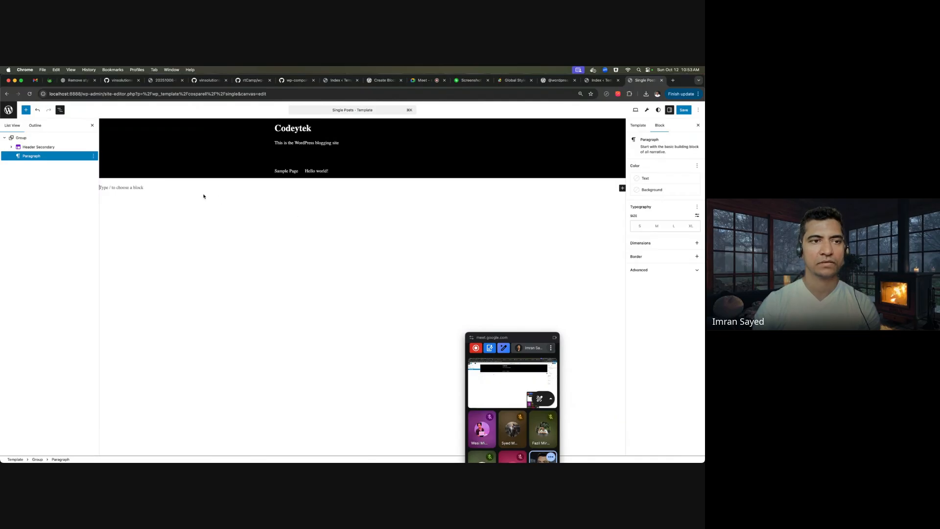
pyautogui.write('/foo')
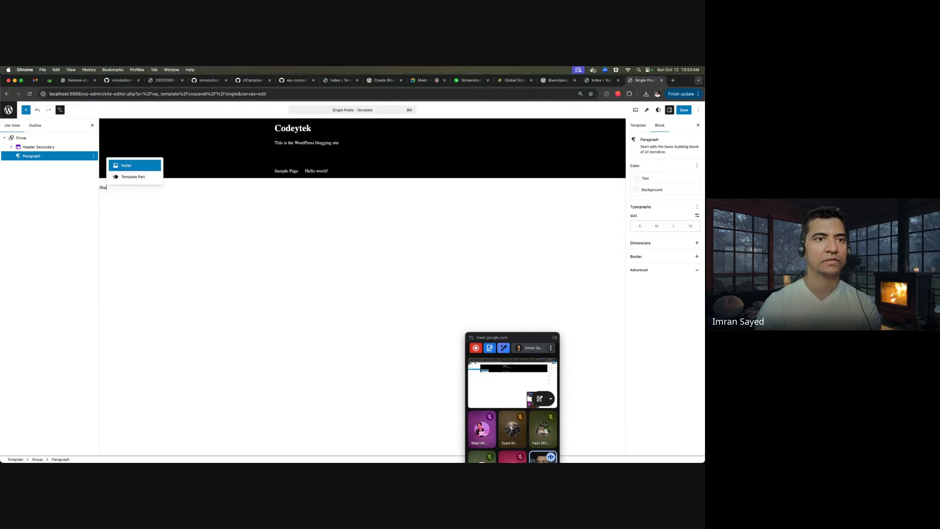
pyautogui.press('Return')
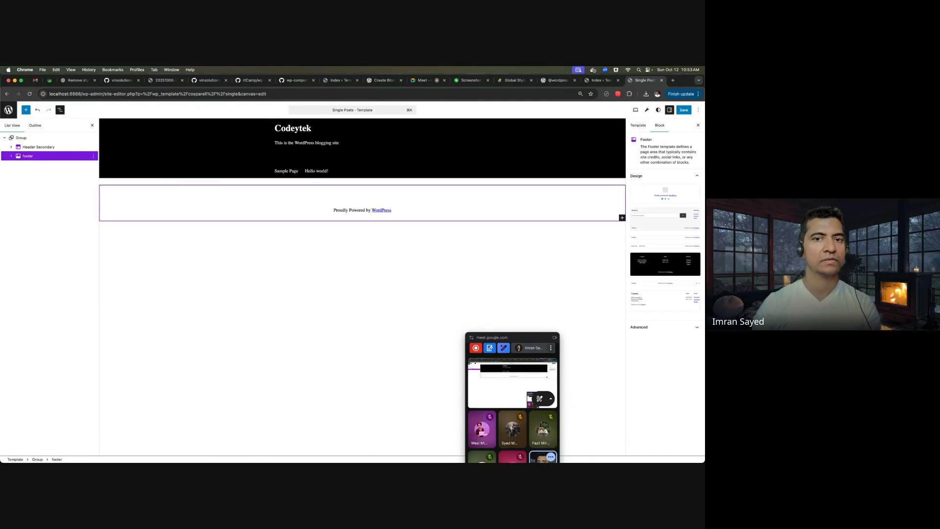
# - Add a new paragraph and move it between Header Secondary and the footer
pyautogui.click(92, 138)
pyautogui.click(94, 177)
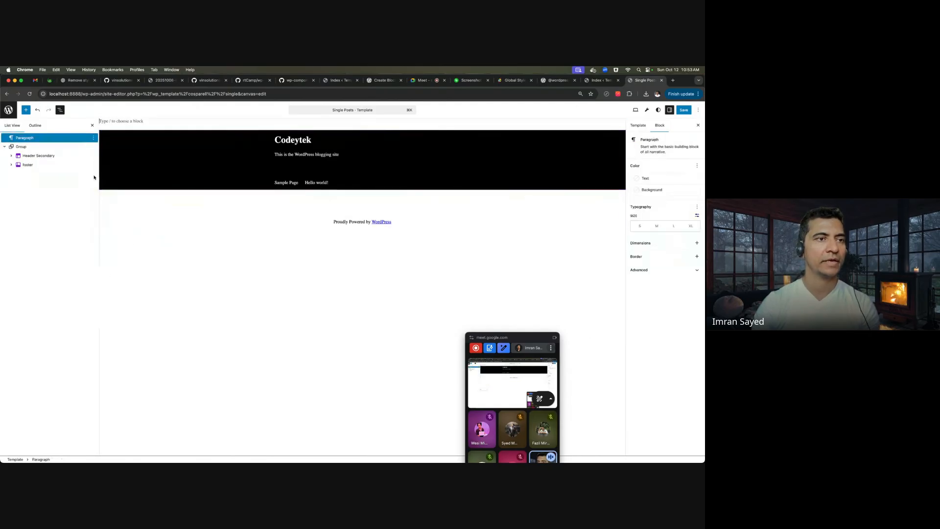
pyautogui.moveTo(30, 138); pyautogui.dragTo(38, 158)
# - Write 'This is where content will be written' in the paragraph and save the template
pyautogui.click(262, 185)
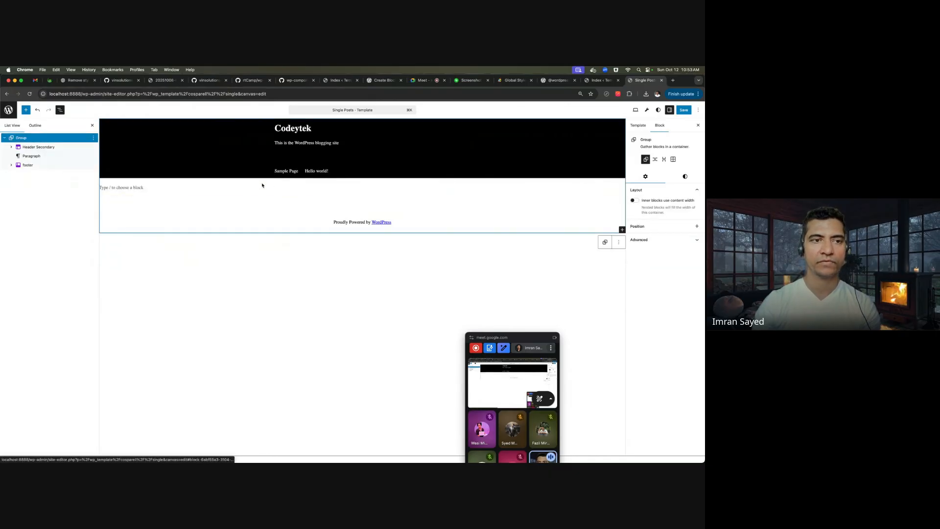
pyautogui.click(262, 186)
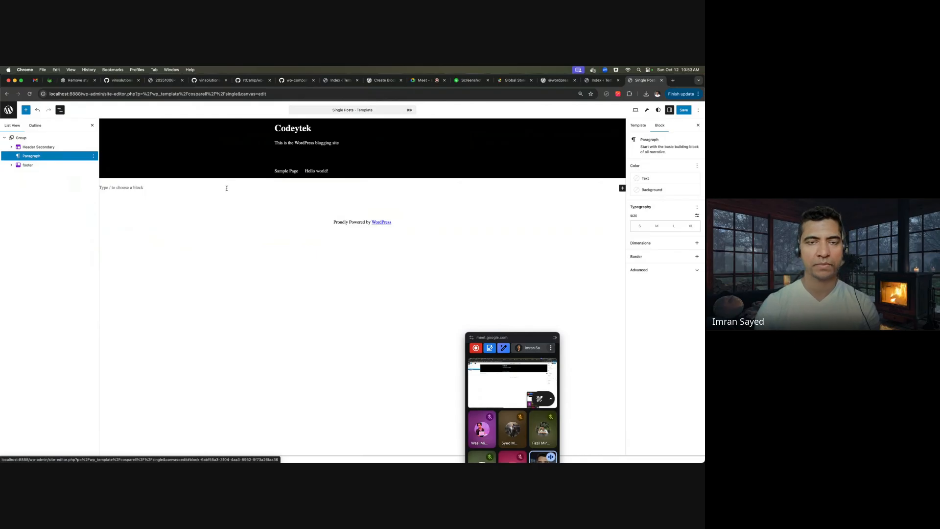
pyautogui.write('This is where content will be written')
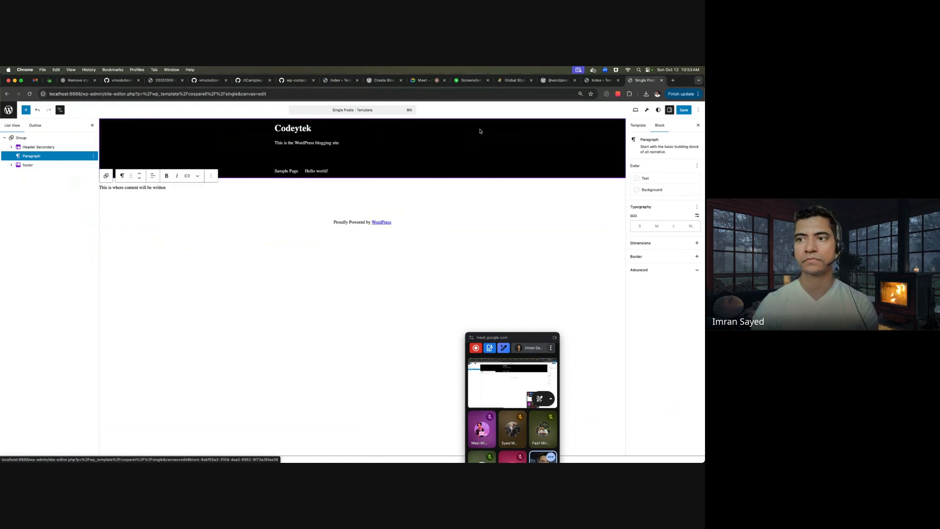
pyautogui.press('super+a')
pyautogui.click(685, 112)
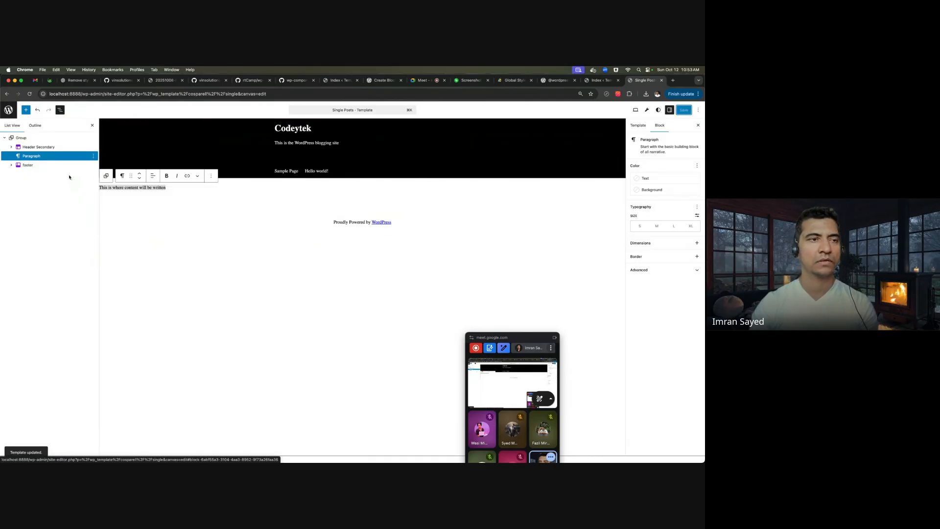
pyautogui.click(8, 110)
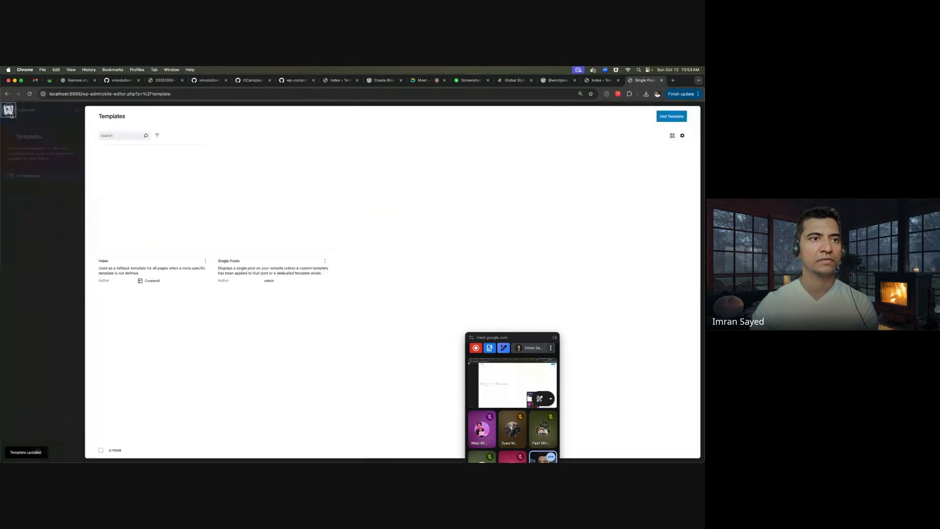
# - From the dashboard's Posts list, view the Hello world! post on the live site
pyautogui.click(8, 136)
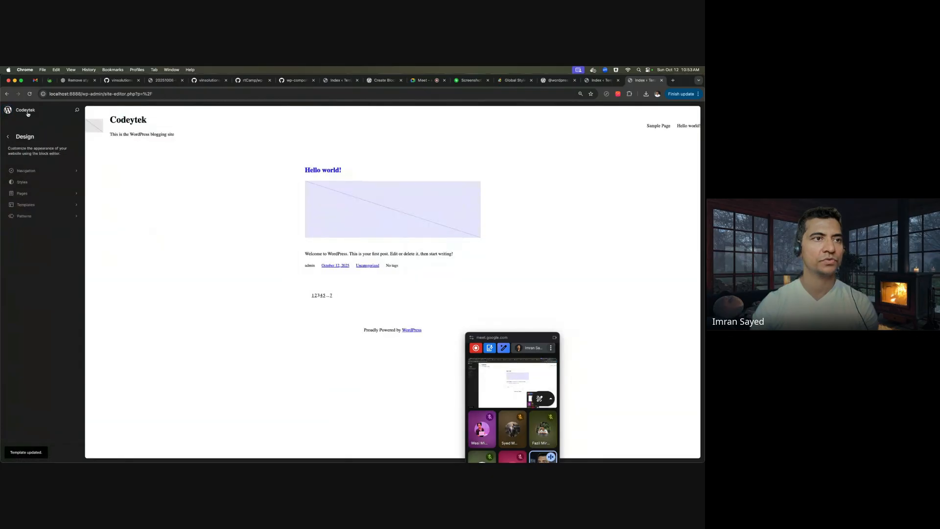
pyautogui.click(27, 113)
pyautogui.moveTo(33, 118)
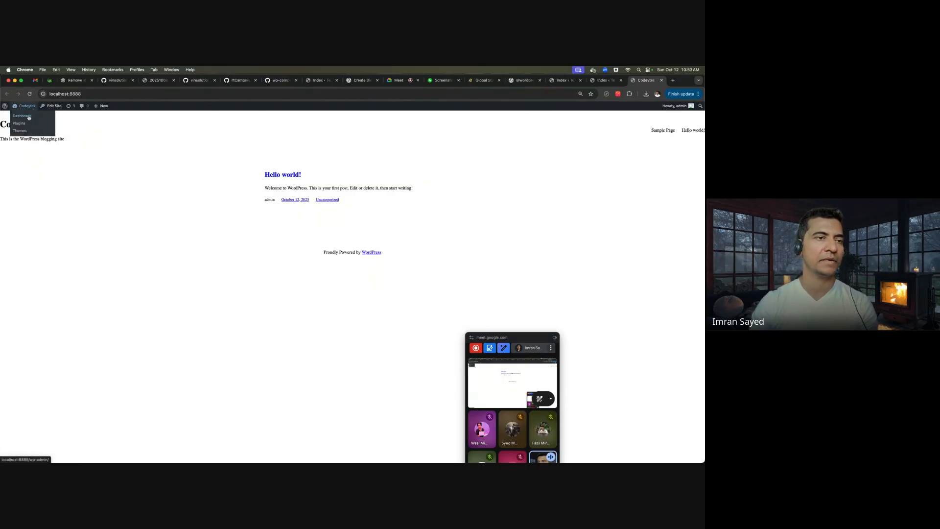
pyautogui.click(29, 118)
pyautogui.click(18, 153)
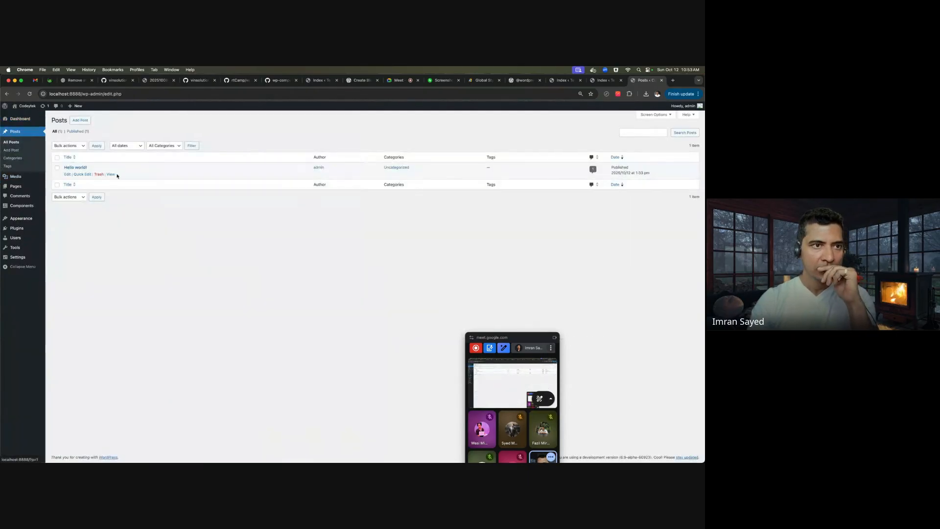
pyautogui.click(68, 175)
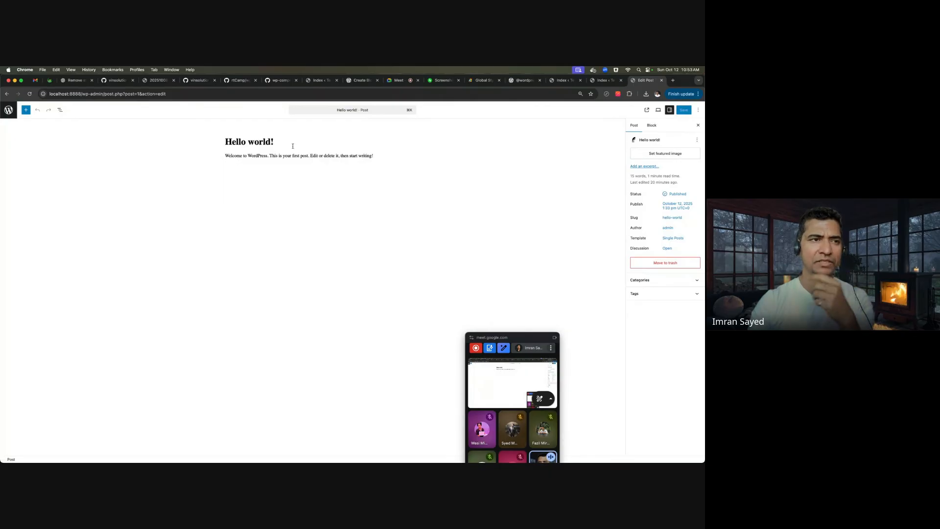
pyautogui.click(9, 109)
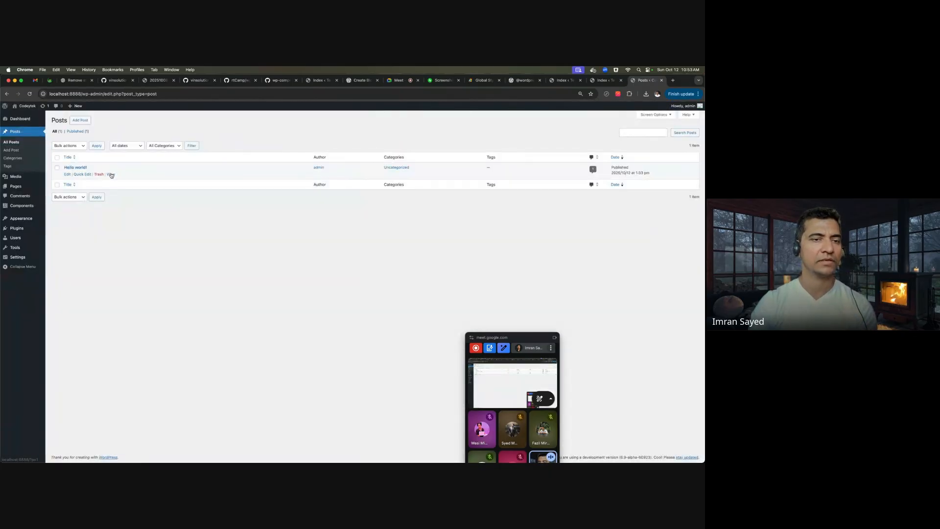
pyautogui.click(110, 174)
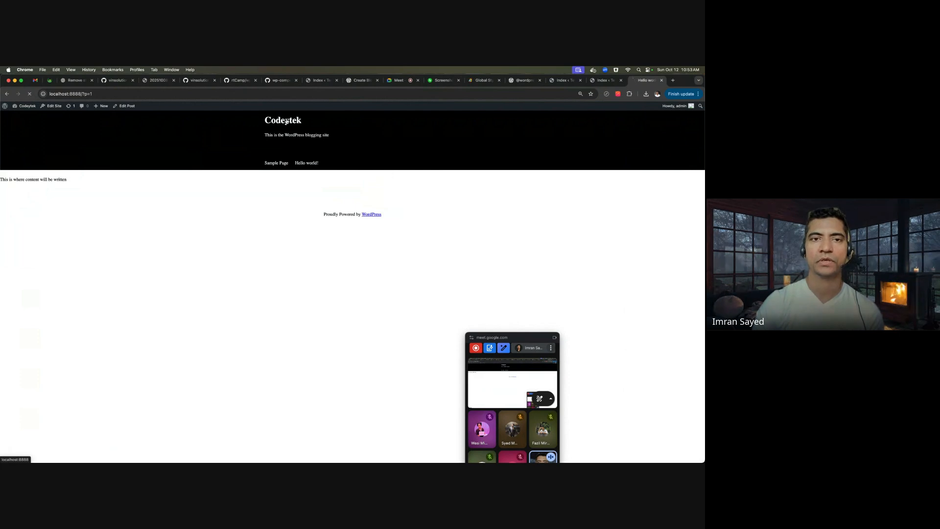
pyautogui.click(6, 94)
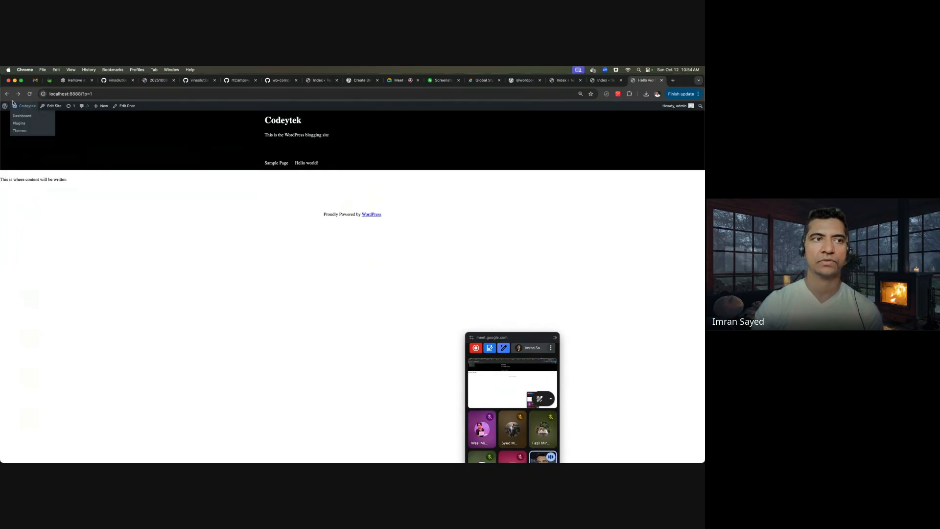
# - In Appearance > Editor > Templates, filter to user-created templates and open Single Posts
pyautogui.click(22, 115)
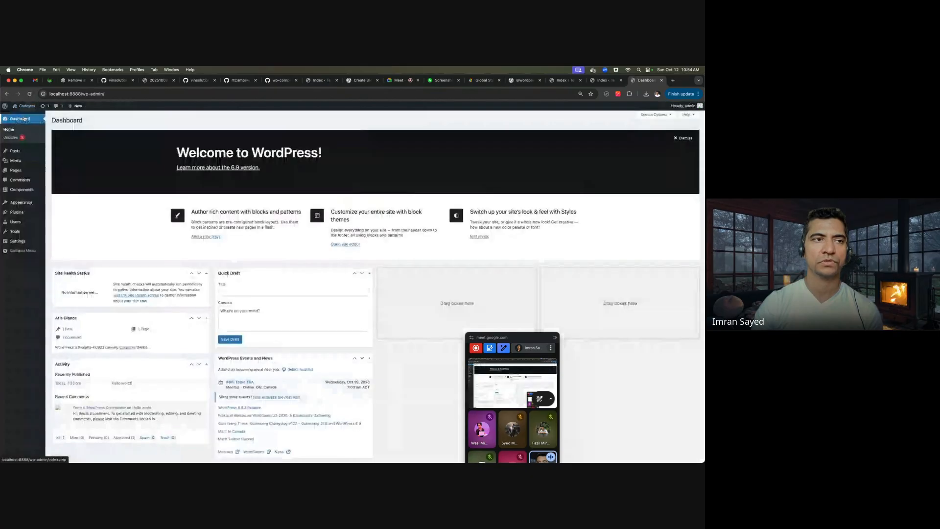
pyautogui.moveTo(35, 202)
pyautogui.press('super+Tab')
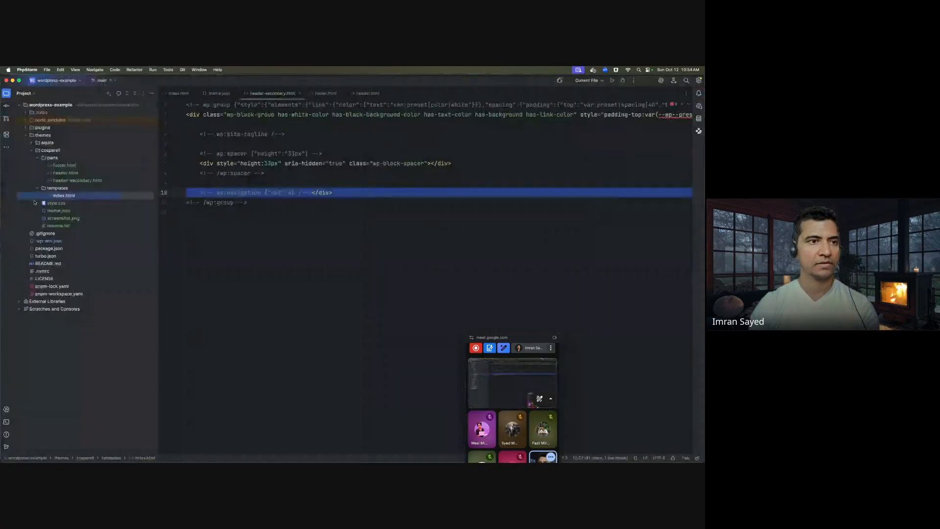
pyautogui.press('super+Tab')
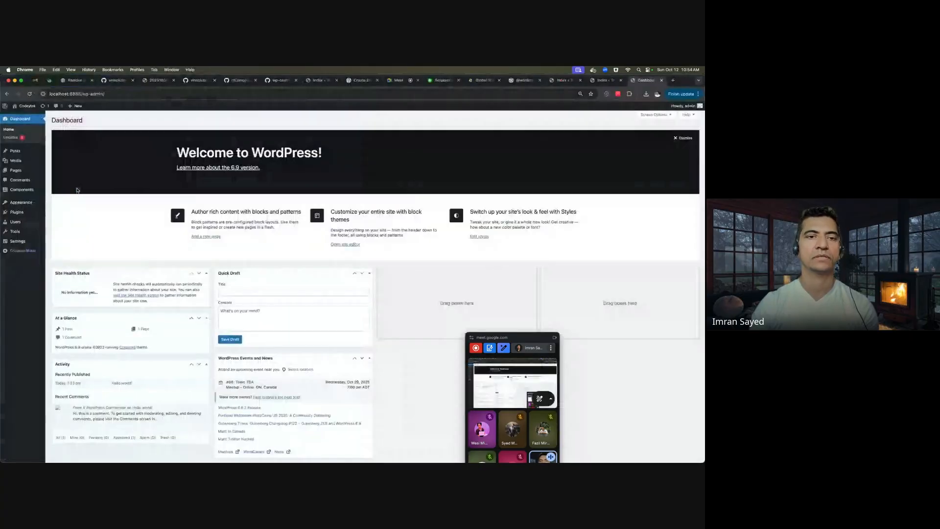
pyautogui.moveTo(33, 202)
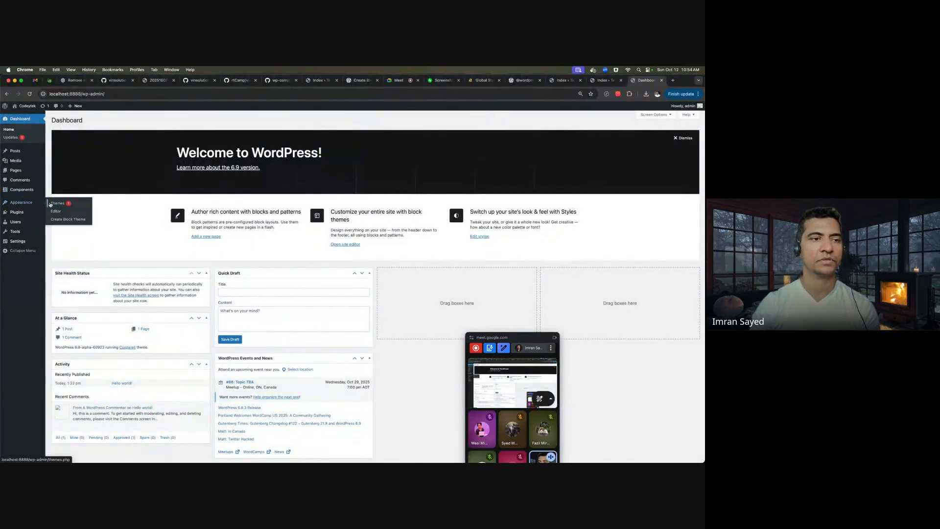
pyautogui.click(55, 211)
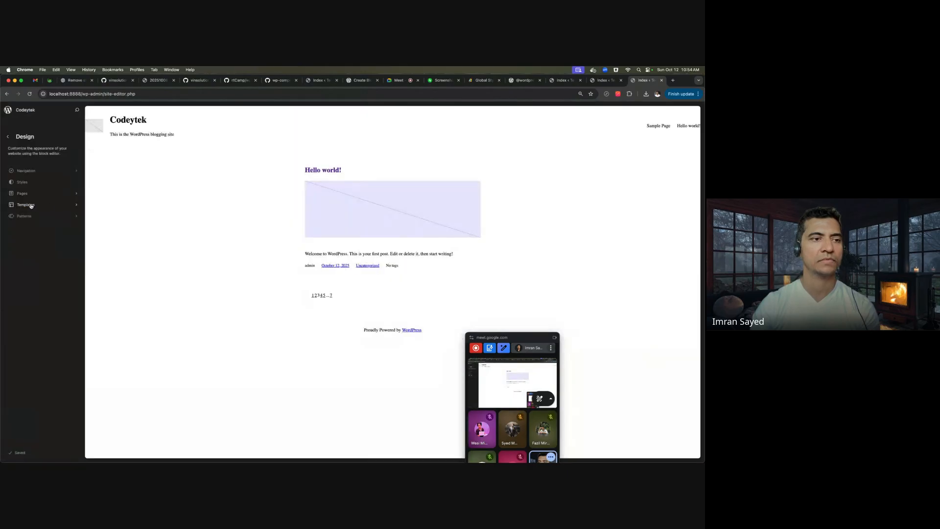
pyautogui.click(32, 206)
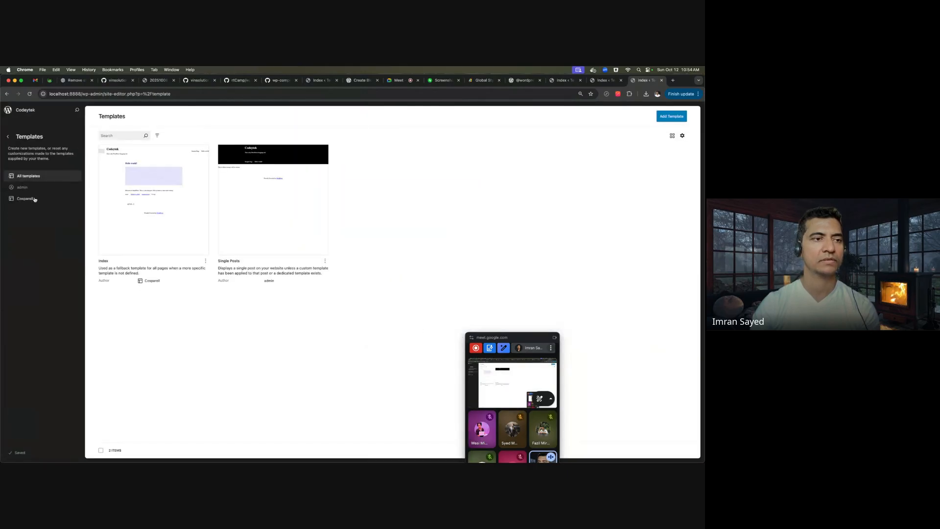
pyautogui.click(35, 198)
pyautogui.click(45, 185)
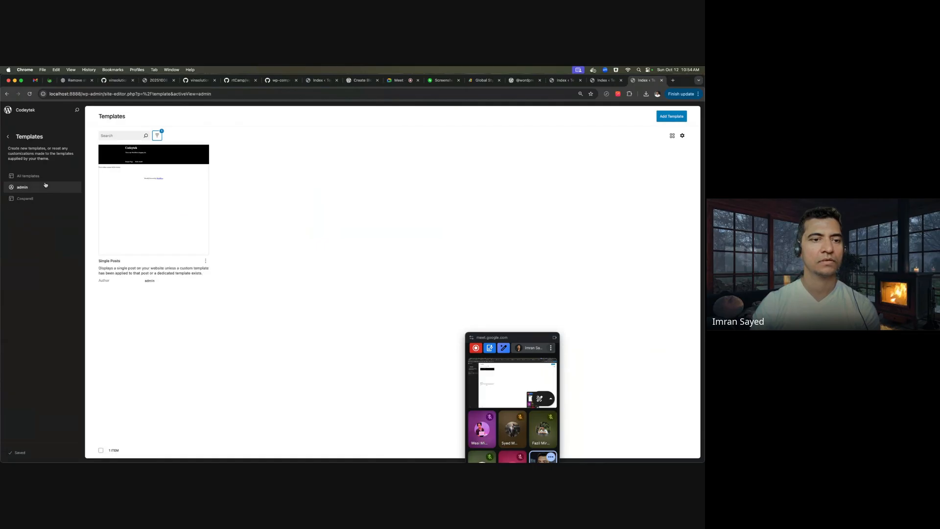
pyautogui.click(42, 176)
pyautogui.click(45, 187)
pyautogui.click(191, 231)
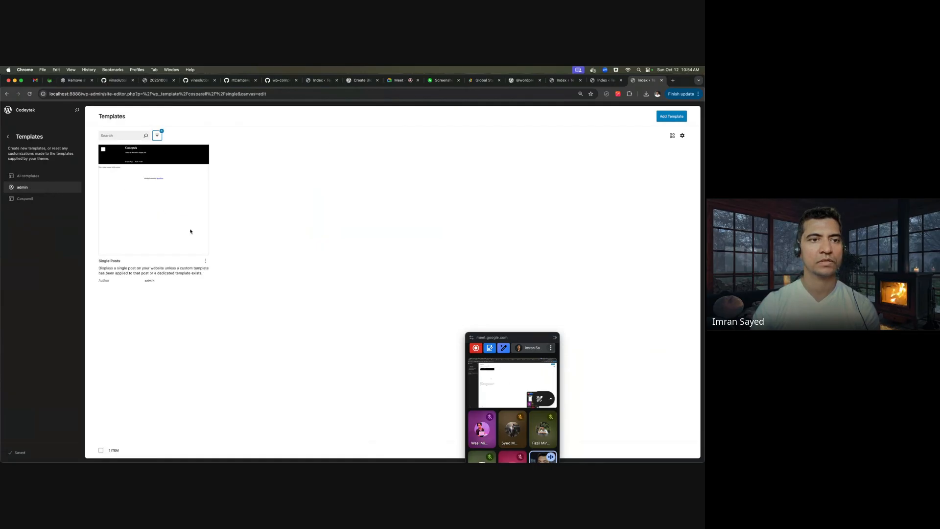
# - Switch Single Posts to the code editor, copy all its markup, and select PhpStorm's templates folder
pyautogui.click(699, 112)
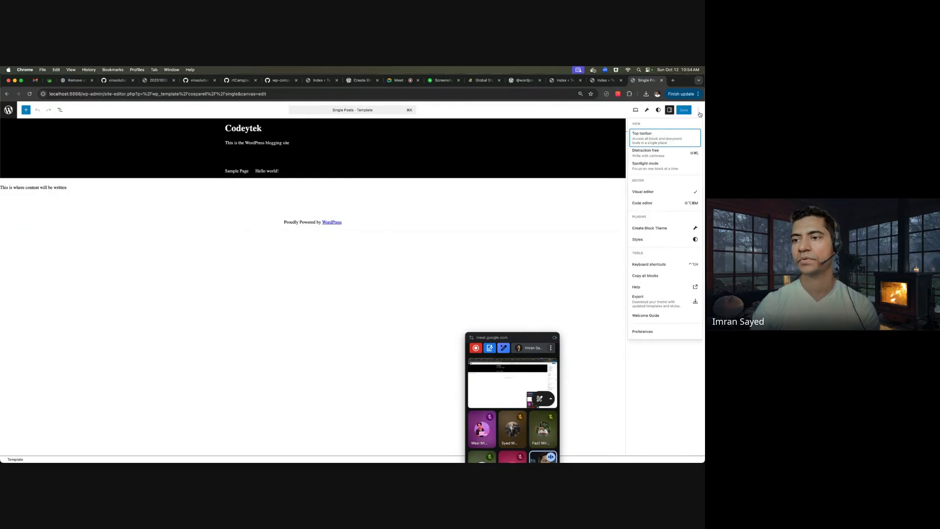
pyautogui.click(673, 205)
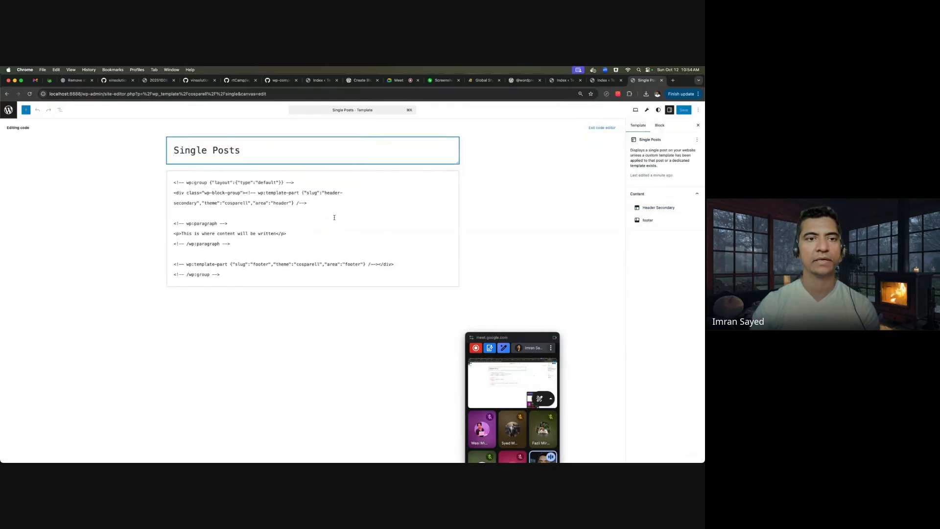
pyautogui.press('super+a')
pyautogui.press('super+c')
pyautogui.press('super+Tab')
pyautogui.click(68, 189)
pyautogui.press('super+Tab')
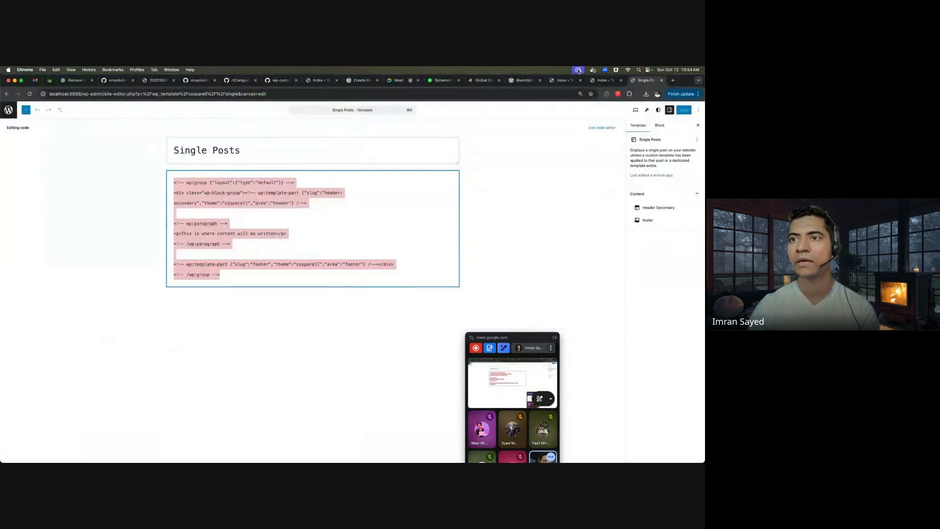
pyautogui.click(484, 80)
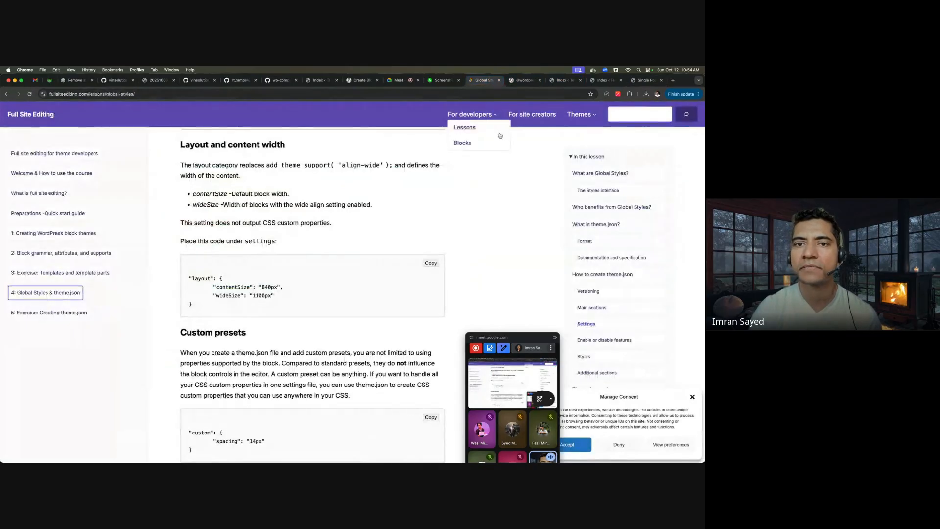
# - Open the Screenshot tab showing the WordPress template hierarchy diagram
pyautogui.click(443, 81)
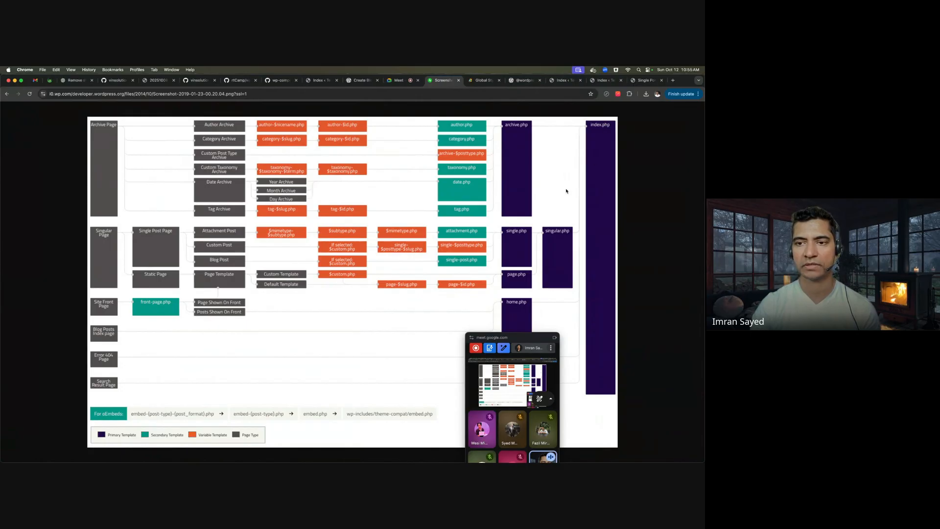
# - Create templates/single.html and paste in the copied header, content paragraph and footer markup
pyautogui.press('super+Tab')
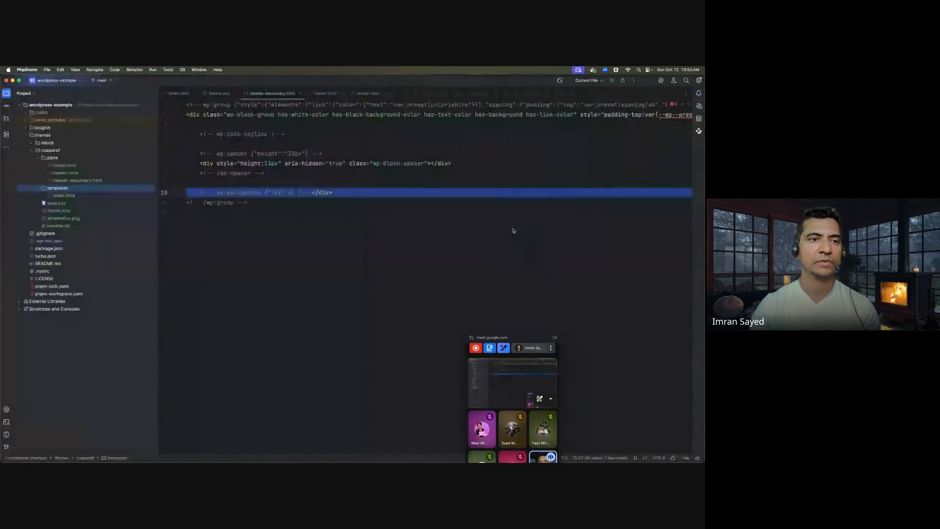
pyautogui.press('super+n')
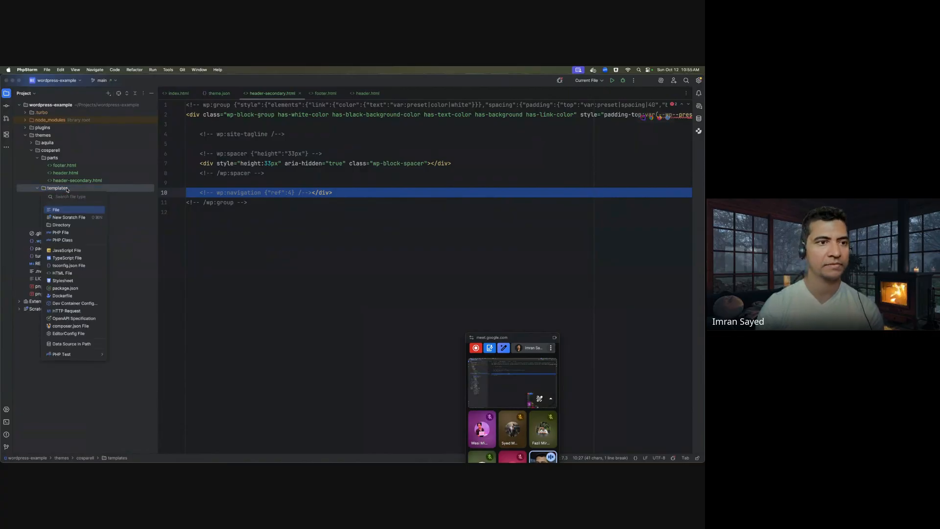
pyautogui.press('Return')
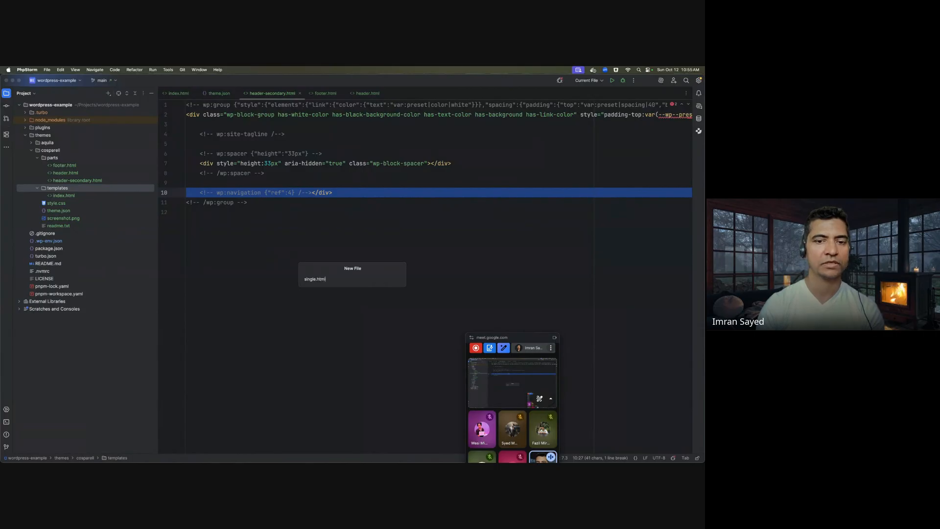
pyautogui.press('Return')
pyautogui.press('Return')
pyautogui.press('super+v')
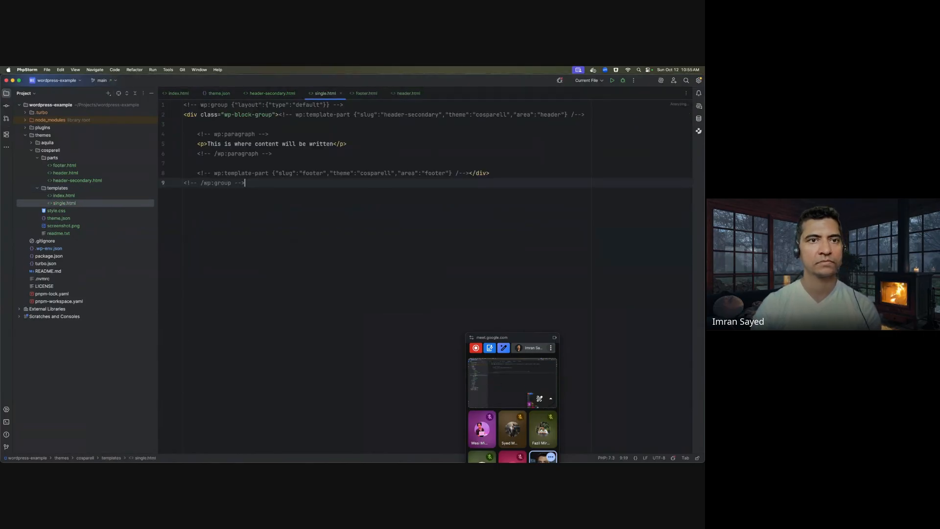
# - Check the Site Editor tab, then put the cursor on single.html's empty last line
pyautogui.press('super+Tab')
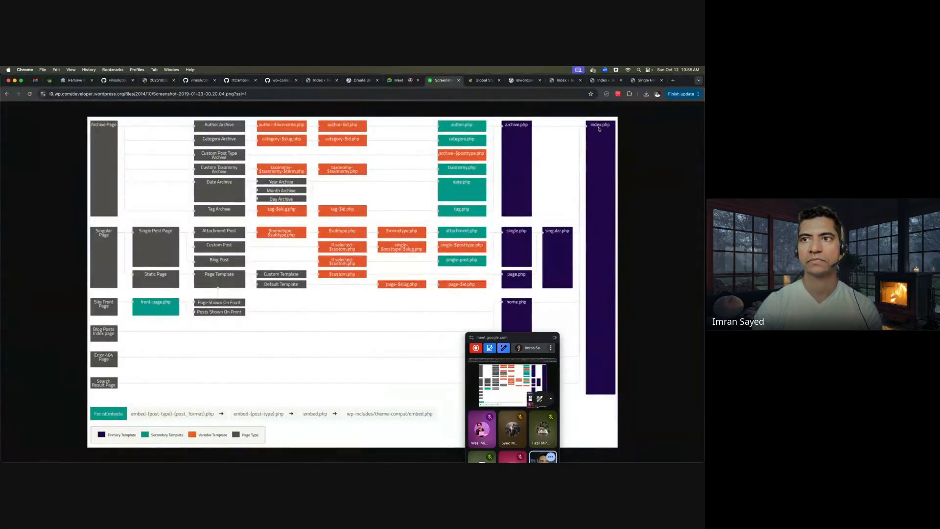
pyautogui.click(605, 80)
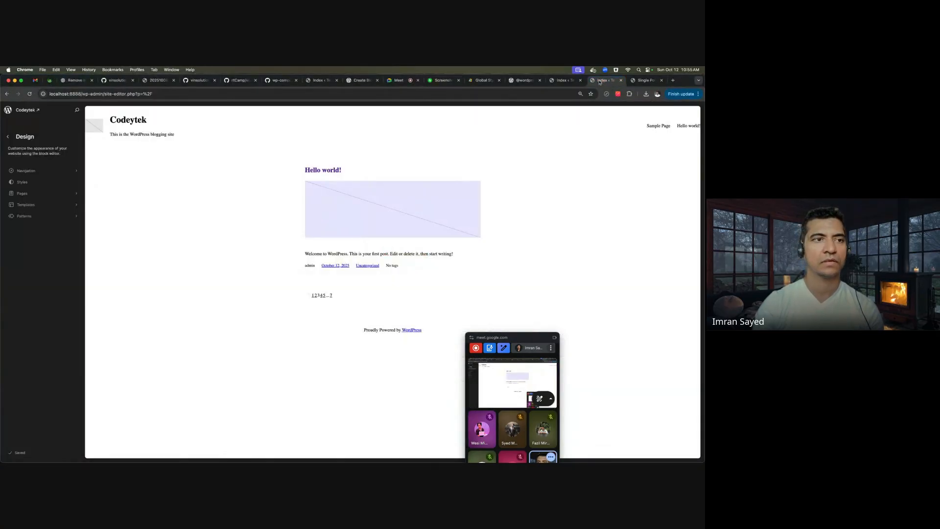
pyautogui.press('super+Tab')
pyautogui.click(386, 199)
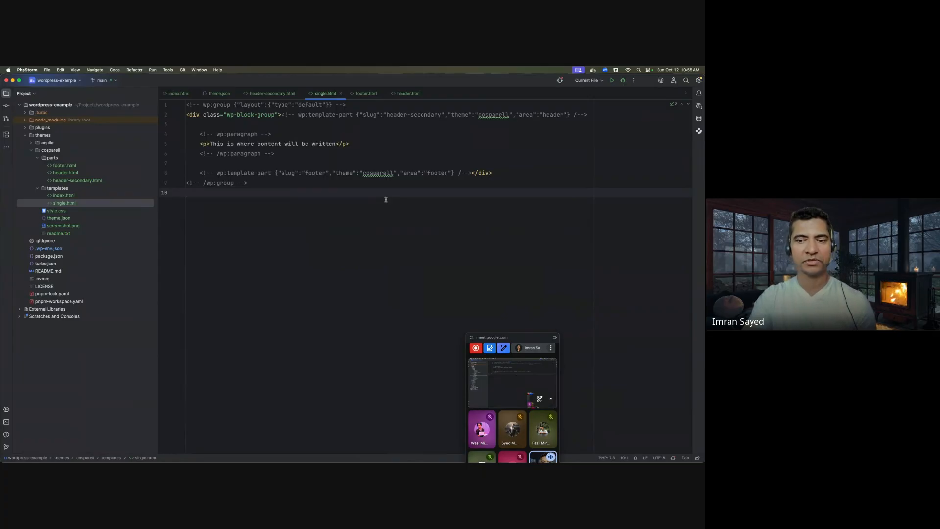
pyautogui.moveTo(244, 454)
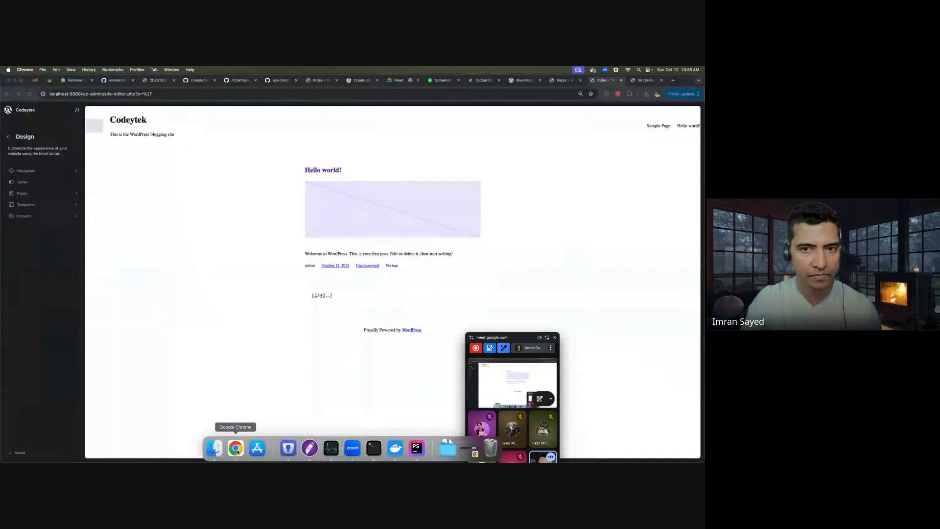
# - Bring Chrome forward and check the Google Meet screen-presentation options
pyautogui.click(236, 451)
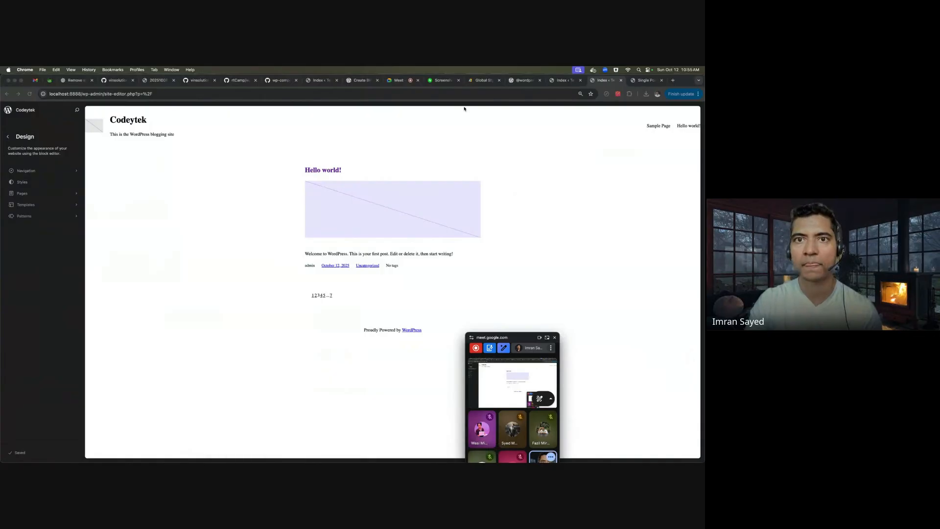
pyautogui.click(399, 80)
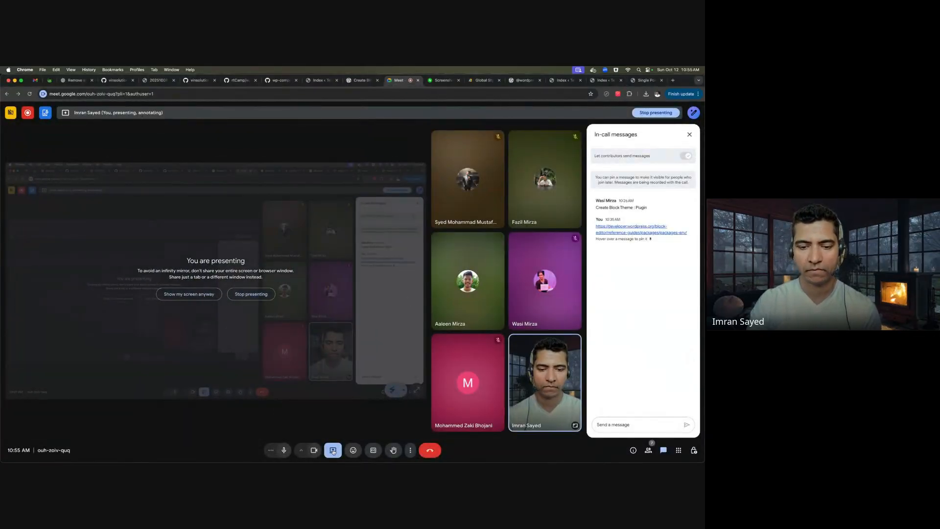
pyautogui.click(333, 450)
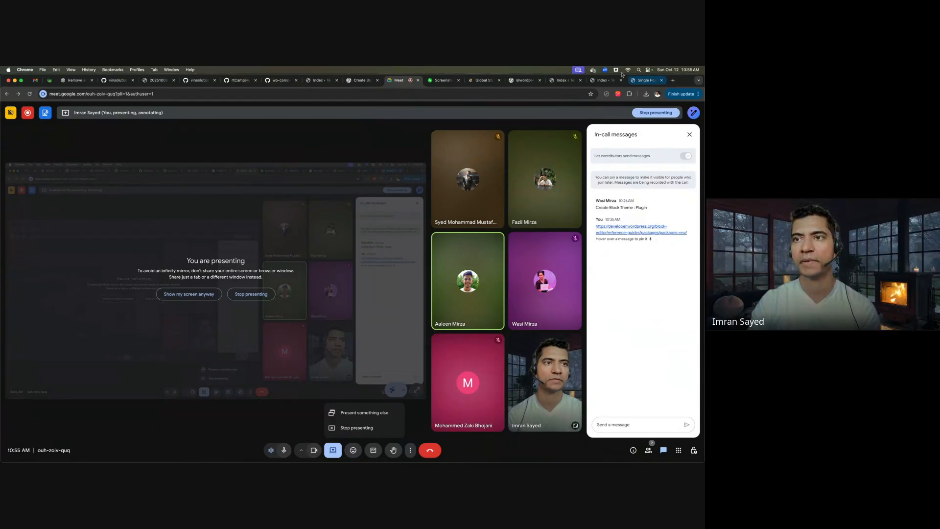
pyautogui.click(609, 81)
pyautogui.click(634, 83)
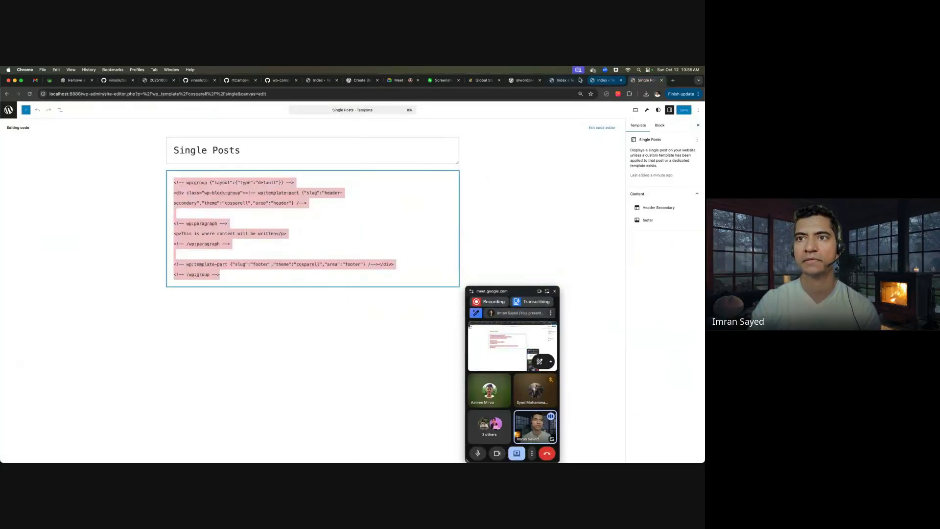
pyautogui.click(607, 81)
pyautogui.click(526, 81)
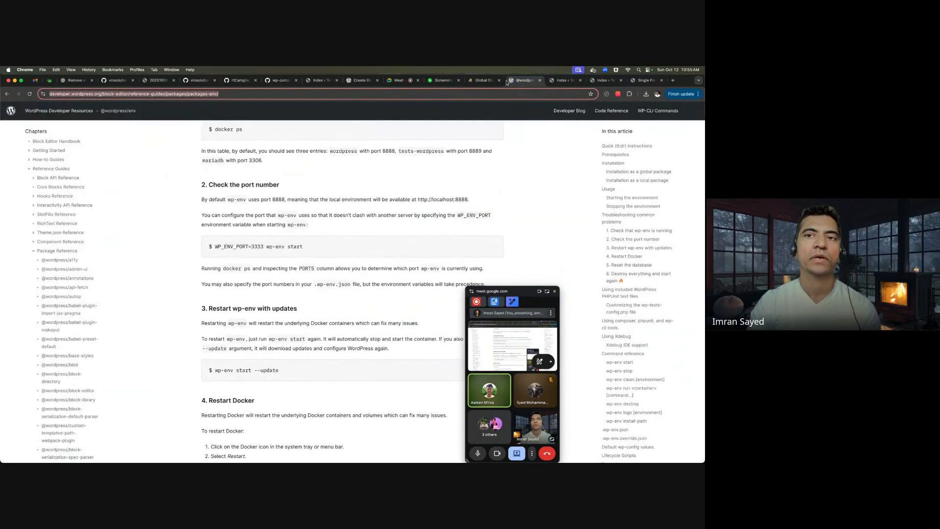
# - Select the theme's templates folder in PhpStorm
pyautogui.click(484, 80)
pyautogui.press('super+Tab')
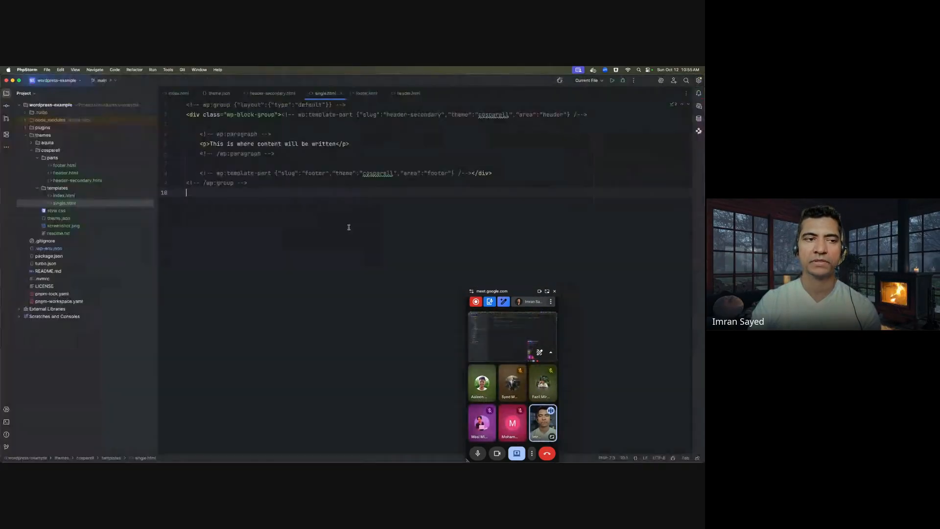
pyautogui.click(74, 192)
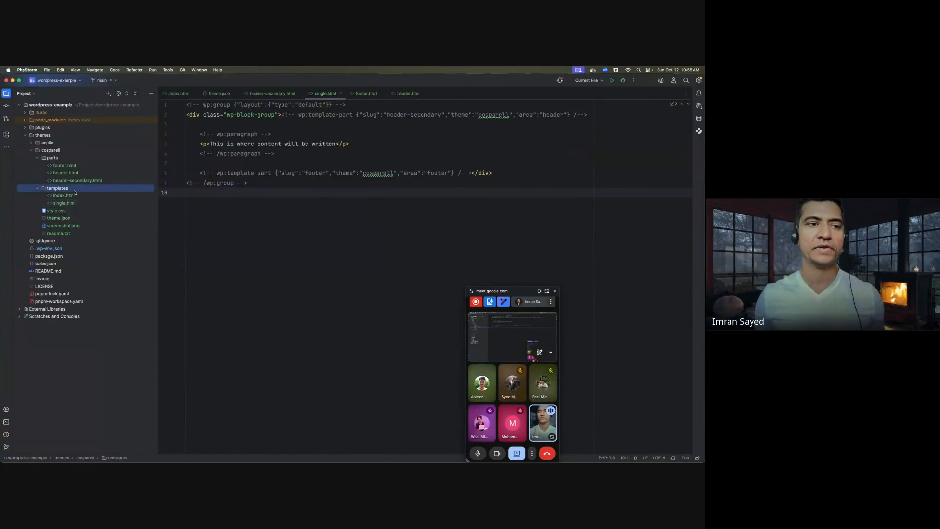
# - Load codeytek.org in a new Chrome tab by typing 'co' in the address bar
pyautogui.press('super+Tab')
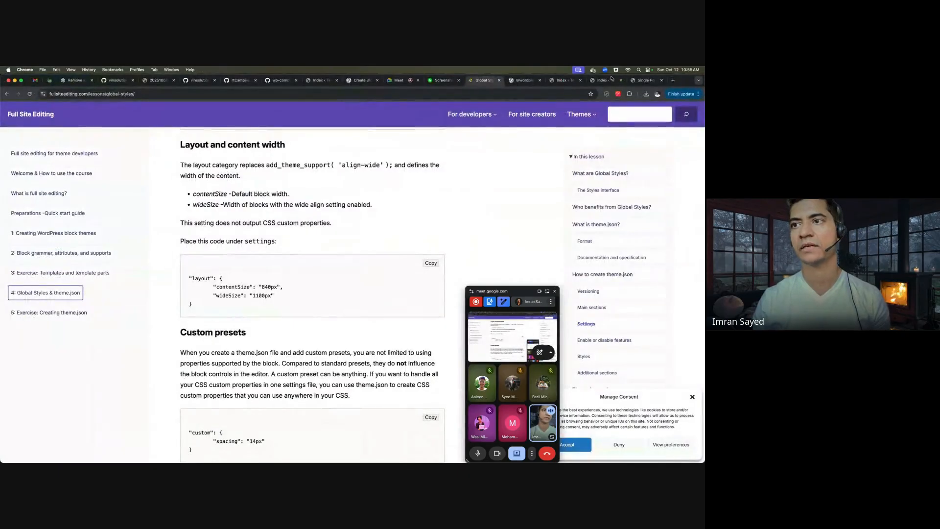
pyautogui.click(674, 81)
pyautogui.write('co')
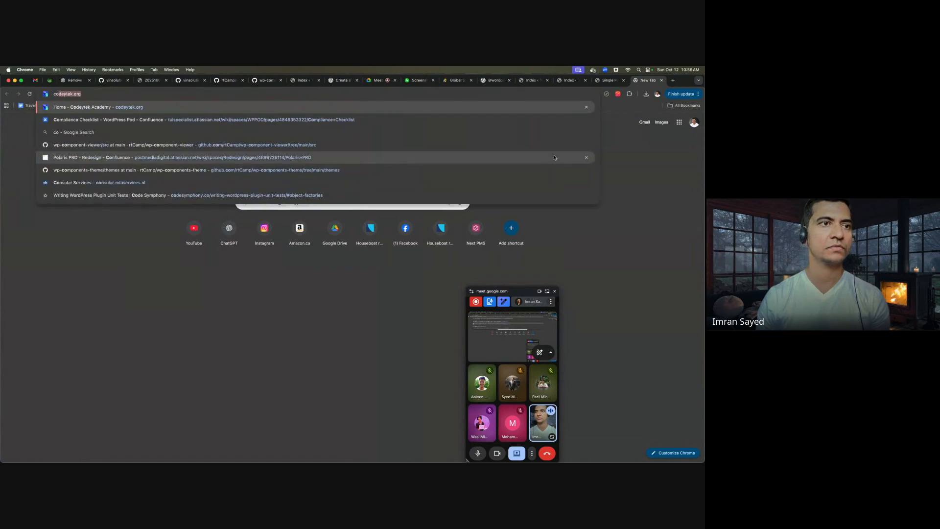
pyautogui.press('Return')
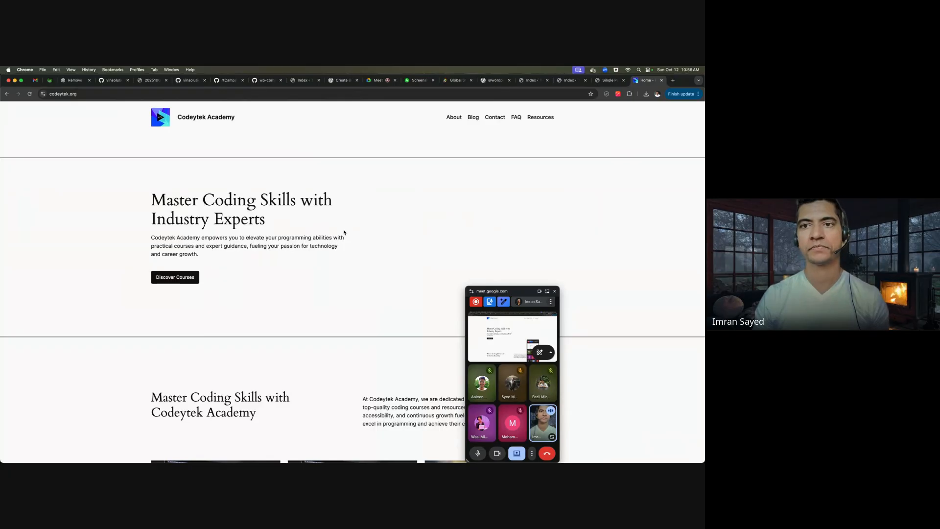
# - Browse the Codeytek Contact, Blog and About pages
pyautogui.scroll(-20, 460, 176)
pyautogui.scroll(5, 459, 174)
pyautogui.scroll(15, 459, 174)
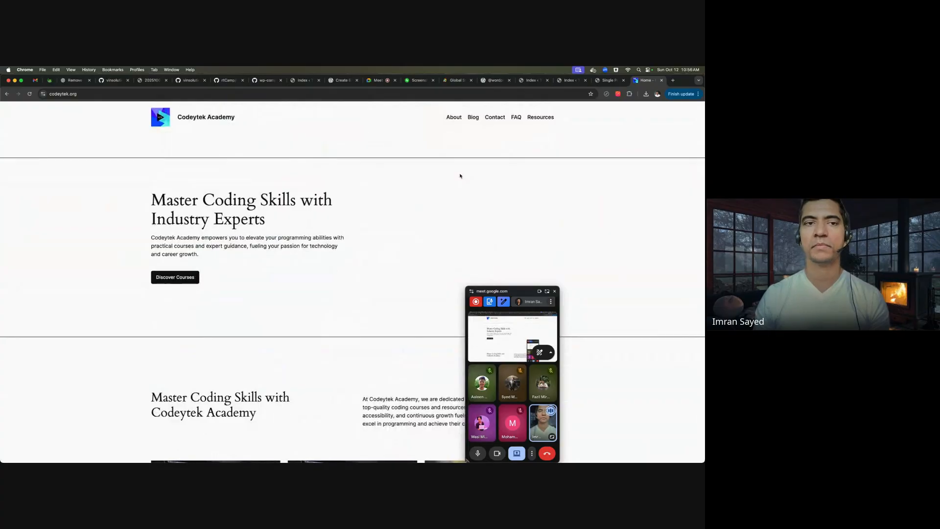
pyautogui.click(495, 117)
pyautogui.click(471, 118)
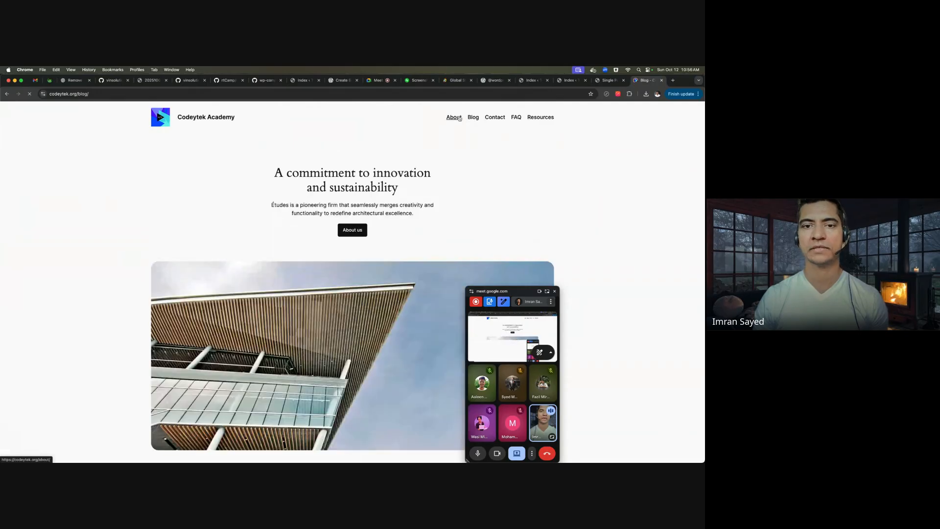
pyautogui.click(454, 118)
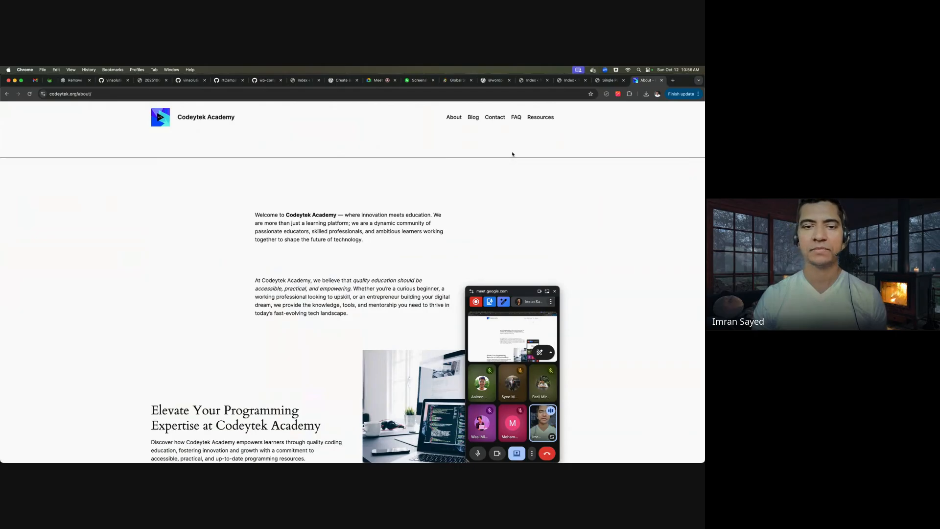
pyautogui.scroll(-5, 512, 153)
pyautogui.scroll(5, 512, 154)
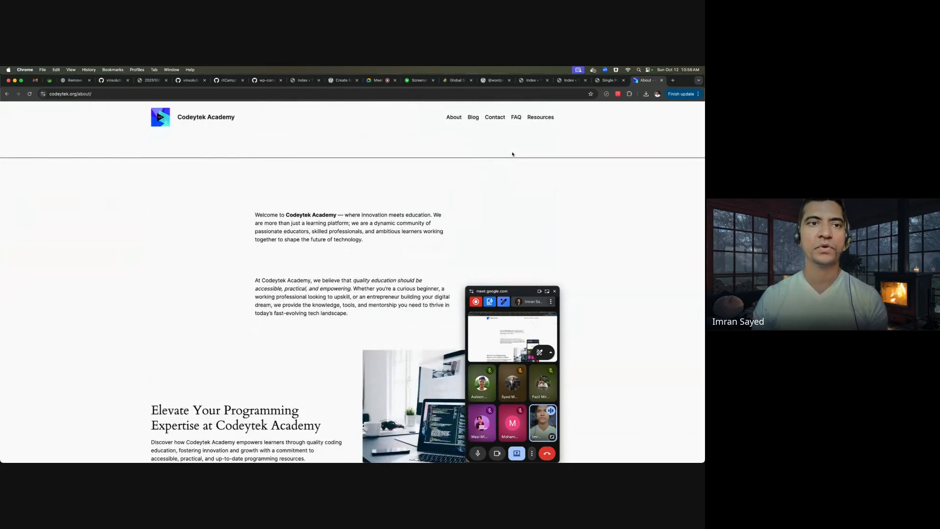
# - Select the index.html template in PhpStorm and compare it with the About page
pyautogui.press('super+Tab')
pyautogui.click(74, 196)
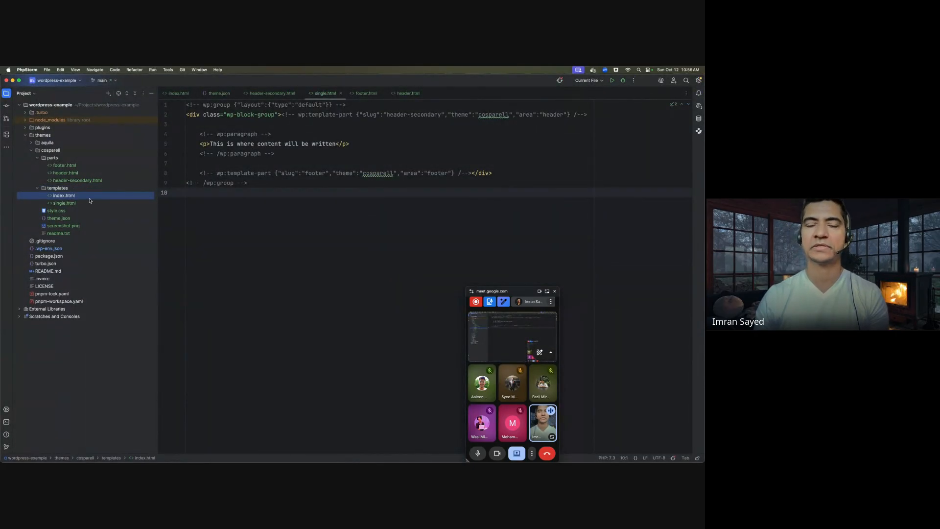
pyautogui.press('super+Tab')
pyautogui.click(91, 200)
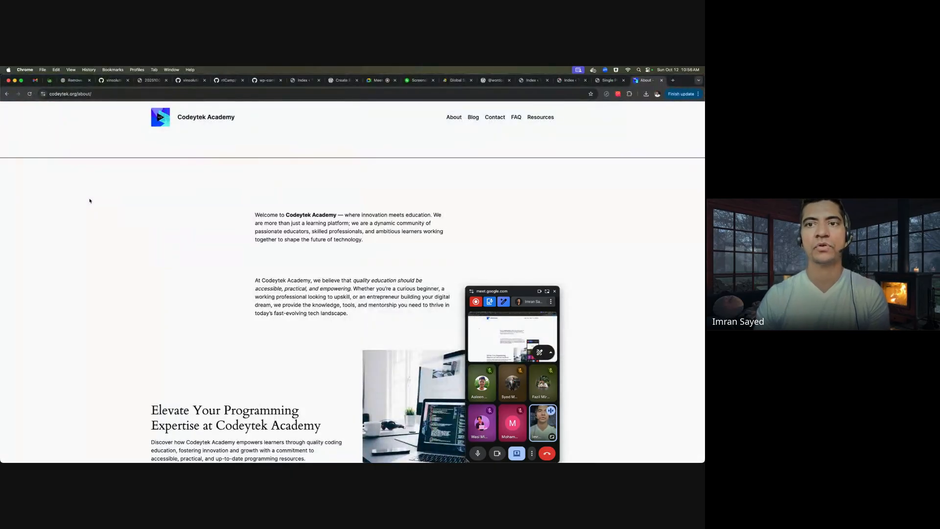
pyautogui.press('super+Tab')
pyautogui.press('super+Tab')
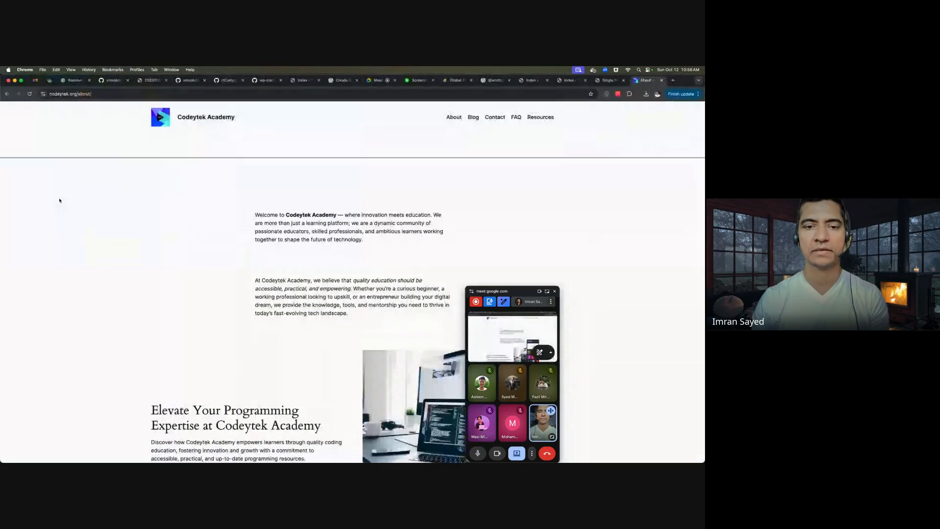
pyautogui.scroll(-3, 260, 228)
pyautogui.scroll(3, 294, 221)
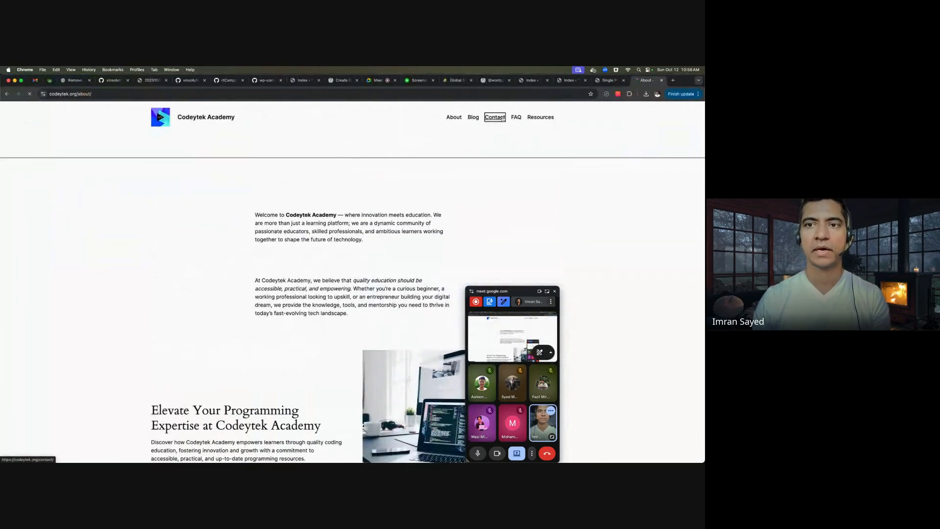
# - Visit the Contact, FAQ and Resources pages, return to About and select the address
pyautogui.click(501, 119)
pyautogui.click(518, 119)
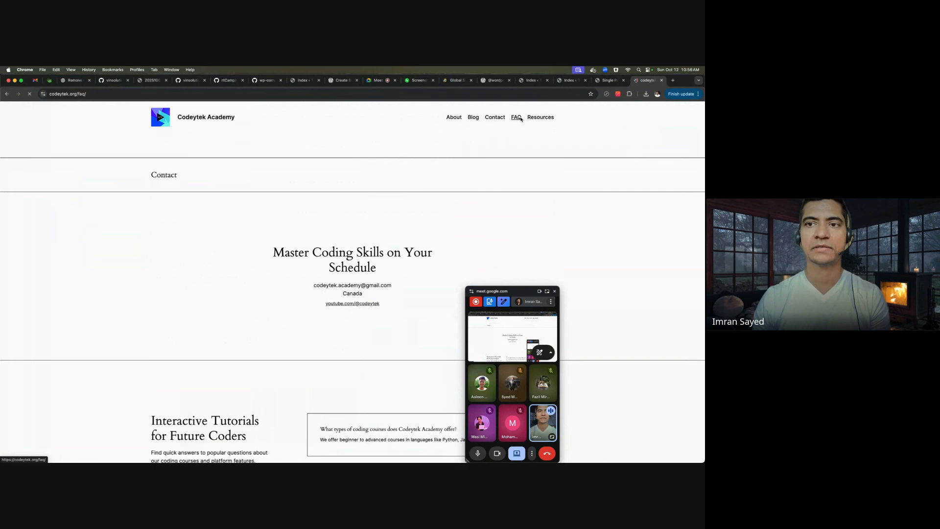
pyautogui.click(541, 117)
pyautogui.click(449, 119)
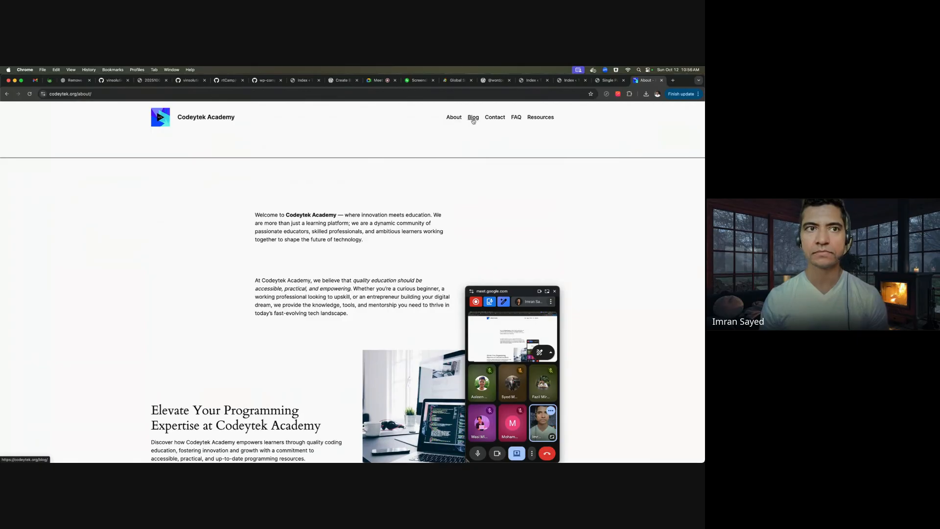
pyautogui.click(338, 94)
pyautogui.write('rtcamp.com')
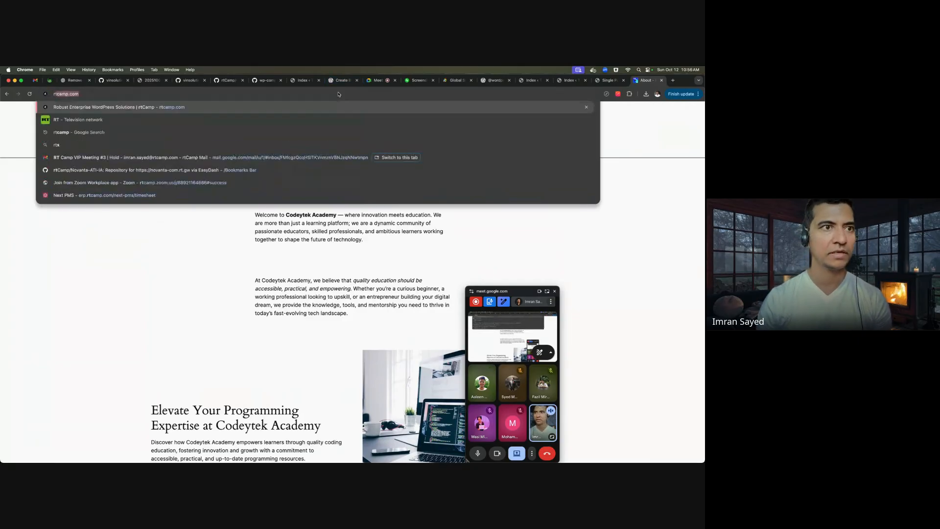
pyautogui.press('Return')
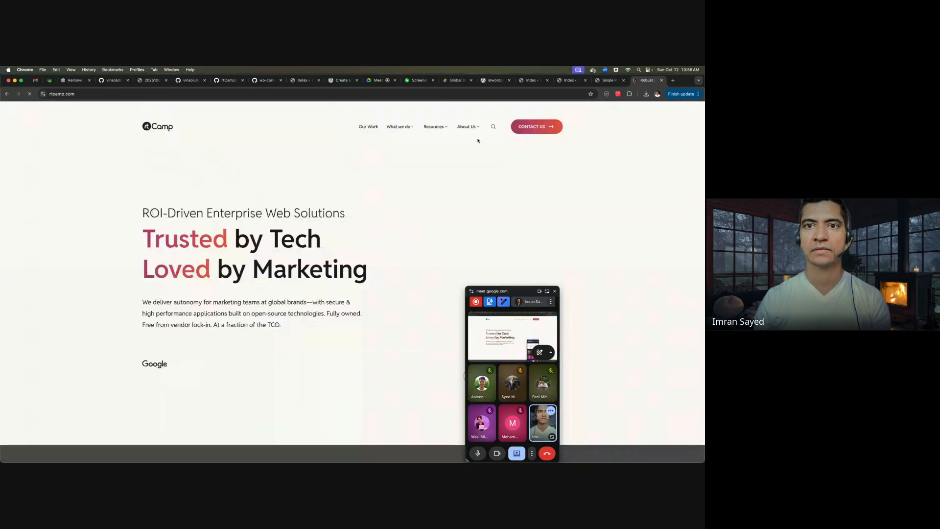
pyautogui.moveTo(424, 128)
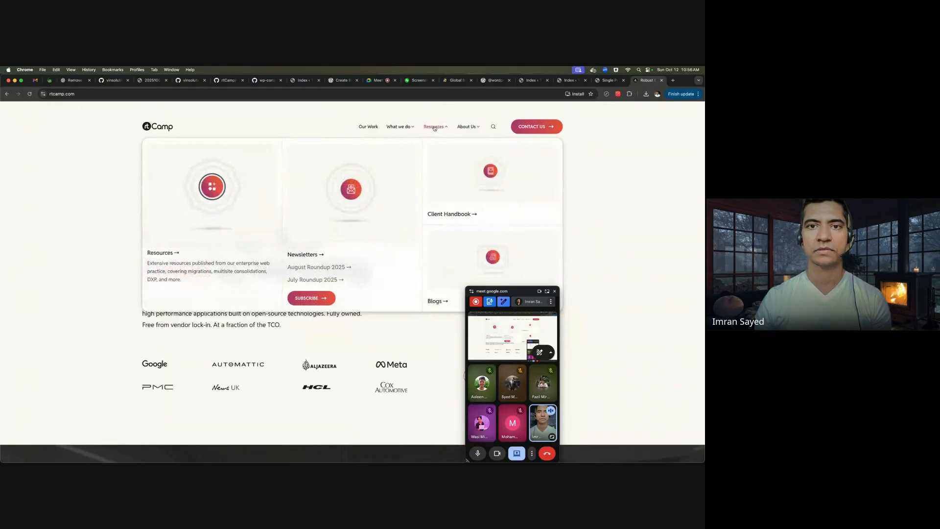
pyautogui.click(370, 127)
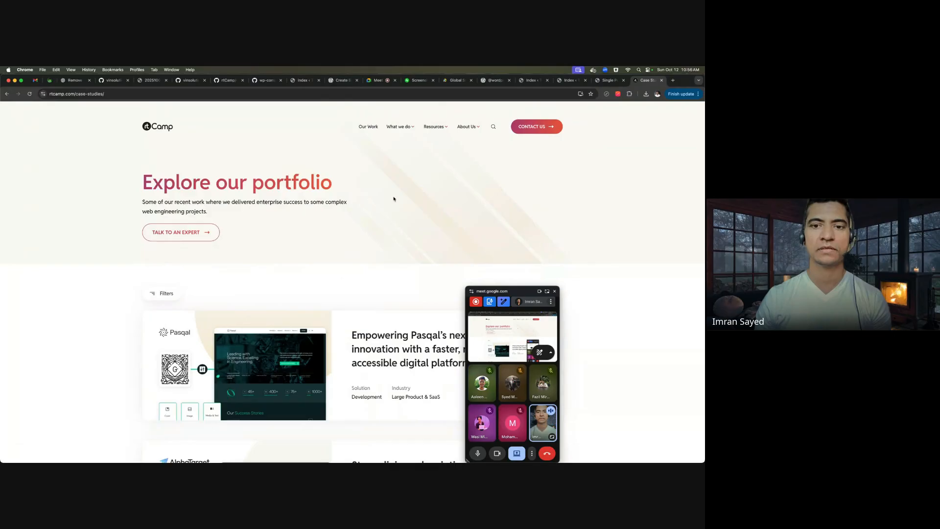
pyautogui.scroll(-10, 394, 199)
pyautogui.scroll(-15, 393, 198)
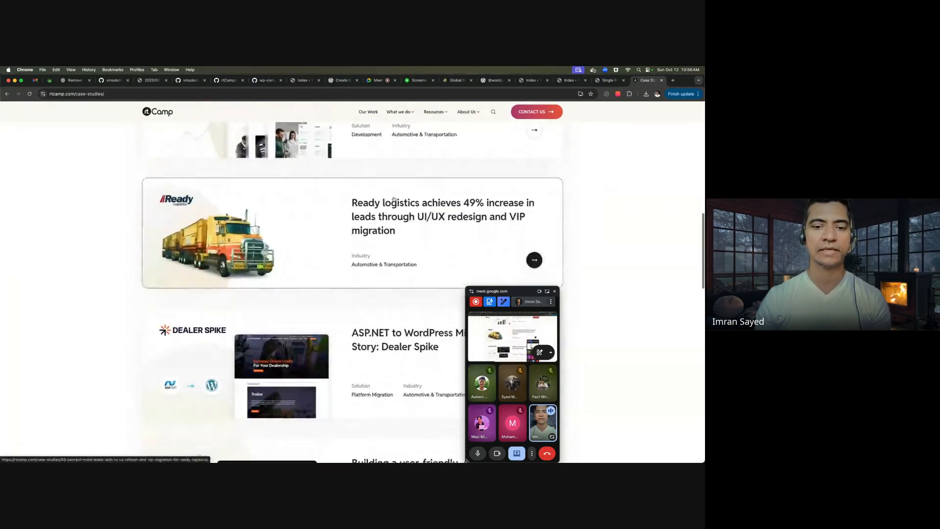
pyautogui.scroll(20, 393, 199)
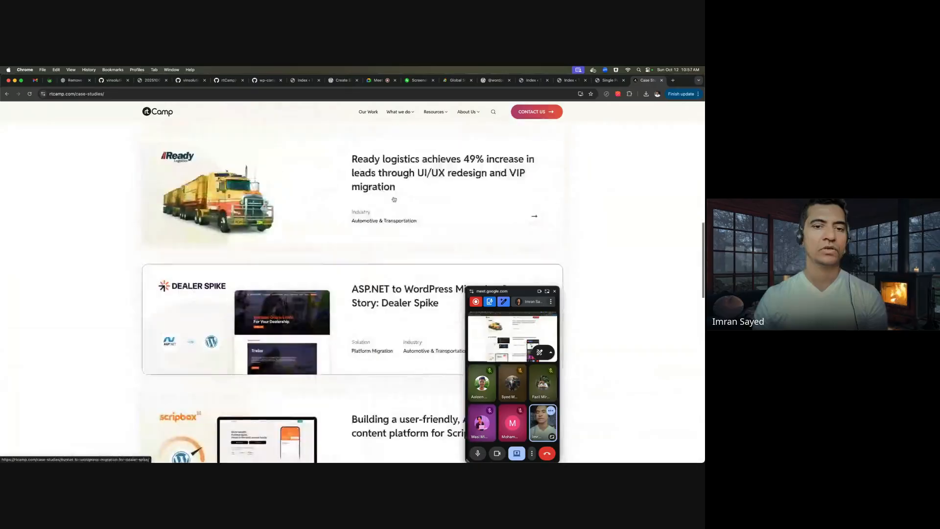
pyautogui.click(7, 93)
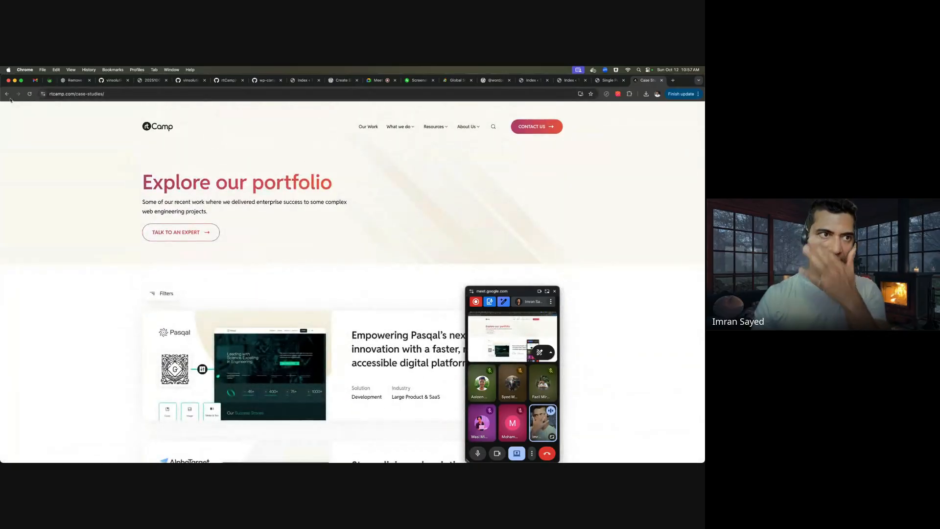
pyautogui.click(8, 96)
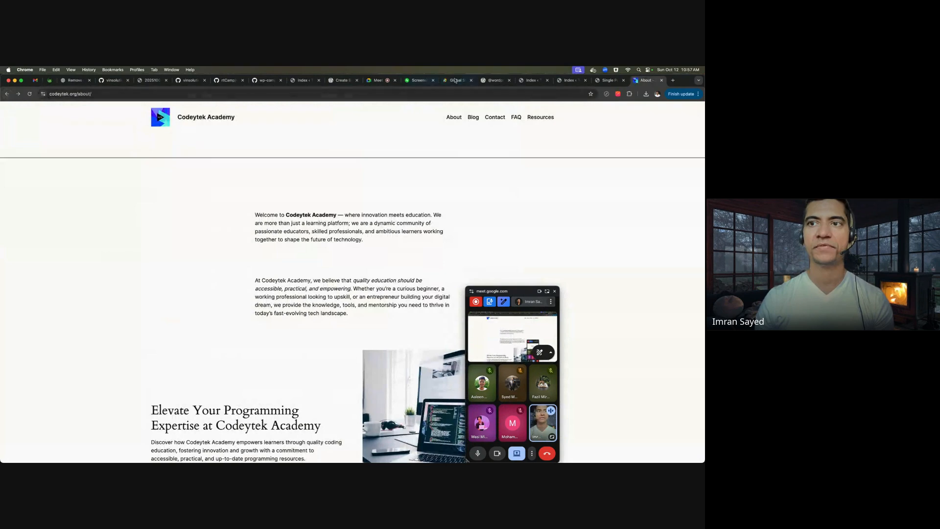
# - Cycle through the site-editor, docs and Global Styles tabs to the template hierarchy diagram
pyautogui.click(571, 81)
pyautogui.click(532, 80)
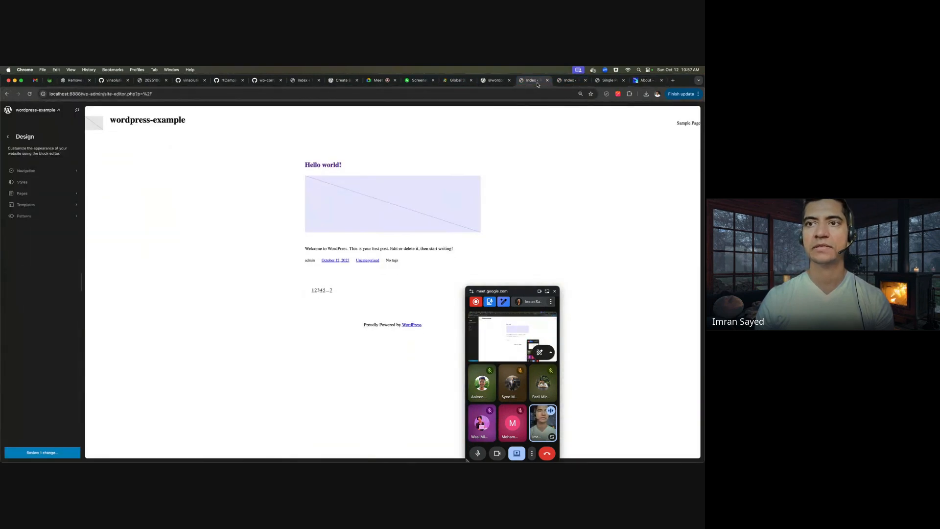
pyautogui.click(494, 80)
pyautogui.click(464, 83)
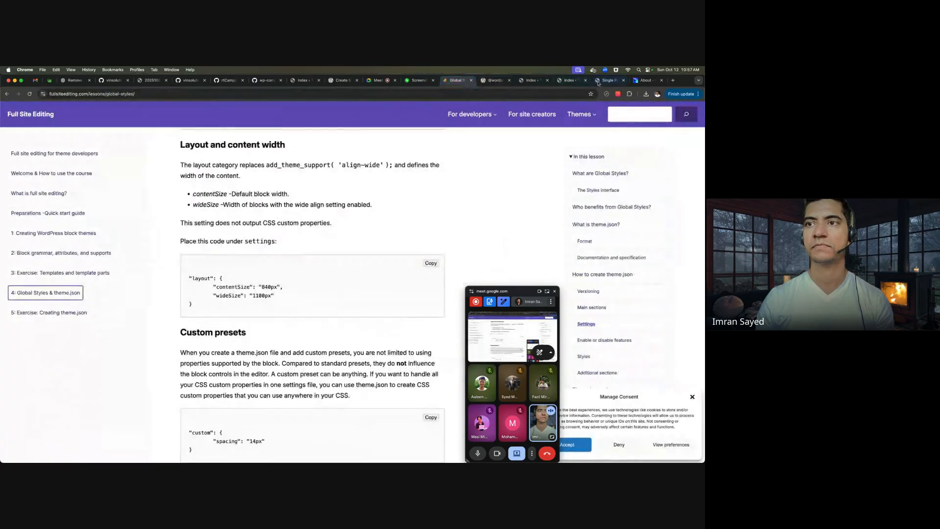
pyautogui.click(573, 82)
pyautogui.click(532, 81)
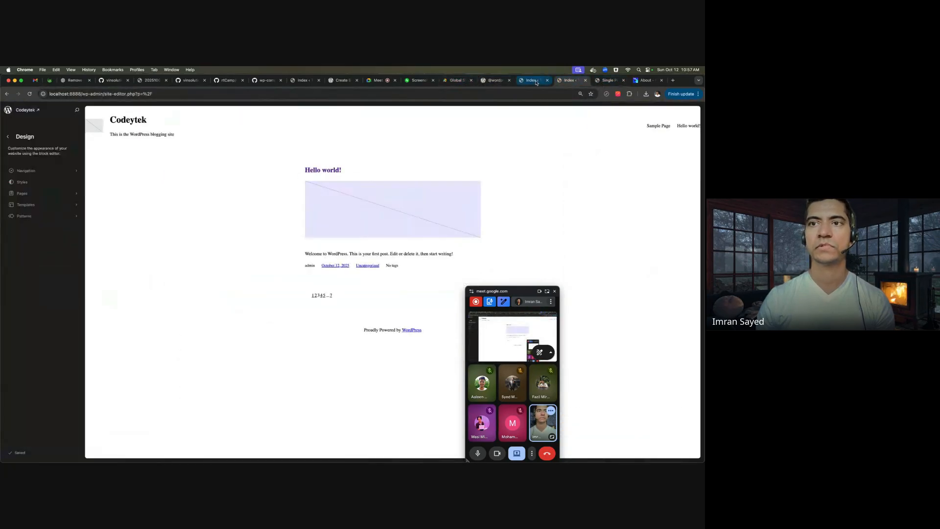
pyautogui.click(415, 82)
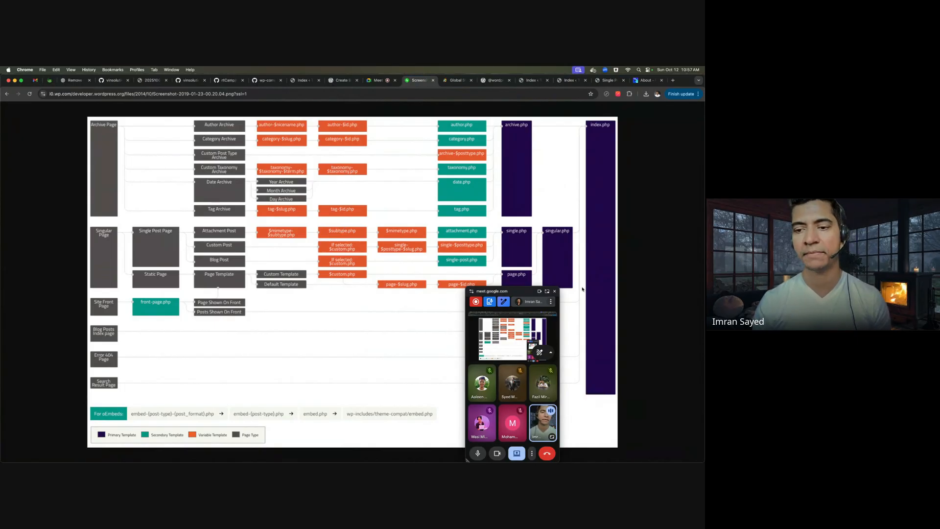
# - Move the Meet window aside to reveal home.php, 404.php and search.php in the diagram
pyautogui.moveTo(531, 294); pyautogui.dragTo(652, 265)
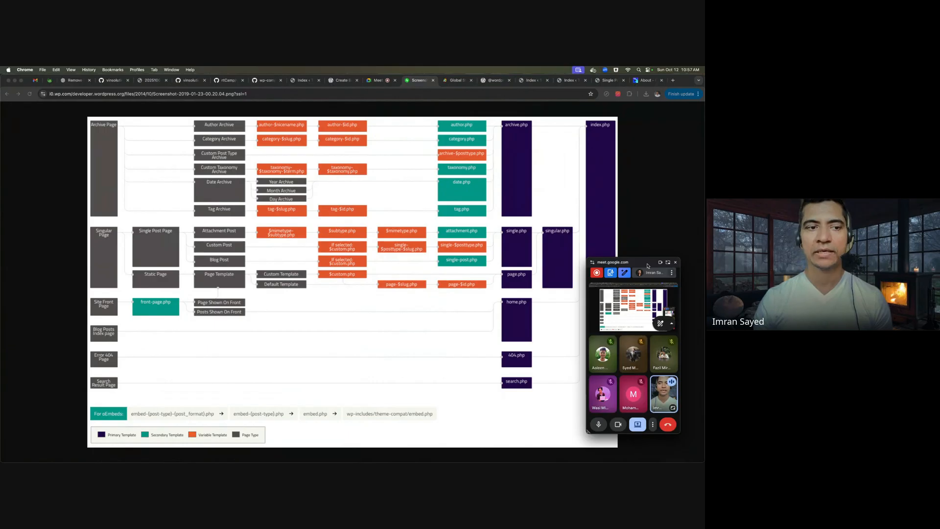
pyautogui.click(130, 215)
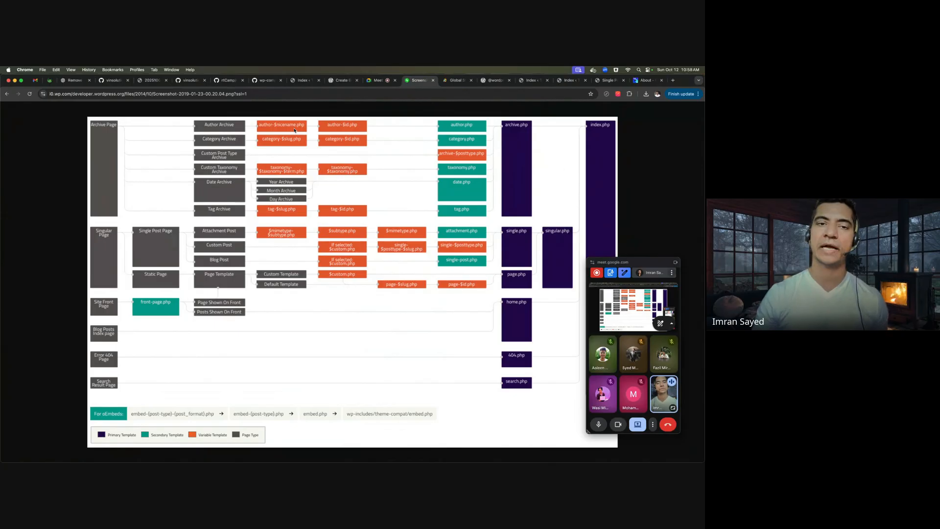
pyautogui.moveTo(309, 448)
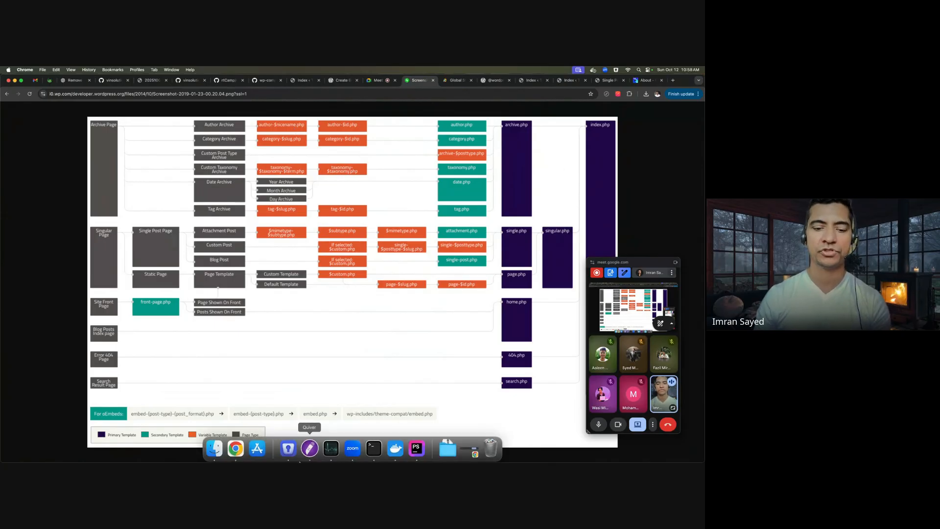
pyautogui.click(417, 447)
# - Start a new HTML file named 'author-imran.html' in templates, checking the hierarchy diagram
pyautogui.click(77, 190)
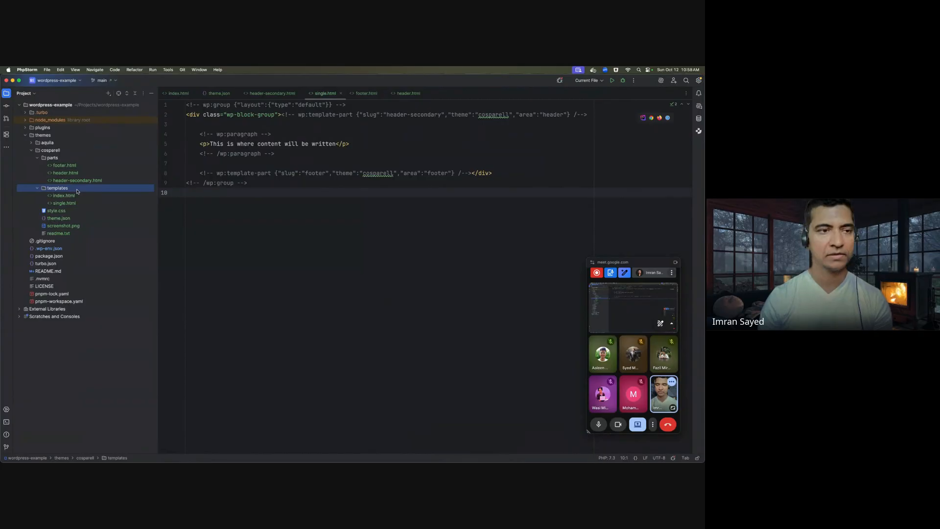
pyautogui.press('super+n')
pyautogui.press('Down')
pyautogui.press('Down')
pyautogui.press('Down')
pyautogui.press('Down')
pyautogui.press('Down')
pyautogui.press('Down')
pyautogui.press('Down')
pyautogui.press('Down')
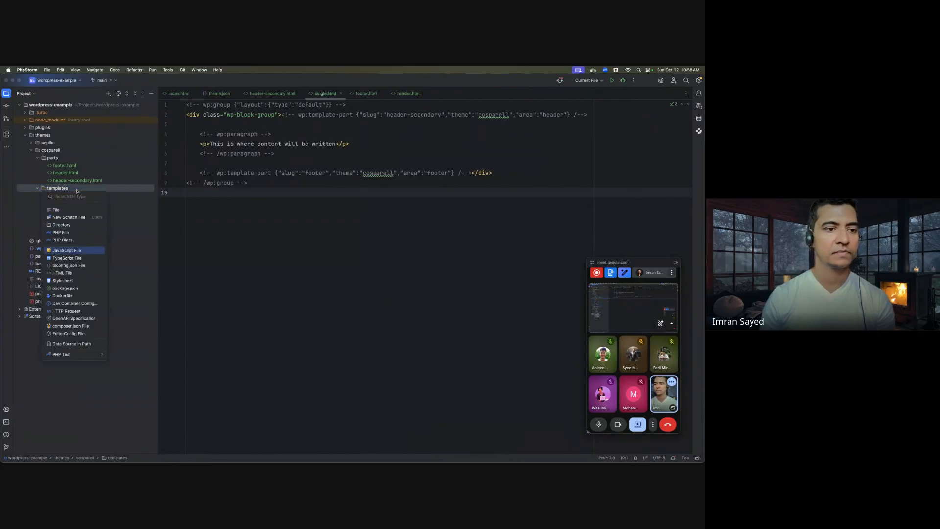
pyautogui.press('Return')
pyautogui.write('auth')
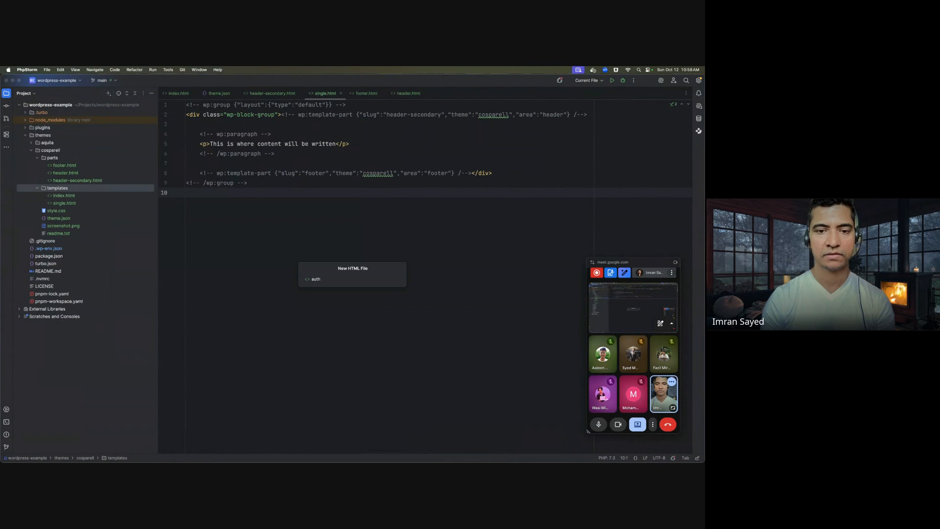
pyautogui.write('or-imran')
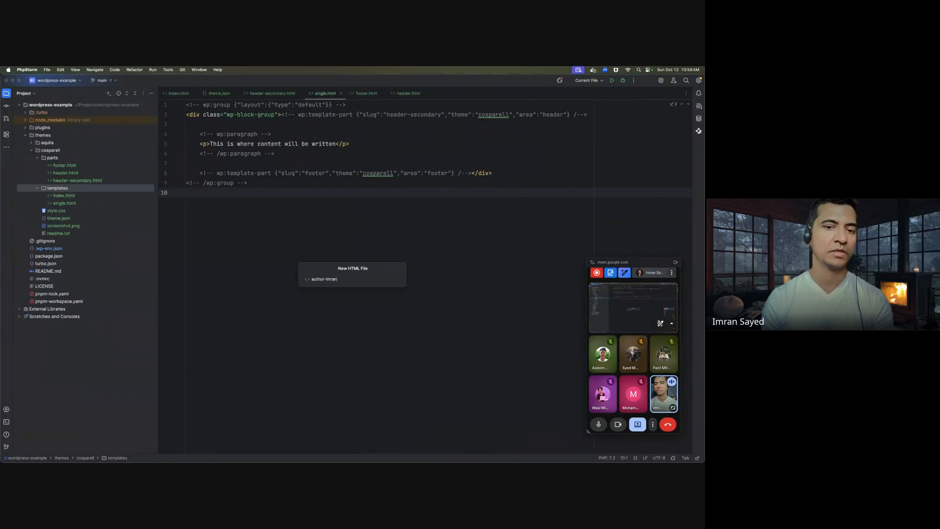
pyautogui.write('.html')
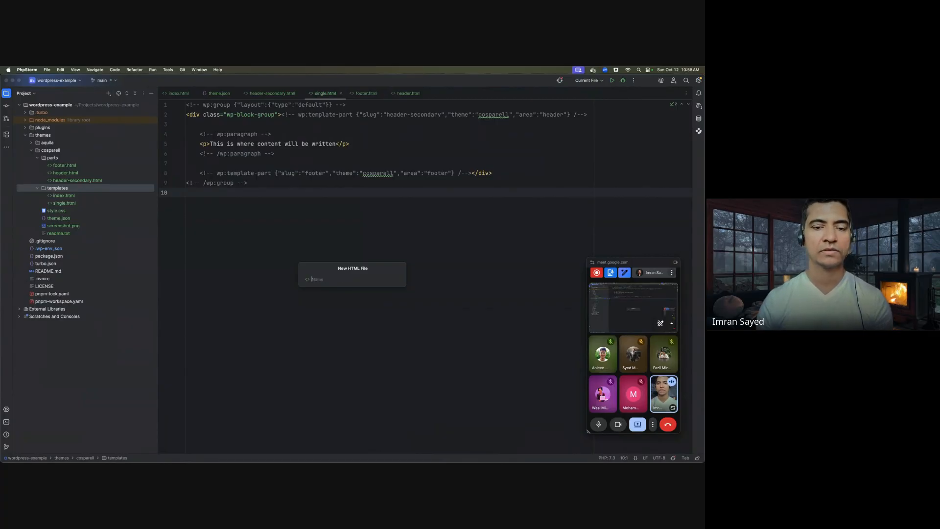
pyautogui.press('super+Tab')
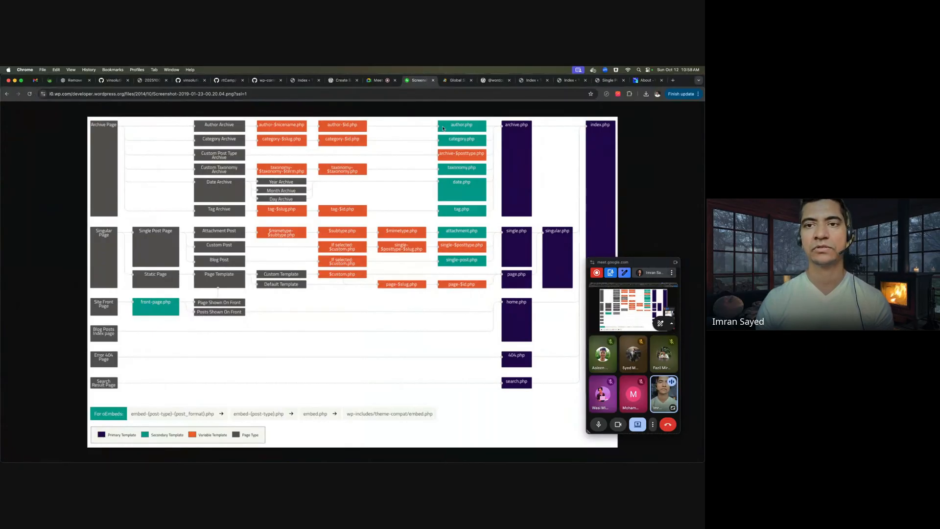
pyautogui.press('super+Tab')
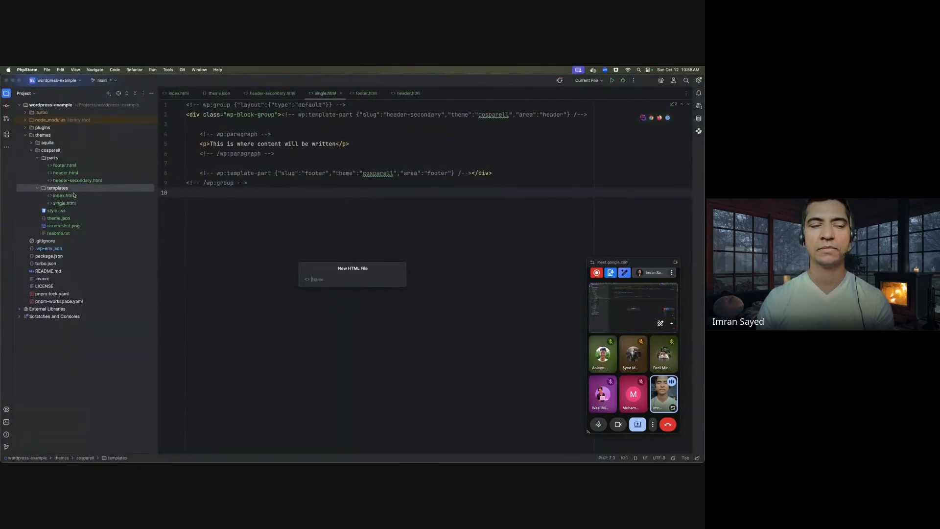
pyautogui.press('super+Tab')
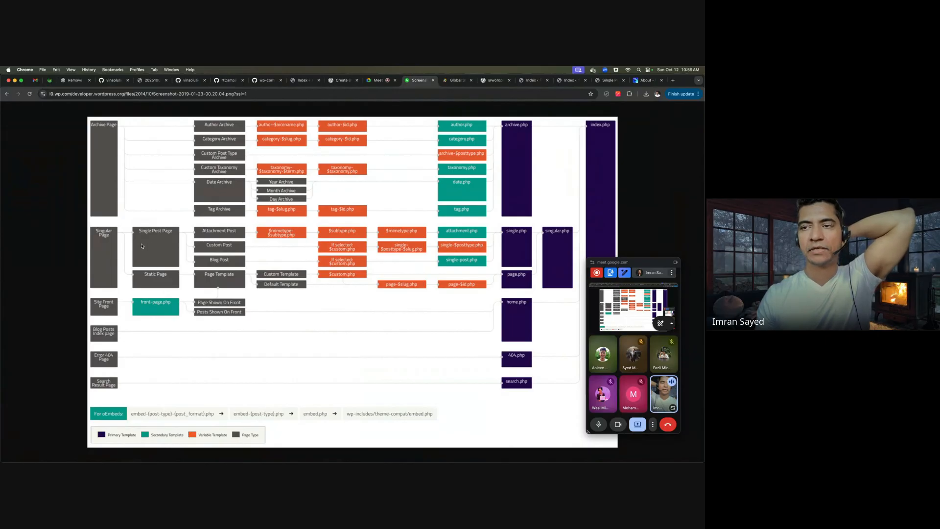
# - Open the codeytek.org blog post 'How To Restrict WordPress Search to Titles Only'
pyautogui.click(645, 80)
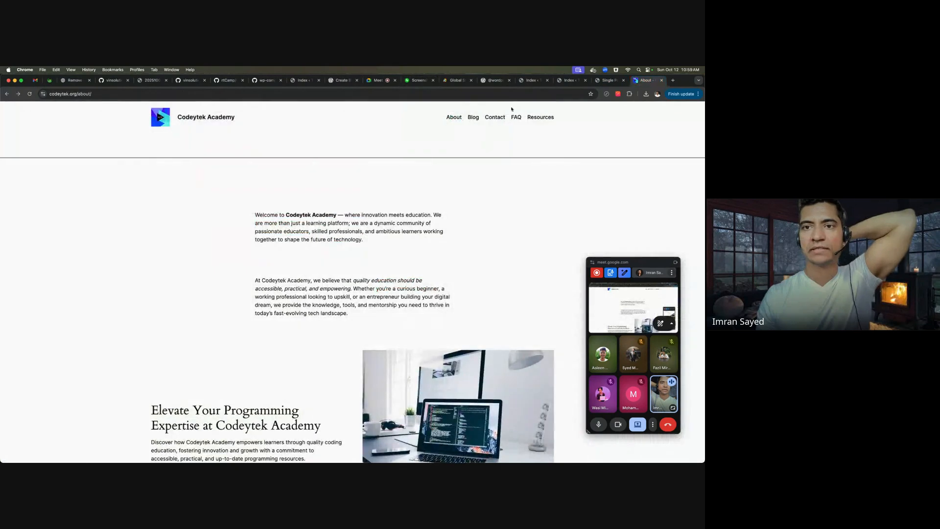
pyautogui.click(473, 117)
pyautogui.scroll(-5, 417, 205)
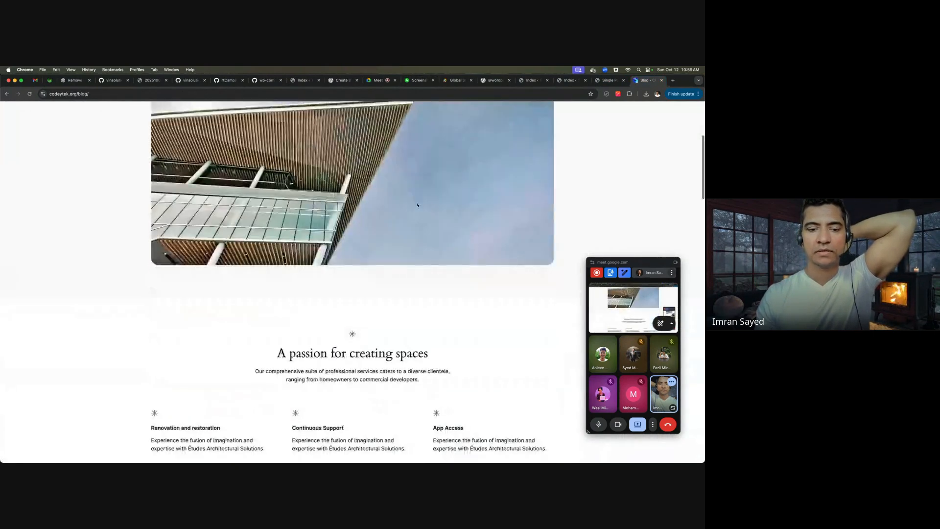
pyautogui.scroll(-15, 417, 205)
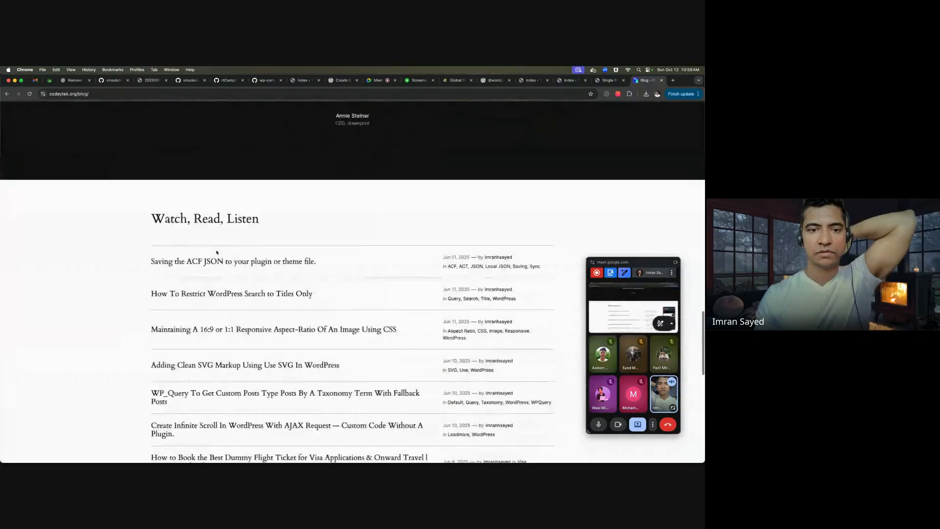
pyautogui.scroll(5, 213, 225)
pyautogui.click(208, 197)
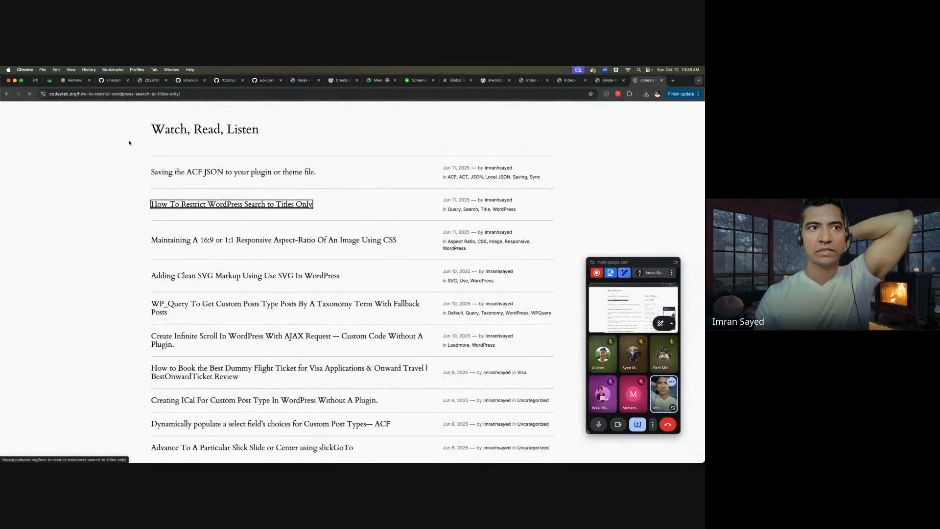
# - Scroll through the post and compare it with single.html in PhpStorm
pyautogui.scroll(-4, 337, 214)
pyautogui.scroll(-10, 336, 214)
pyautogui.scroll(5, 336, 212)
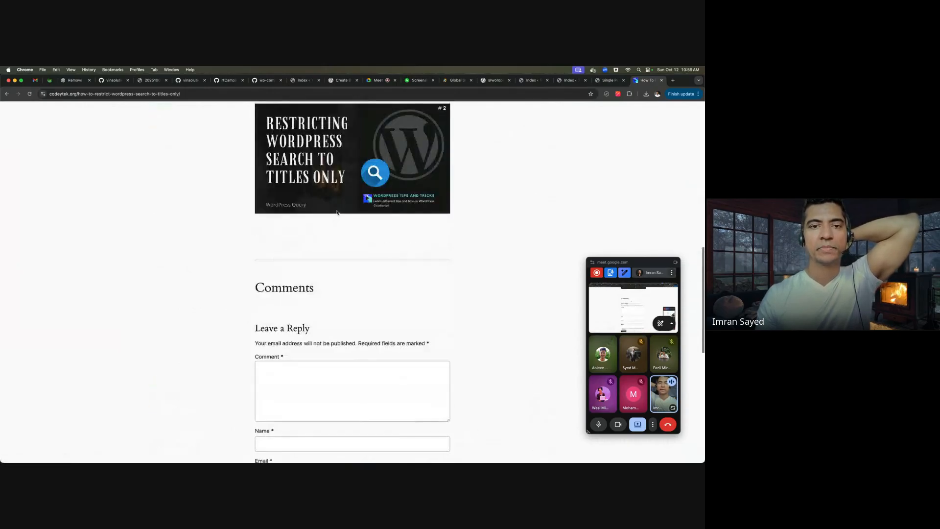
pyautogui.scroll(4, 336, 212)
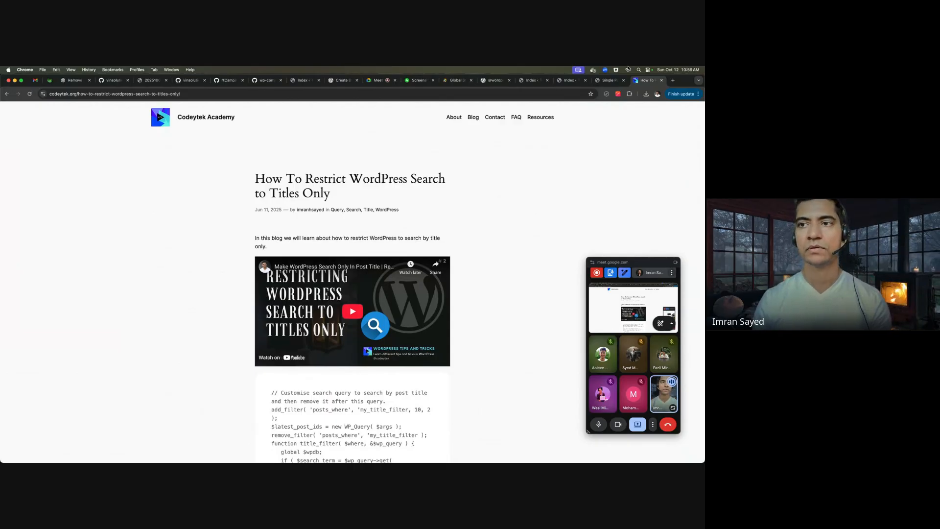
pyautogui.press('super+Tab')
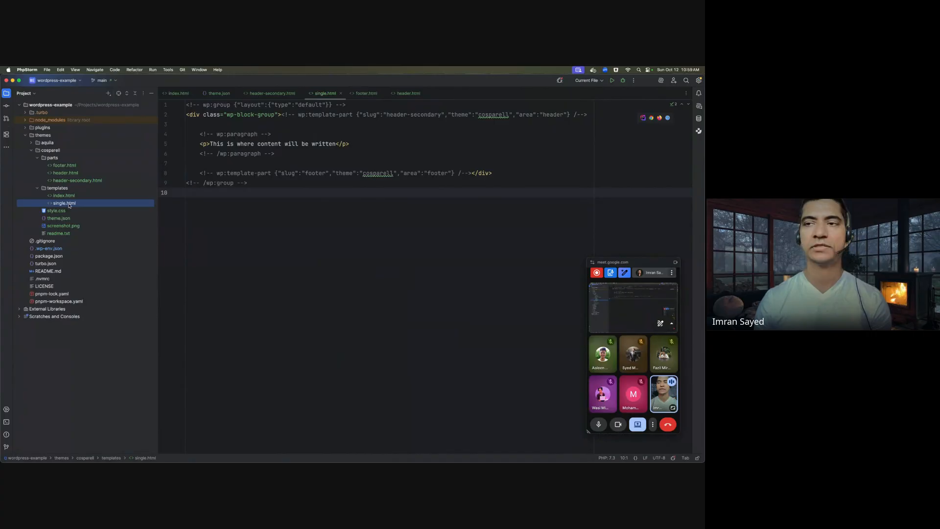
pyautogui.press('super+Tab')
# - Compare the Single Posts template code with the hierarchy diagram and single.html
pyautogui.click(603, 82)
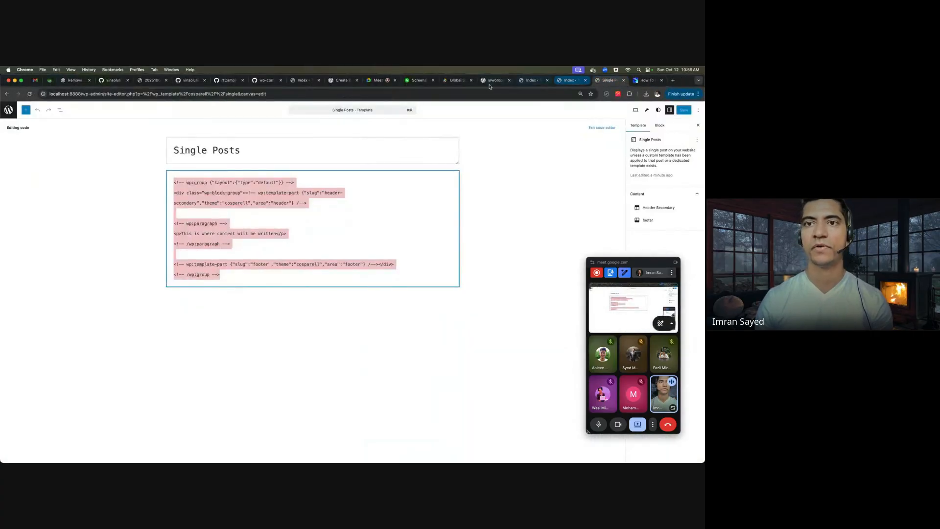
pyautogui.click(412, 83)
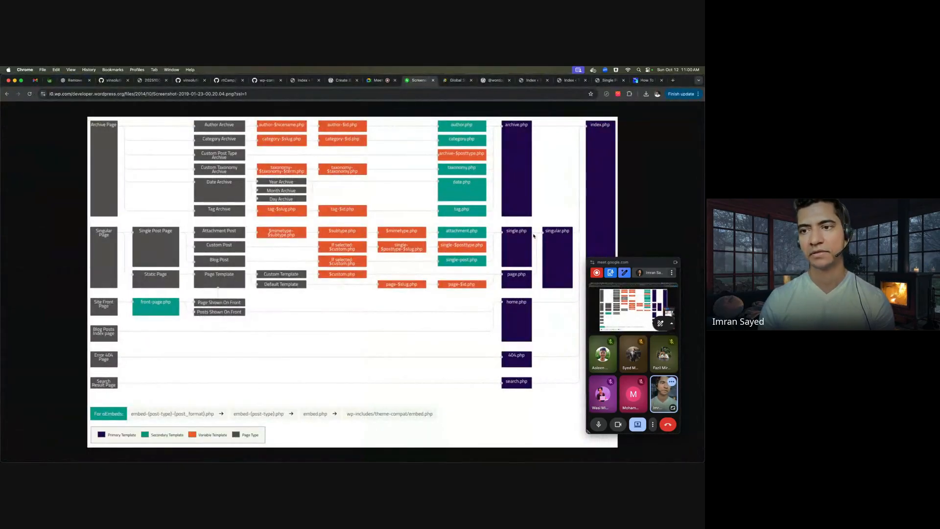
pyautogui.press('super+Tab')
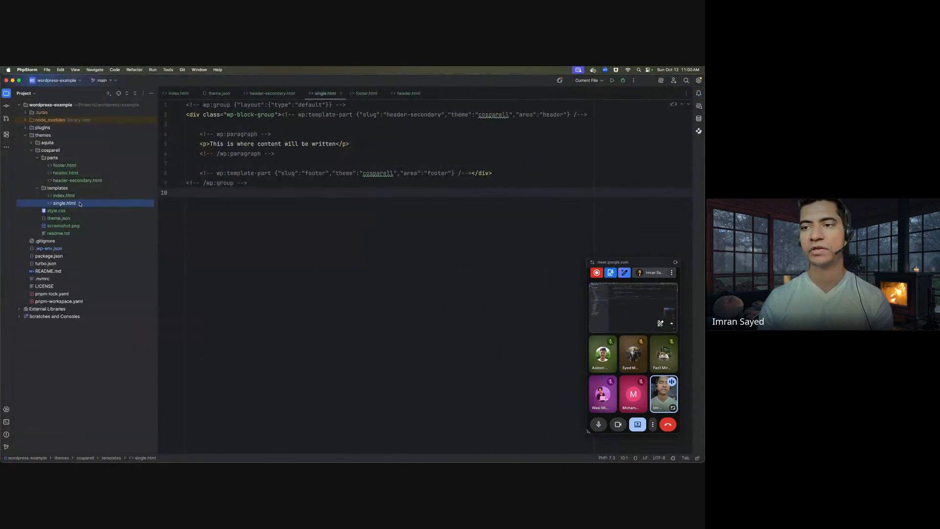
pyautogui.press('super+Tab')
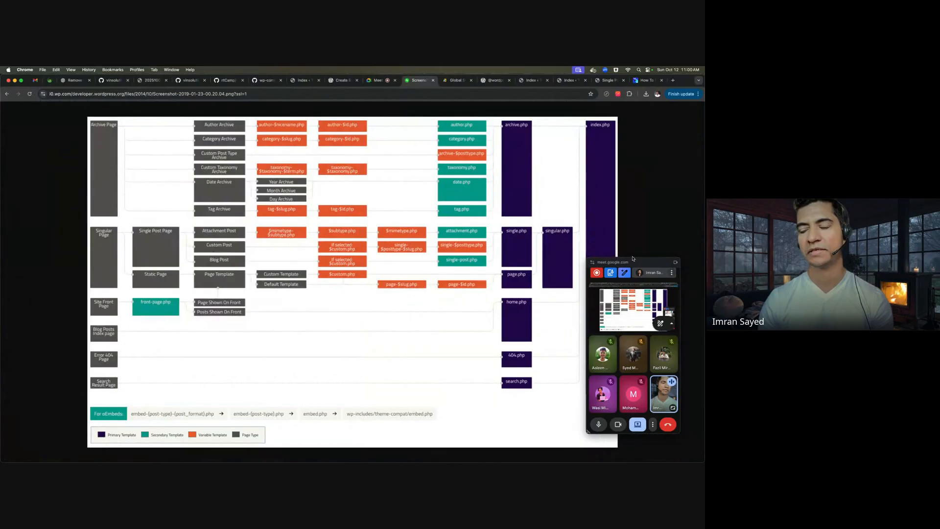
# - Tuck the Meet panel to the screen edge and return to single.html in PhpStorm
pyautogui.moveTo(631, 258); pyautogui.dragTo(697, 240)
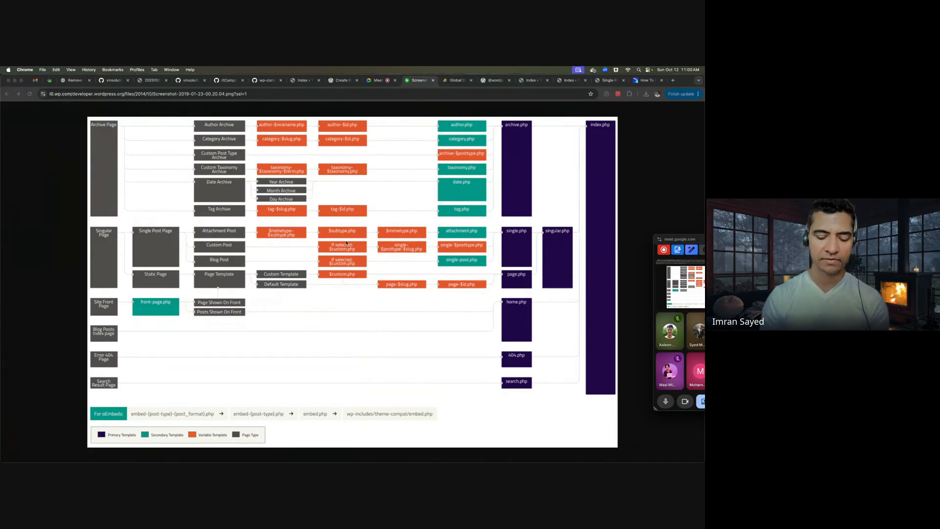
pyautogui.press('super+Tab')
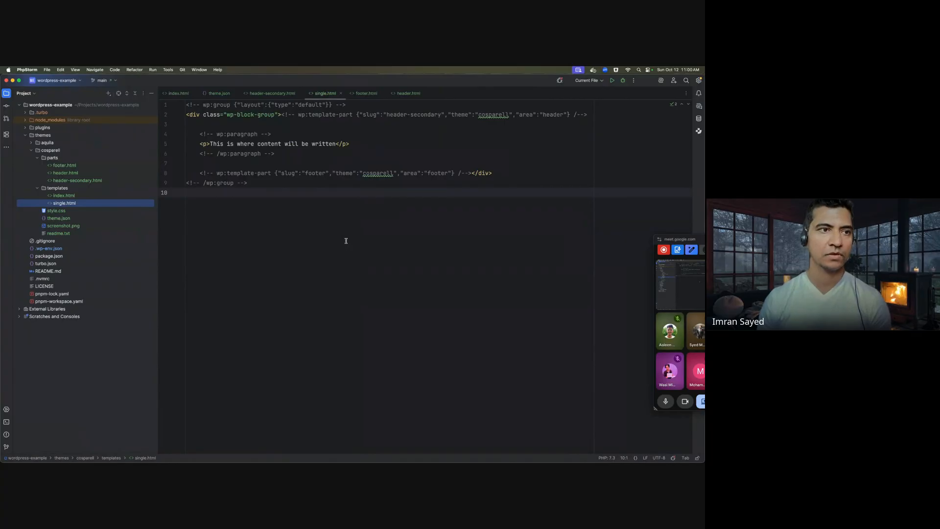
# - Back in Chrome, close the stray blank tab and exit the Index template to the admin Dashboard
pyautogui.moveTo(288, 446)
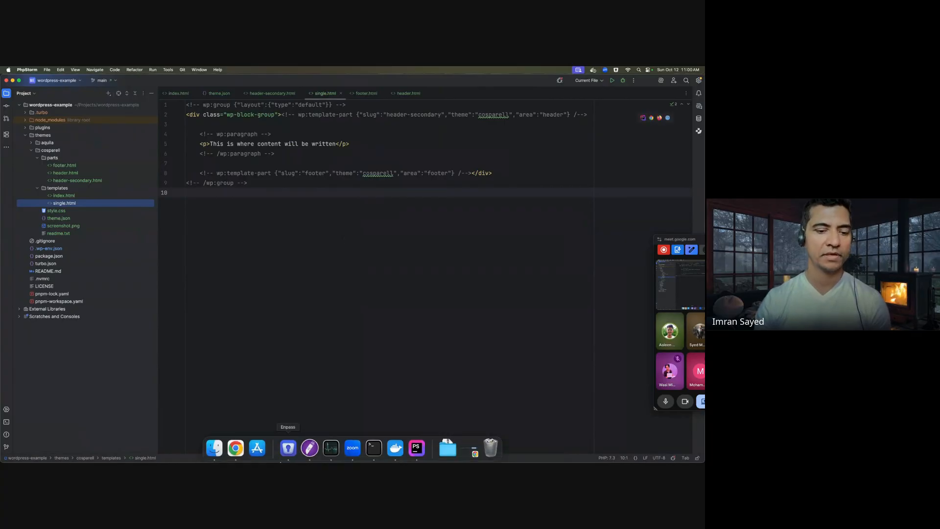
pyautogui.click(235, 448)
pyautogui.click(673, 80)
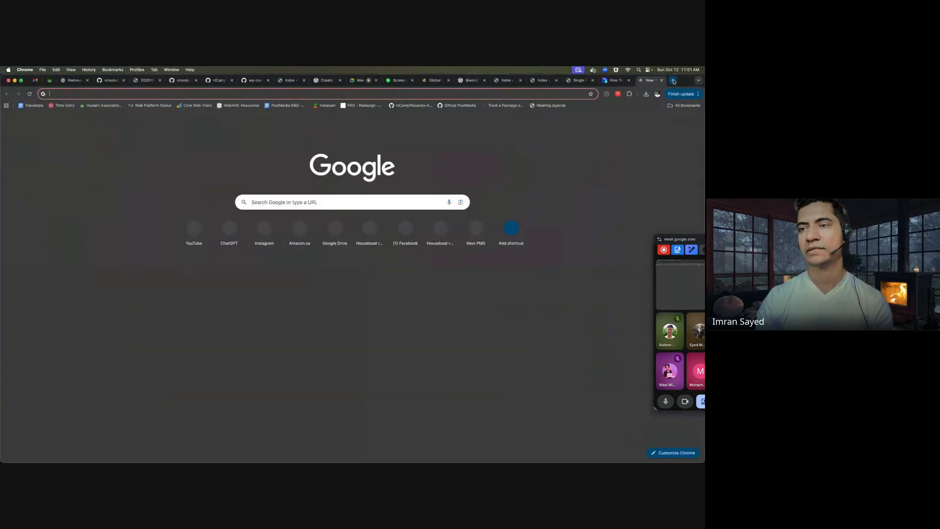
pyautogui.press('super+w')
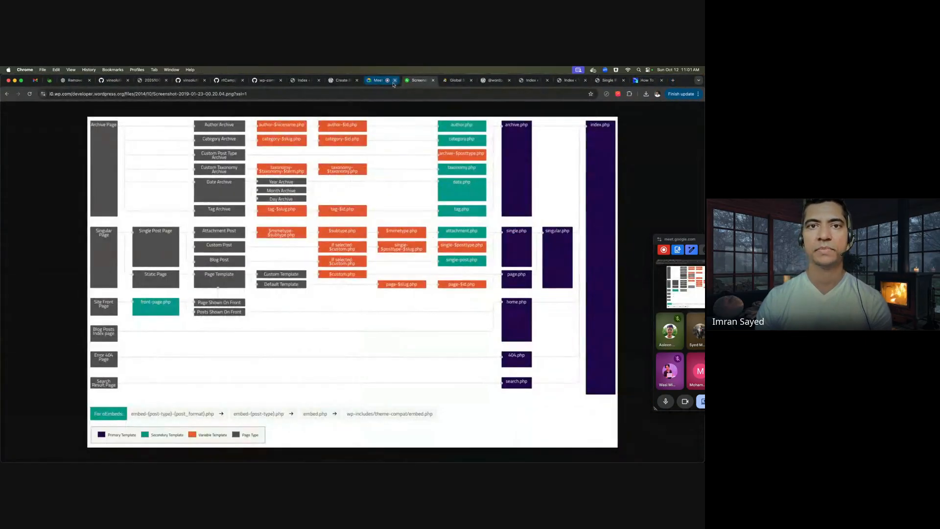
pyautogui.click(331, 82)
pyautogui.click(302, 81)
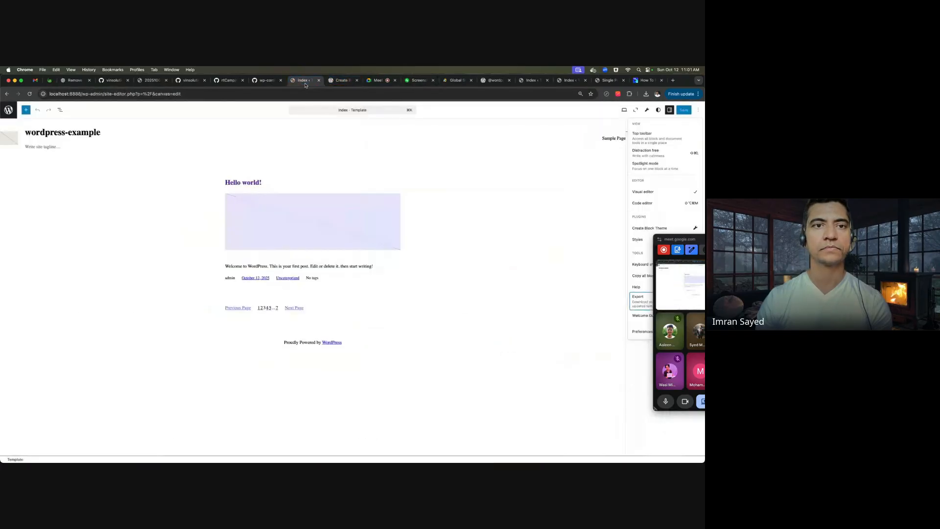
pyautogui.click(9, 110)
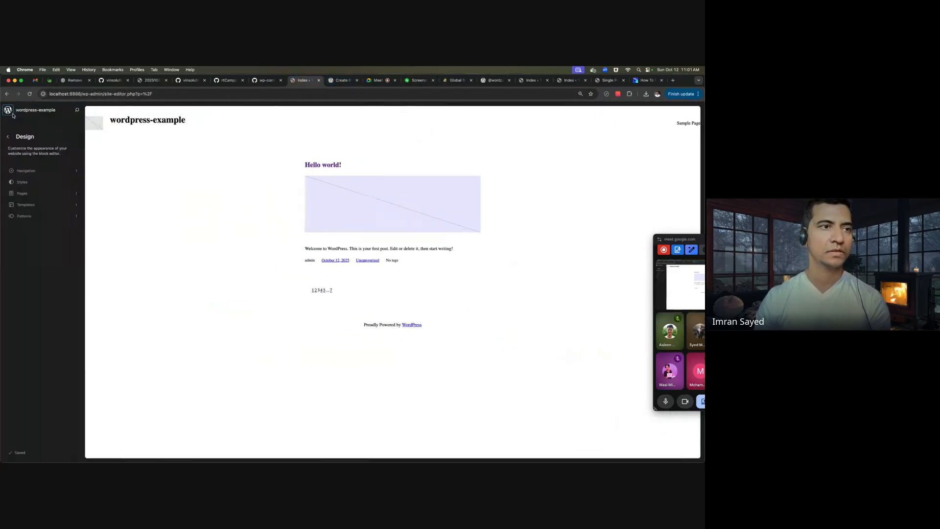
pyautogui.click(9, 138)
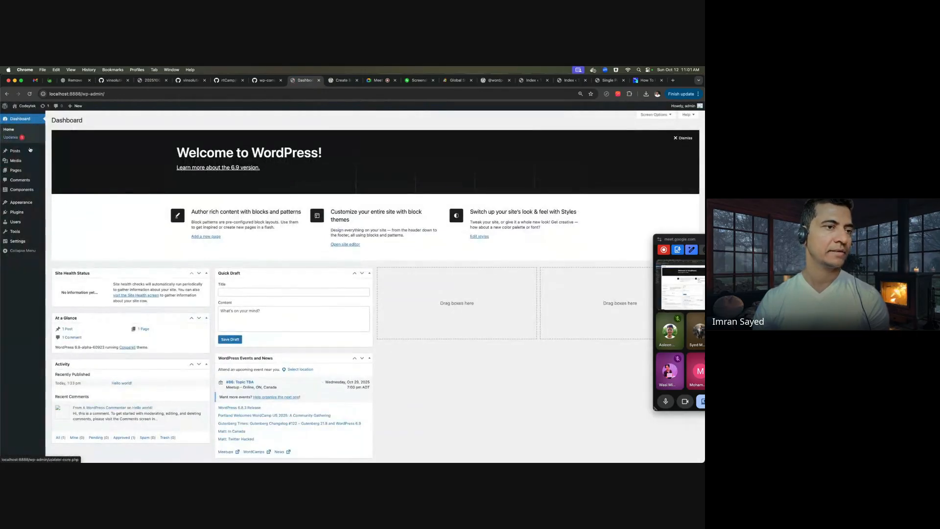
# - Scroll through the 17 installed themes on the Themes page, then start a blank Chrome tab
pyautogui.click(27, 203)
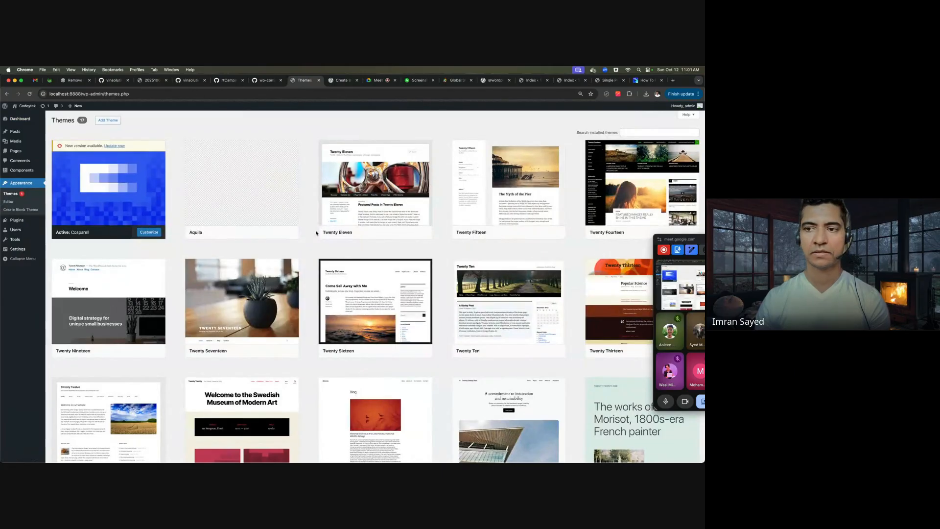
pyautogui.scroll(-1, 315, 233)
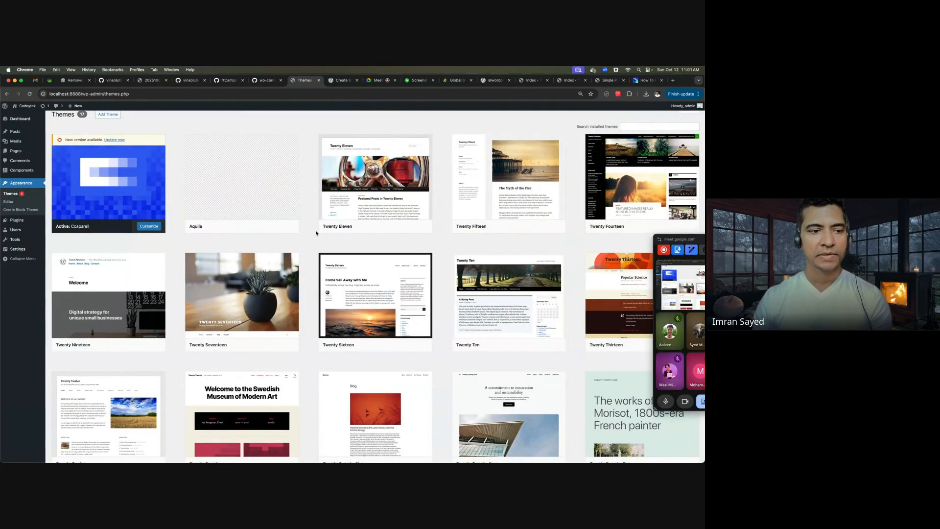
pyautogui.scroll(-5, 316, 233)
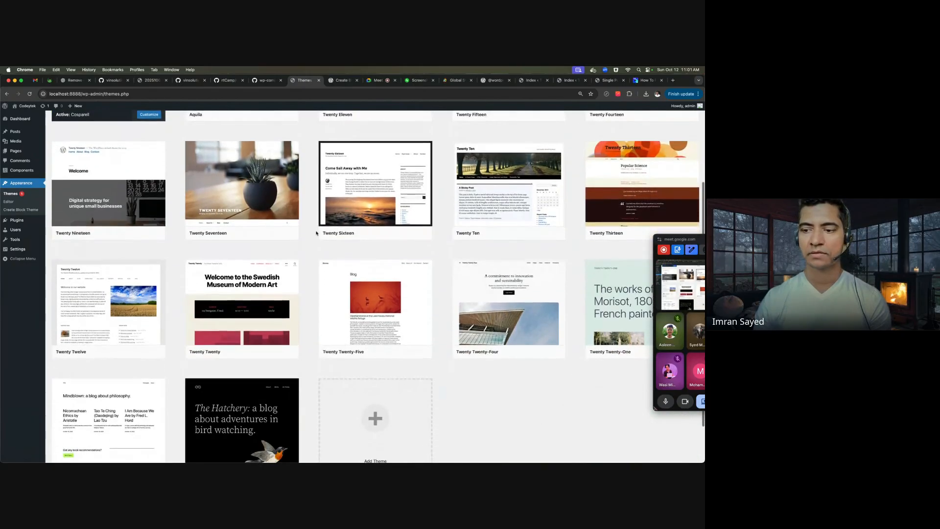
pyautogui.scroll(-3, 316, 233)
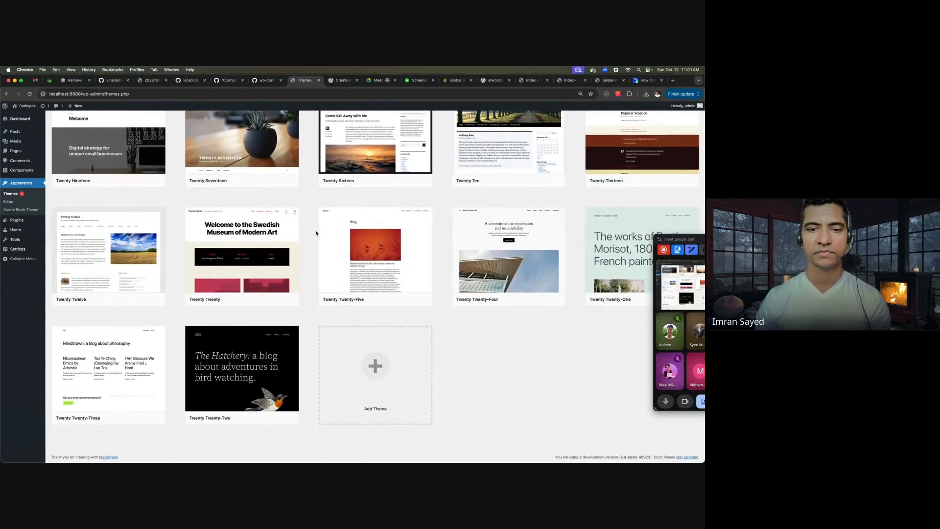
pyautogui.moveTo(383, 248)
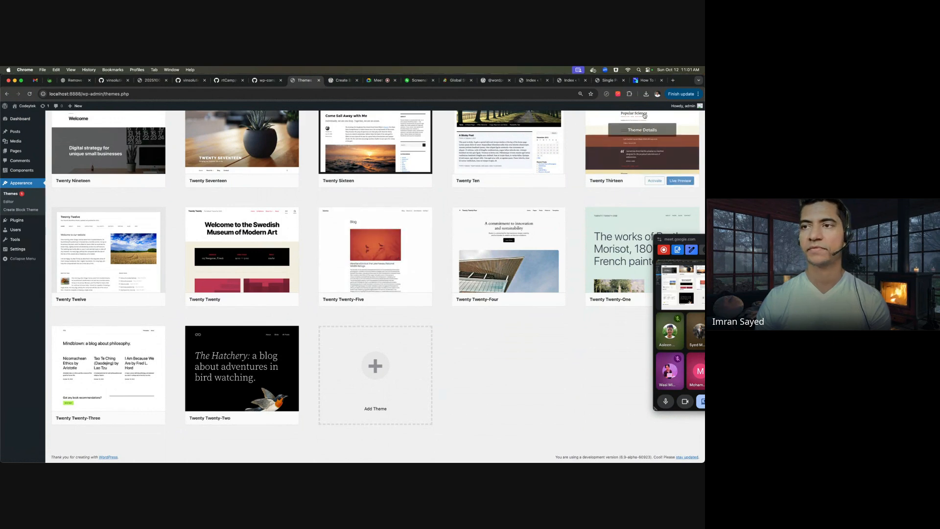
pyautogui.click(673, 80)
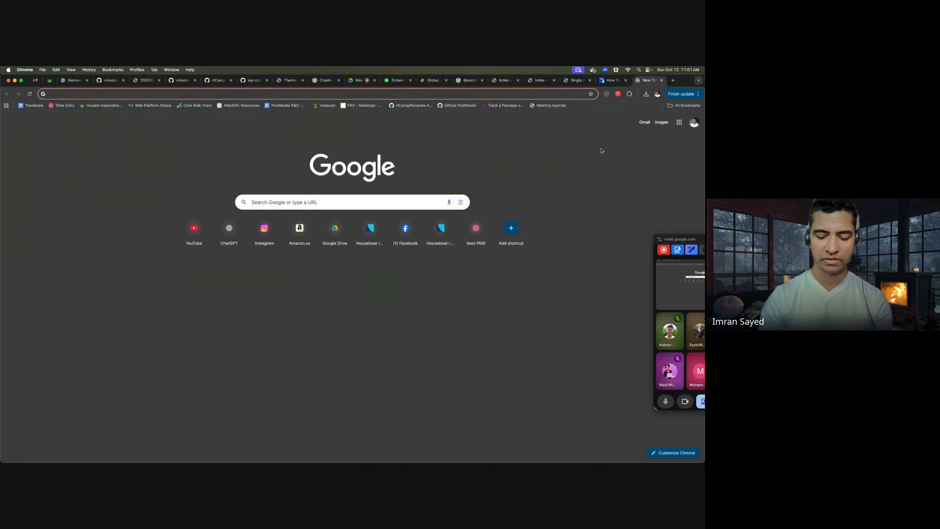
# - Search 'twenty twenty five theme download' and download twentytwentyfive.1.3.zip from WordPress.org
pyautogui.write('twety')
pyautogui.press('BackSpace')
pyautogui.press('BackSpace')
pyautogui.write('nty twenty')
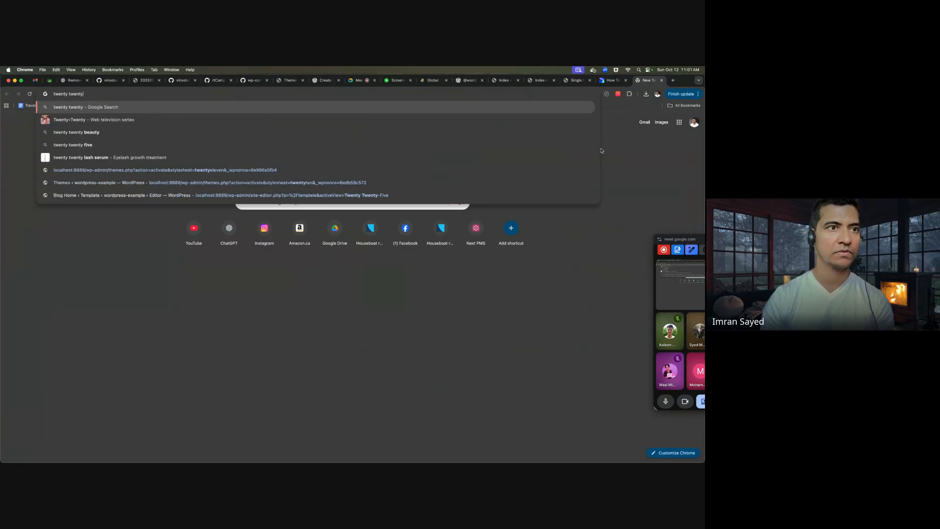
pyautogui.write(' five theme download')
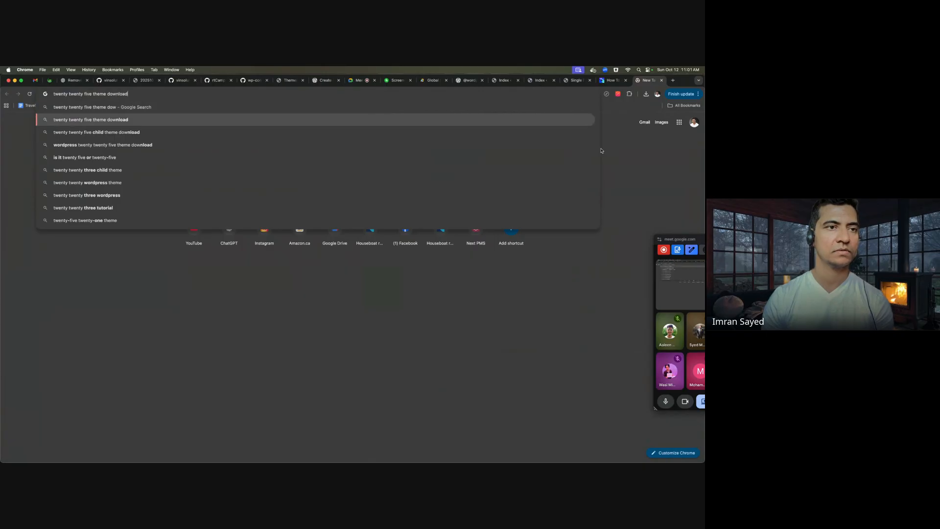
pyautogui.press('Return')
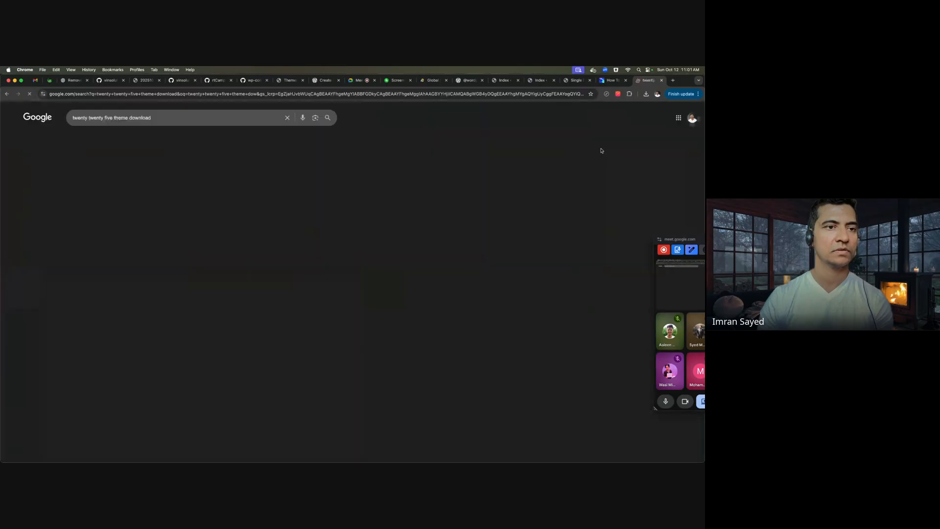
pyautogui.click(153, 170)
pyautogui.click(527, 259)
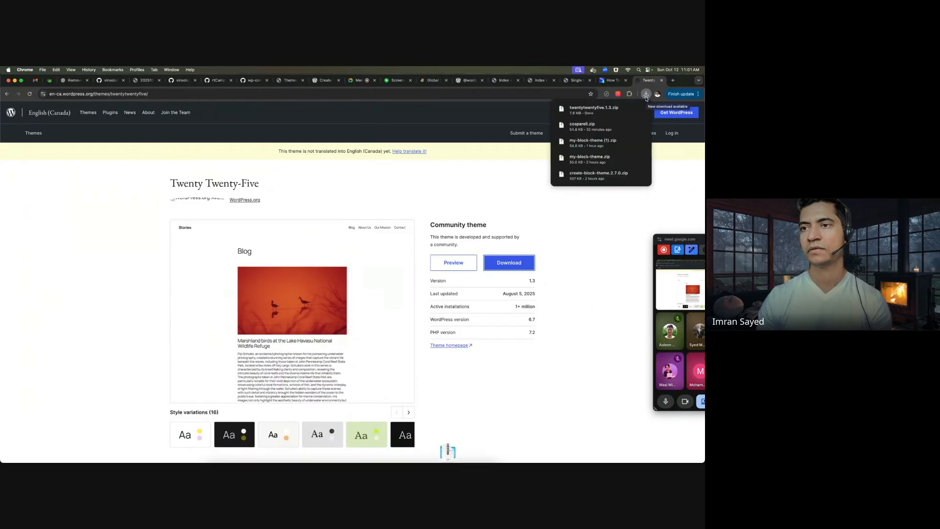
# - Extract twentytwentyfive.1.3.zip in Downloads and open its templates folder
pyautogui.click(629, 107)
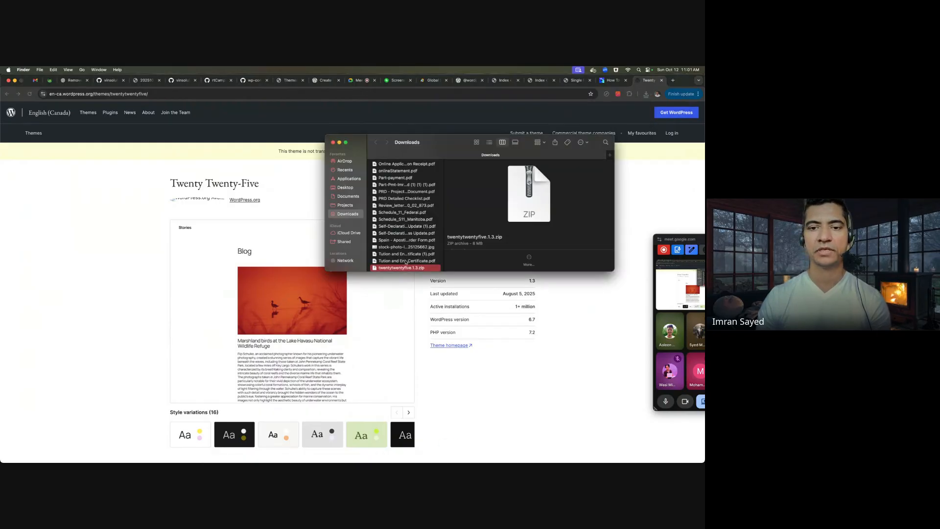
pyautogui.doubleClick(400, 269)
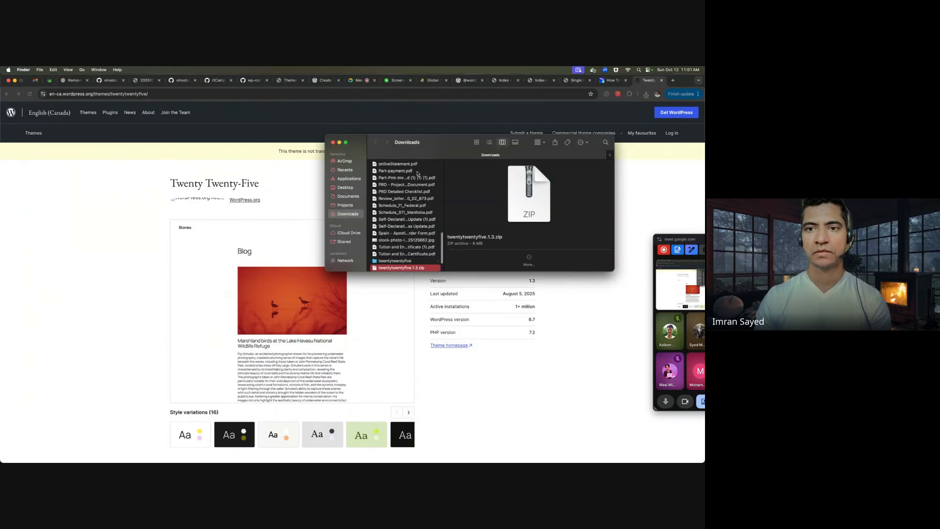
pyautogui.moveTo(456, 146); pyautogui.dragTo(364, 152)
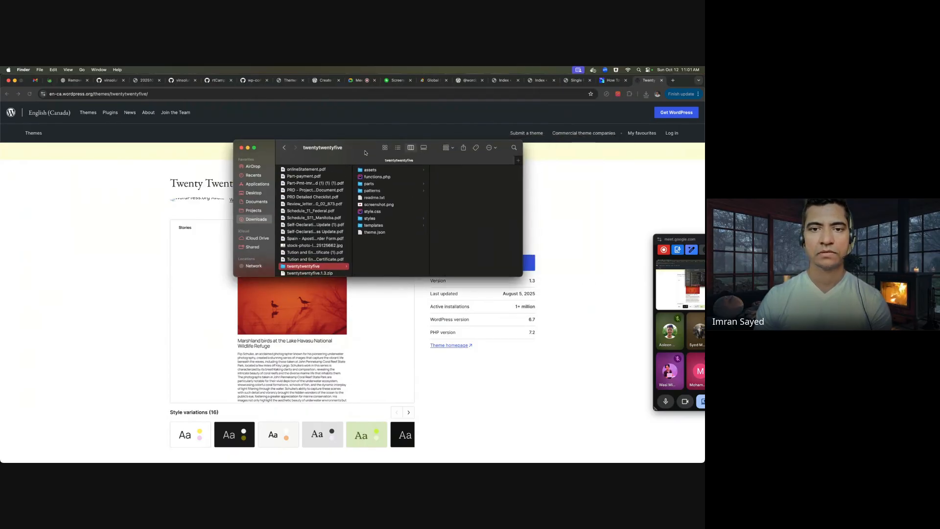
pyautogui.click(381, 225)
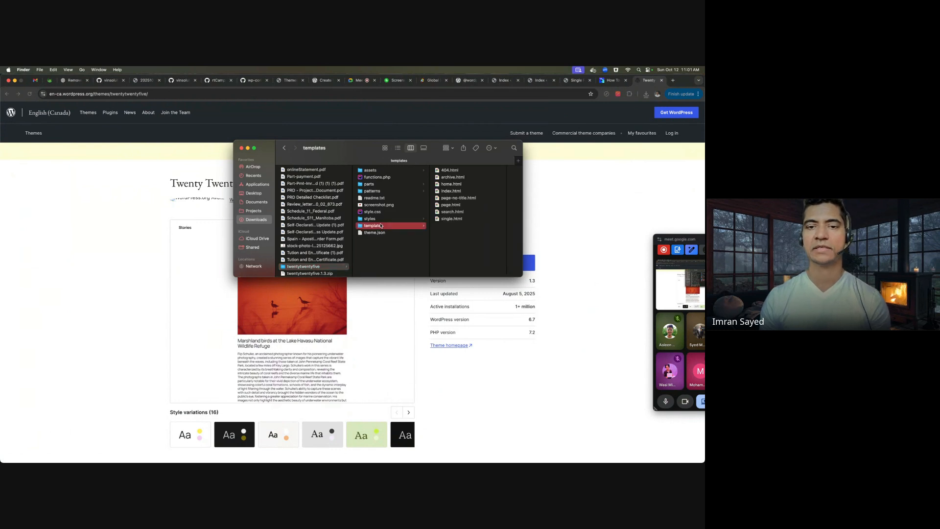
# - Glance at the project's own index.html template in PhpStorm, then return to Finder
pyautogui.moveTo(289, 459)
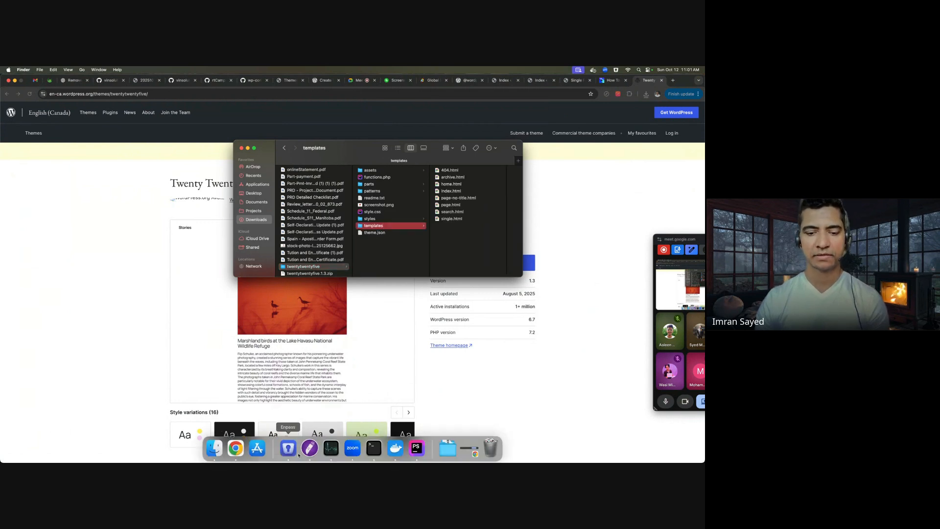
pyautogui.click(416, 447)
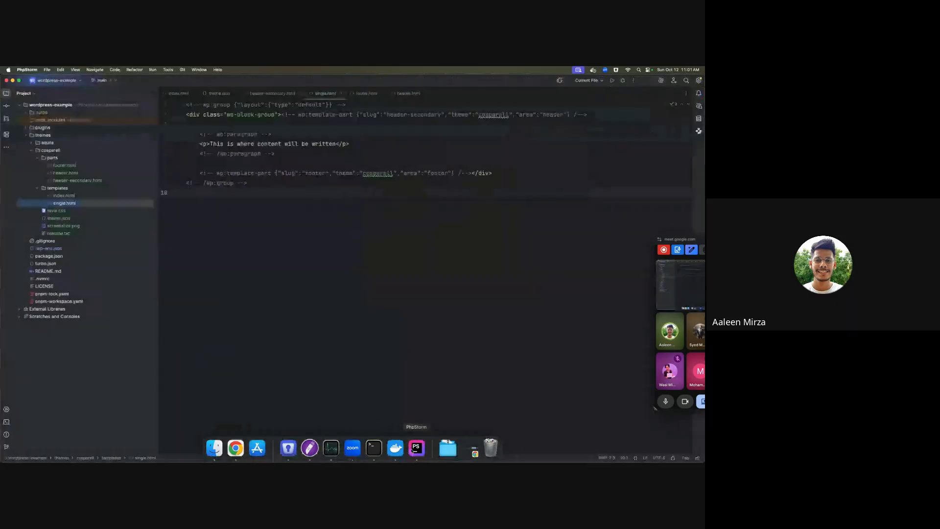
pyautogui.click(75, 194)
pyautogui.press('super+Tab')
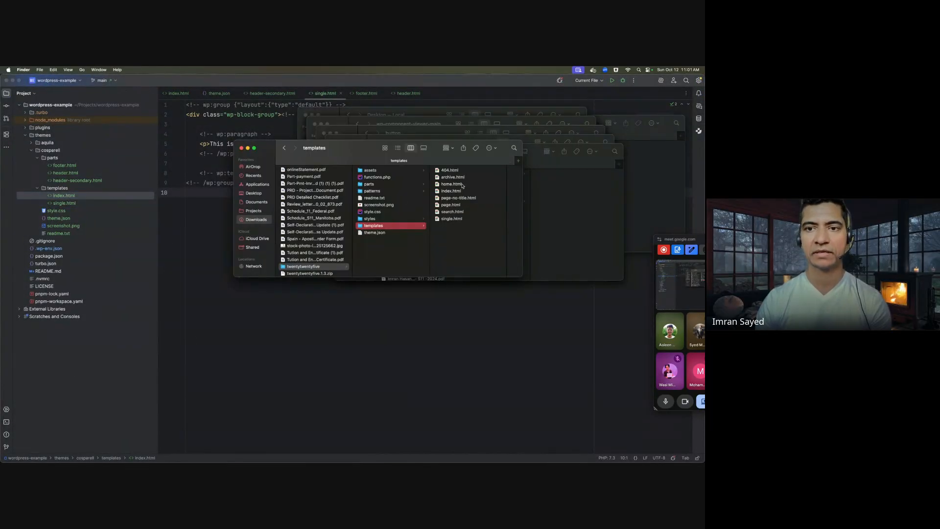
# - Preview 404.html, archive.html, home.html, index.html, page-no-title.html, page.html, search.html and single.html in turn
pyautogui.press('Right')
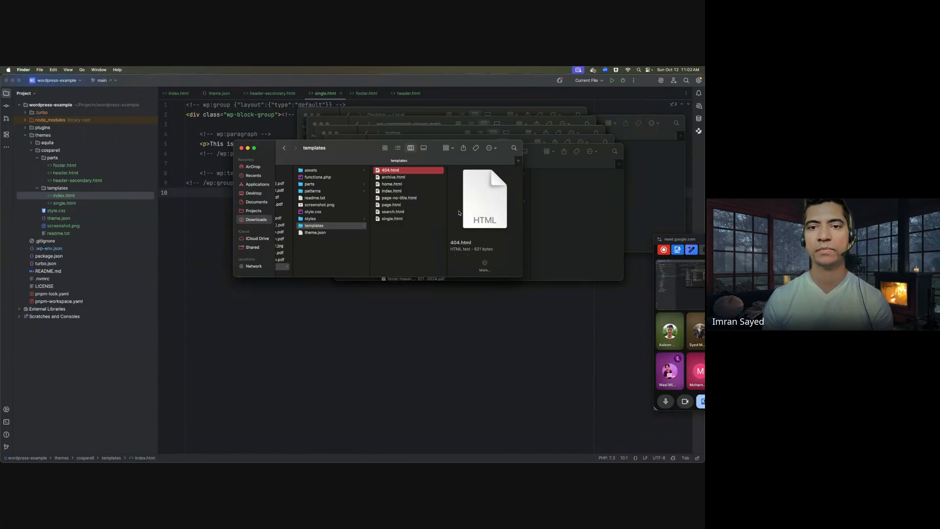
pyautogui.press('Down')
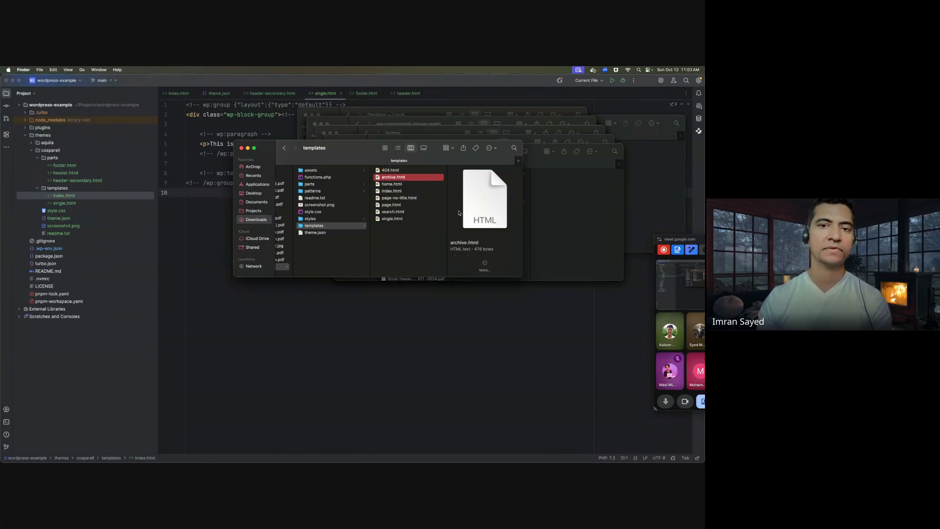
pyautogui.press('Down')
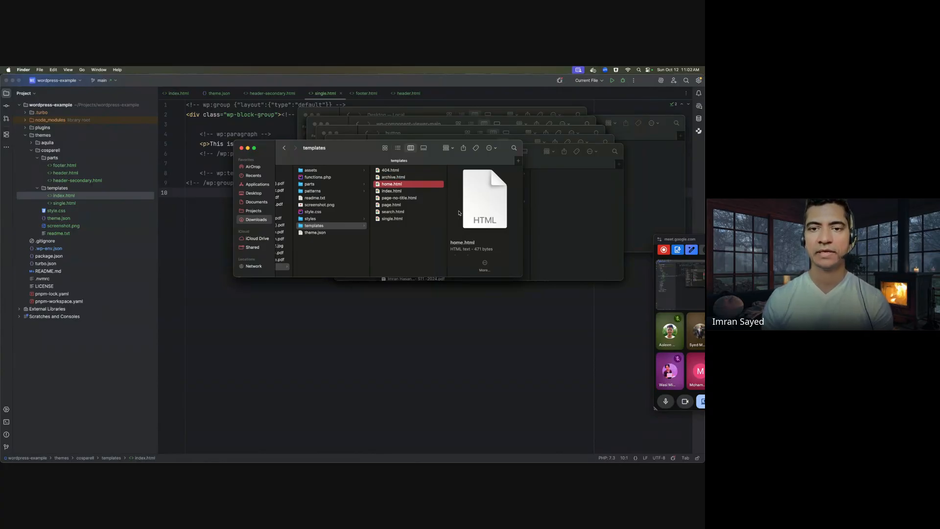
pyautogui.press('Down')
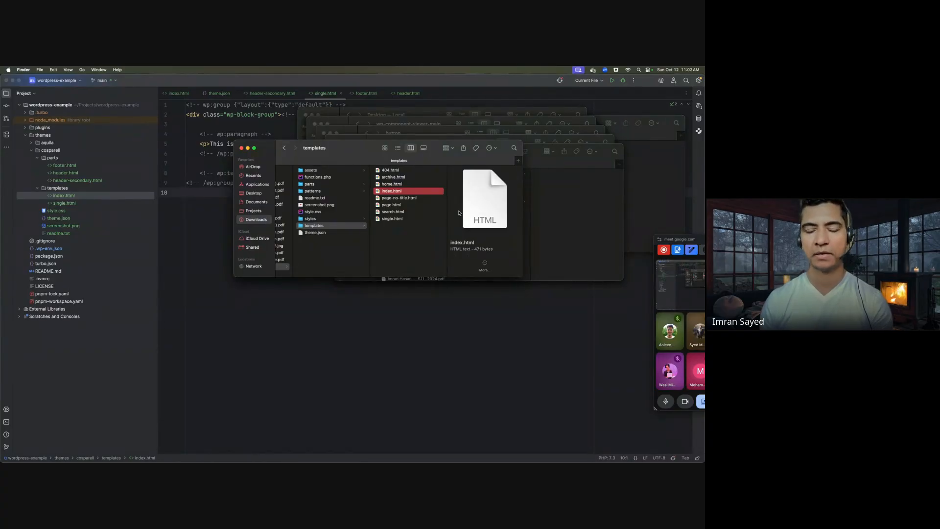
pyautogui.press('Down')
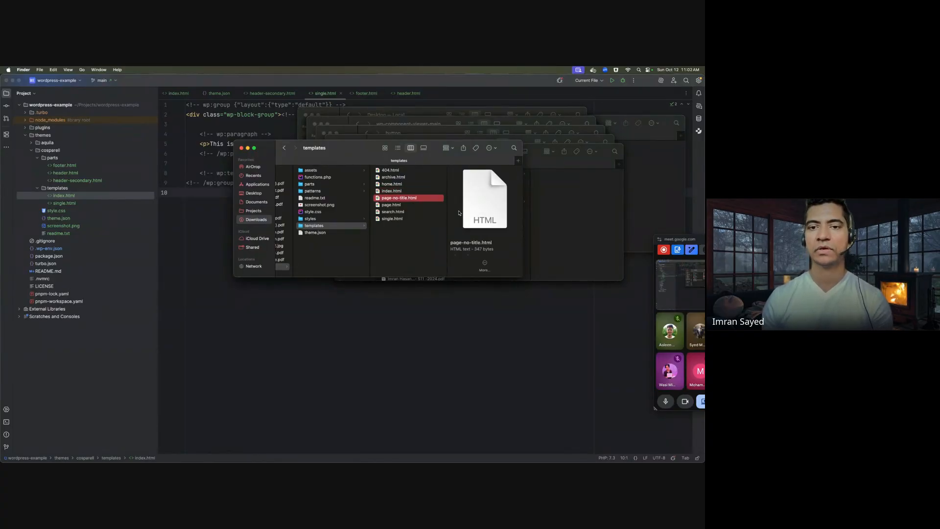
pyautogui.press('Down')
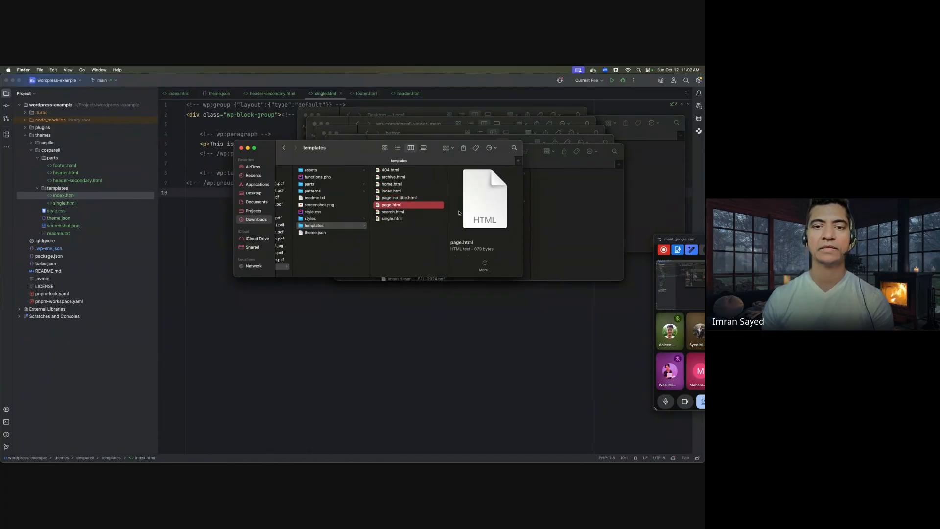
pyautogui.press('Down')
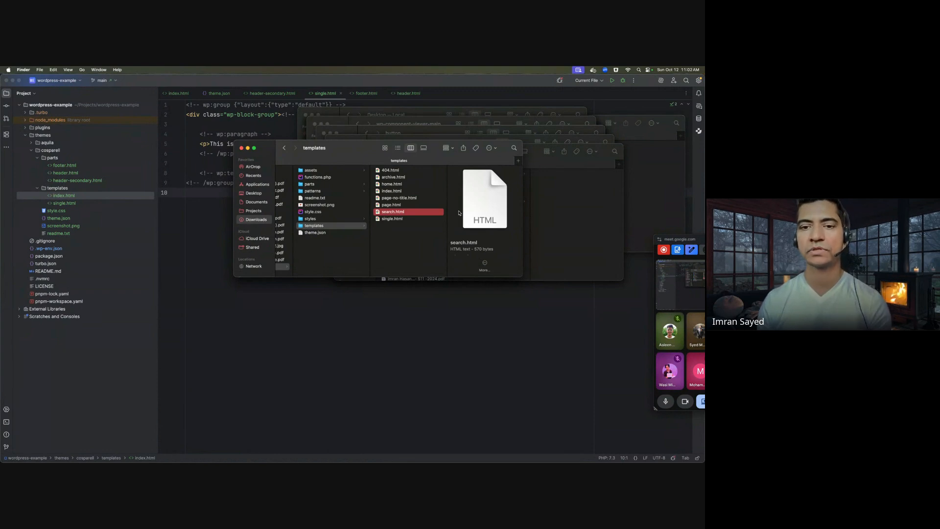
pyautogui.press('Down')
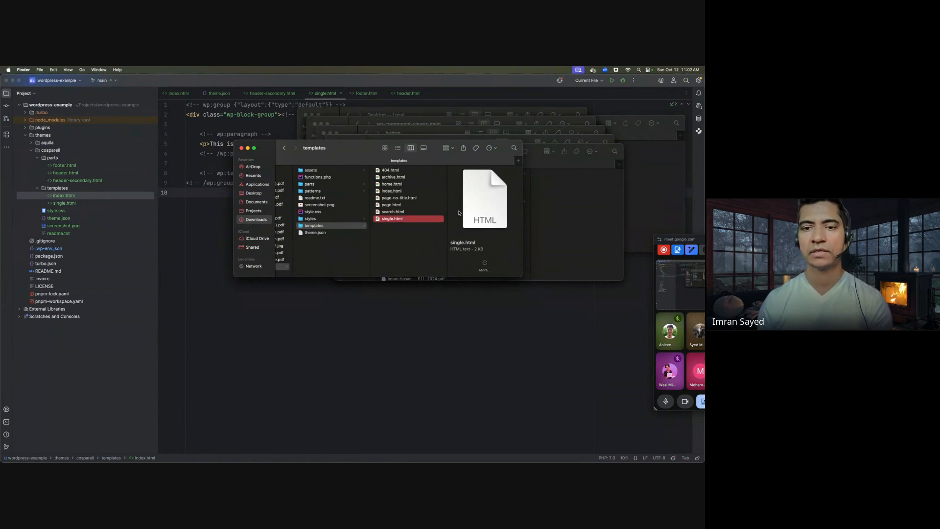
# - Compare Twenty Twenty-Five's single.html with the project's own single.html template
pyautogui.click(73, 205)
pyautogui.click(417, 226)
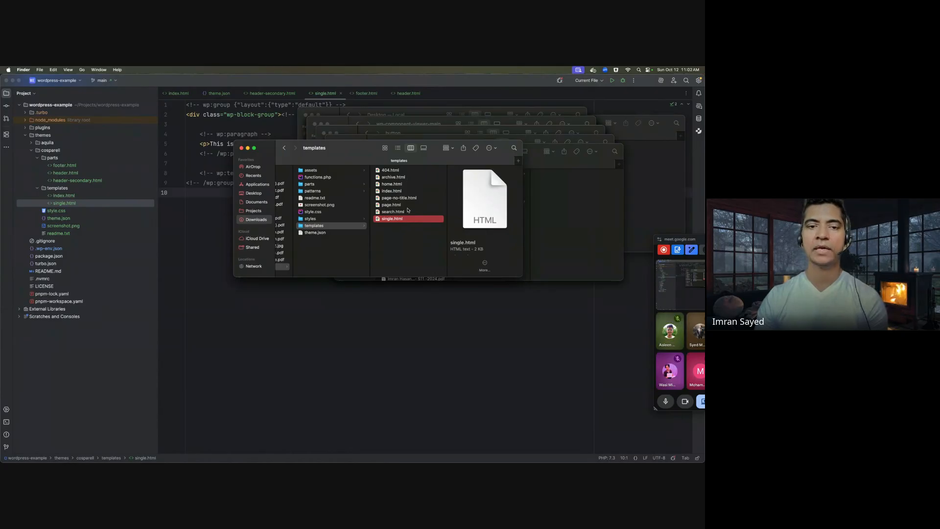
pyautogui.hscroll(3, 370, 197)
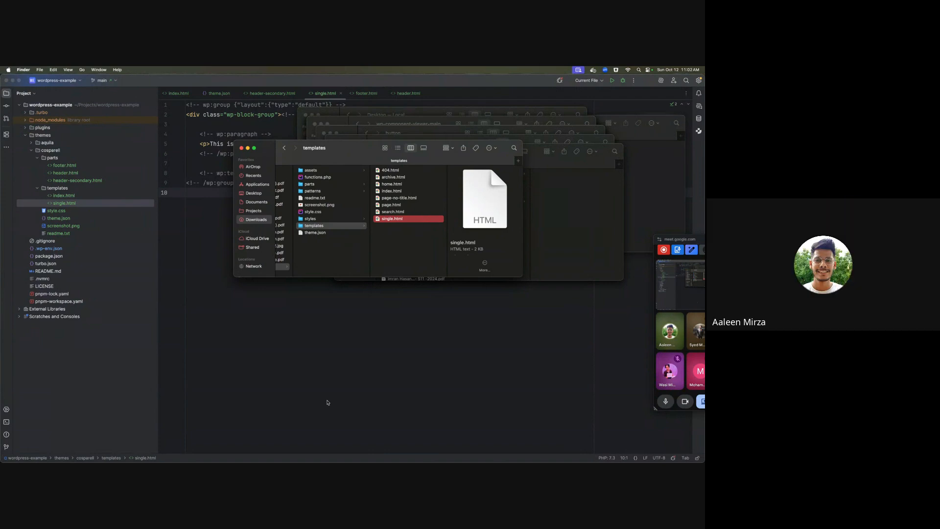
# - Return to the Google Meet call tab and bring up the Present menu with Stop presenting
pyautogui.moveTo(257, 461)
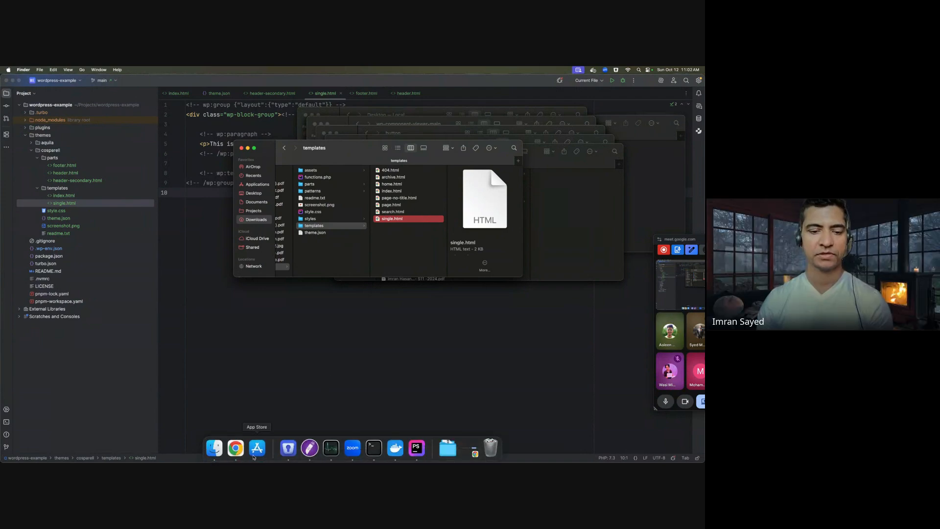
pyautogui.click(235, 454)
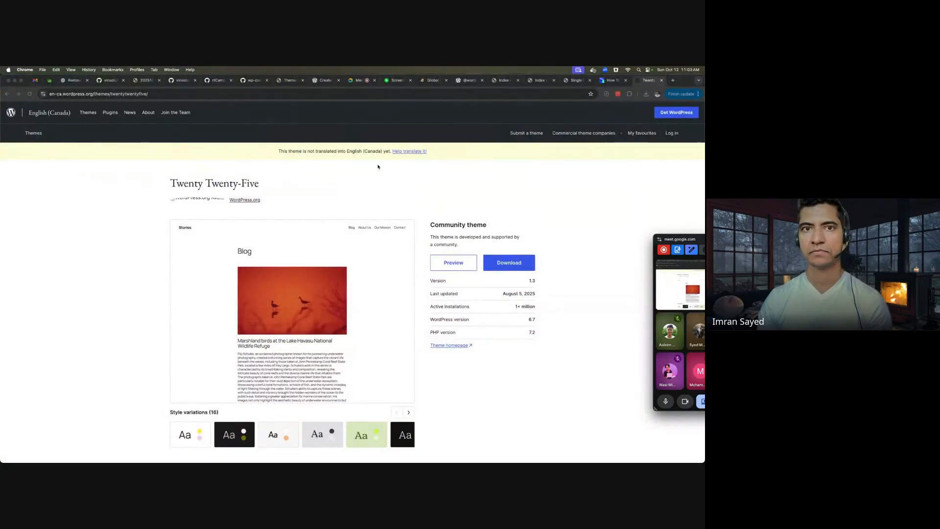
pyautogui.click(353, 82)
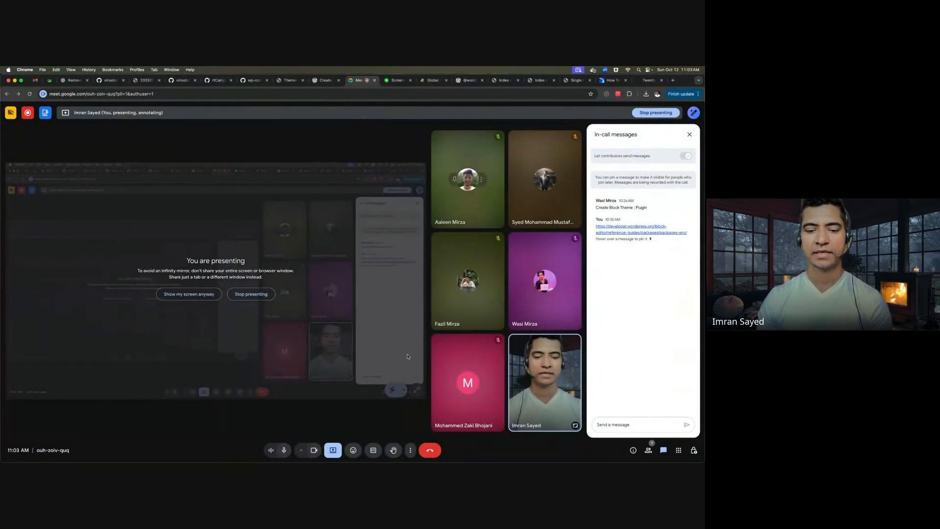
pyautogui.click(337, 453)
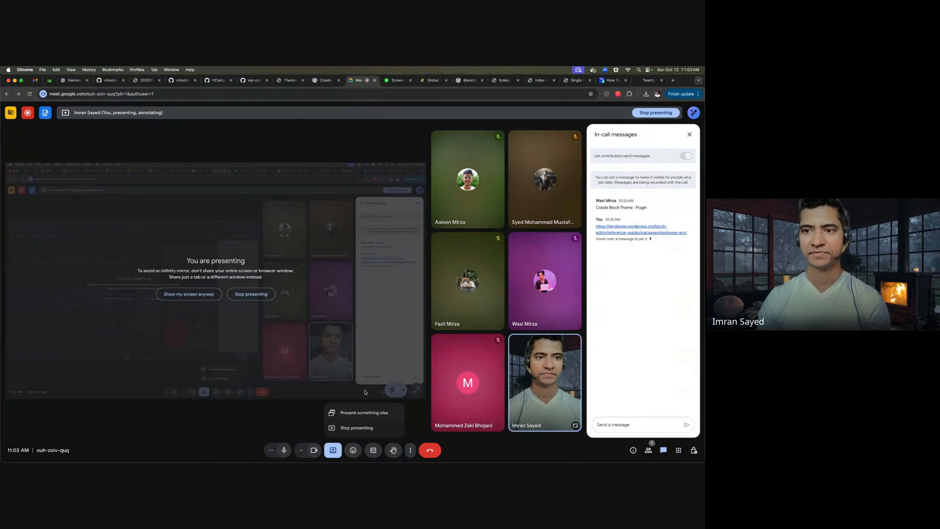